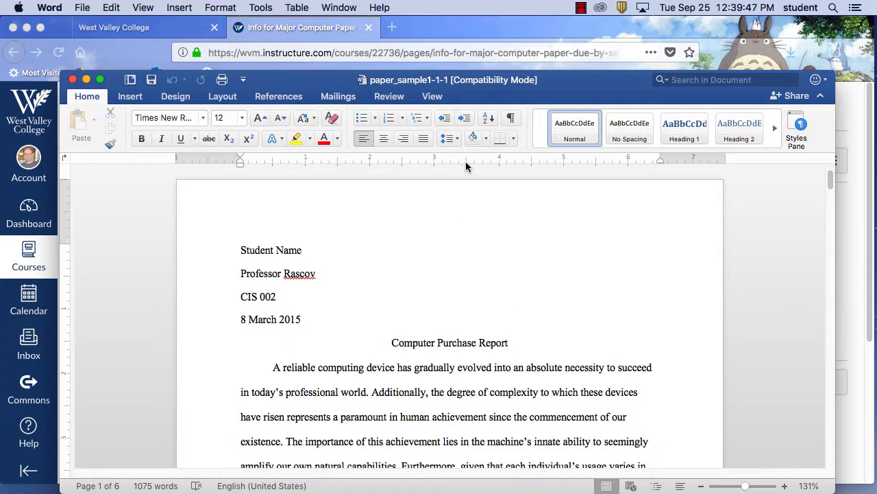
Step: Reposition the Word window and show the Line Spacing choices (1.0–3.0, Line Spacing Options)
left_click(455, 141)
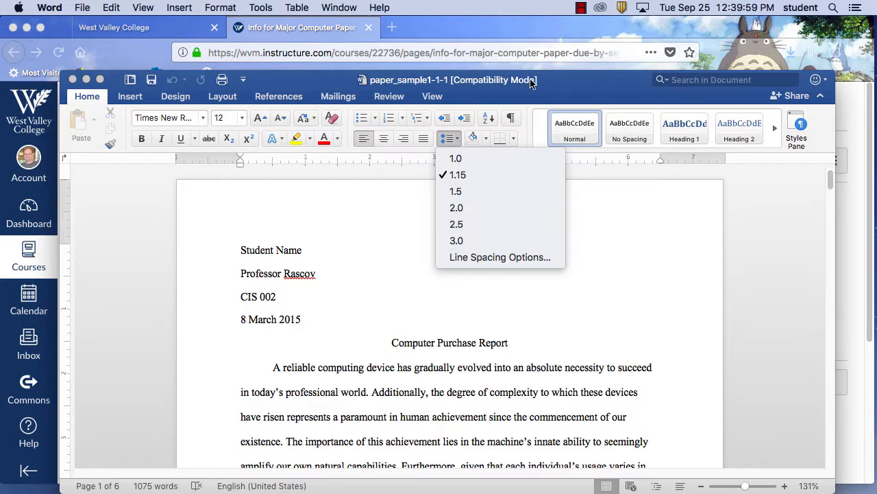
left_click_drag(532, 84, 520, 46)
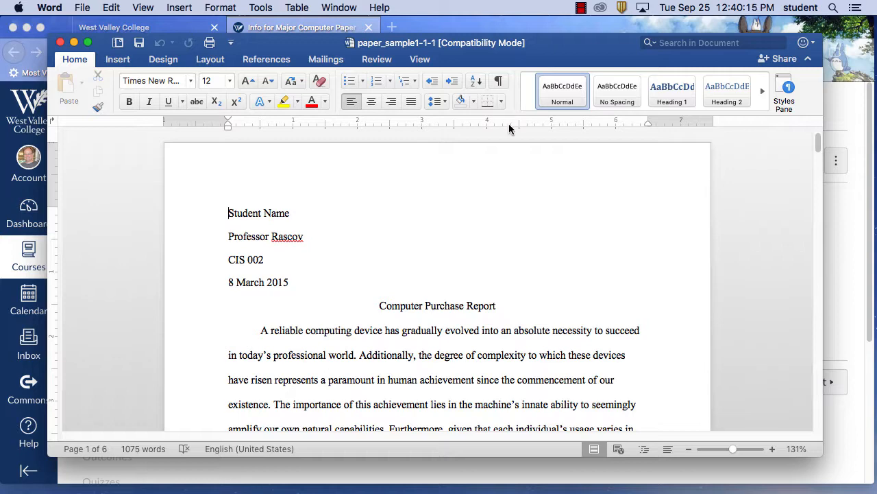
left_click(445, 101)
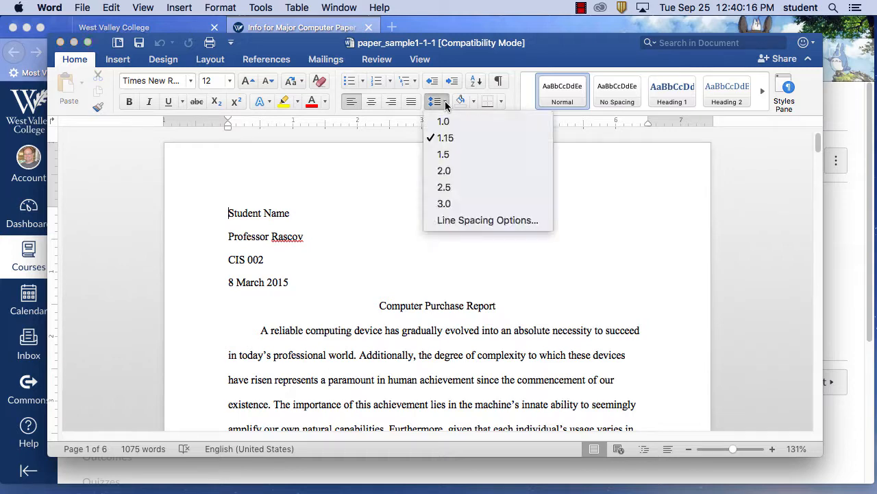
Step: Enable "Don't add space between paragraphs of the same style" in the Paragraph dialog
left_click(503, 224)
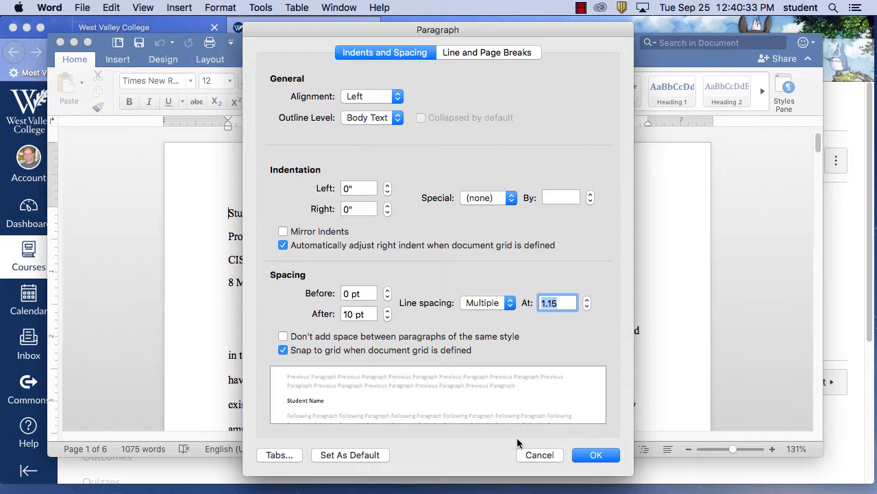
left_click(324, 337)
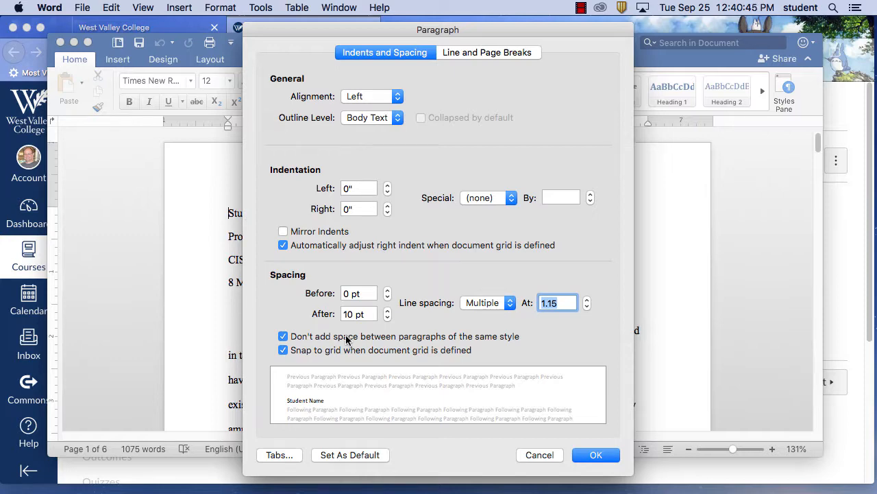
left_click(607, 457)
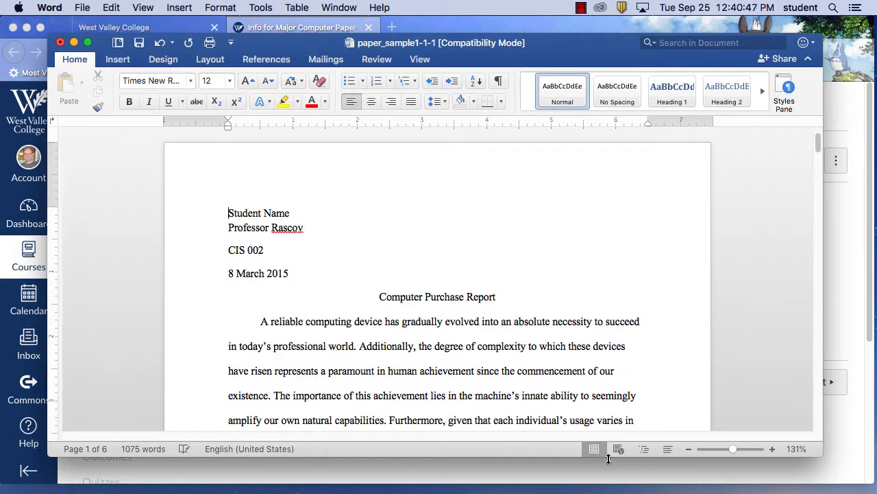
Step: Inspect the Insert tab's Page Number position, alignment and Format settings, then cancel both dialogs
left_click_drag(571, 42, 541, 25)
scroll(632, 212, "down", 15)
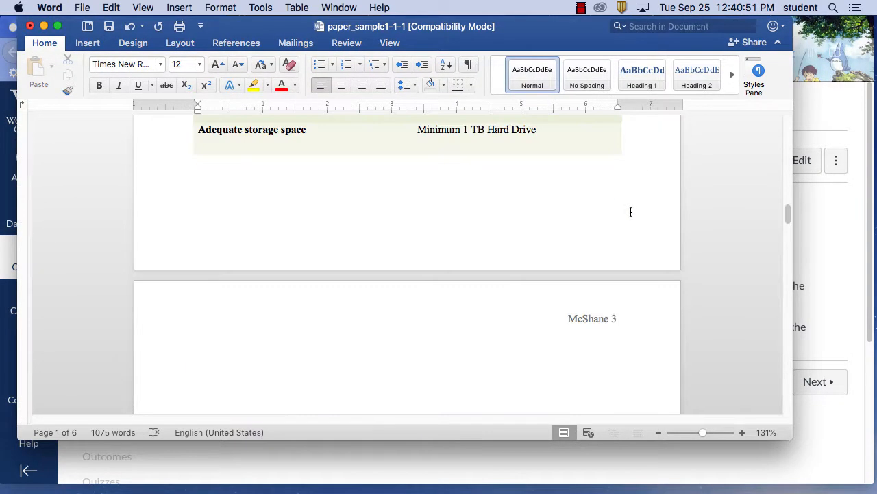
scroll(521, 197, "up", 15)
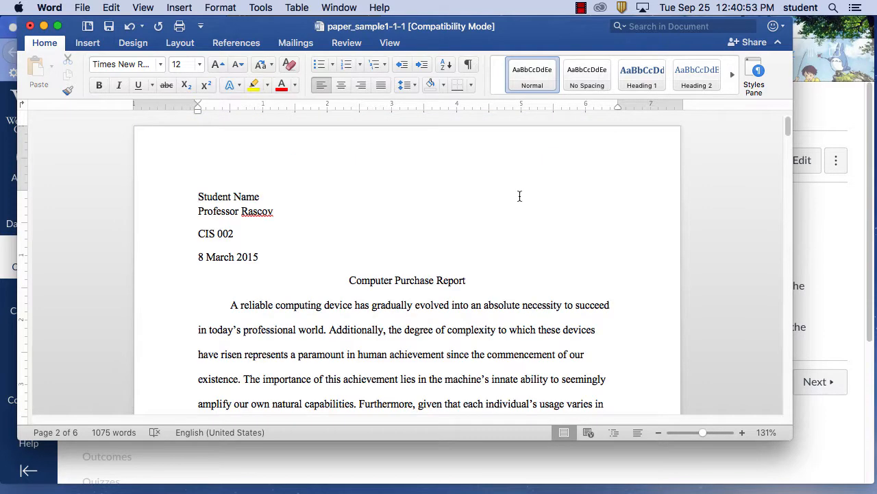
left_click(89, 43)
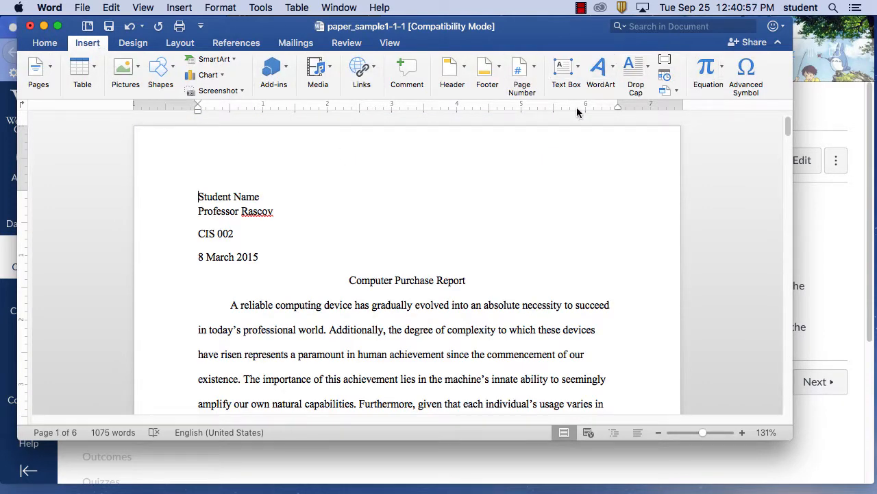
left_click(535, 69)
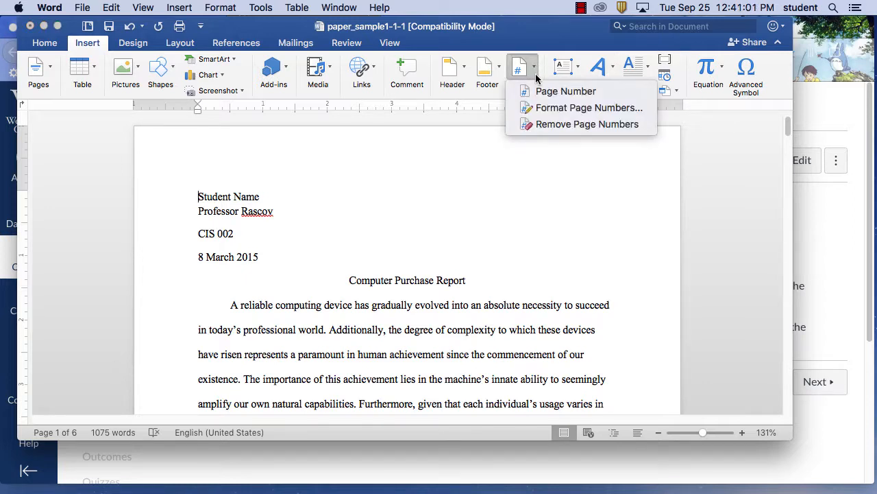
left_click(561, 94)
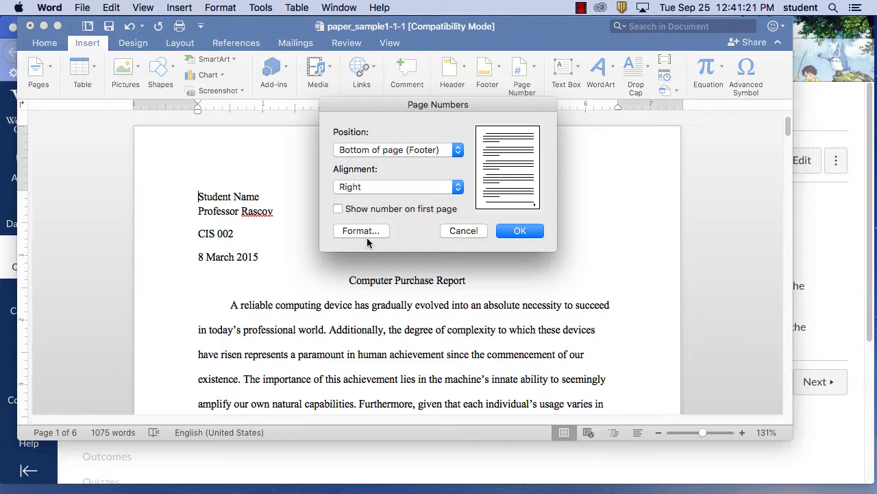
left_click(370, 231)
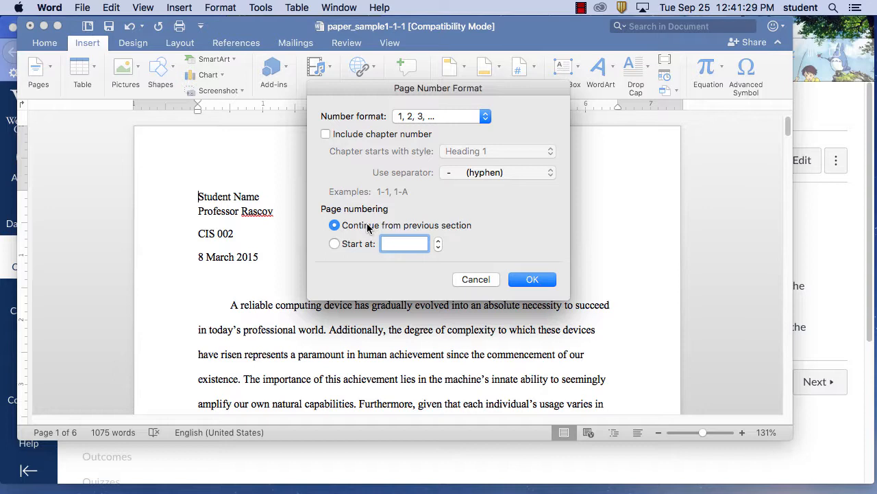
left_click(483, 279)
left_click(468, 231)
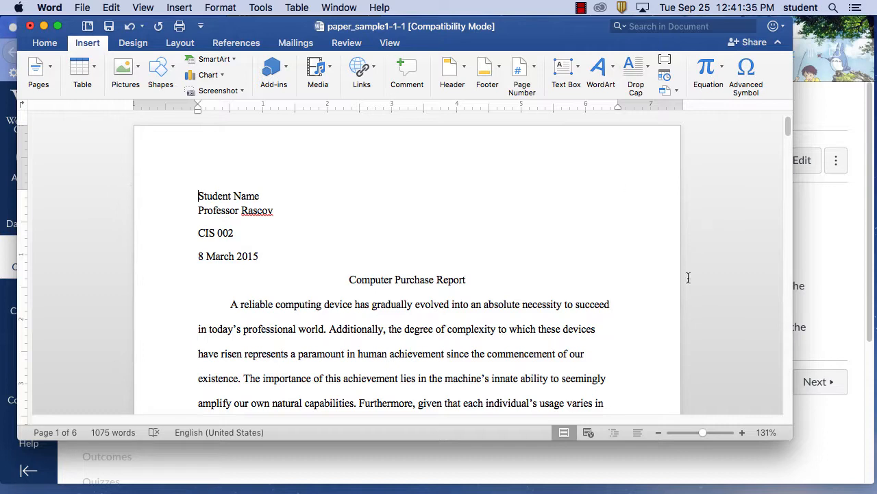
Step: Set the selected title and first body line to 2.0 line spacing from the Home tab
scroll(649, 268, "down", 1)
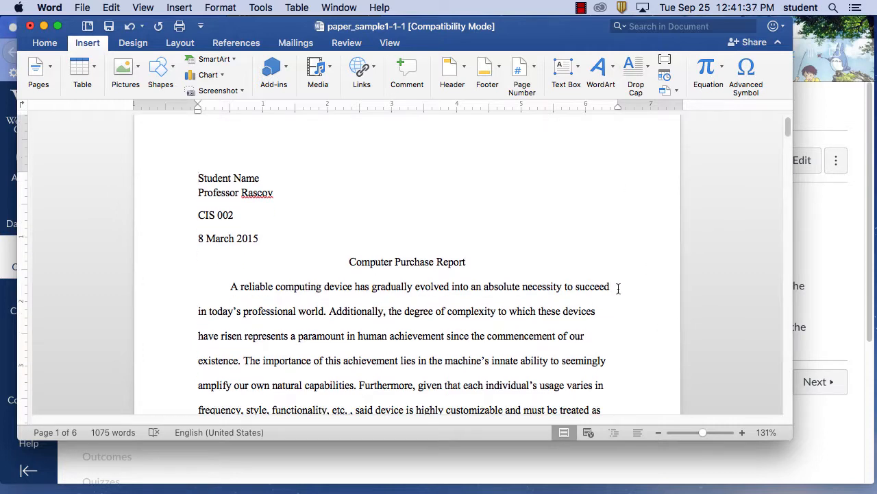
left_click_drag(619, 287, 349, 260)
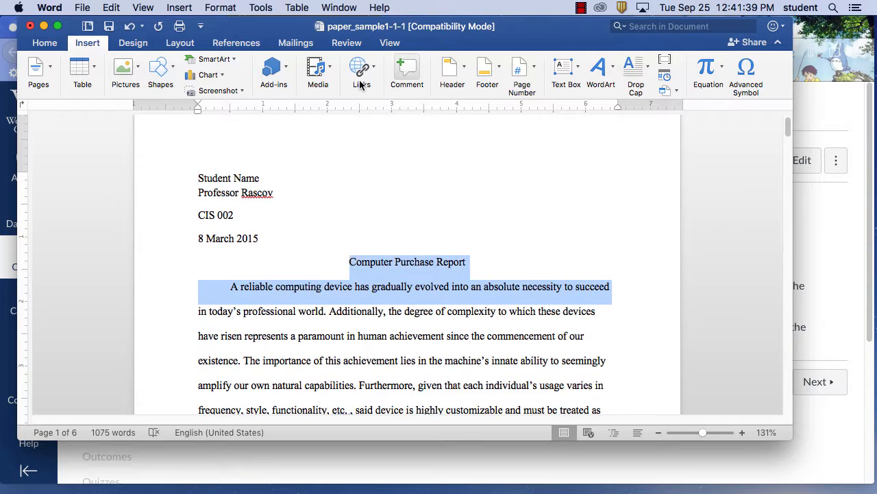
left_click(45, 44)
left_click(412, 85)
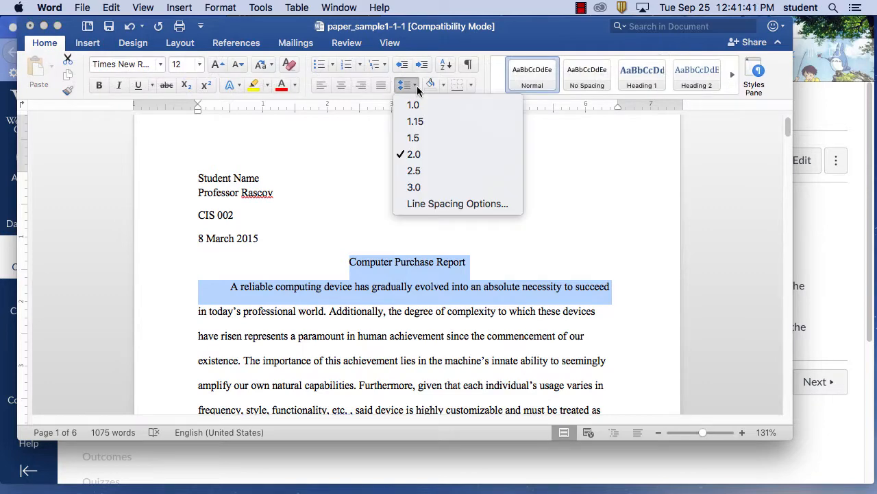
left_click(429, 158)
scroll(590, 293, "down", 10)
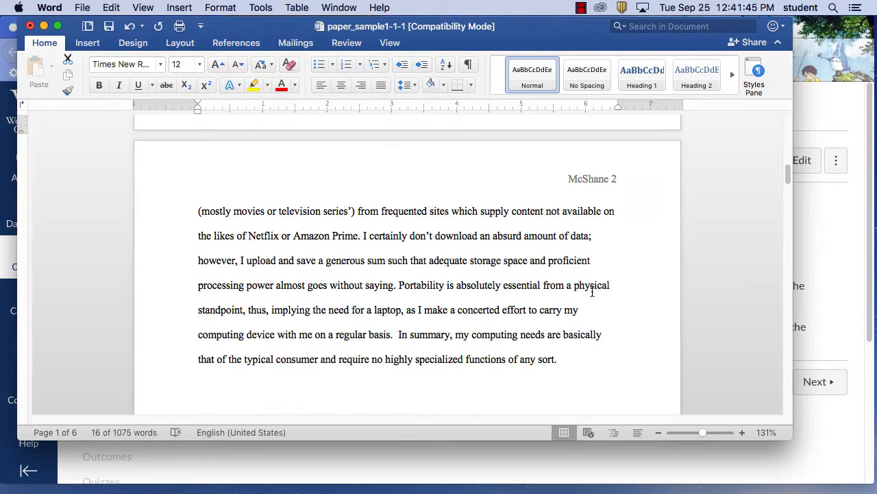
scroll(594, 291, "up", 10)
scroll(595, 290, "down", 3)
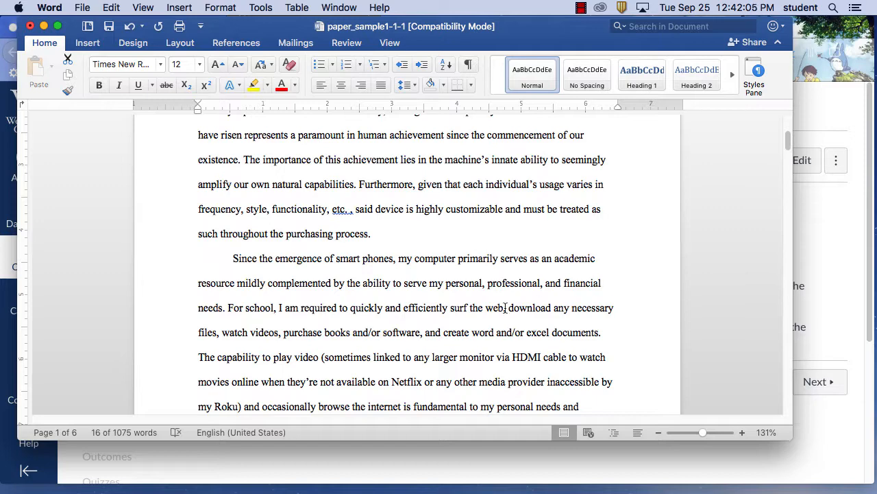
Step: Select the text from "and/or excel documents." to "HDMI cable" on the report
scroll(519, 345, "down", 3)
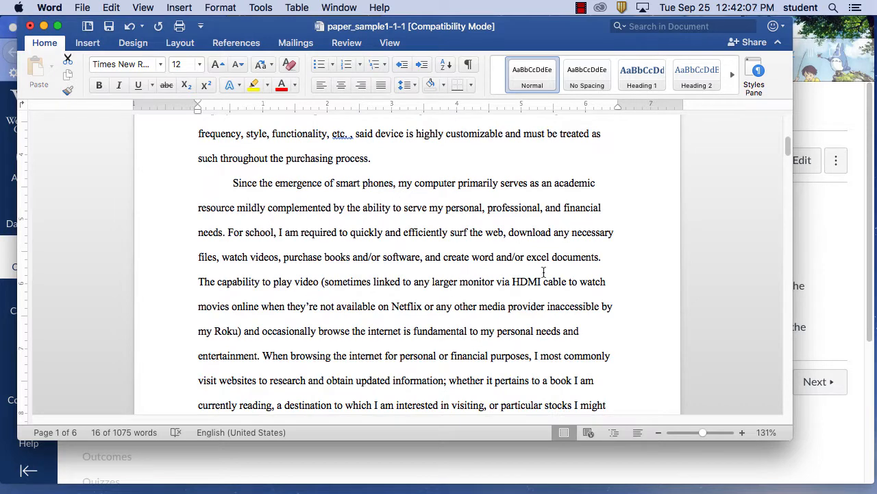
left_click_drag(545, 284, 506, 271)
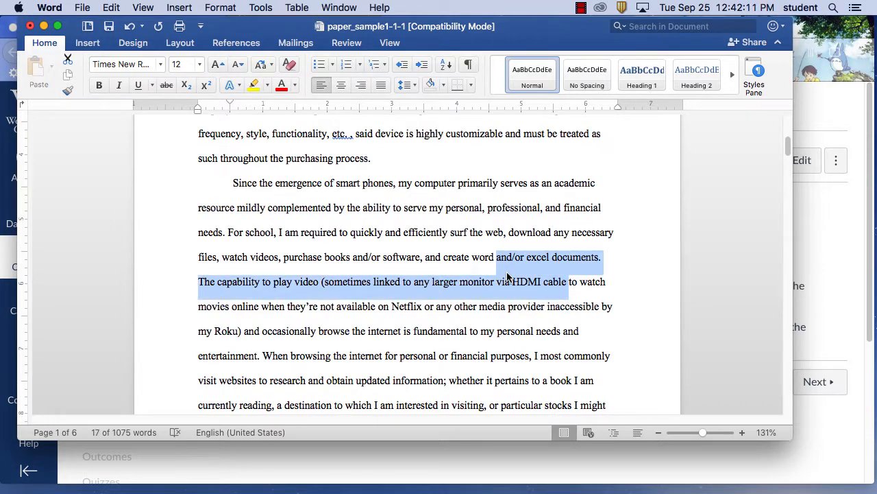
scroll(521, 281, "down", 10)
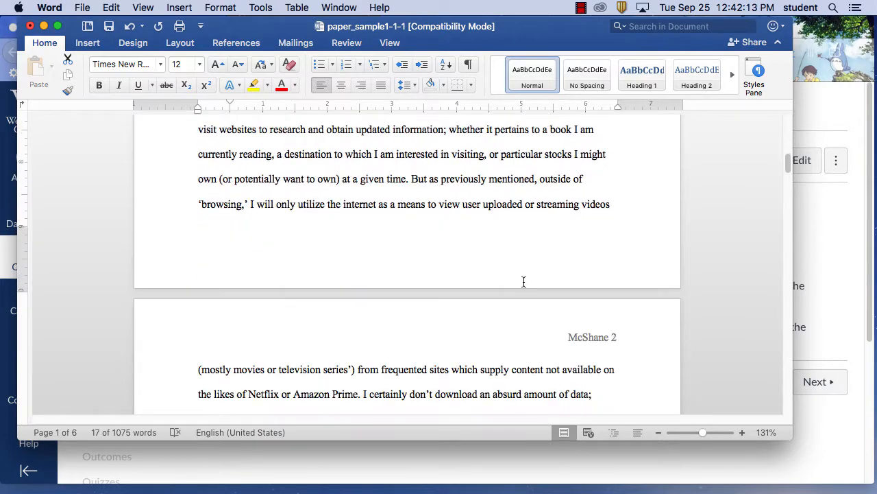
scroll(525, 281, "down", 15)
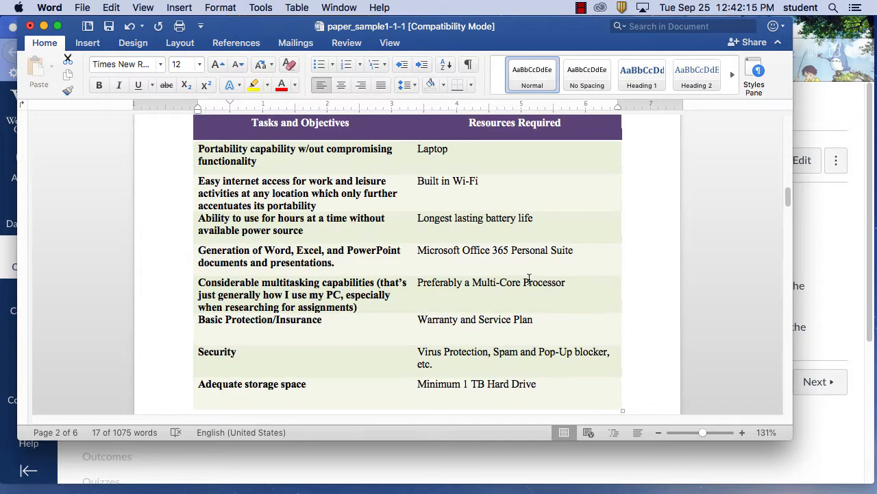
scroll(529, 279, "up", 2)
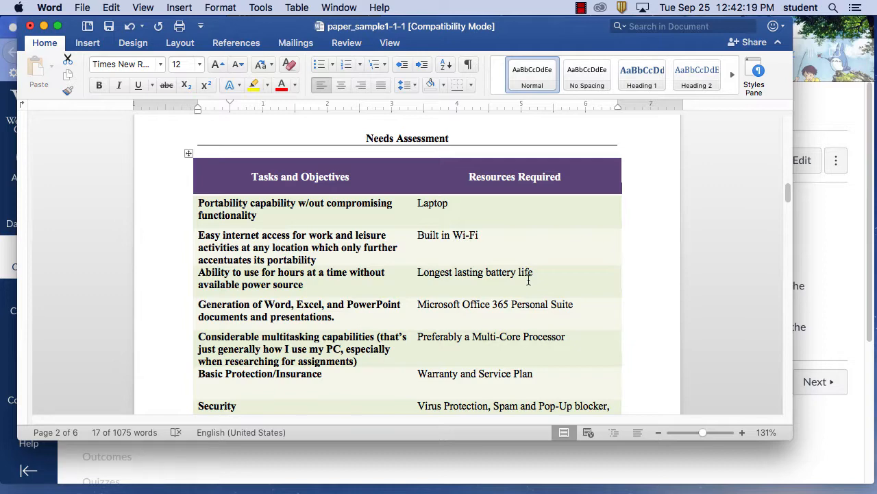
Step: Scroll through the price tables to Works Cited and back, then close the document
scroll(528, 280, "down", 10)
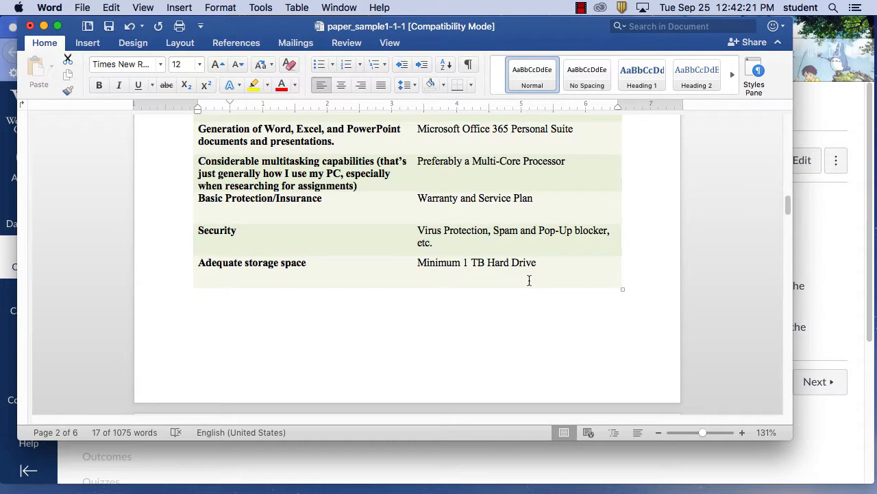
scroll(528, 281, "down", 10)
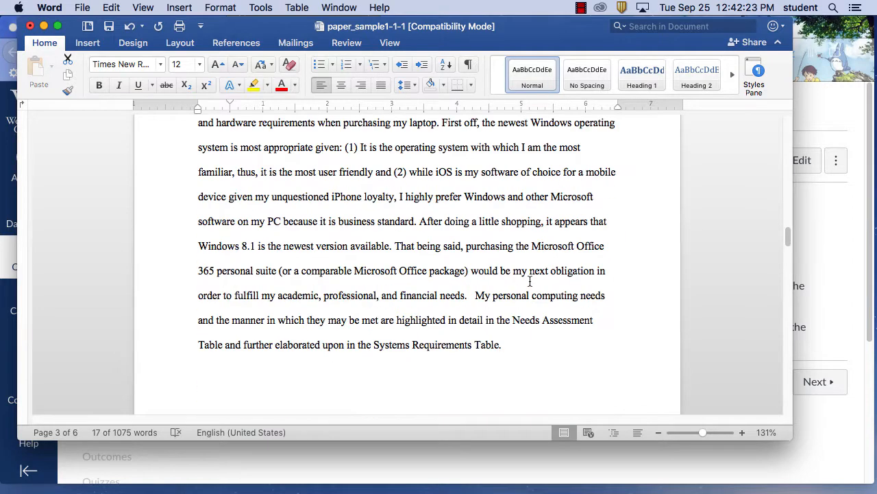
scroll(530, 281, "down", 1)
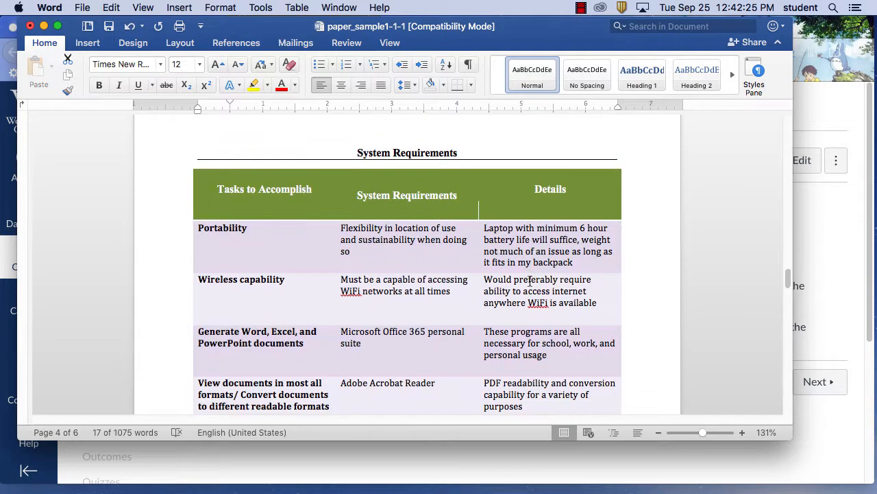
scroll(530, 280, "down", 10)
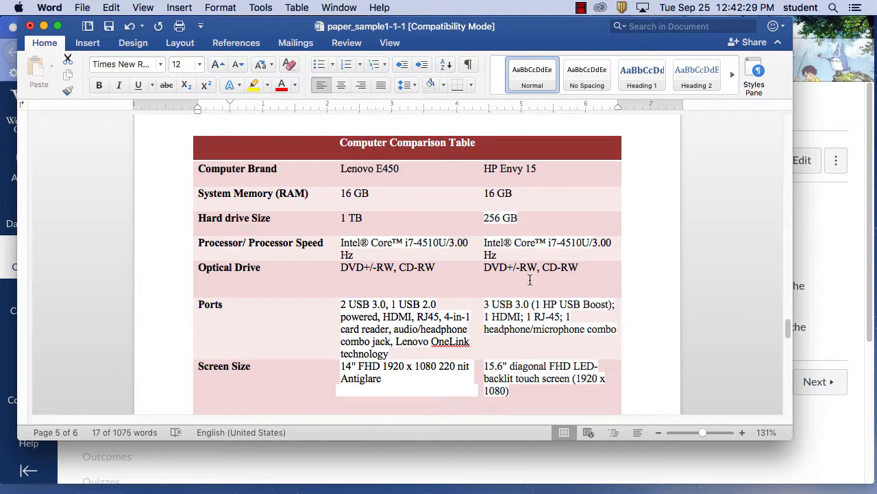
scroll(530, 280, "down", 5)
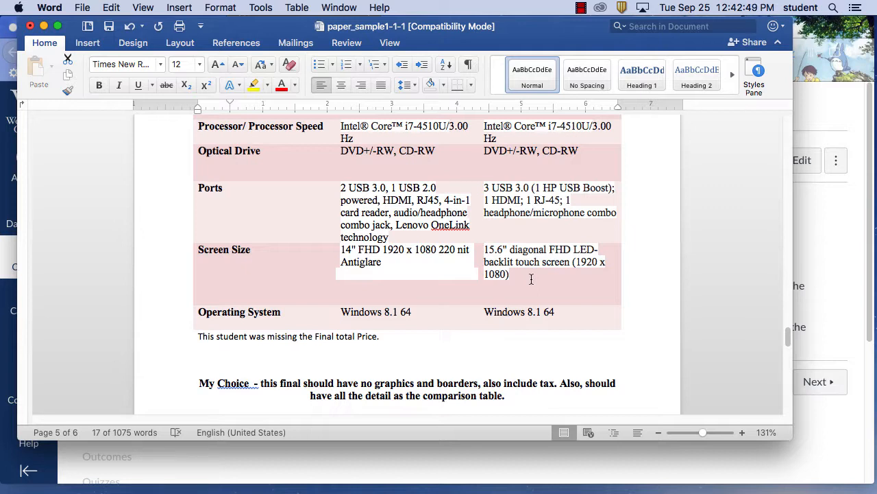
scroll(525, 288, "down", 6)
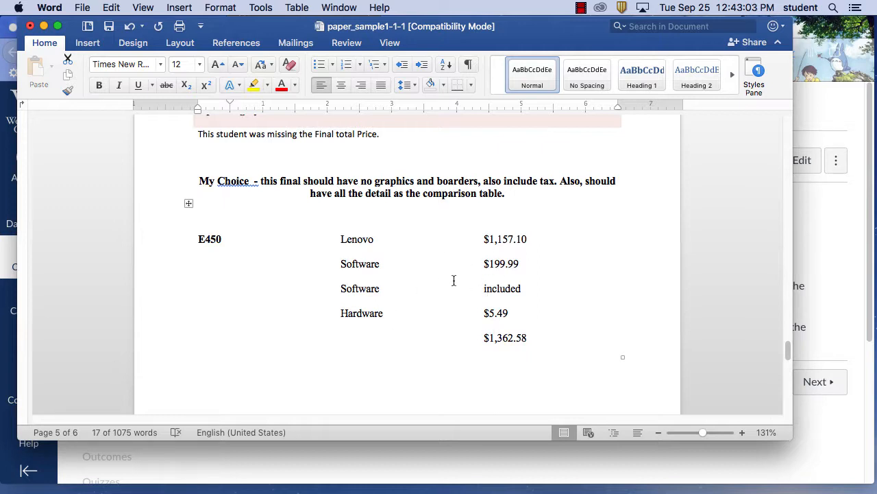
scroll(514, 324, "down", 2)
scroll(514, 324, "down", 10)
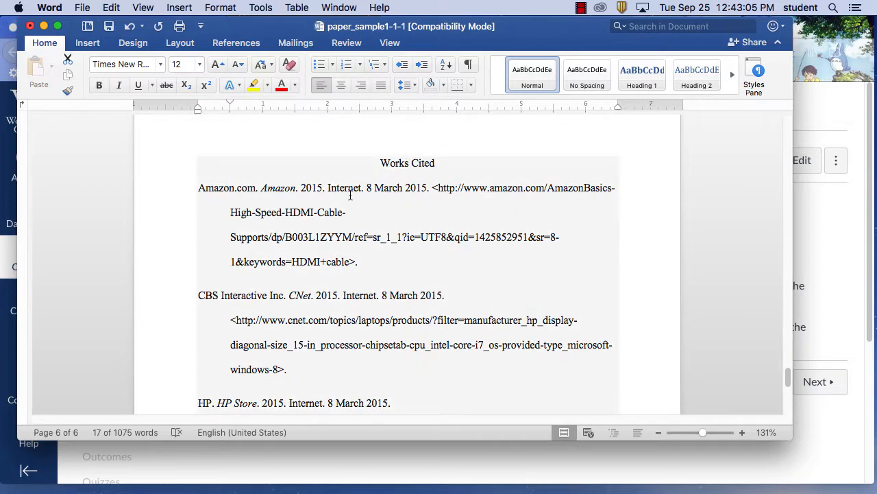
scroll(566, 331, "down", 10)
scroll(594, 346, "up", 20)
scroll(594, 346, "up", 20)
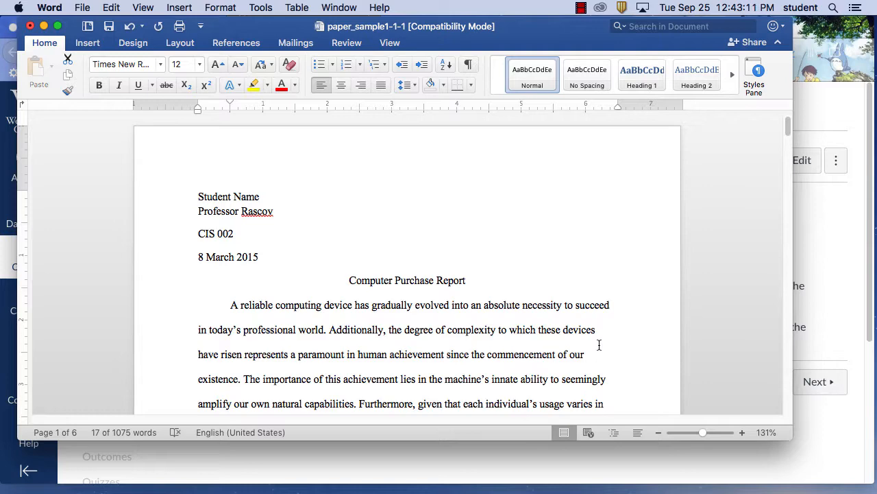
left_click(29, 26)
Step: Choose Don't Save so Word quits, leaving the Canvas page in Firefox visible
left_click(386, 129)
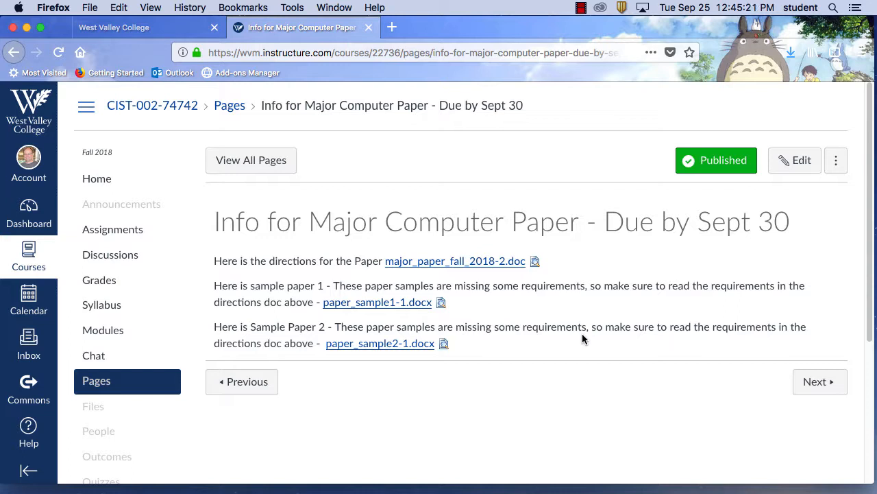
left_click(600, 9)
left_click(582, 8)
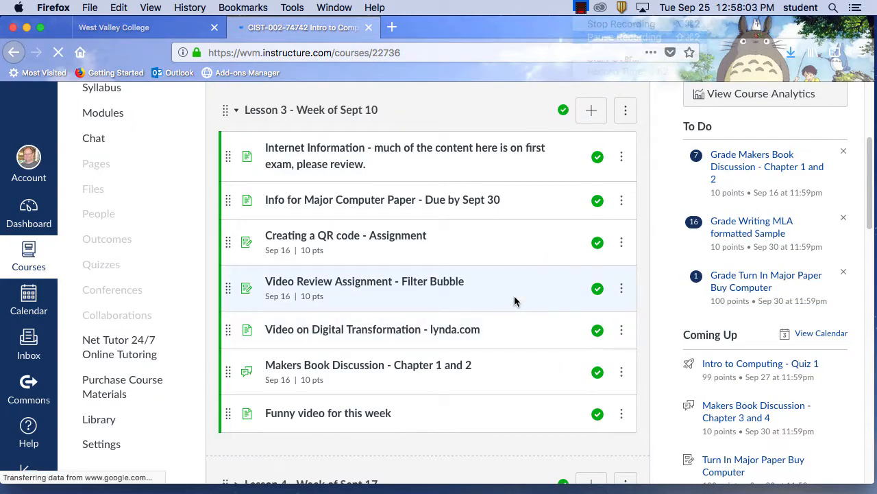
Step: Collapse Lesson 3 and open "Makers Book Discussion - Chapter 3 and 4" under Lesson 5
scroll(514, 296, "up", 1)
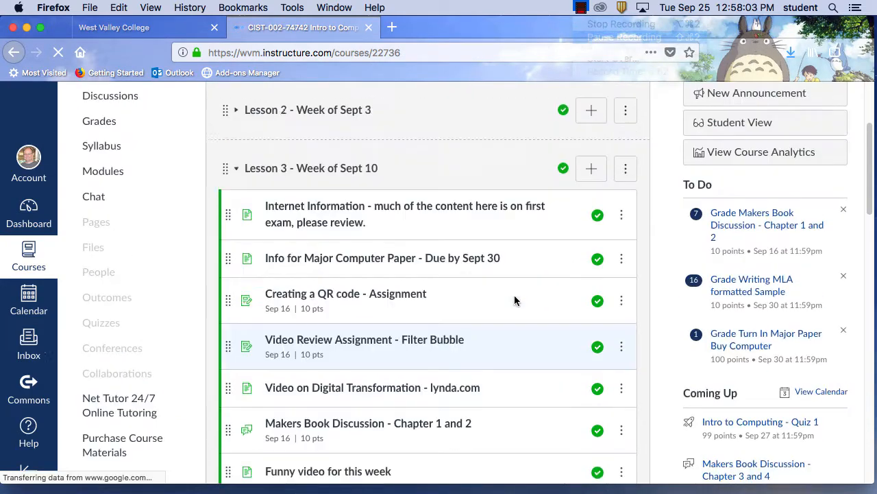
scroll(514, 295, "down", 6)
scroll(516, 295, "up", 7)
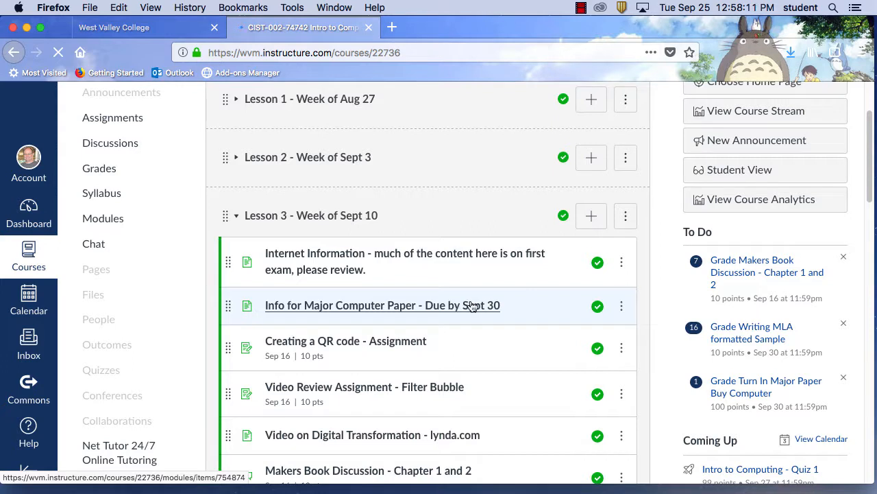
left_click(237, 217)
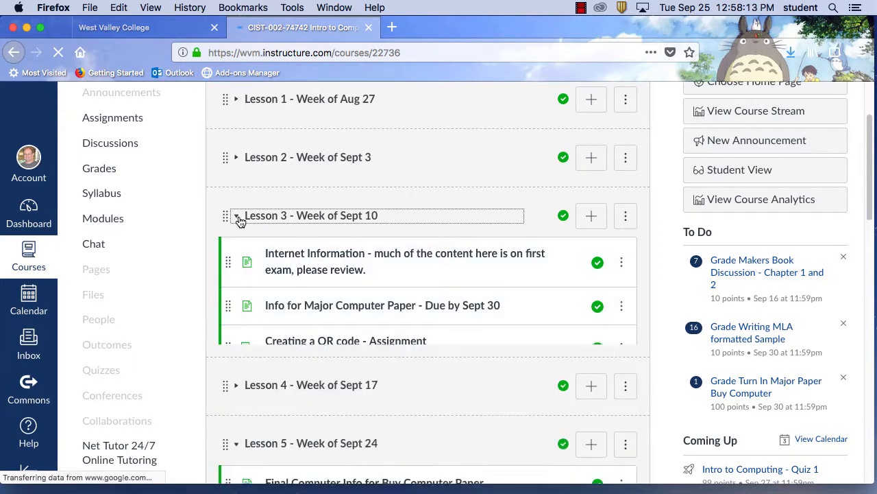
scroll(420, 343, "down", 1)
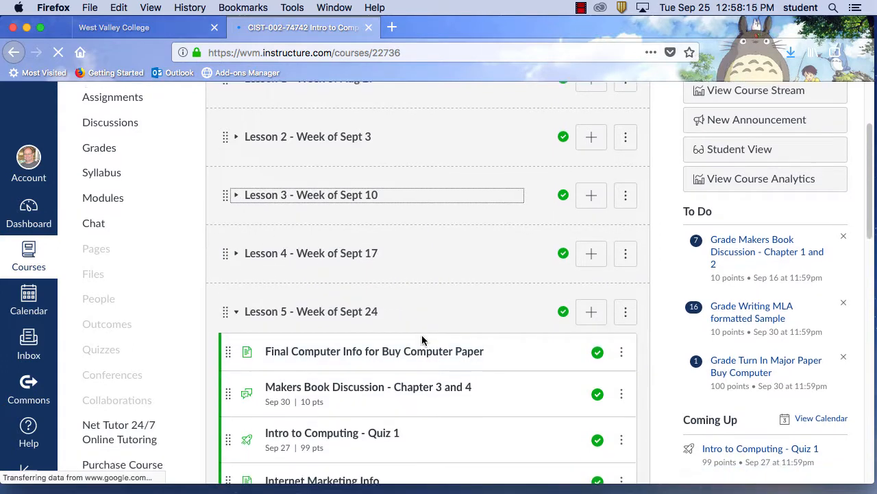
scroll(422, 340, "down", 5)
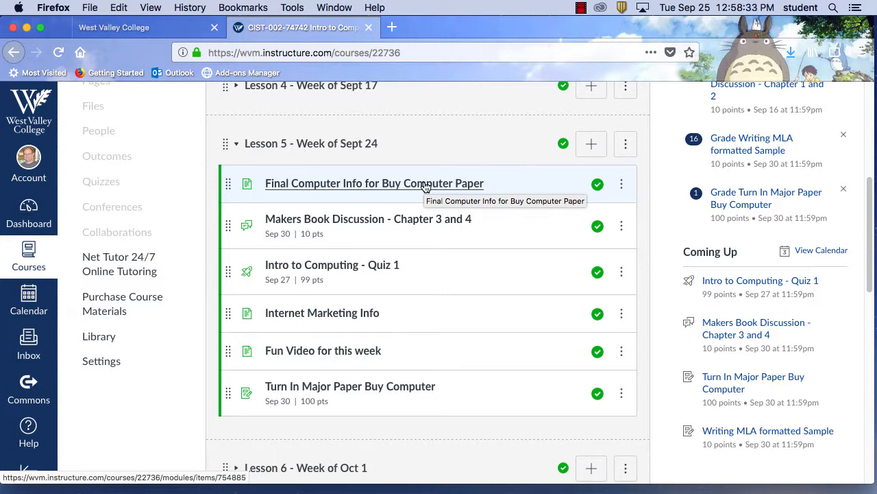
left_click(405, 223)
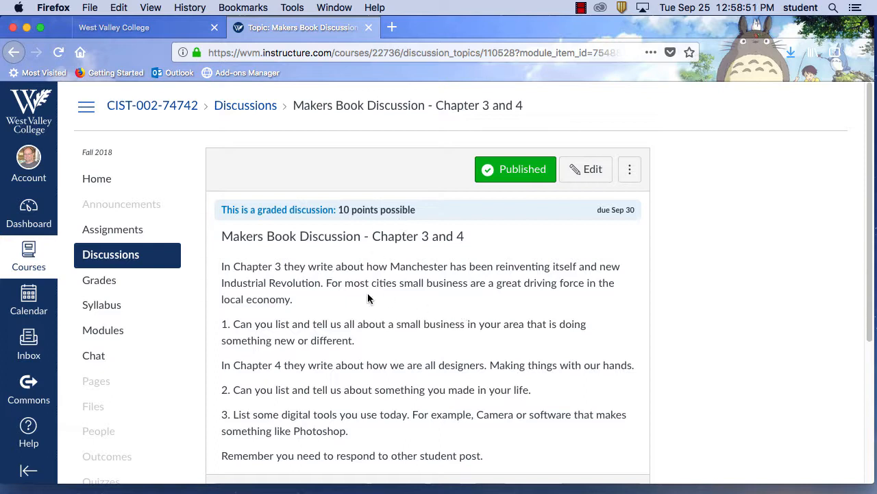
scroll(439, 348, "down", 1)
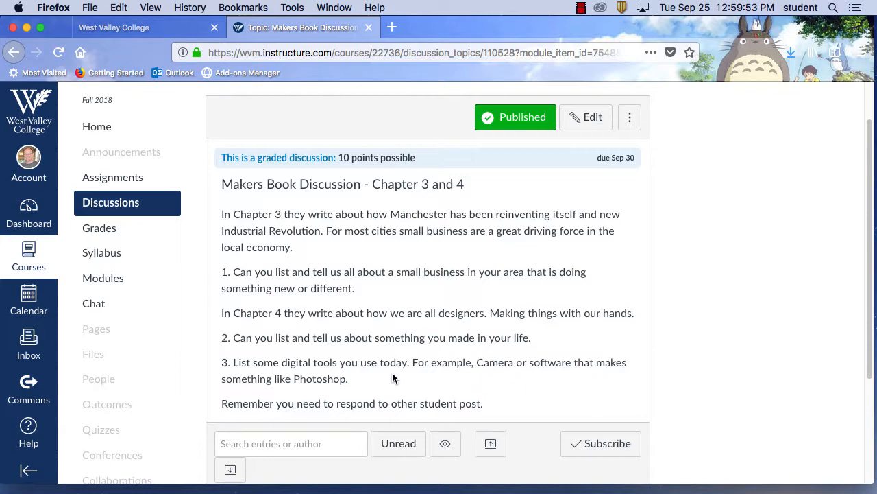
scroll(542, 401, "up", 2)
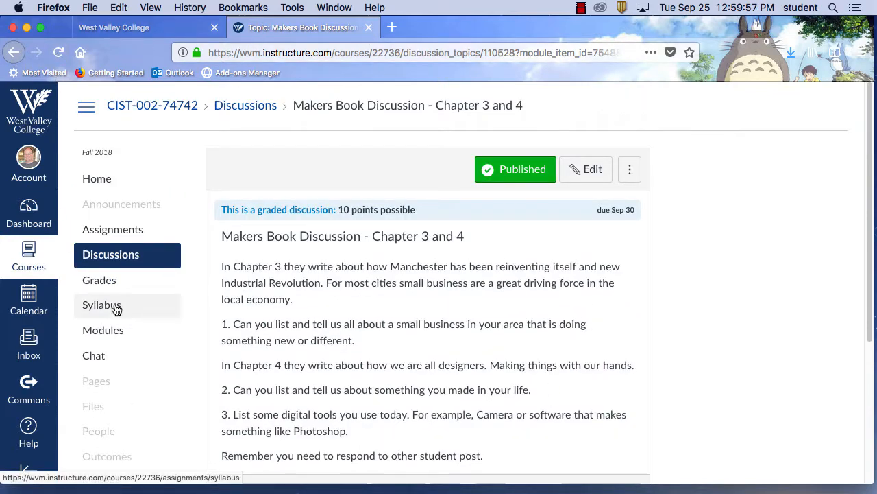
Step: Go back to the Modules page and open Lesson 5's Internet Marketing Info link
left_click(14, 54)
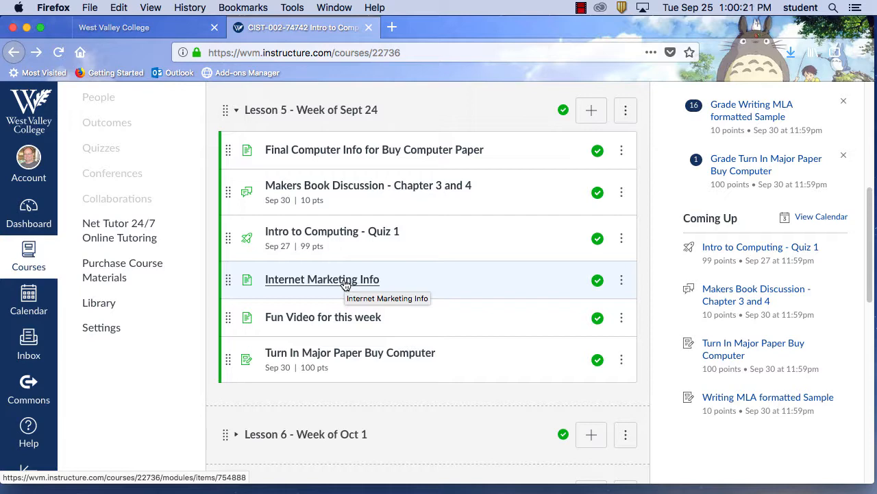
left_click(345, 284)
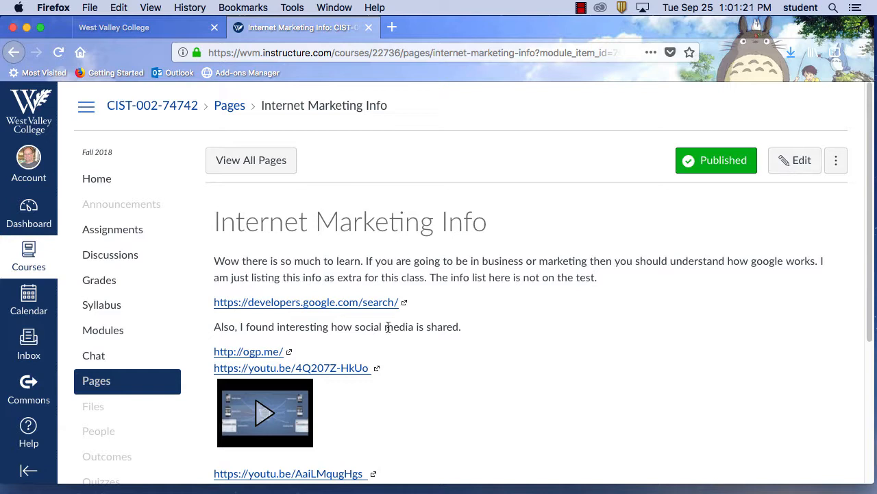
Step: Visit the Open Graph protocol site in a new tab, close it, and go back to Modules
left_click(269, 353)
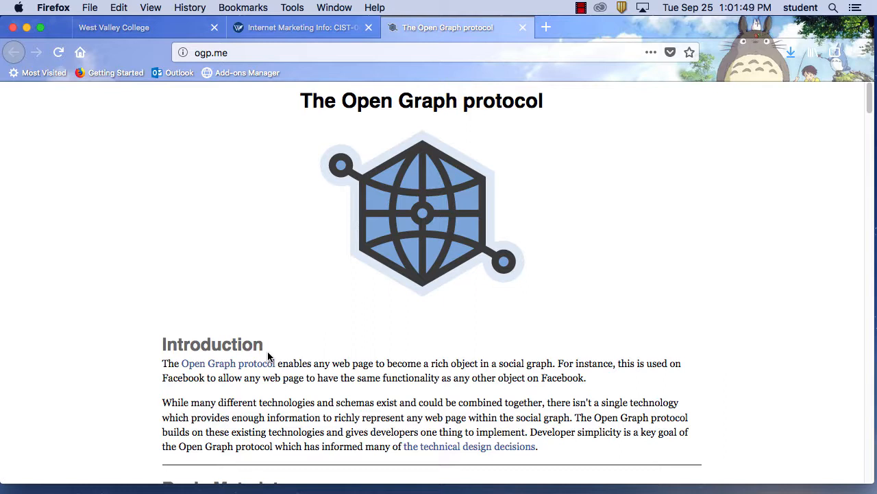
left_click(523, 28)
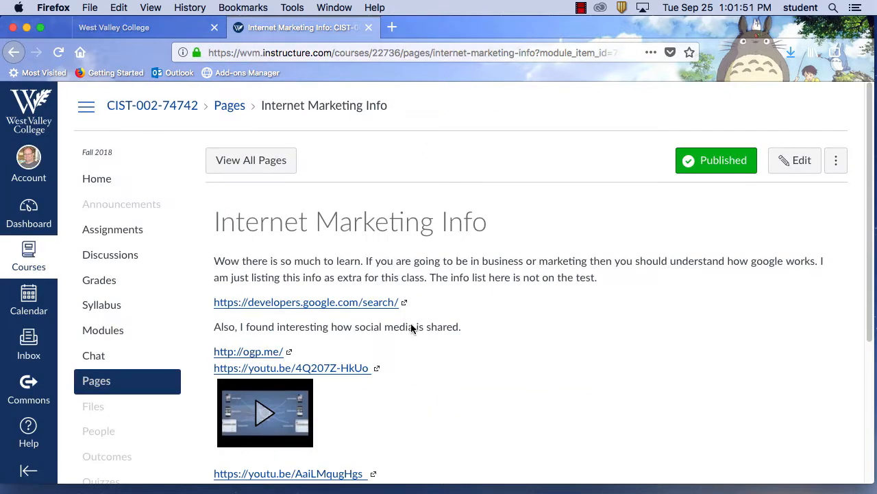
left_click(15, 55)
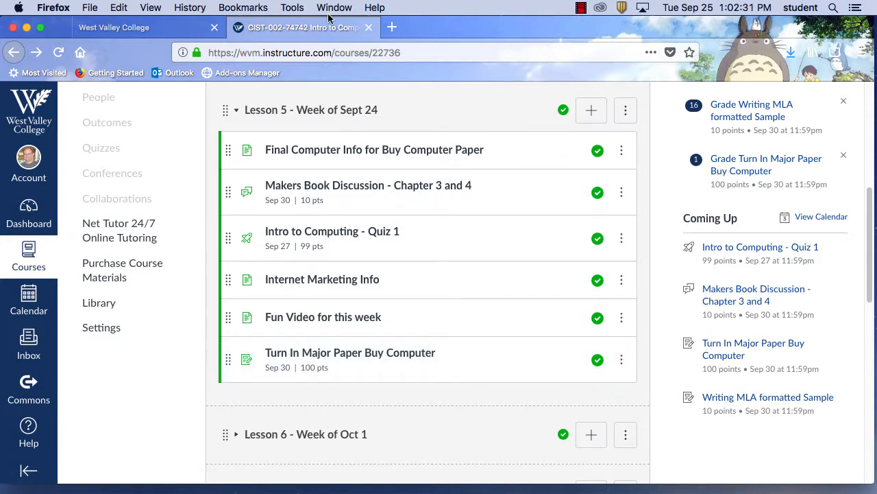
Step: Hide Firefox, launch Word from the Dock, and create a Blank Document
left_click(69, 7)
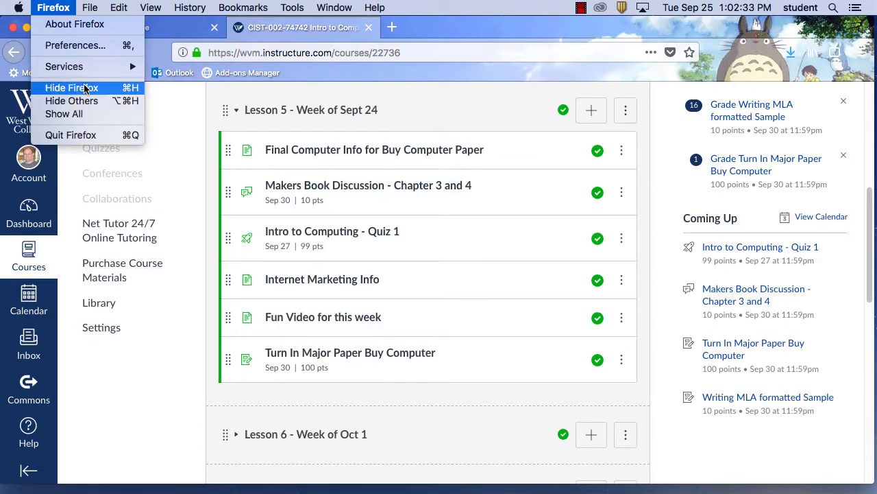
left_click(84, 88)
mouse_move(380, 473)
left_click(335, 467)
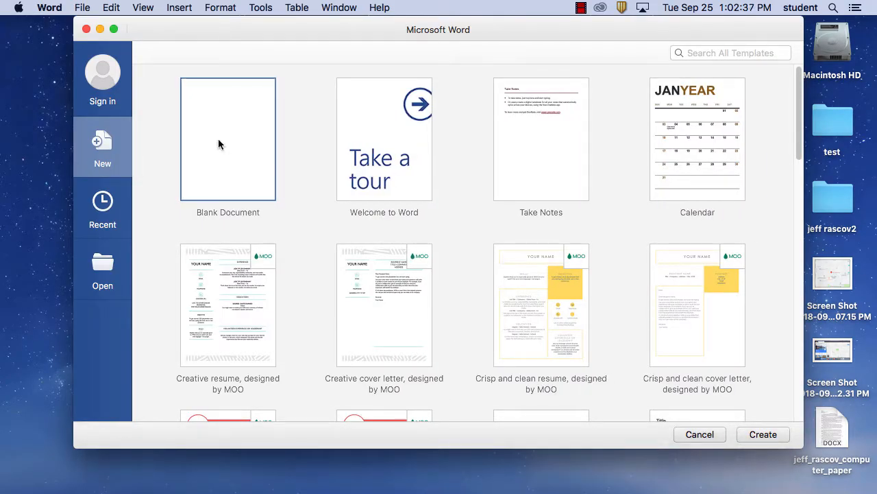
double_click(218, 140)
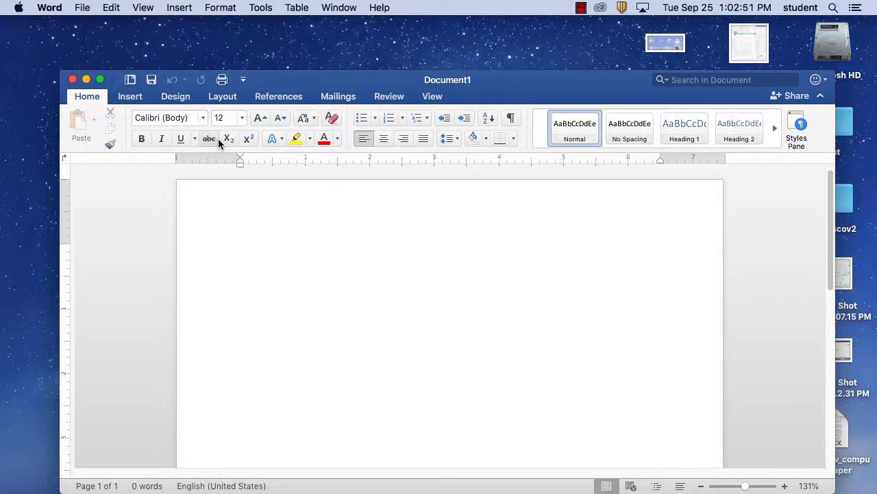
Step: Move the Word window up-left, enlarge it, and create a new blank document
left_click_drag(373, 80, 323, 24)
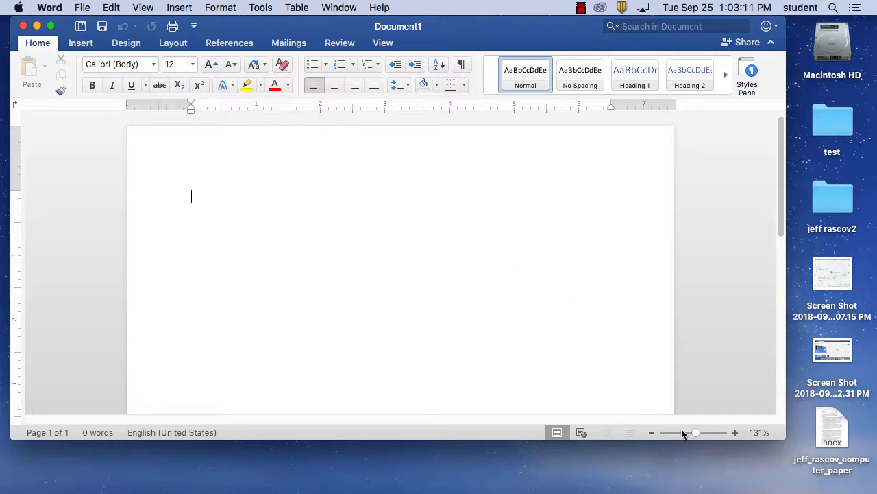
left_click_drag(809, 441, 871, 490)
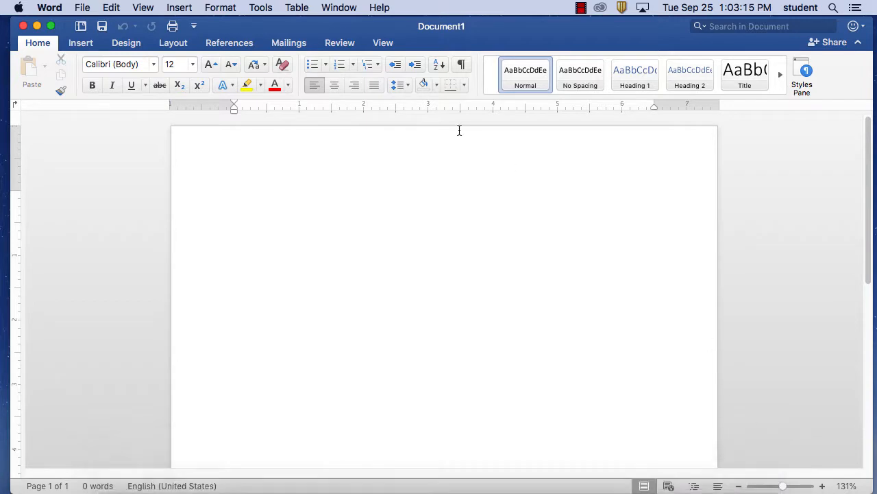
left_click(82, 6)
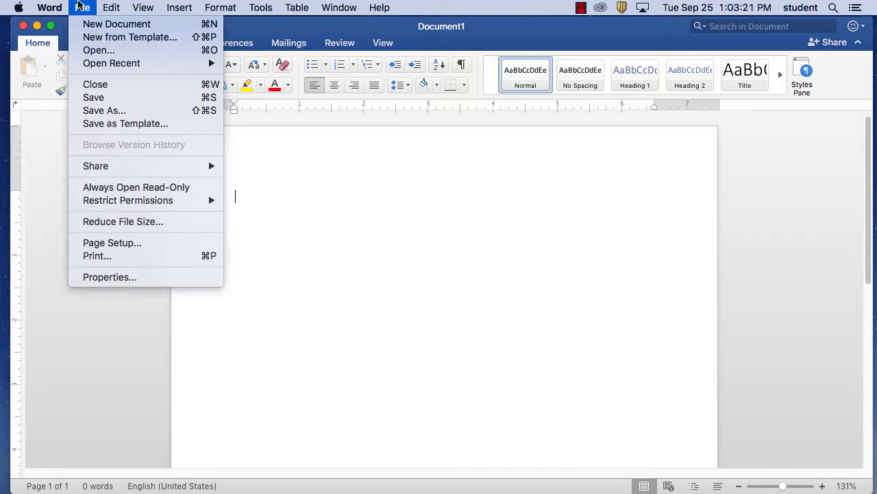
left_click(103, 24)
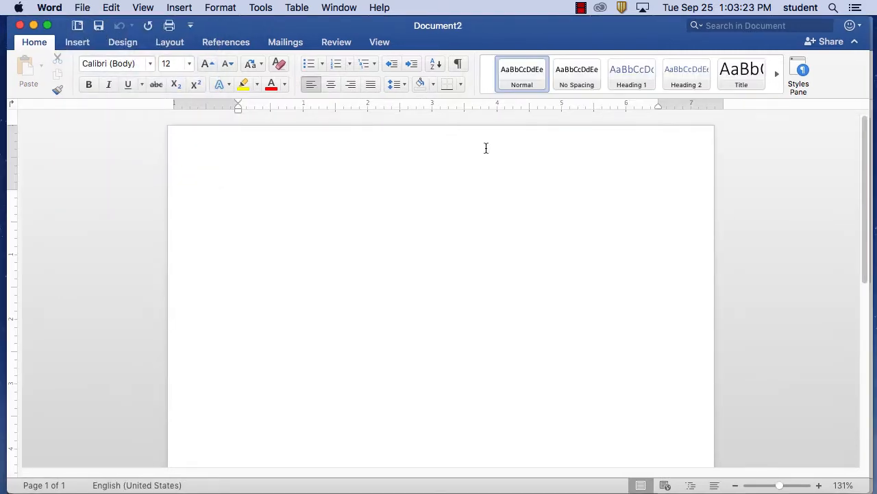
Step: Close Document2 and Document1, then open a fresh blank Document3 widened to full screen width
left_click(20, 26)
left_click(24, 26)
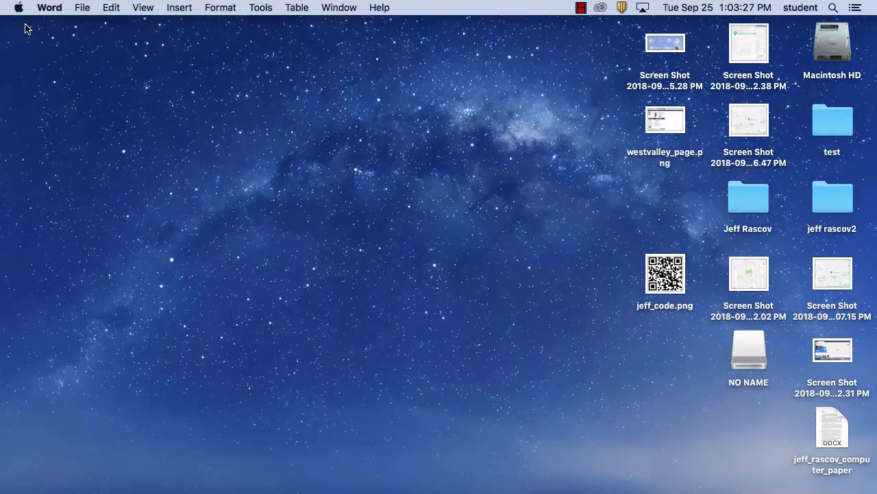
left_click(82, 8)
left_click(90, 27)
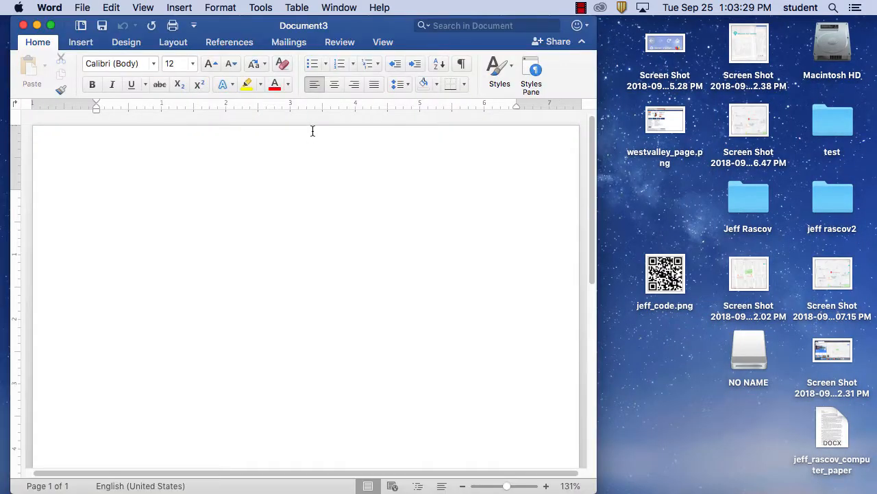
left_click_drag(591, 484, 876, 485)
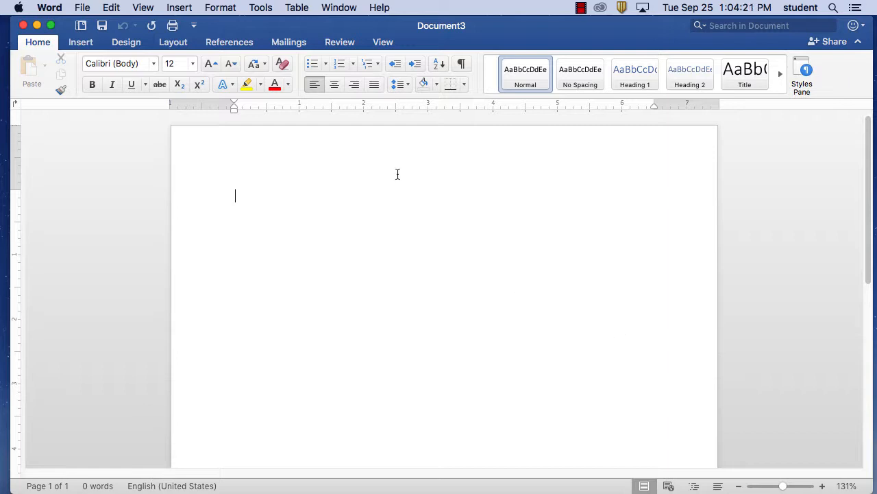
left_click(338, 7)
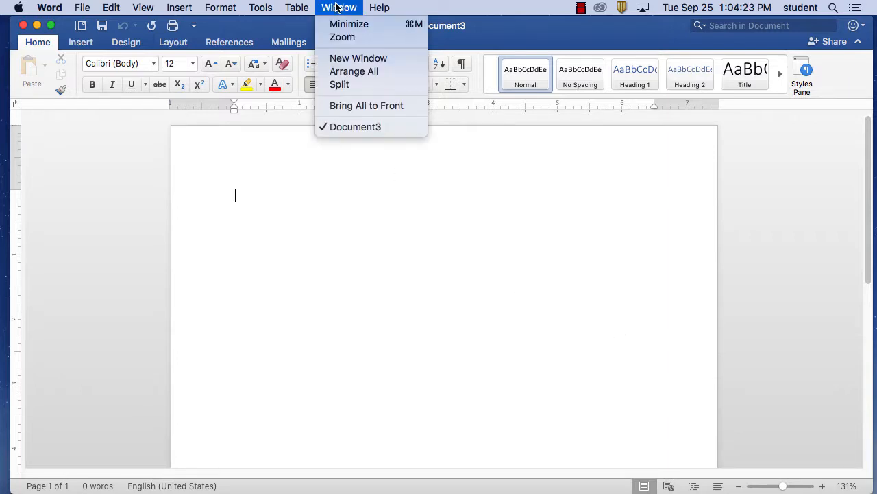
mouse_move(261, 9)
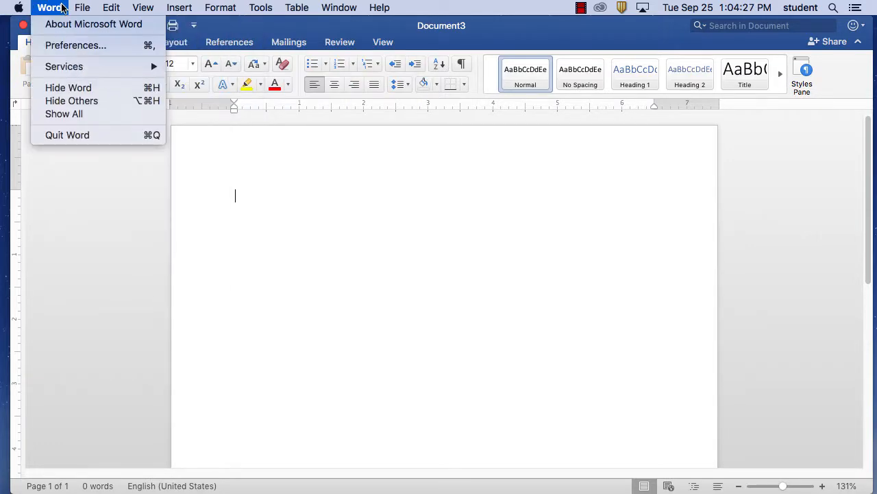
key("Escape")
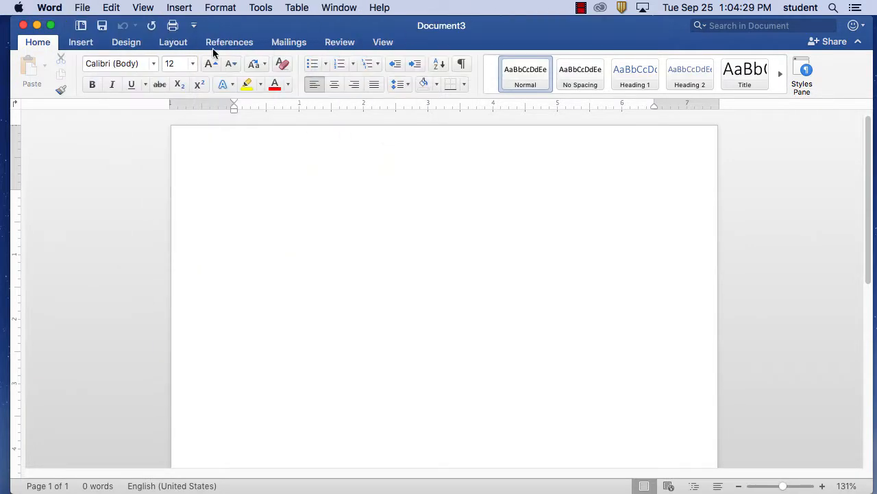
Step: Show the Layout tab's paper Size list, with US Letter (8.5" x 11") in use
left_click(180, 42)
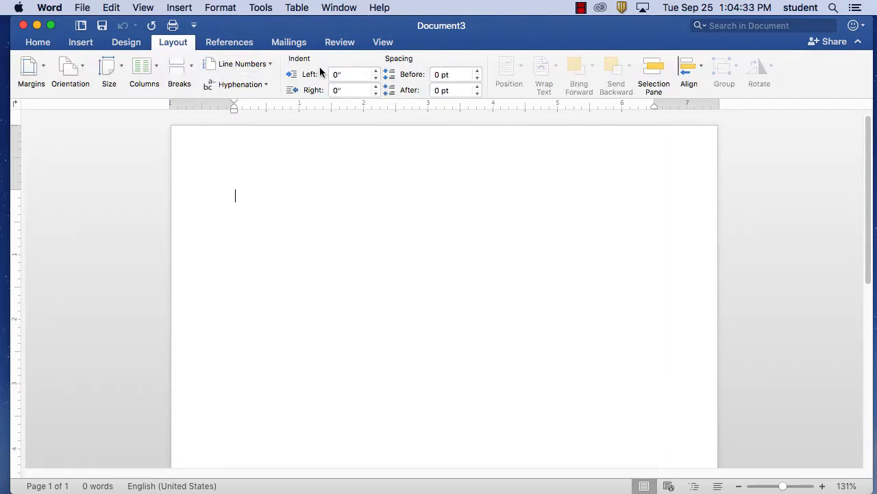
left_click(122, 65)
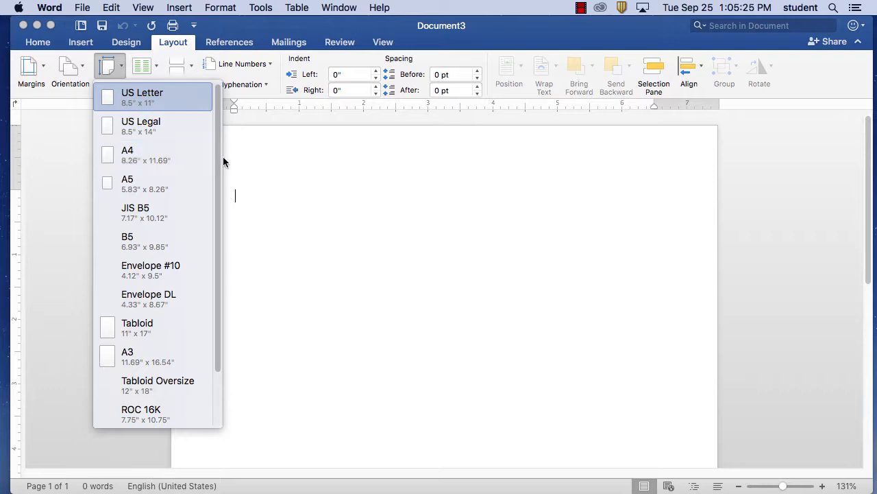
Step: Scroll the paper size list and choose Tabloid (11" x 17")
scroll(218, 206, "down", 2)
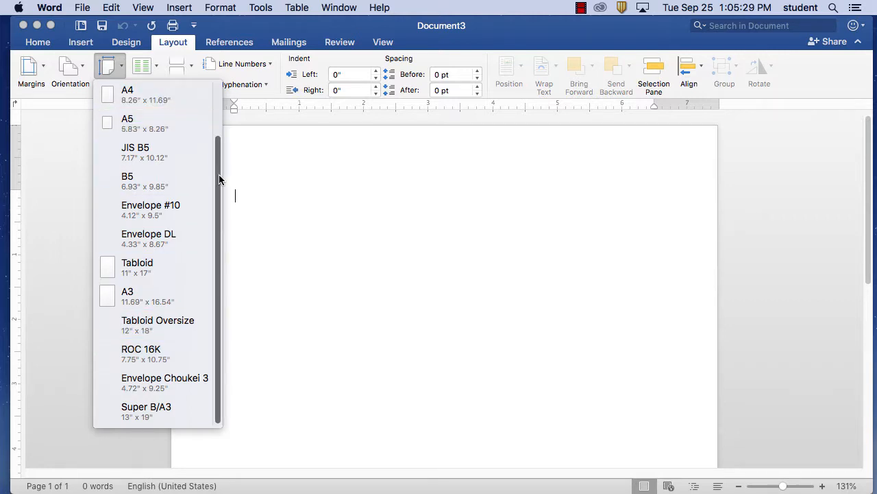
left_click_drag(220, 180, 221, 93)
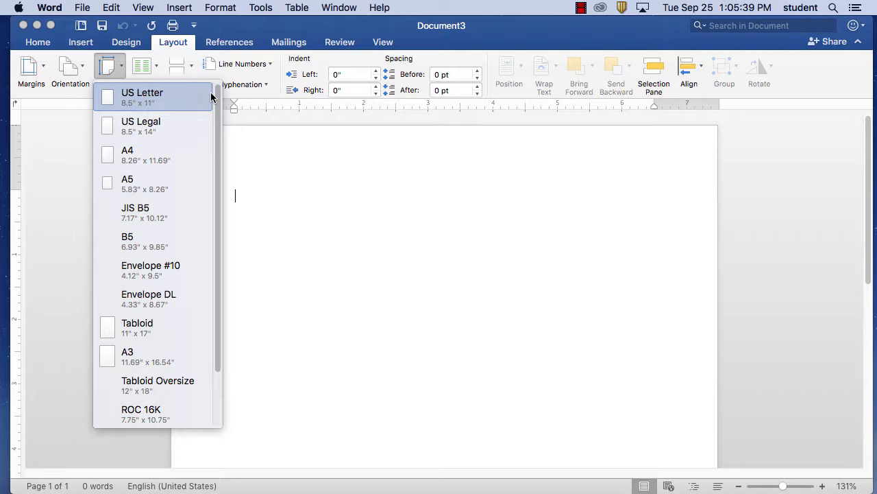
left_click(129, 334)
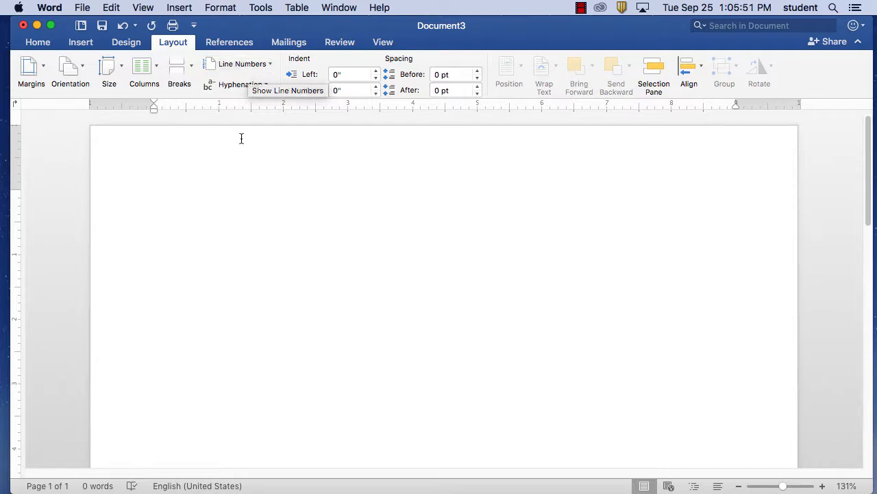
Step: Browse the Home, Insert and Design tabs, then open Layout's Margins presets (Normal, Narrow, Wide...)
left_click(48, 46)
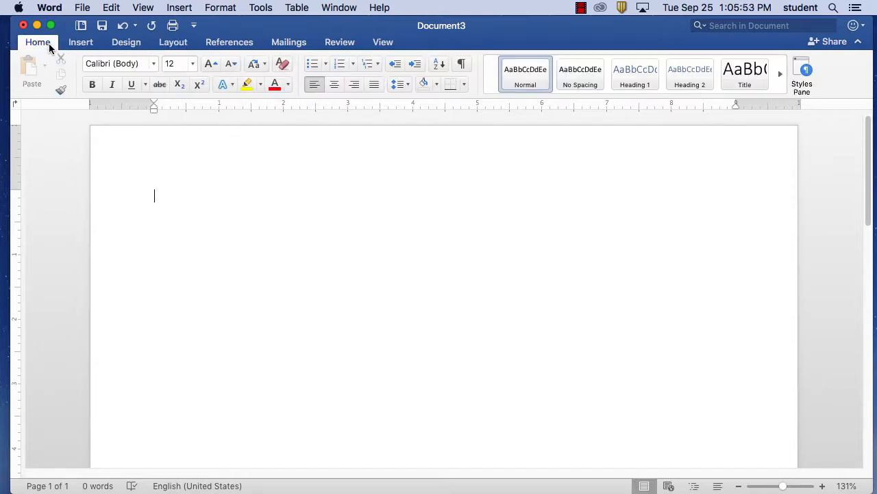
left_click(76, 46)
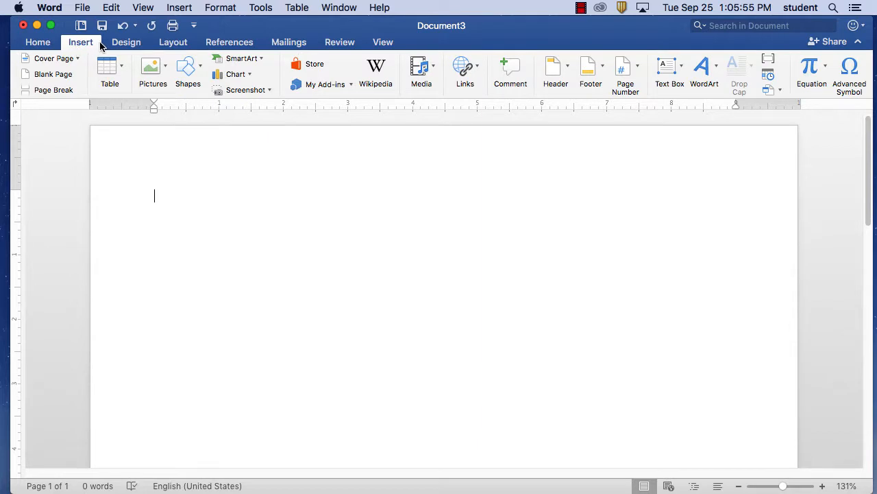
left_click(100, 45)
left_click(135, 45)
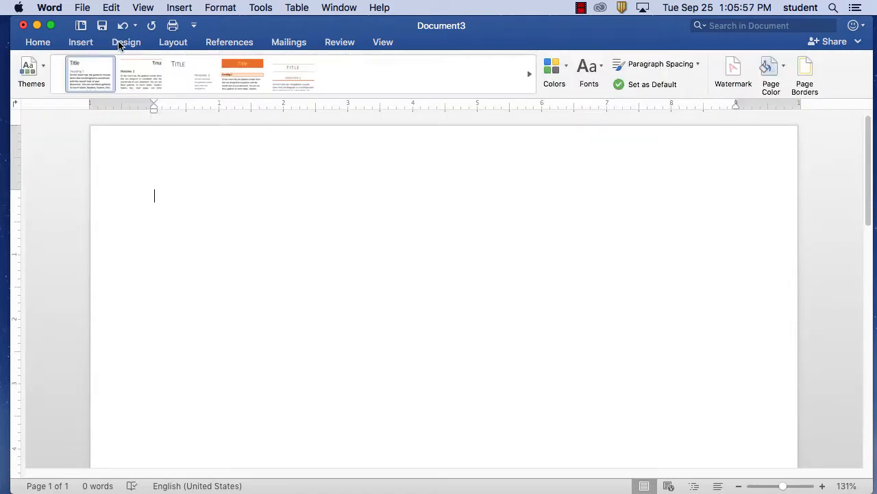
left_click(83, 42)
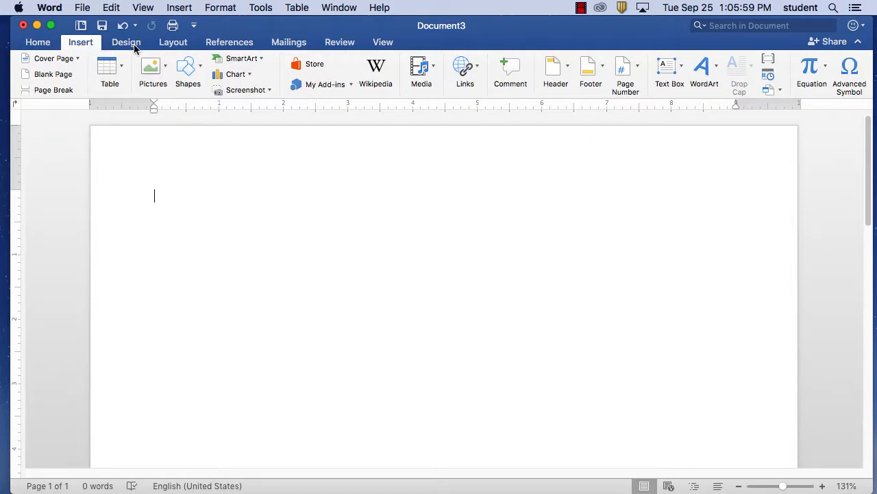
left_click(170, 43)
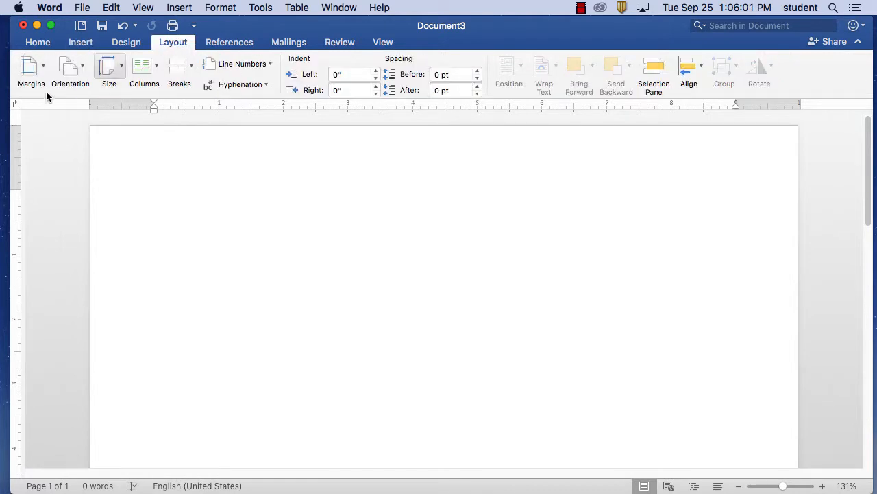
left_click(45, 66)
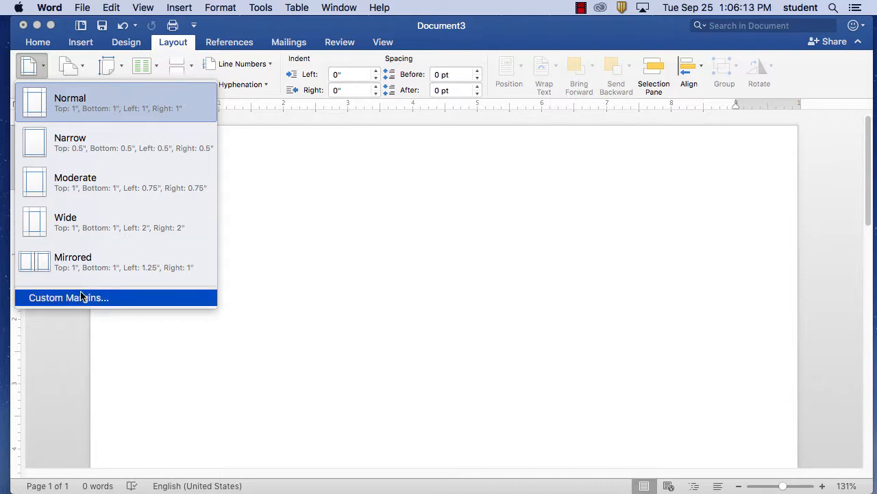
Step: Dismiss the Margins menu and set the paper back to the 8.5-inch-wide size
left_click(248, 26)
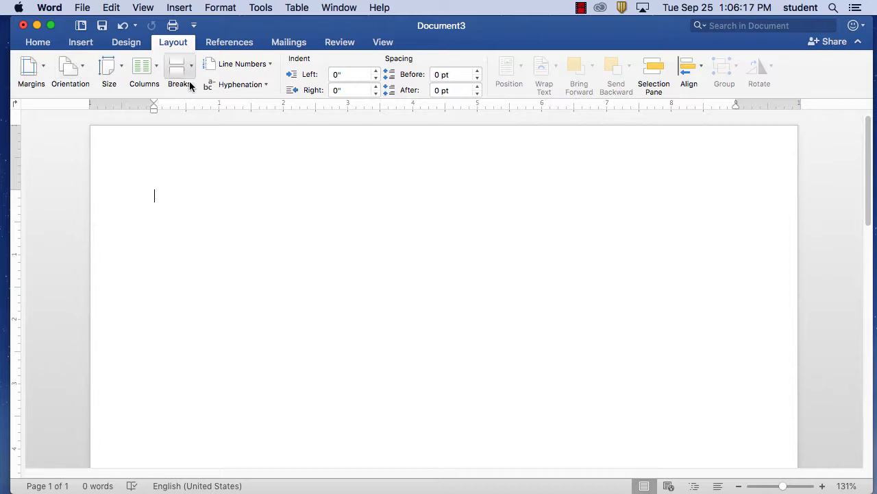
left_click(123, 69)
left_click(142, 122)
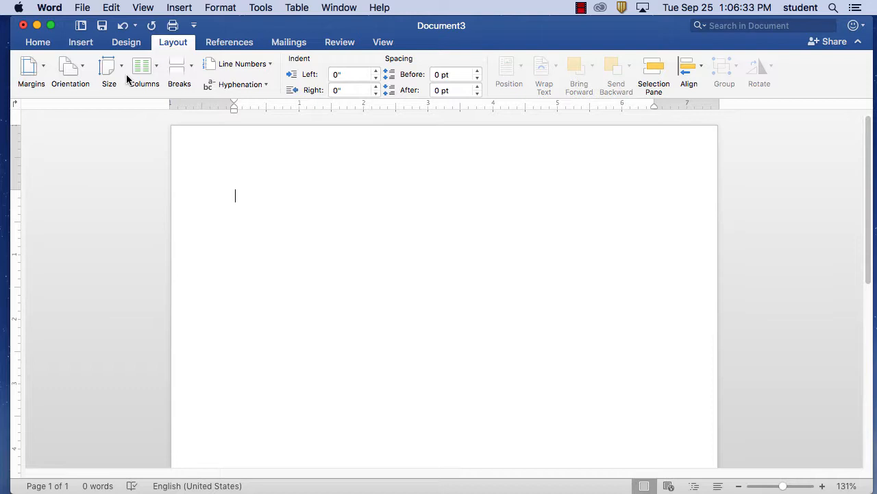
Step: Try Landscape orientation, revert to Portrait, and set the page to Two columns
left_click(70, 68)
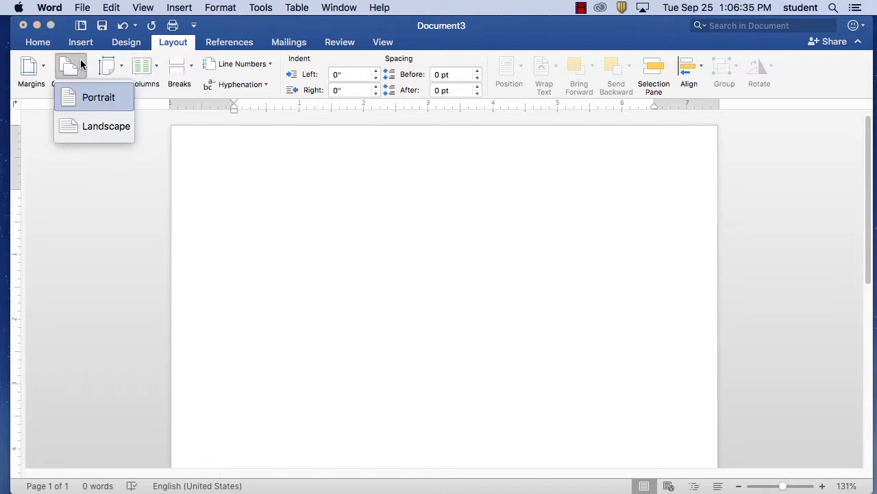
left_click(90, 122)
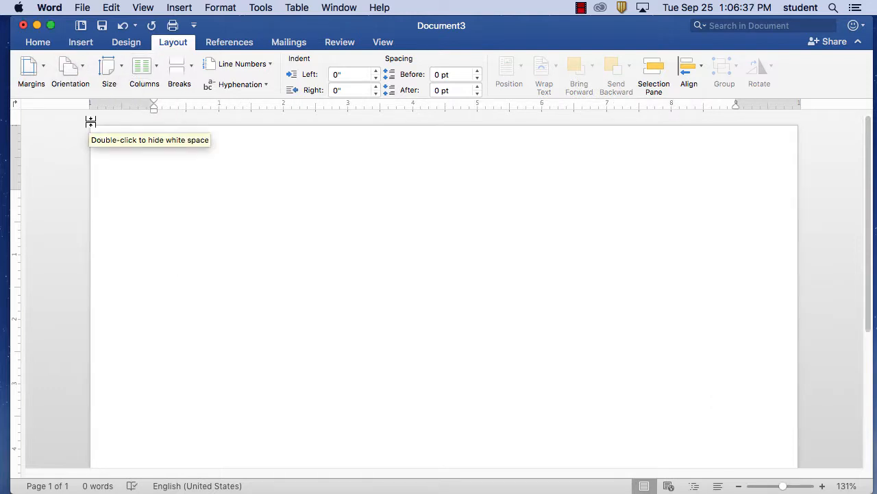
left_click(79, 69)
left_click(89, 98)
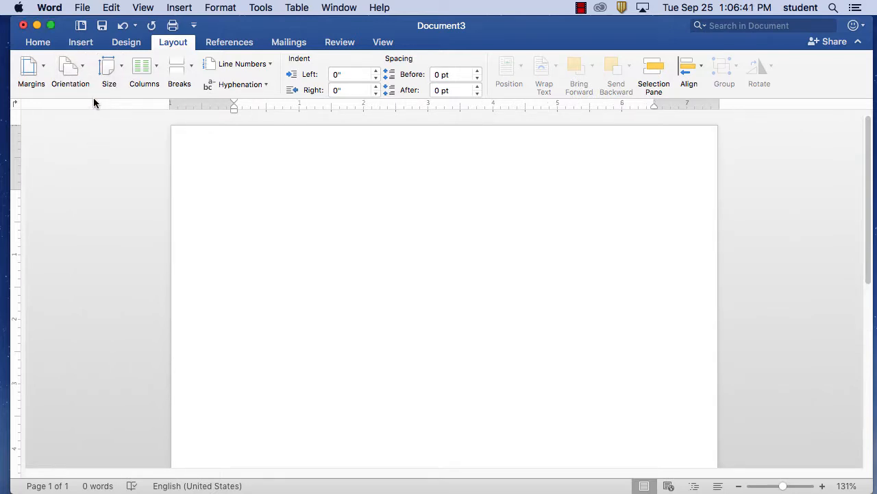
left_click(157, 69)
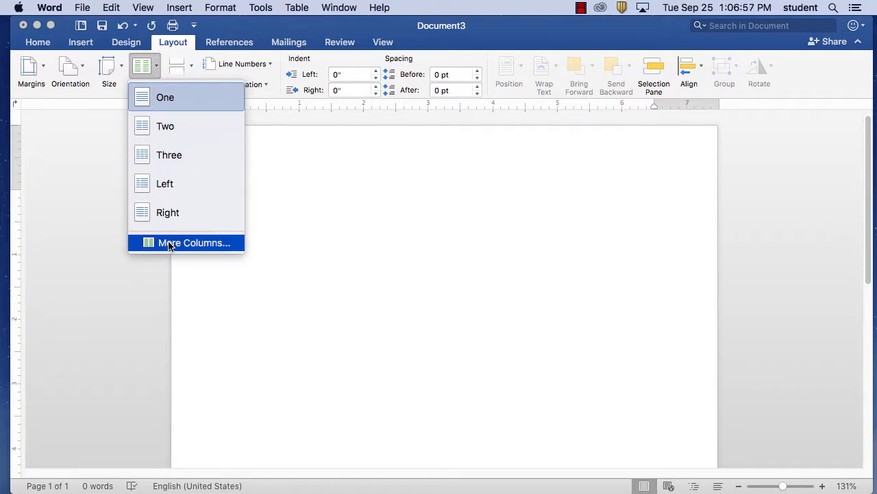
left_click(170, 135)
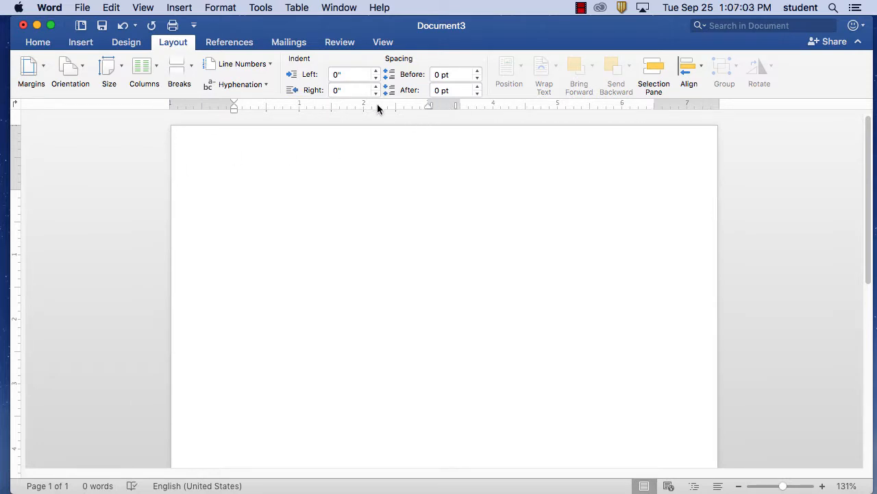
left_click(336, 8)
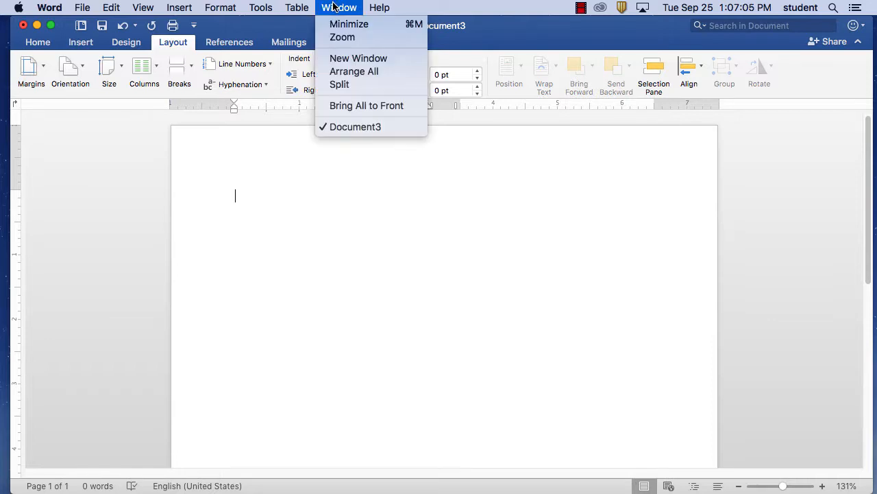
left_click(306, 6)
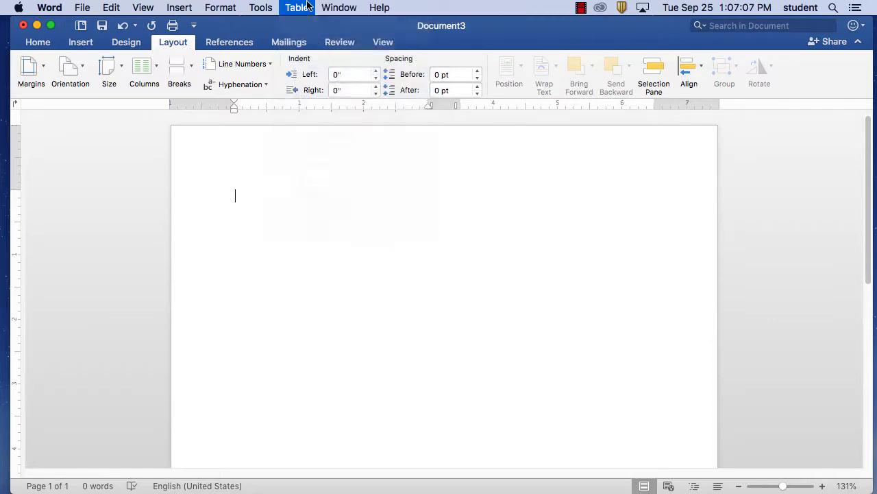
left_click(145, 7)
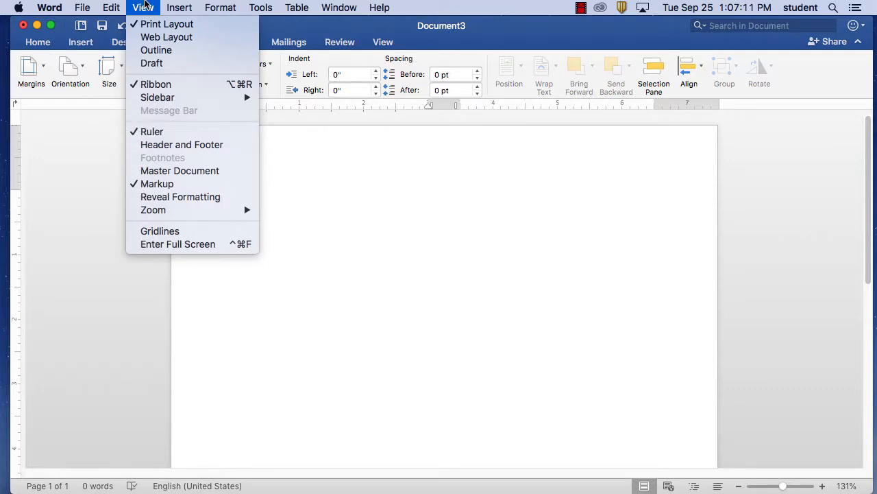
left_click(144, 4)
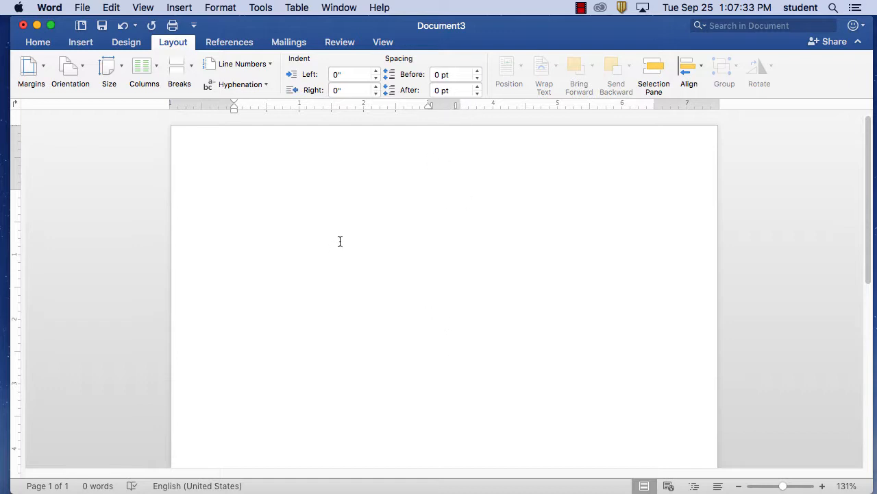
Step: Type placeholder gibberish, then open and close the Breaks menu without inserting a break
type("Gh ierw hghfoieqh gioh reogh oreh wogh r0eowhg")
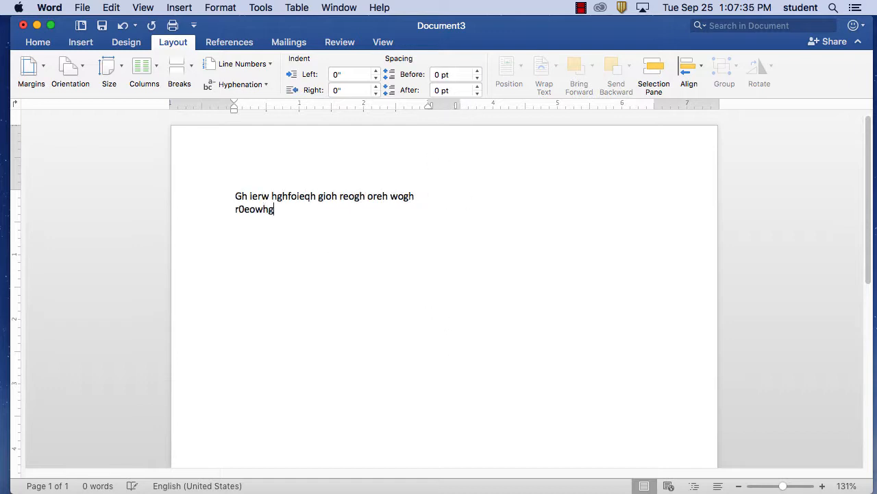
type("0oreh 0wgh 0reh g0rh e0[gh r0[ewh g0[reh w0[gh re0[ hg")
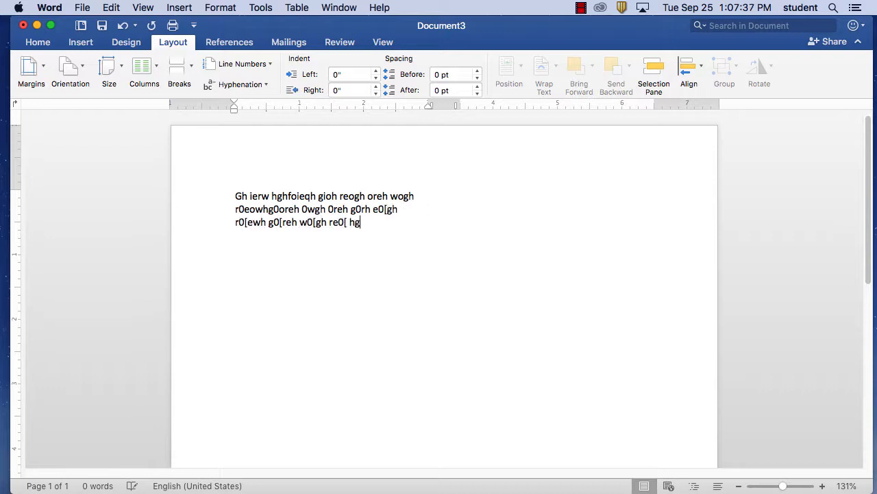
type("0rehg0[reh [gh reh greh grh ewgh rewh g")
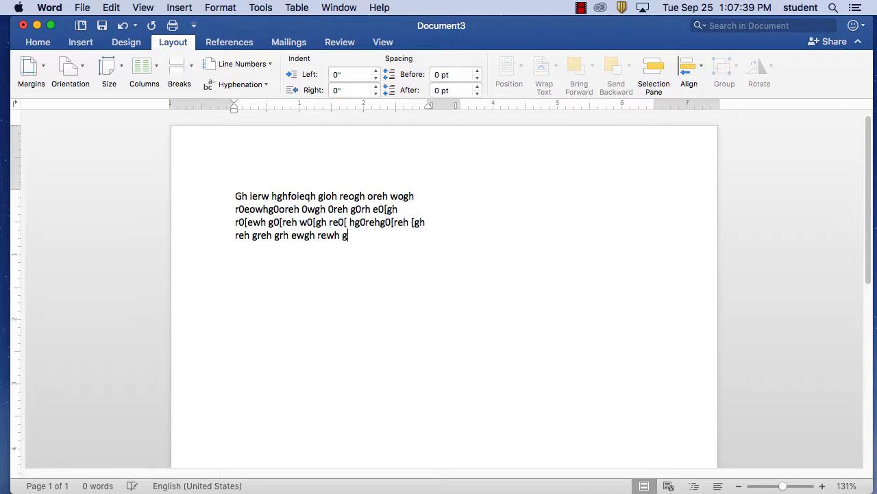
type("reh grh egh reh greh gh regh rehgor")
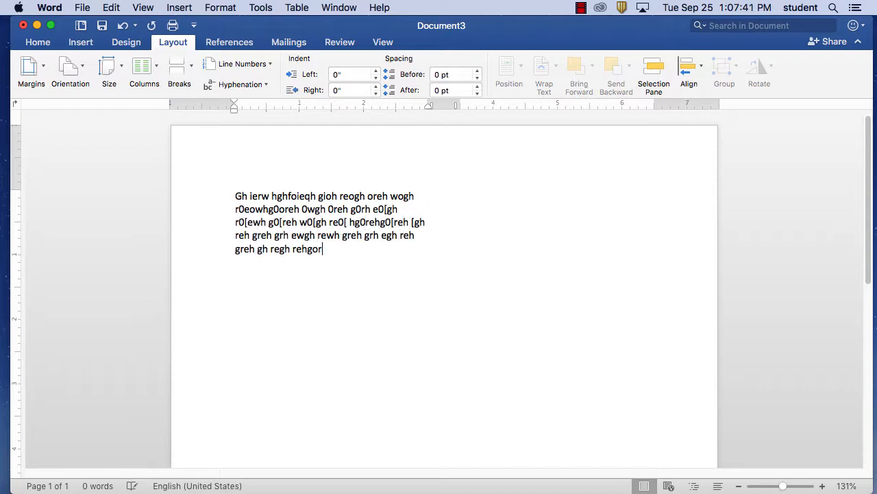
type("ehgoreh 0gh re0hg 0rehgrehgr 0g hre hg0")
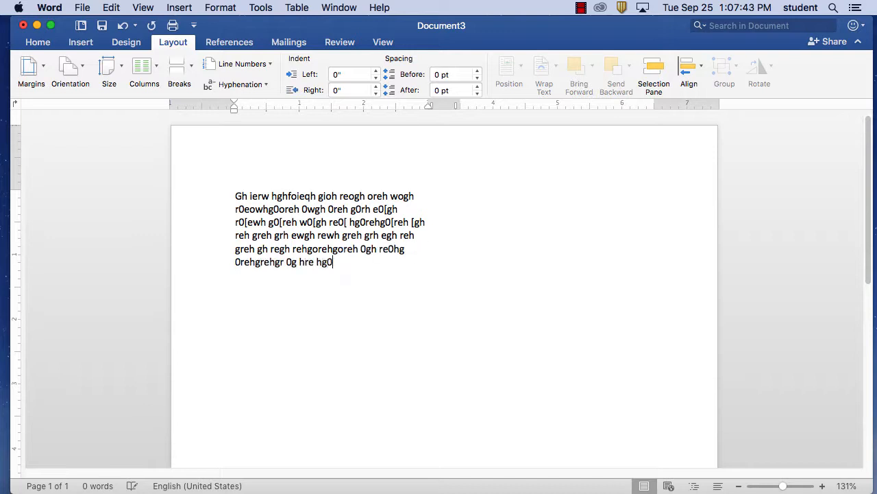
type("rehgrehg")
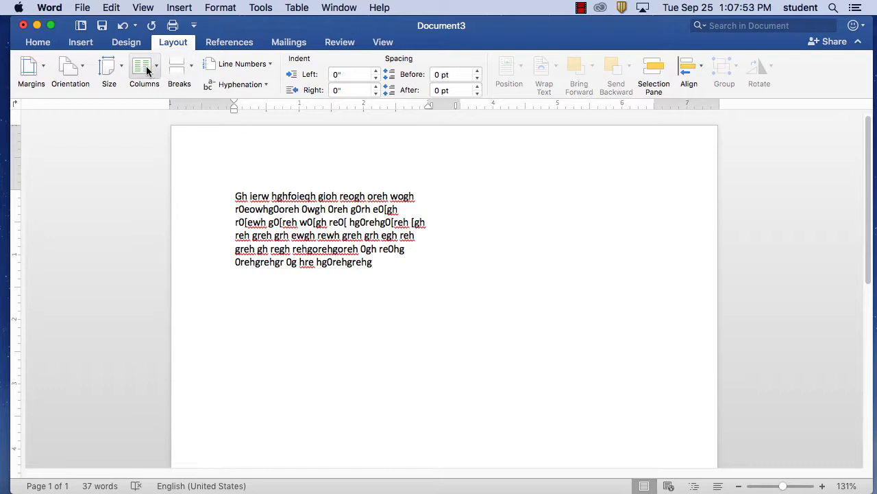
left_click(191, 68)
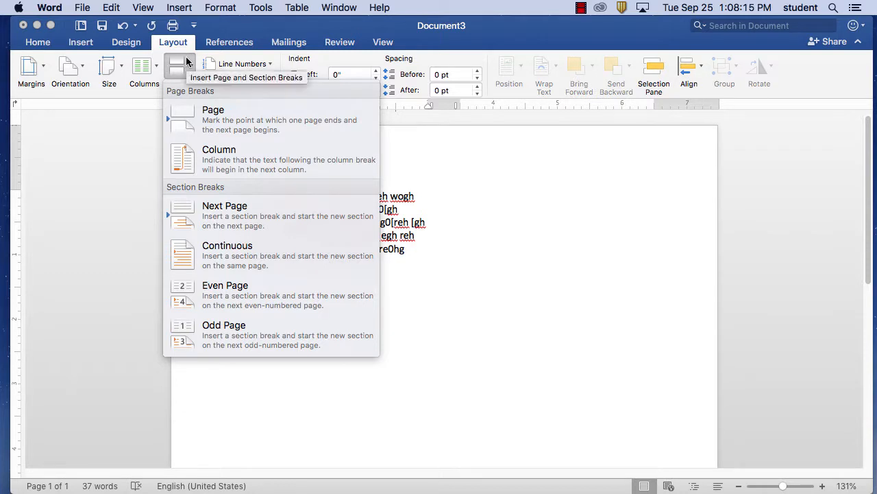
left_click(257, 57)
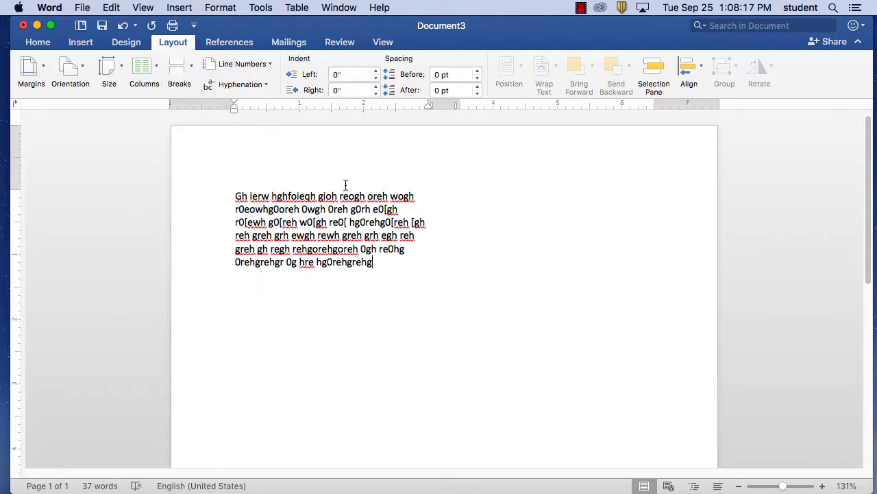
Step: Delete all the placeholder text and bring Firefox to the front
left_click_drag(386, 266, 235, 196)
key("BackSpace")
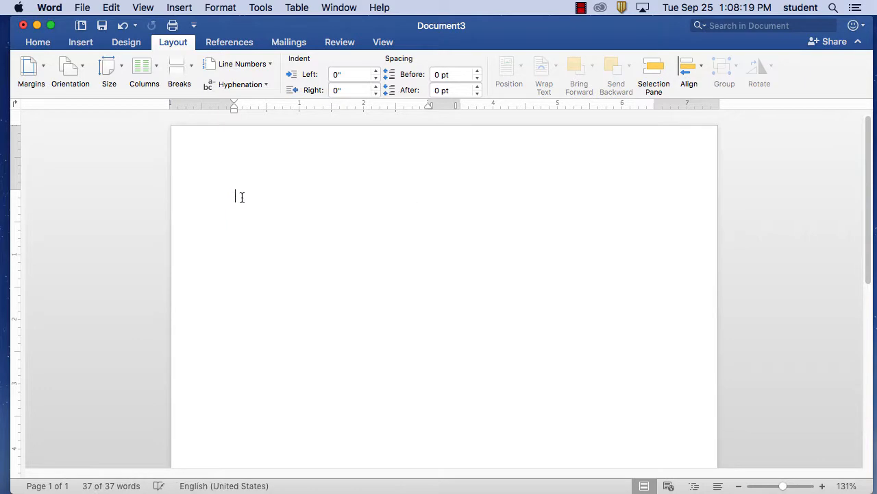
mouse_move(763, 490)
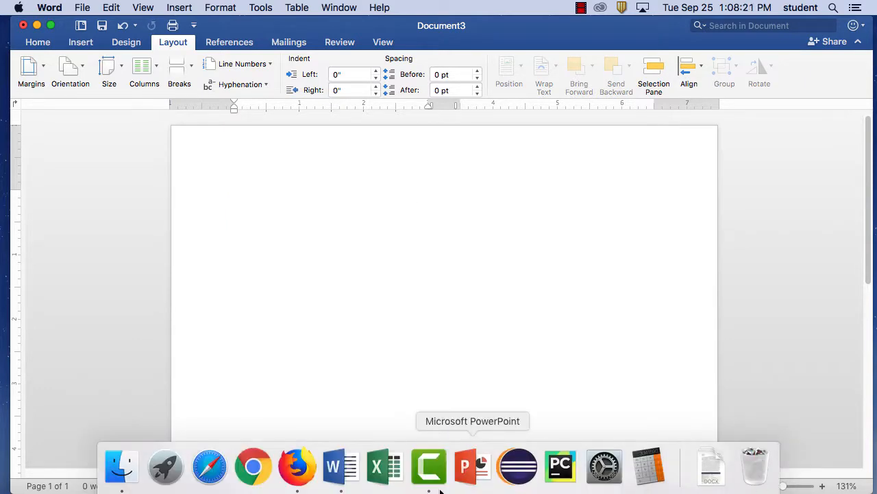
left_click(309, 473)
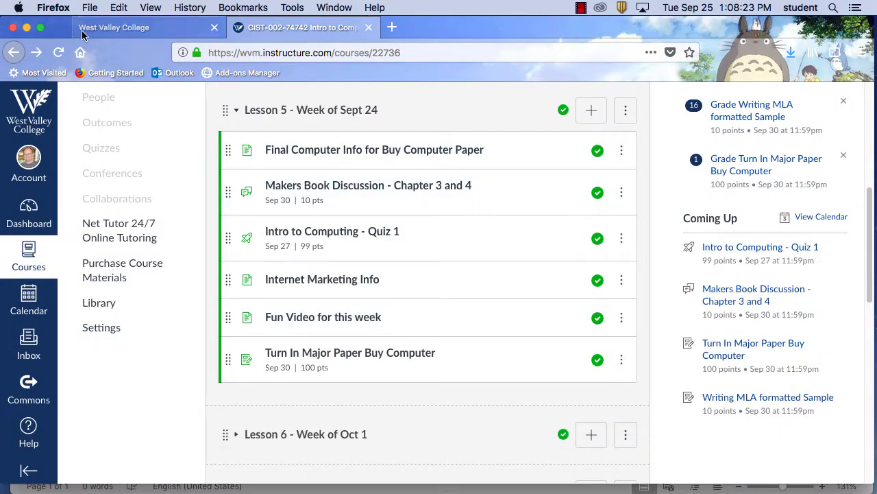
Step: Close the Canvas tab, search the web for wikipedia, and open the Wikipedia home page
left_click(90, 7)
left_click(120, 74)
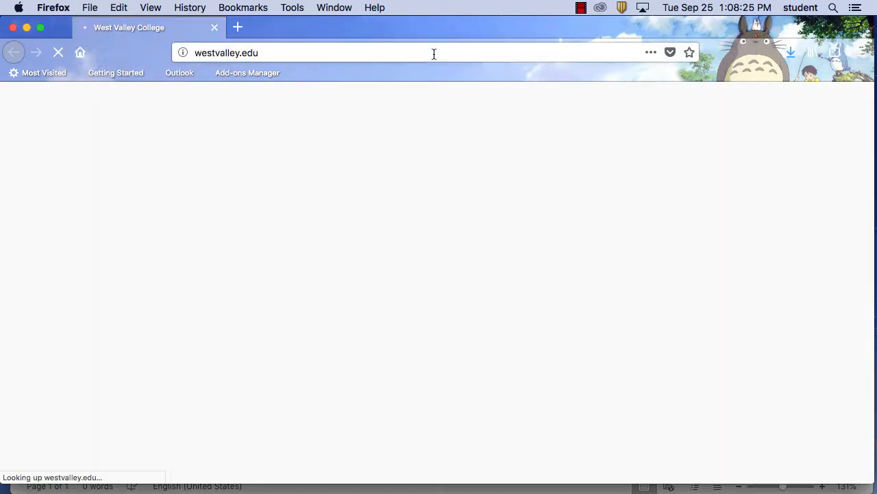
left_click(323, 54)
type("wi")
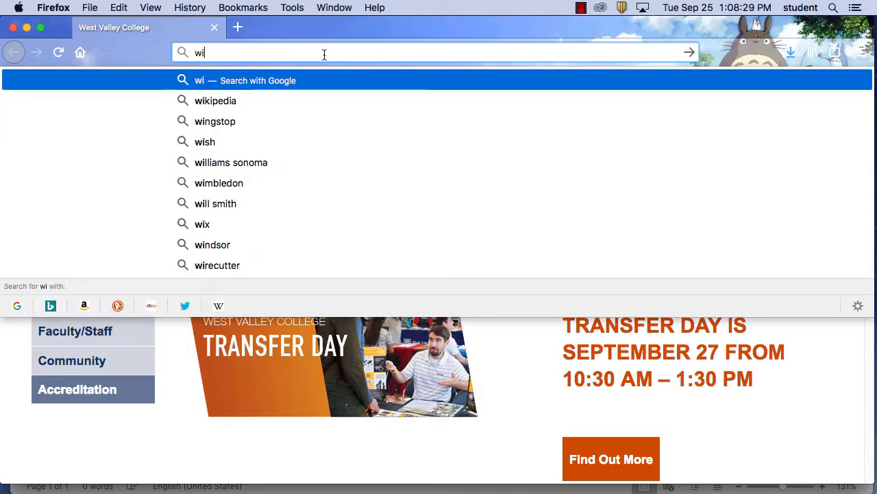
left_click(215, 102)
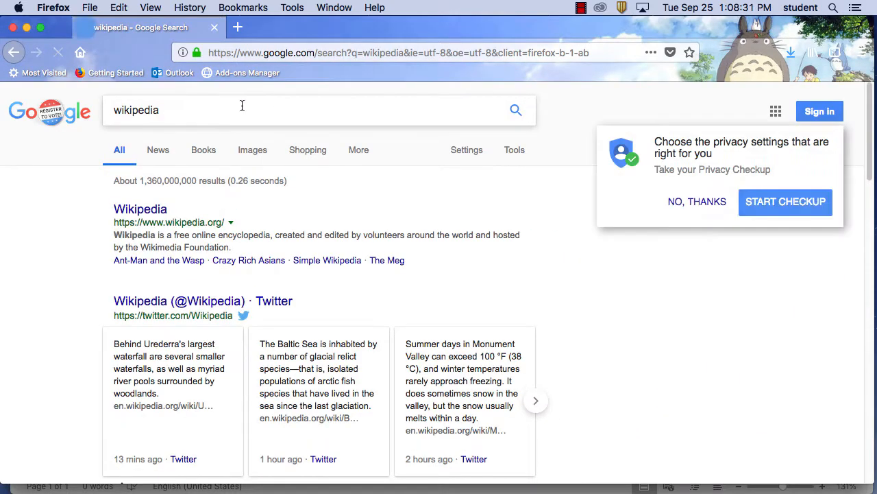
left_click(149, 212)
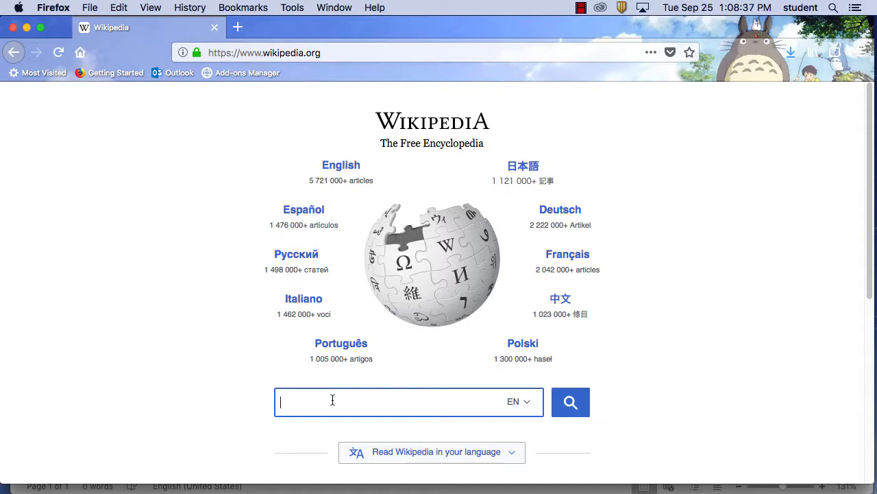
Step: Search Wikipedia for 'flowers', select the Flower article's first paragraph, and switch back to Word
type("flowers")
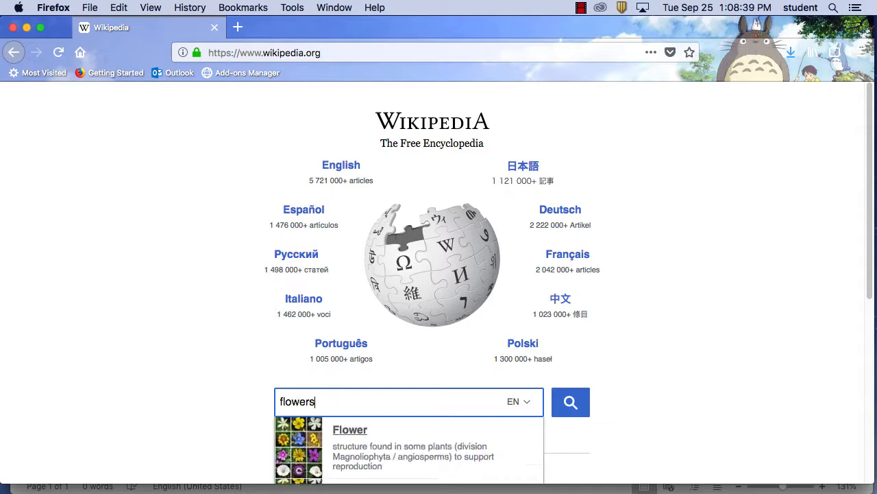
key("Return")
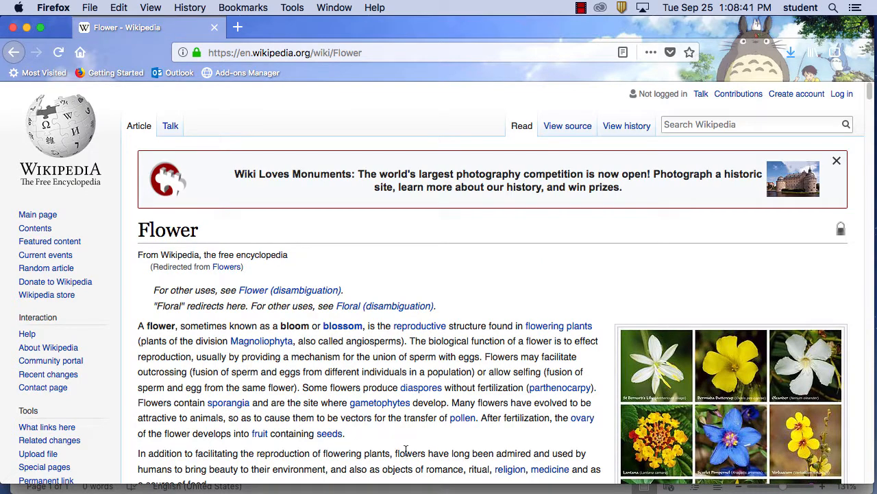
left_click_drag(346, 434, 137, 325)
key("super+c")
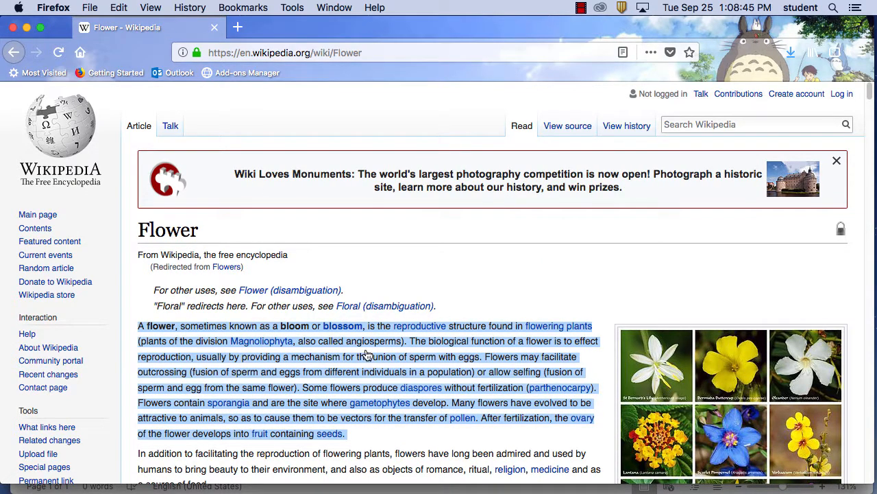
mouse_move(386, 490)
left_click(341, 480)
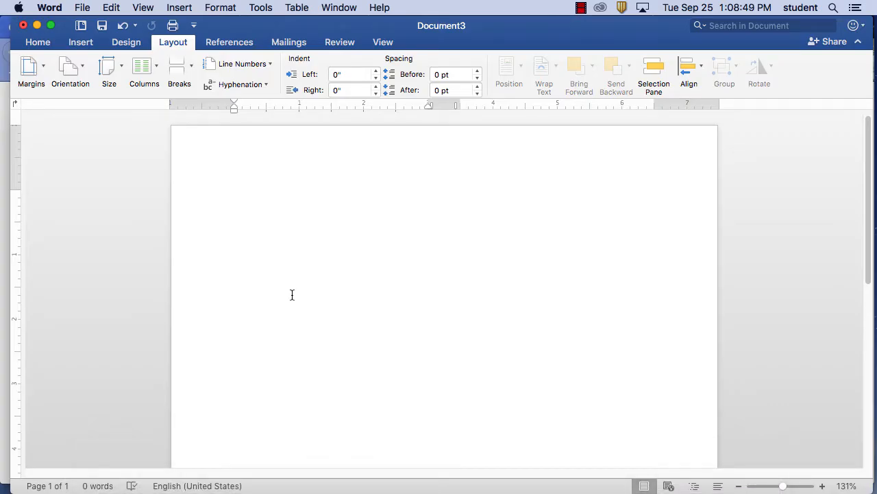
Step: Paste the copied Flower paragraph from the Home tab using Keep Text Only
left_click(41, 68)
left_click(48, 45)
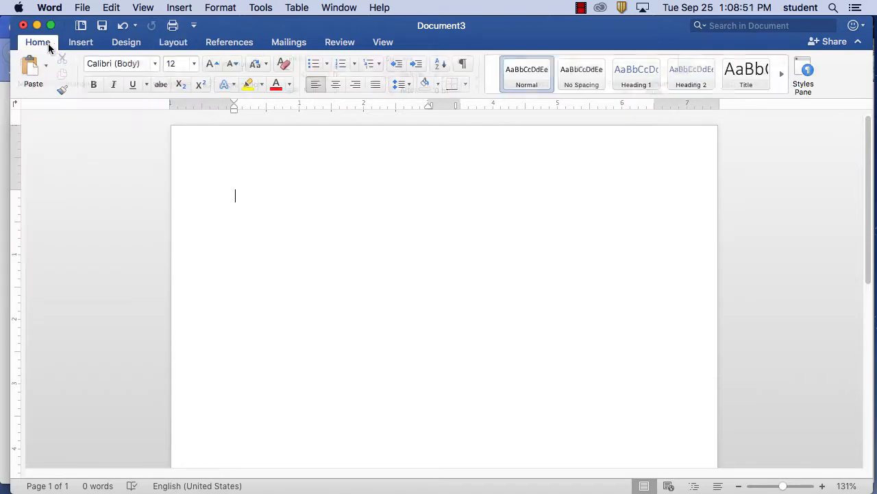
left_click(45, 66)
left_click(69, 143)
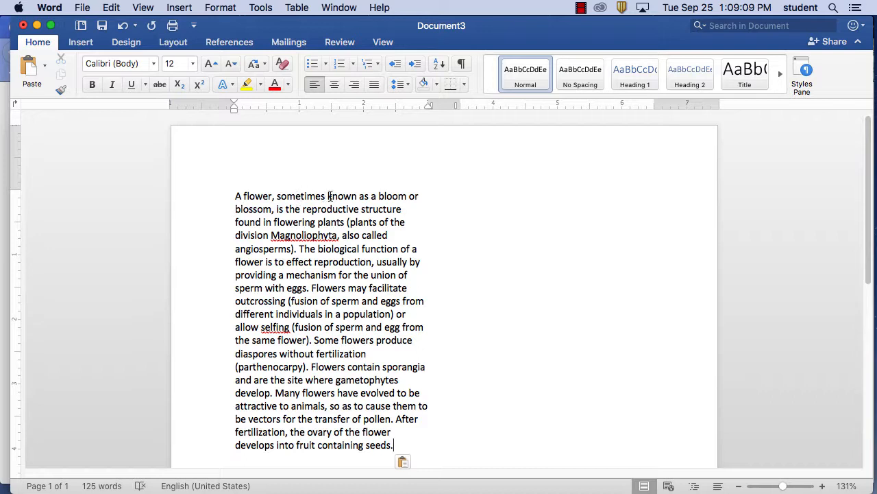
Step: Insert 'rascov' before the words 'known', 'facilitate' and 'are'
left_click(329, 196)
type("ra")
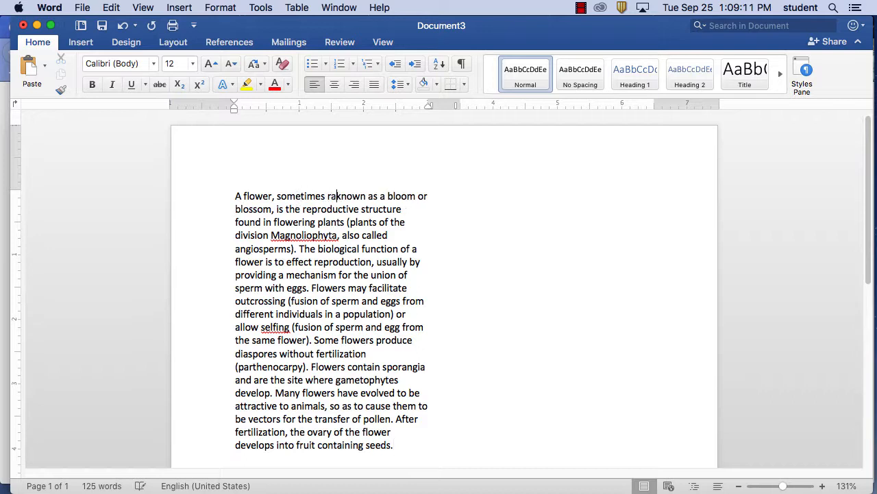
type("sx")
key("BackSpace")
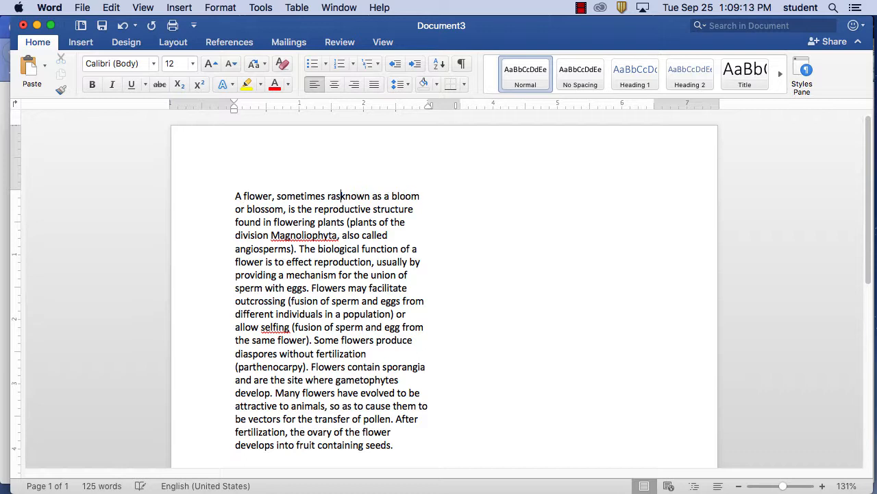
type("cov")
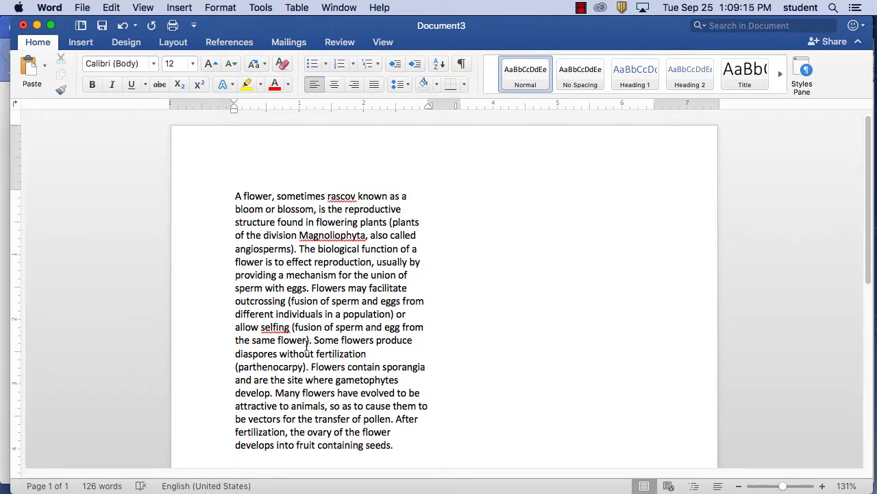
left_click(370, 288)
type("rascov")
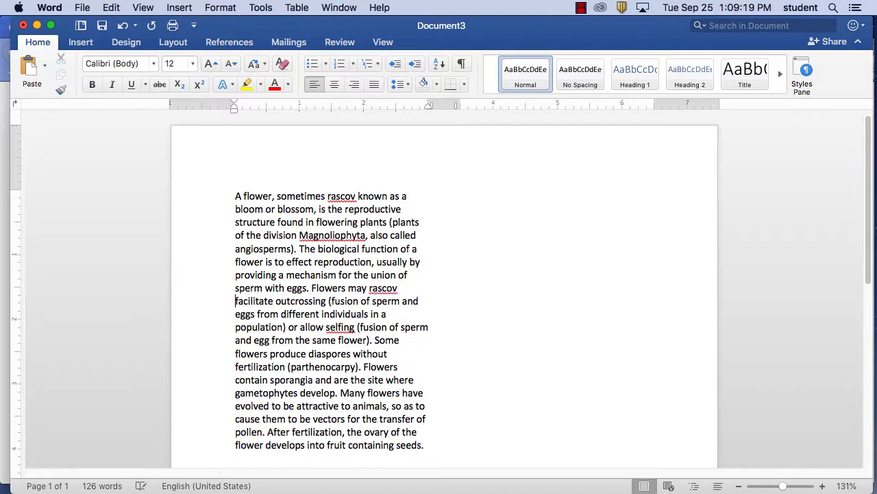
left_click(335, 381)
type("rascov")
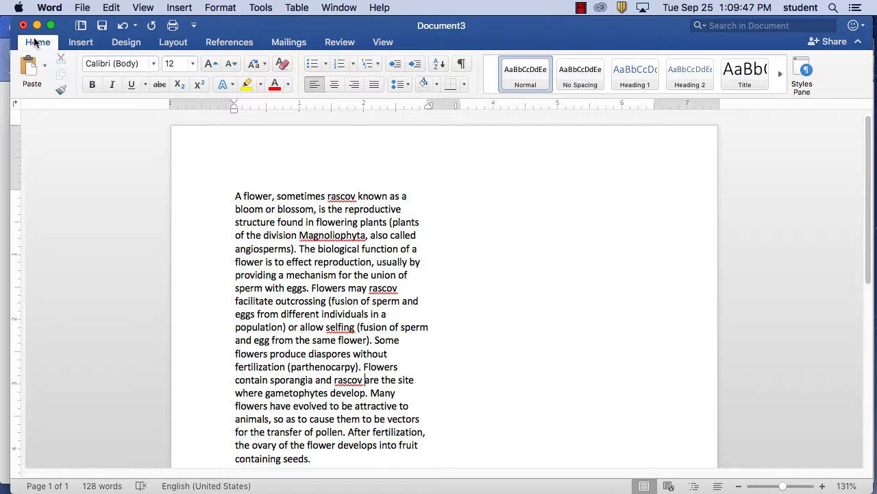
Step: Browse the Insert, Design, Layout, References, Mailings, Review and View tabs
left_click(77, 42)
left_click(112, 43)
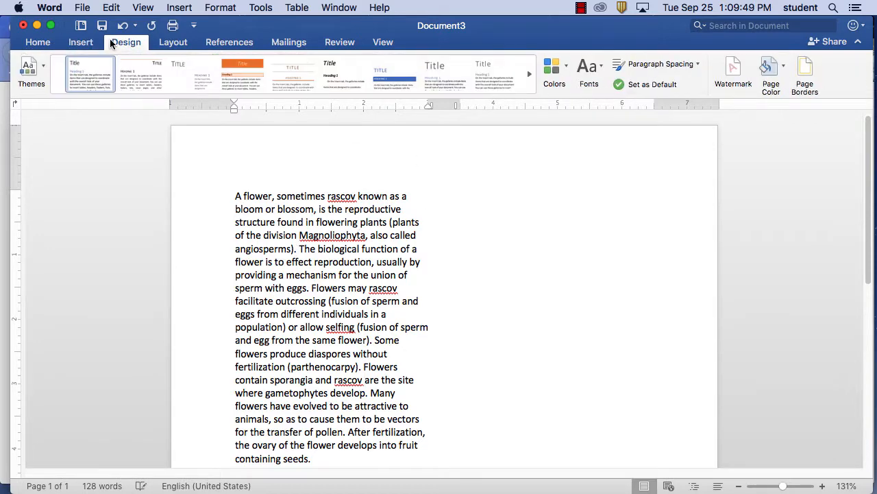
left_click(170, 46)
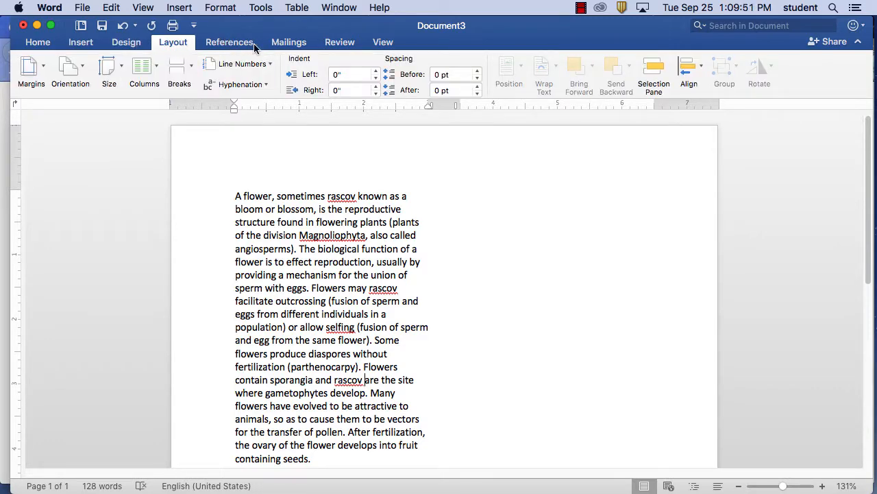
left_click(226, 42)
left_click(287, 43)
left_click(221, 43)
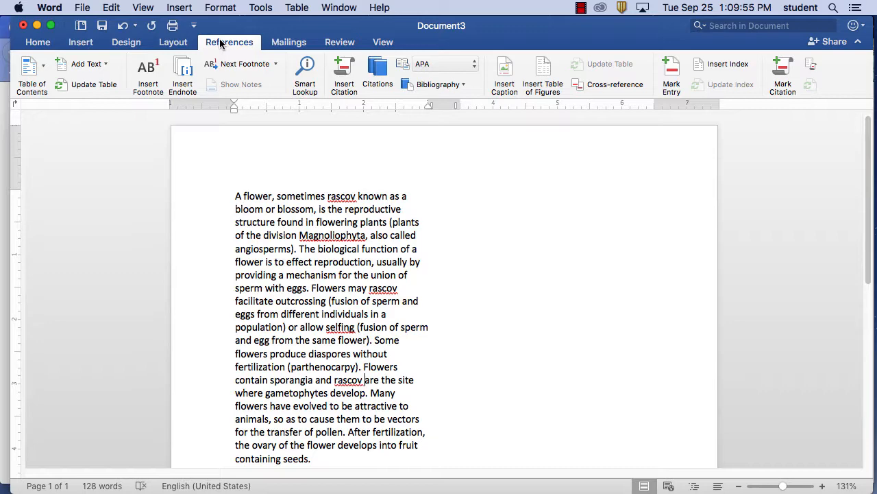
left_click(287, 43)
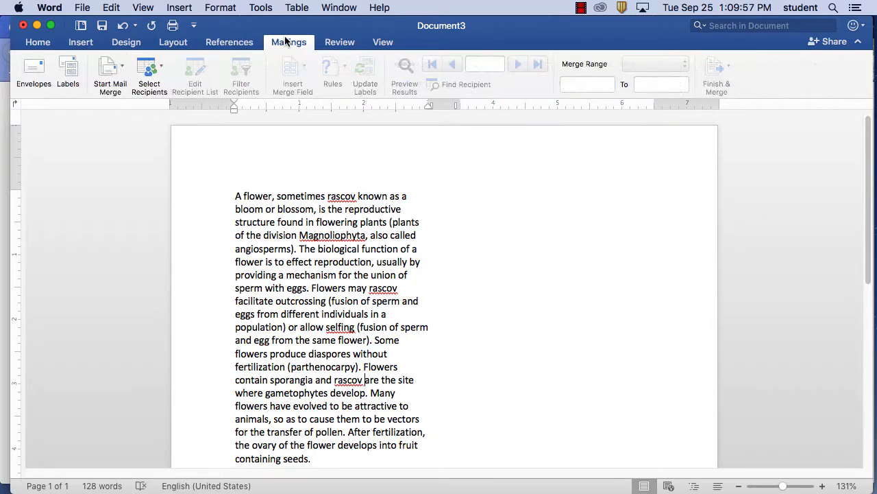
left_click(336, 44)
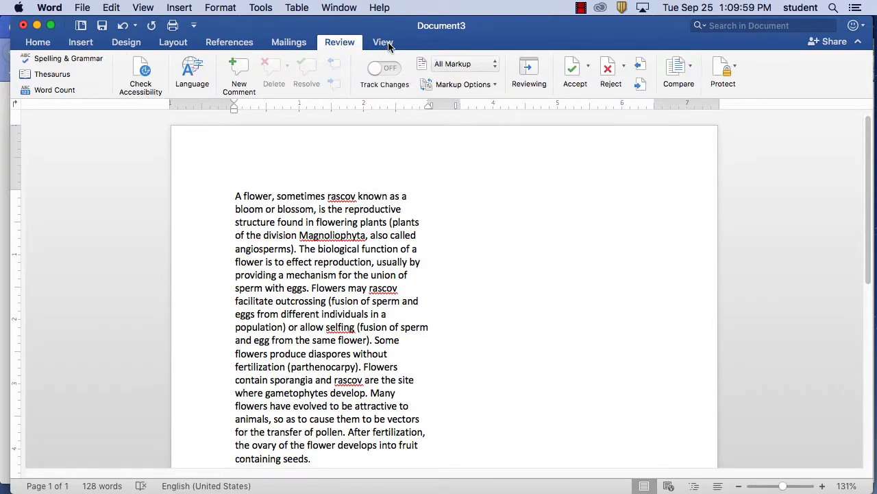
left_click(386, 44)
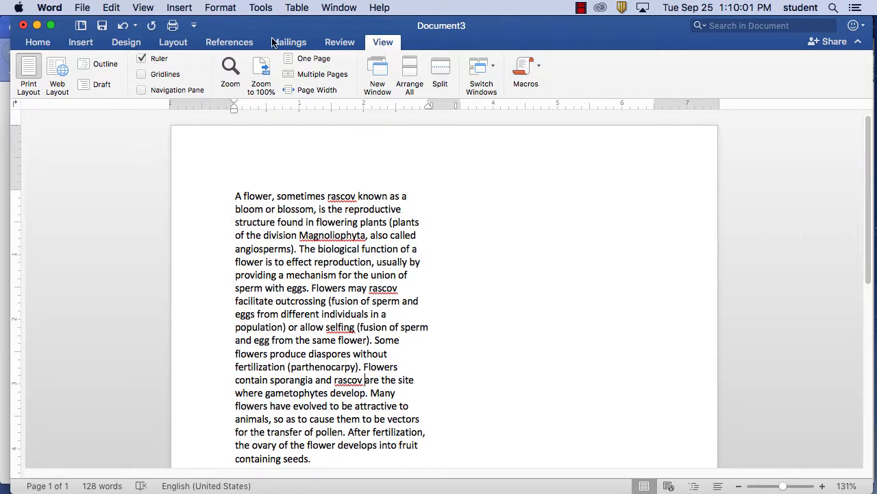
Step: Insert an endnote from References, undo it, and return to the Home tab
left_click(223, 43)
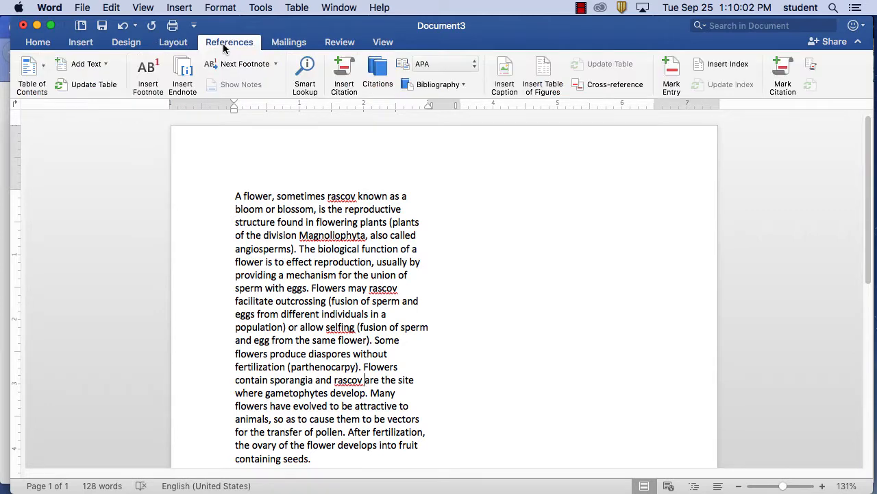
left_click(181, 69)
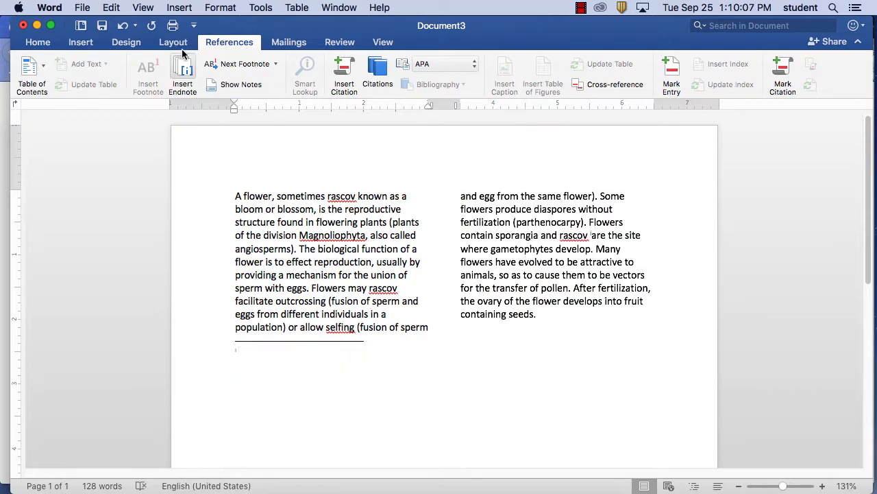
left_click(112, 7)
left_click(138, 19)
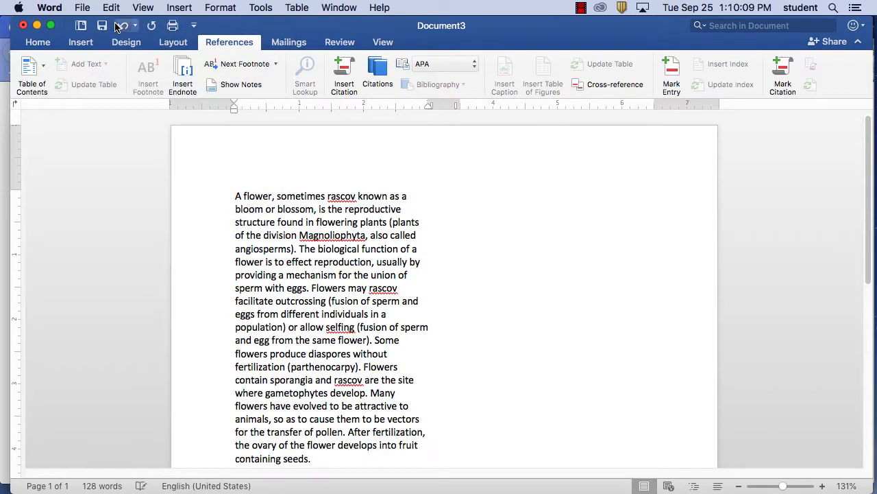
left_click(172, 42)
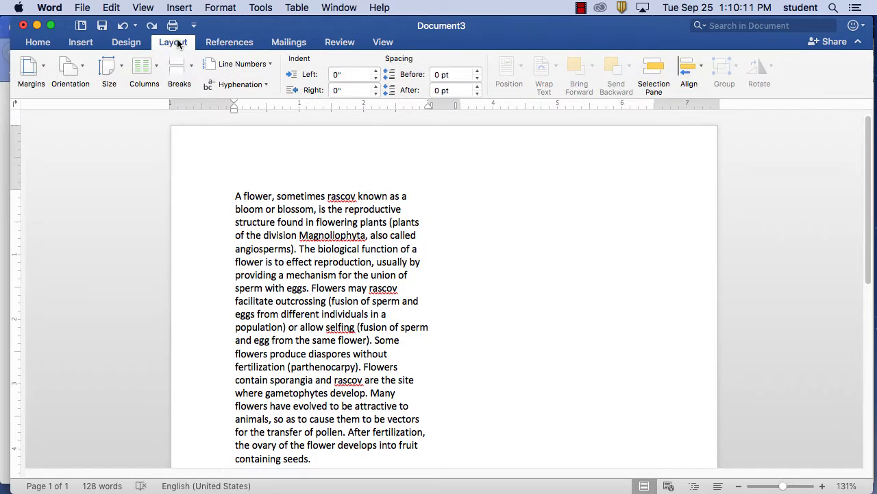
left_click(125, 43)
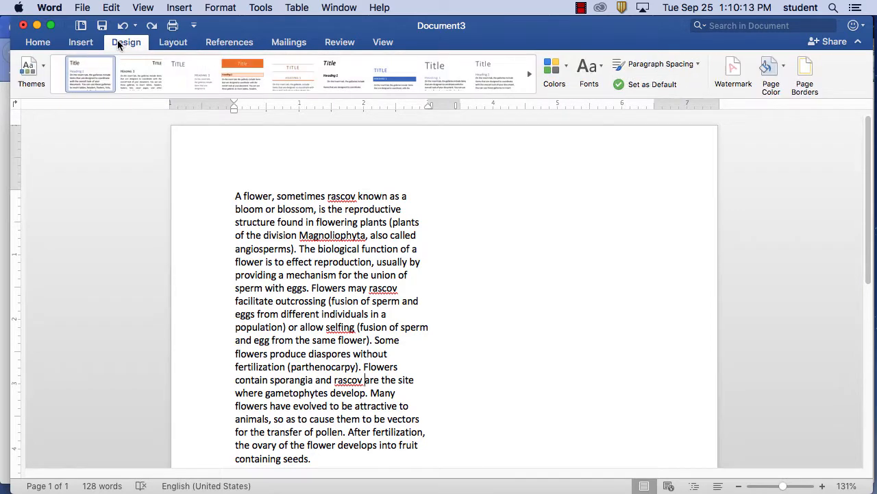
left_click(89, 43)
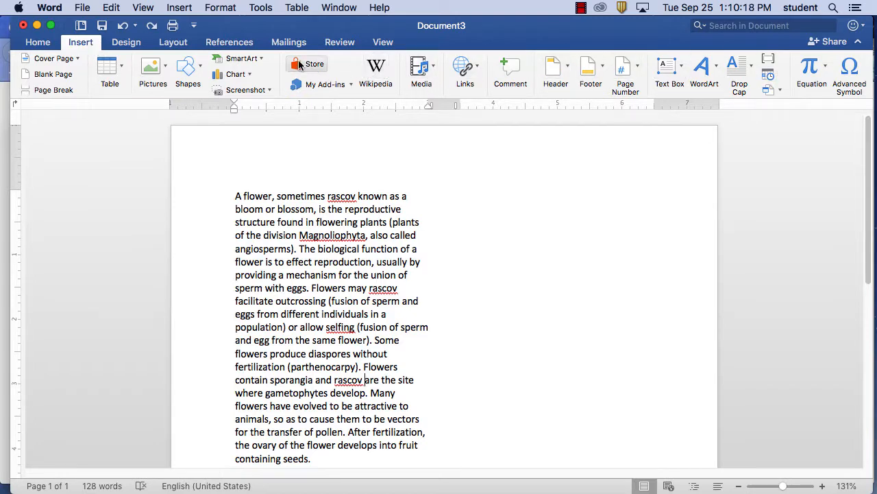
left_click(40, 47)
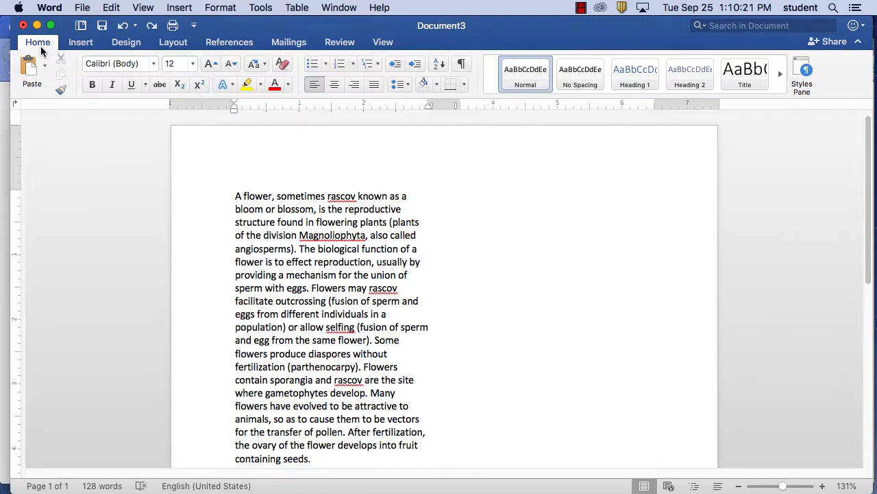
Step: Run Spelling and Grammar on the paragraph, review suggestions like 'racoon', and Ignore All for 'rascov'
left_click(260, 5)
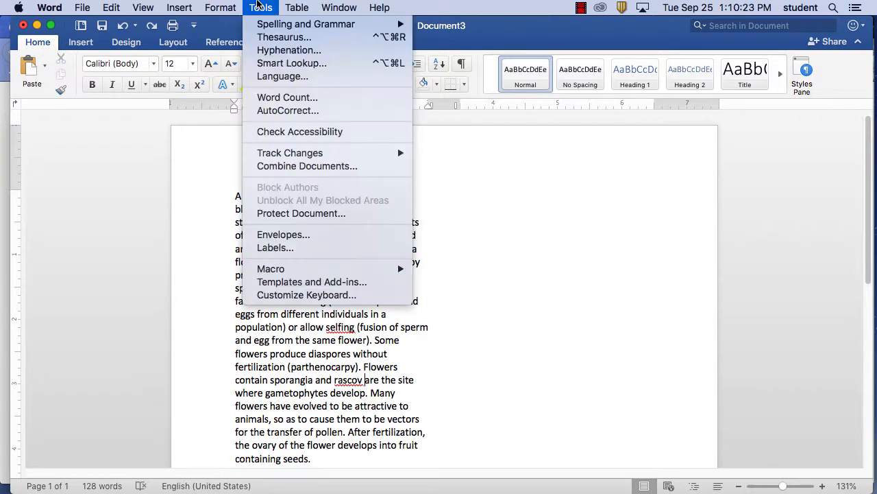
mouse_move(260, 28)
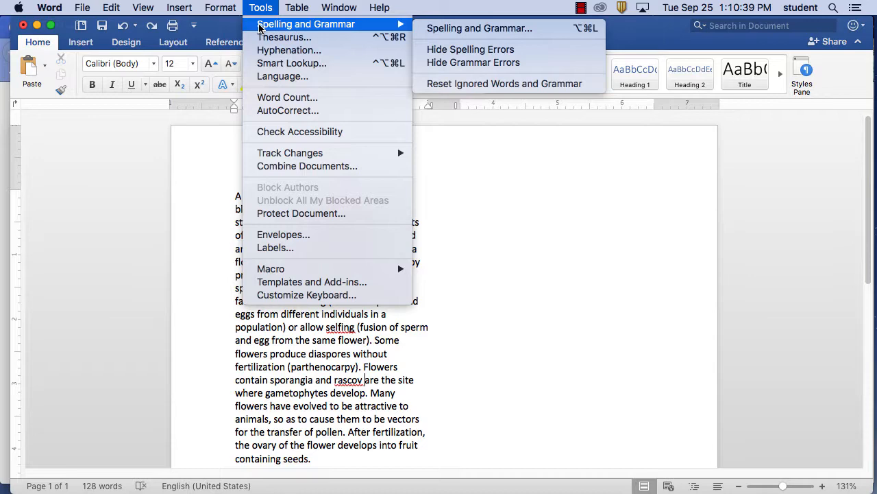
left_click(492, 30)
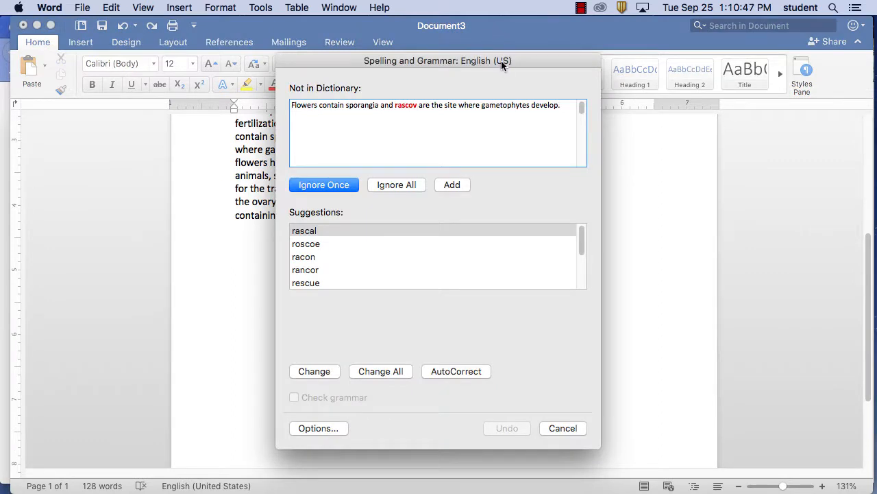
left_click_drag(501, 61, 700, 37)
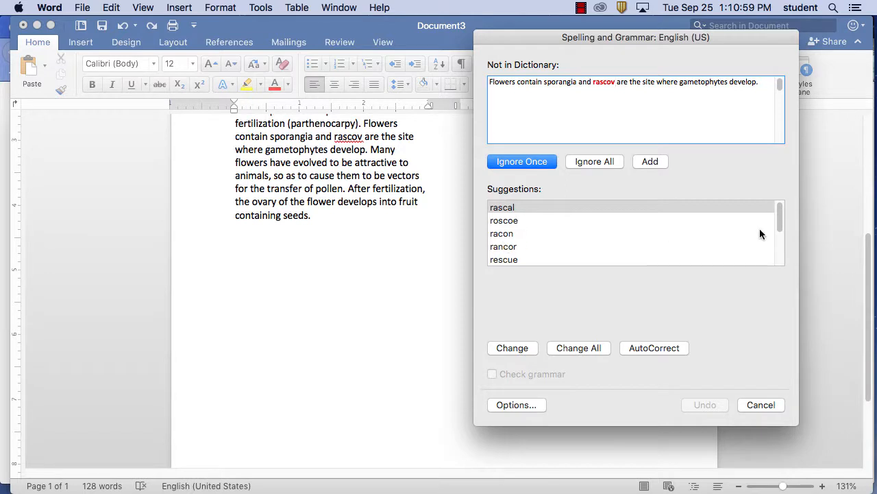
left_click_drag(779, 218, 786, 264)
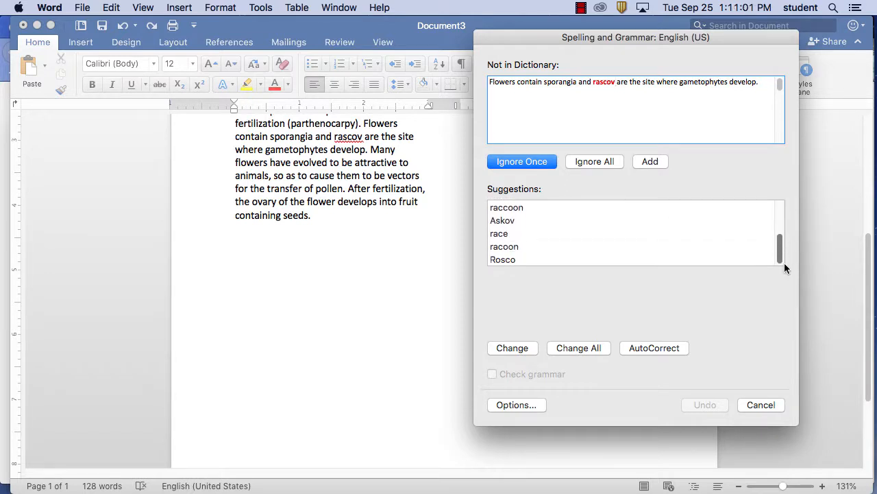
left_click(504, 248)
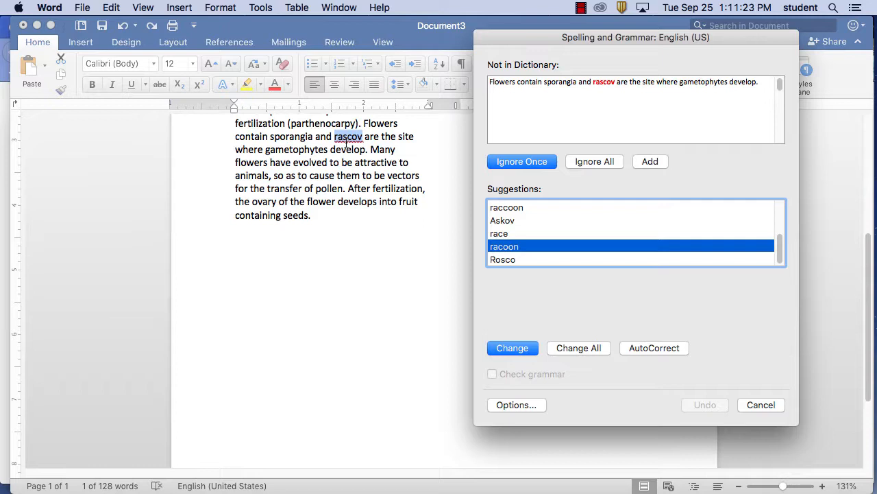
left_click(608, 162)
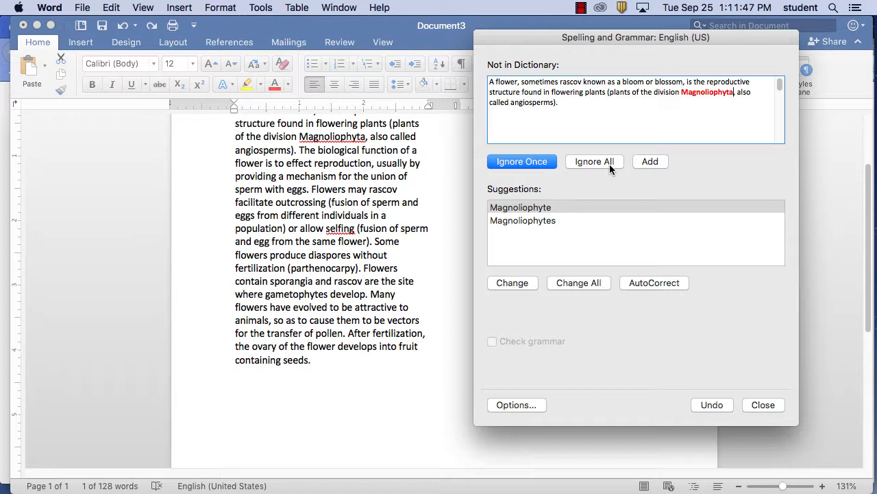
left_click(527, 405)
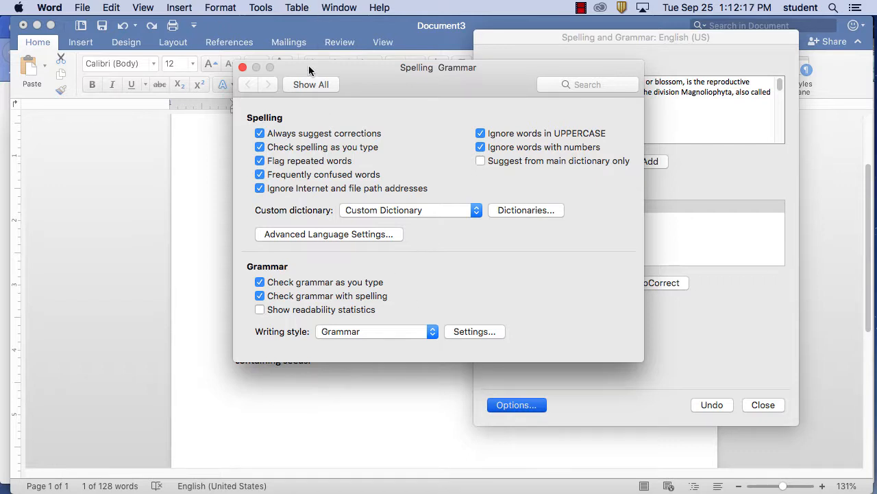
left_click(302, 83)
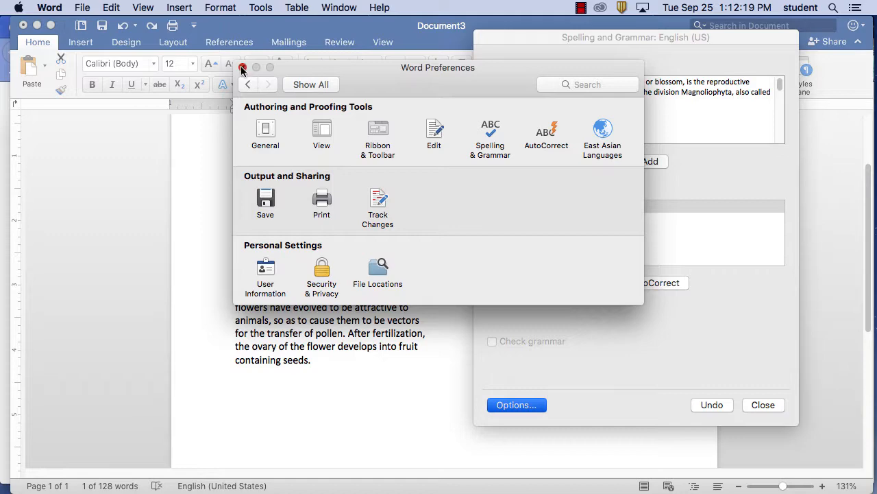
left_click(242, 67)
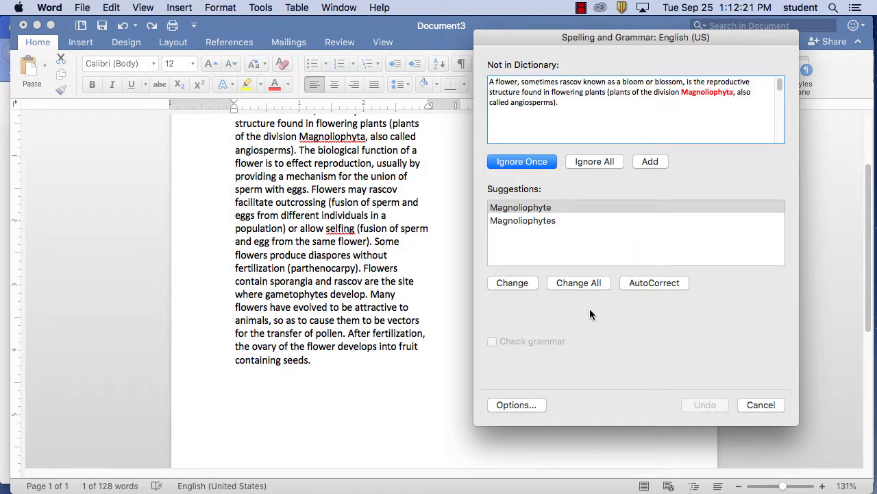
Step: Add 'Magnoliophyta' to the dictionary and Ignore All for 'selfing'
left_click(655, 161)
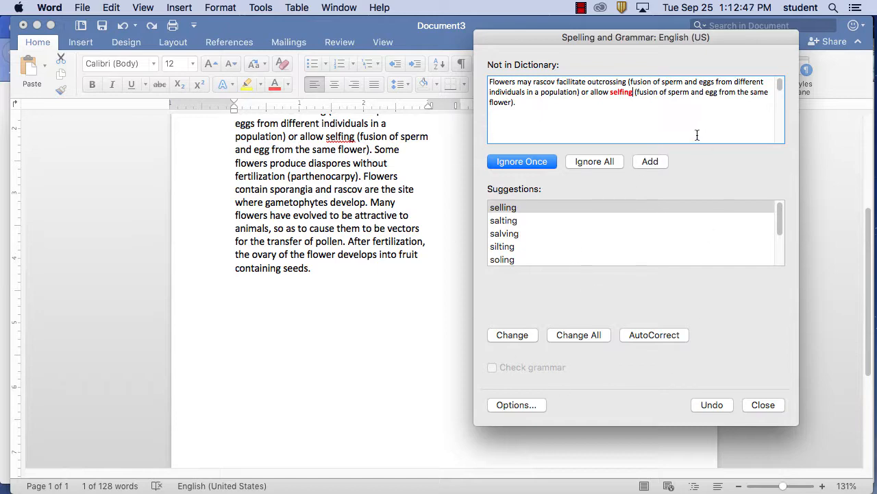
left_click(587, 161)
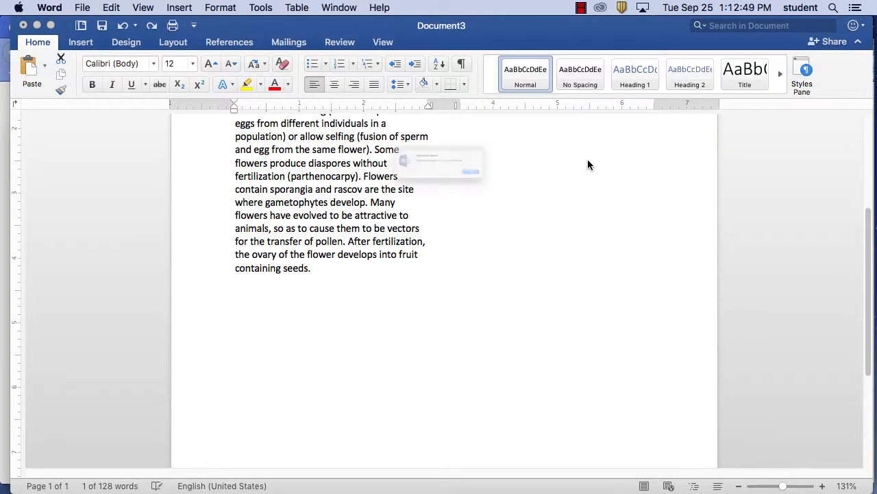
Step: Dismiss the check-complete notice and select the word 'different' in the paragraph
left_click(542, 194)
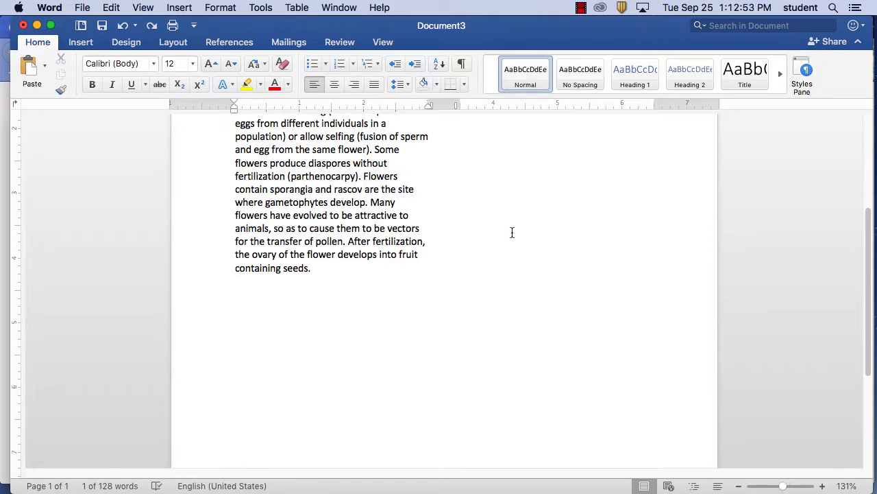
scroll(513, 239, "up", 5)
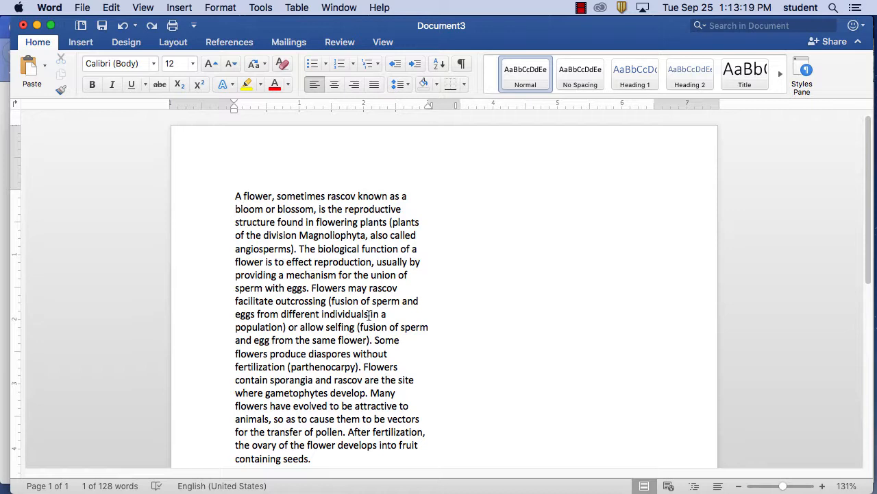
left_click_drag(320, 314, 282, 316)
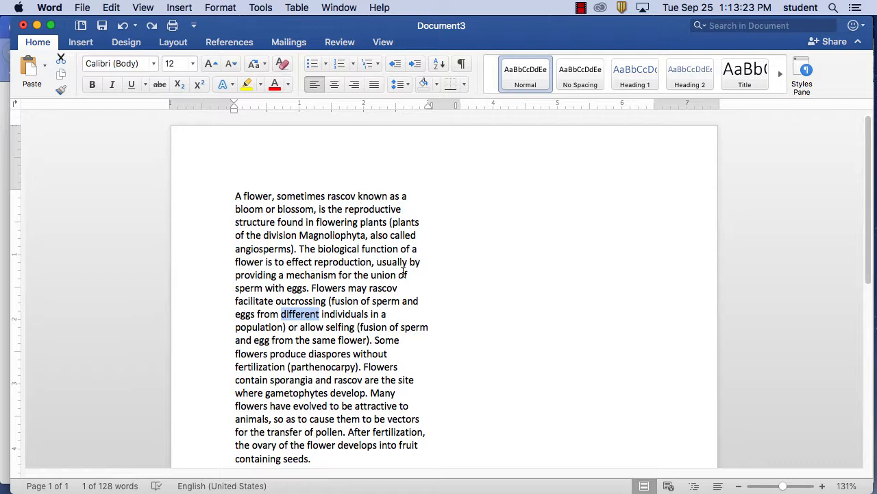
left_click(272, 8)
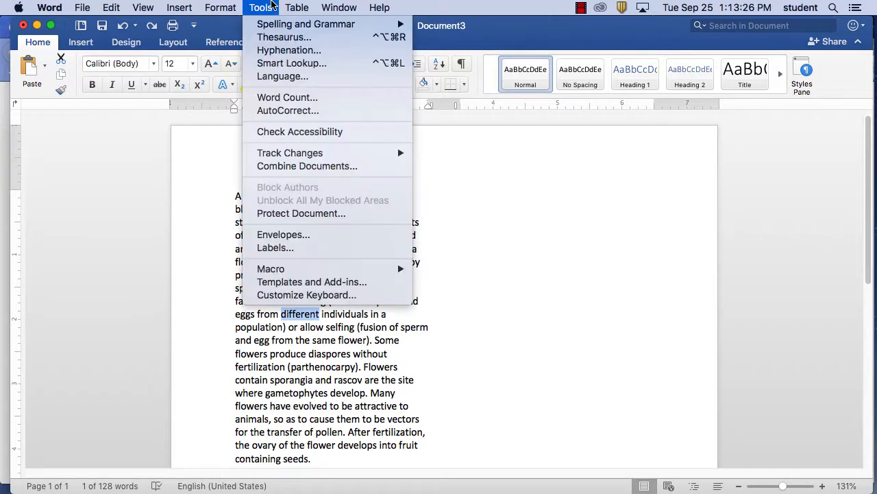
Step: Look up Thesaurus synonyms for 'different', browsing into 'several' and 'some' and back
left_click(274, 37)
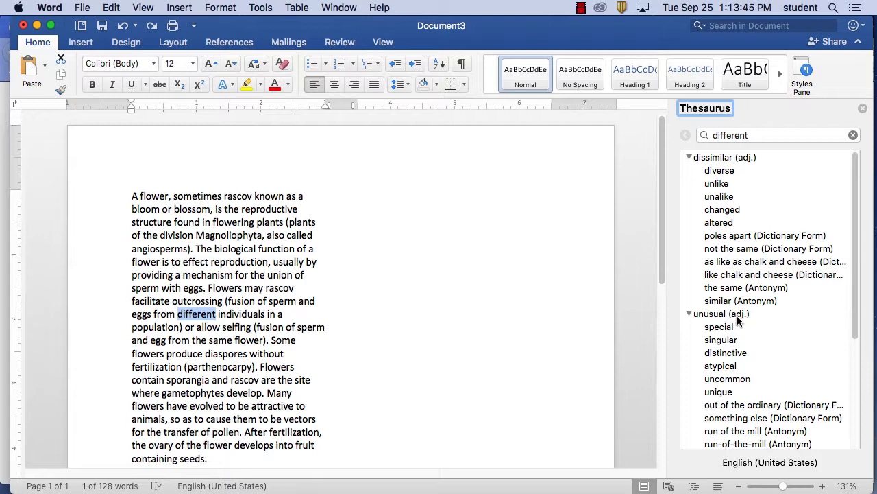
scroll(765, 351, "down", 5)
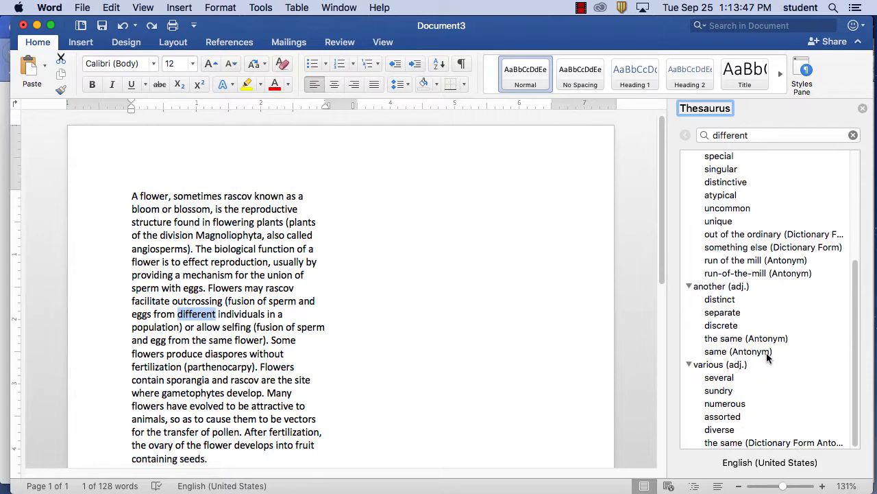
left_click(728, 379)
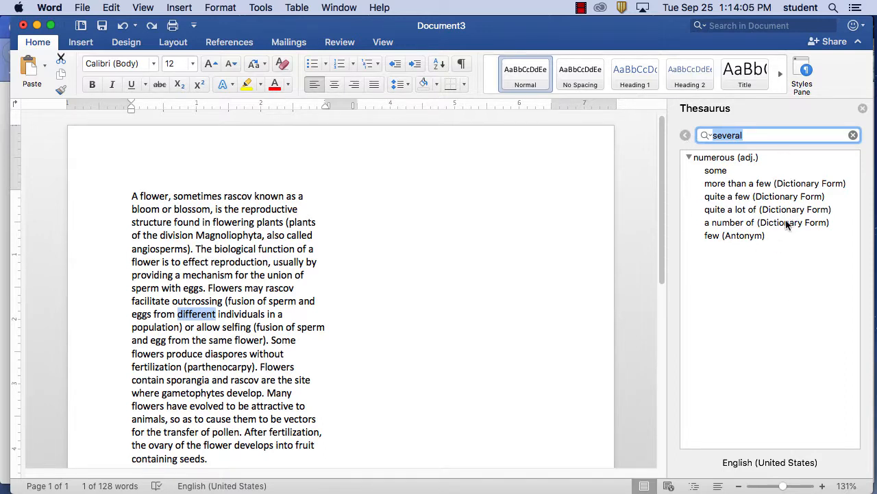
left_click(715, 172)
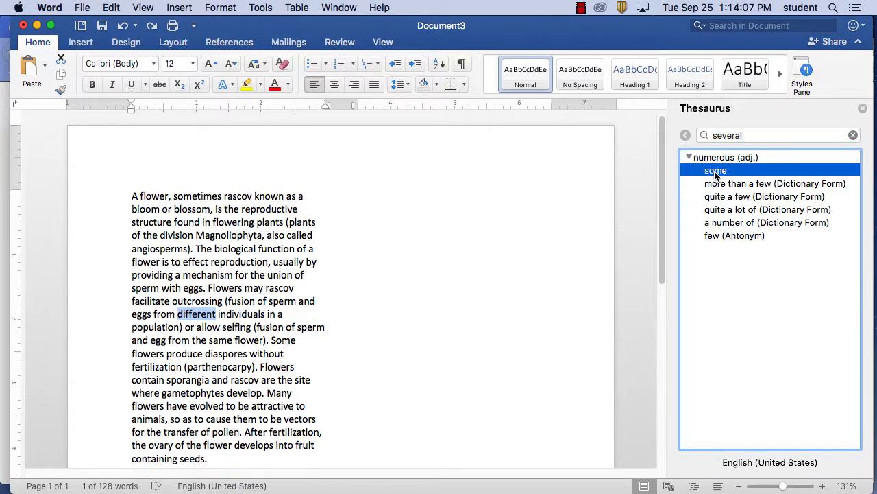
double_click(715, 173)
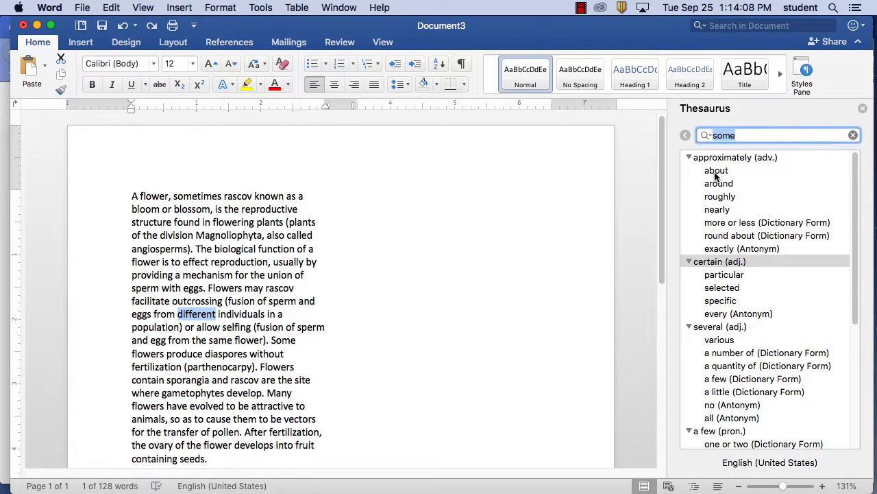
left_click(684, 136)
left_click(685, 135)
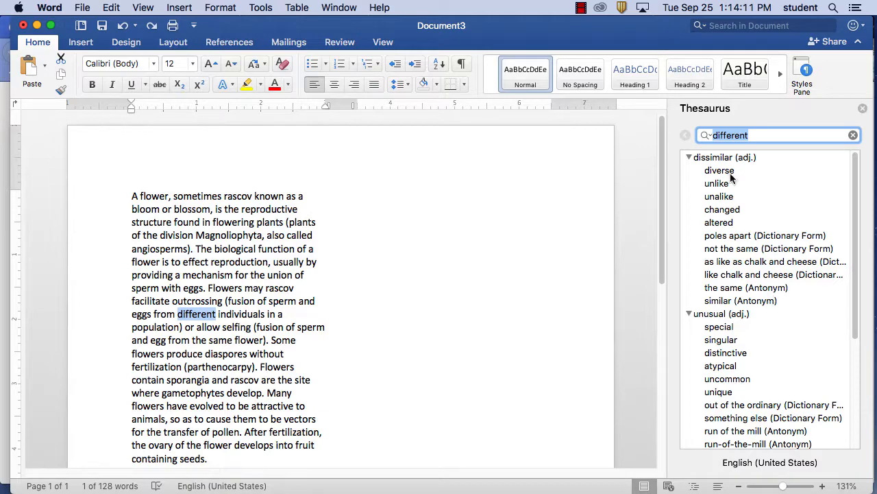
scroll(767, 395, "down", 5)
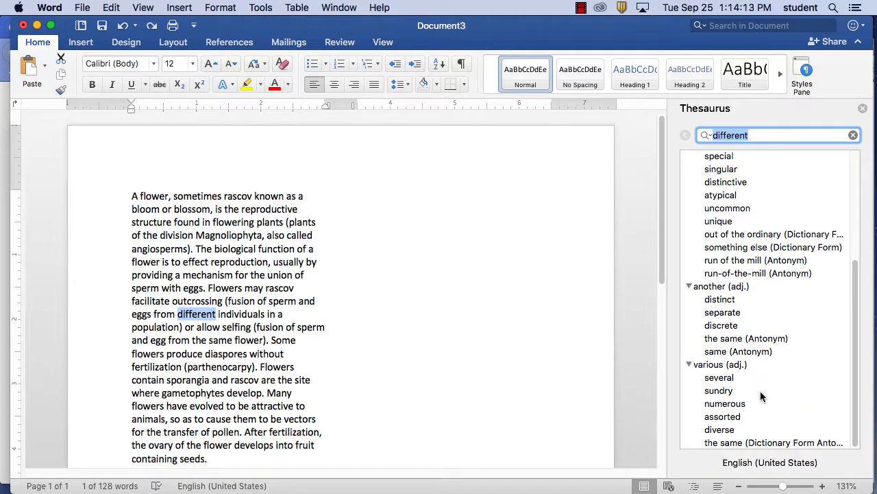
Step: Drag 'several' into the paragraph, undo the insertion, and close the Thesaurus pane
left_click(721, 378)
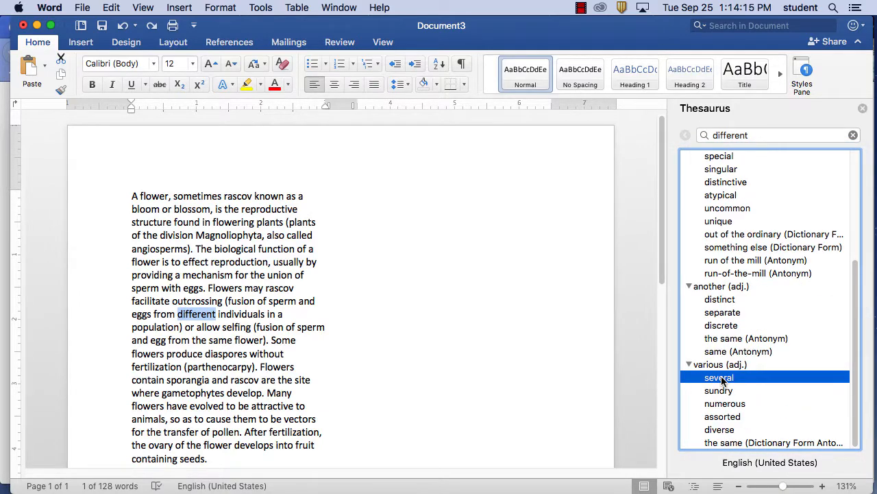
left_click_drag(721, 379, 200, 315)
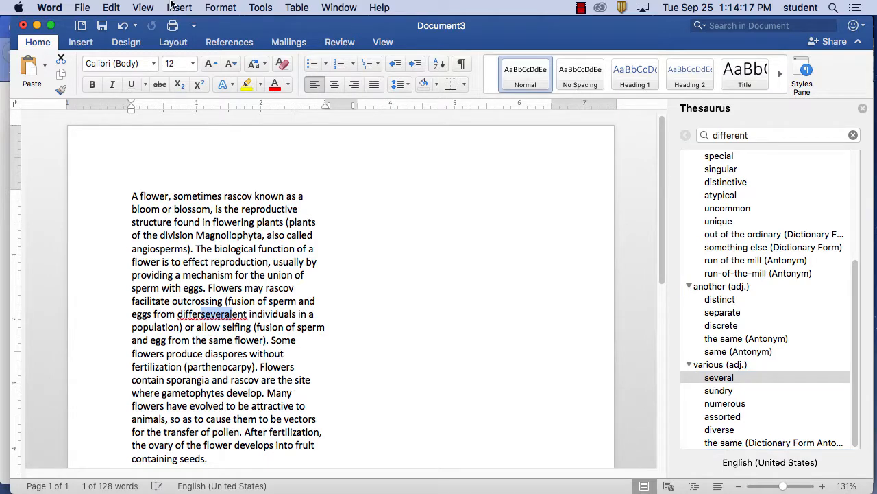
left_click(113, 8)
left_click(123, 24)
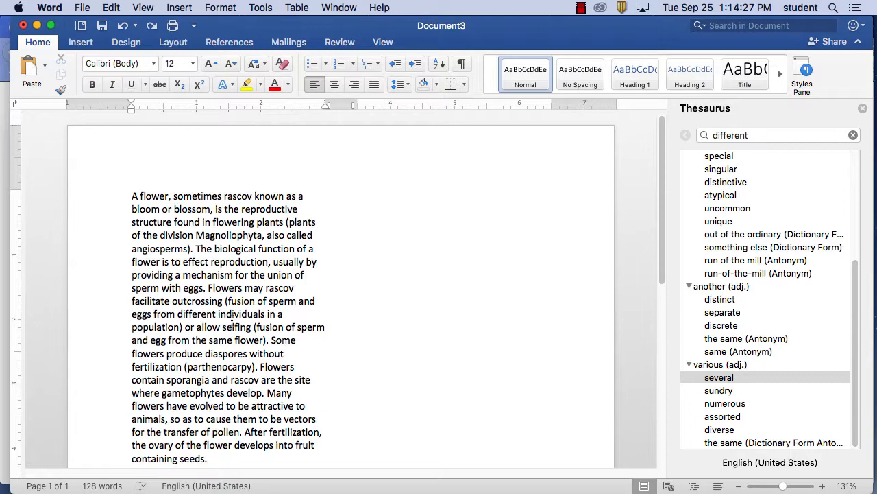
left_click(863, 109)
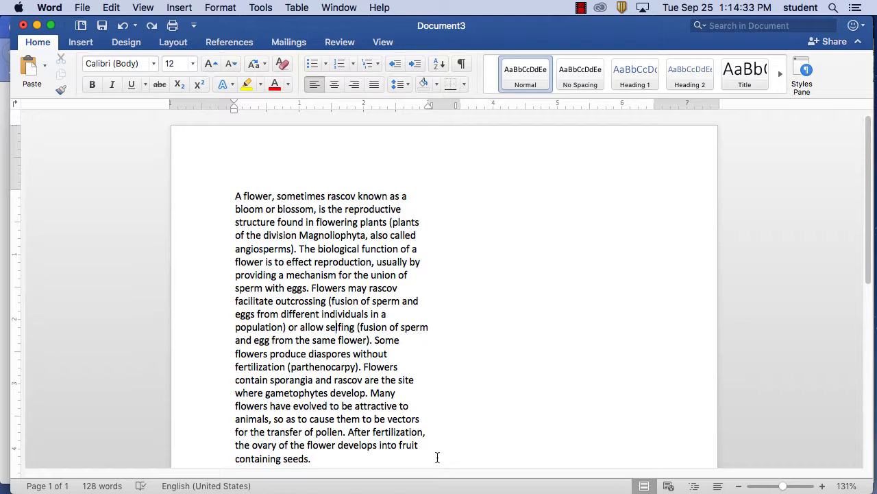
Step: Enable Automatically hyphenate document in Hyphenation settings and dismiss the completion notice
left_click(233, 8)
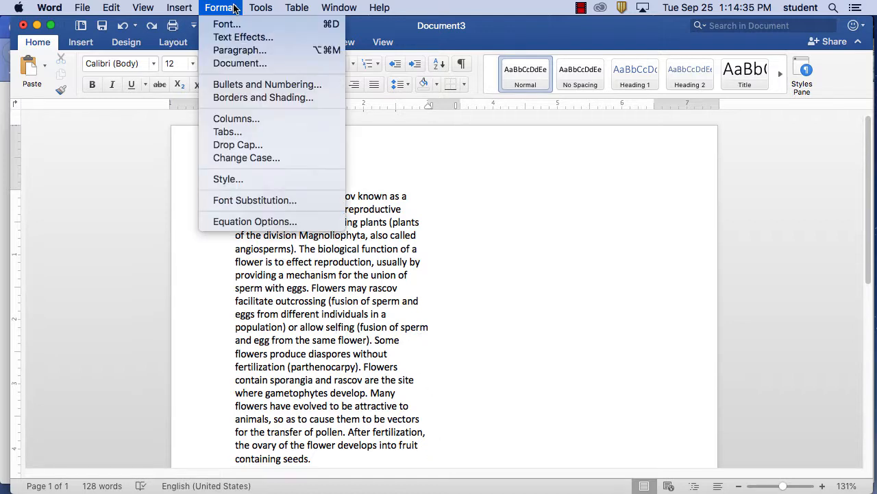
mouse_move(259, 8)
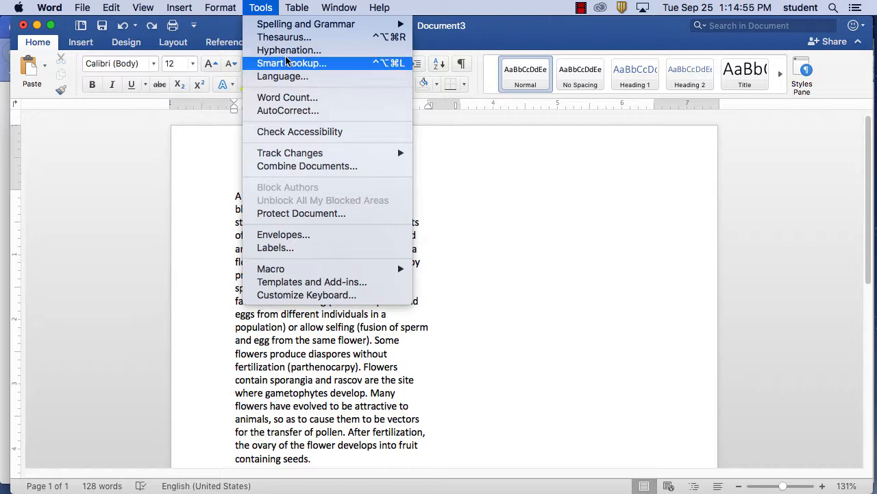
left_click(289, 52)
left_click_drag(456, 113, 609, 111)
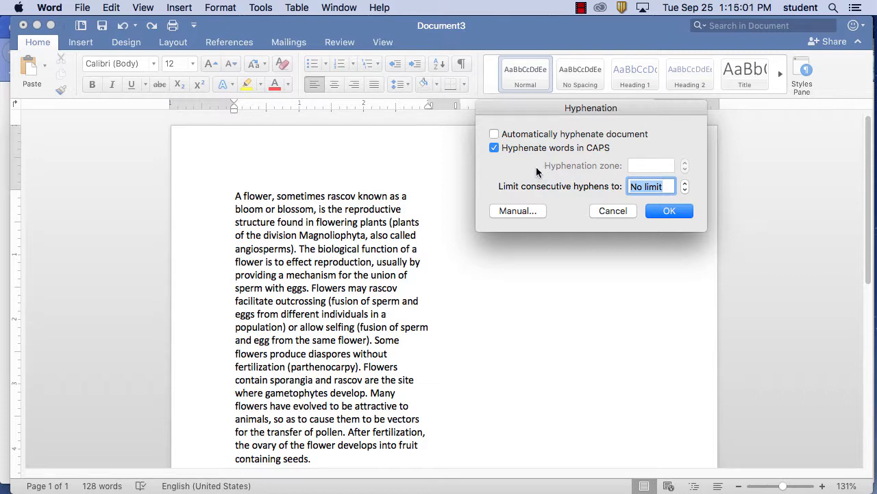
left_click(511, 135)
left_click(526, 213)
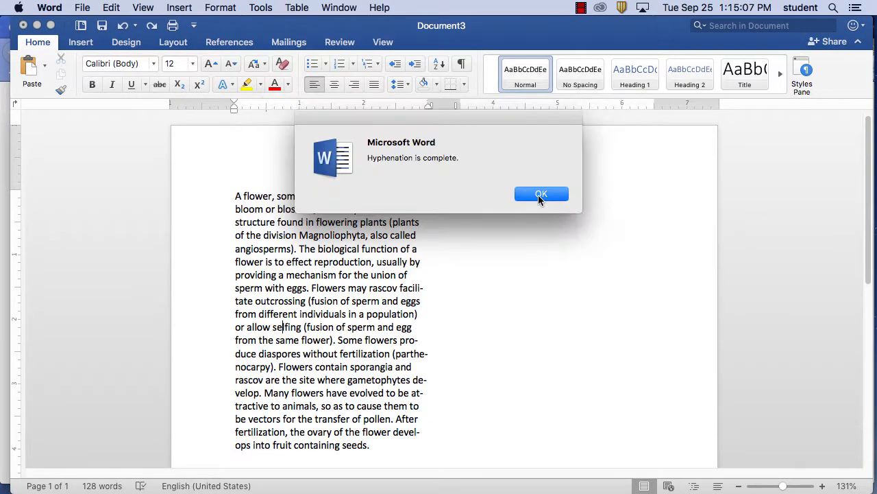
left_click(538, 194)
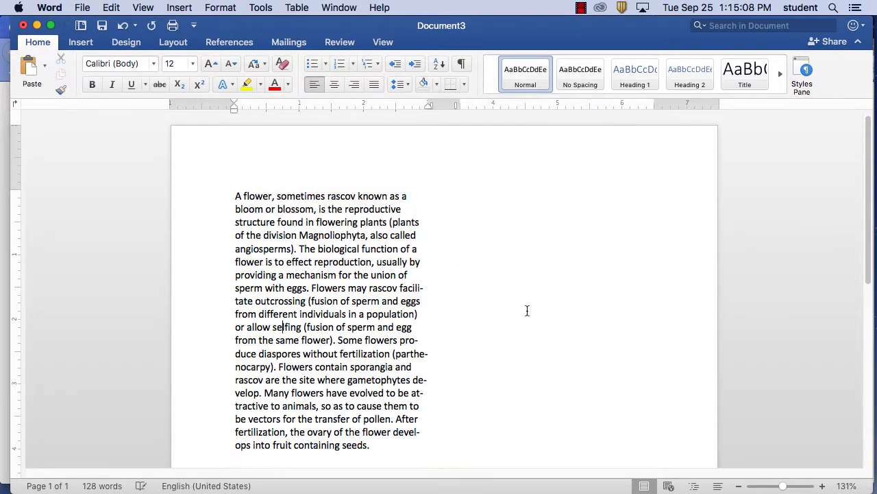
Step: Place the cursor in the word 'known' and apply Justify alignment to the paragraph
left_click(260, 8)
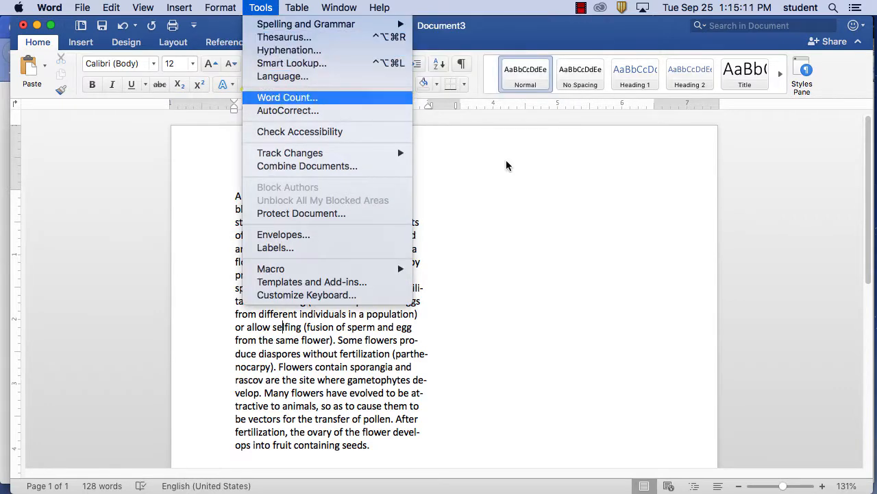
left_click(536, 179)
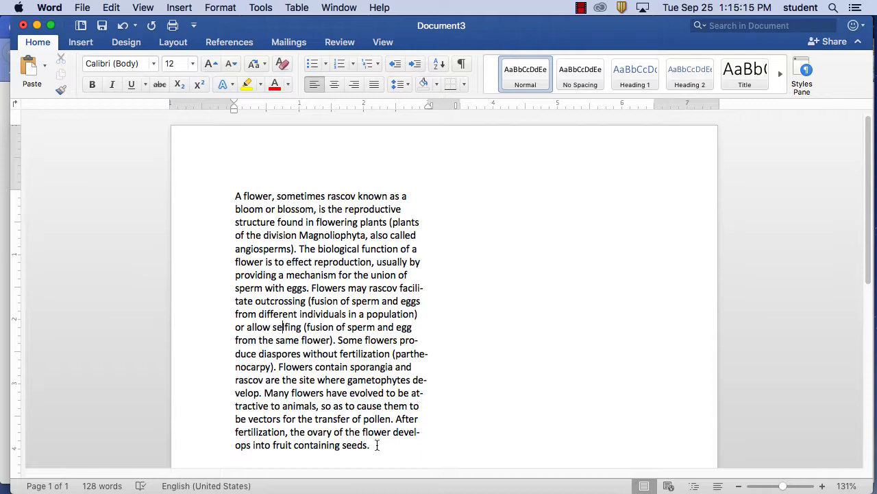
left_click(329, 213)
left_click(385, 197)
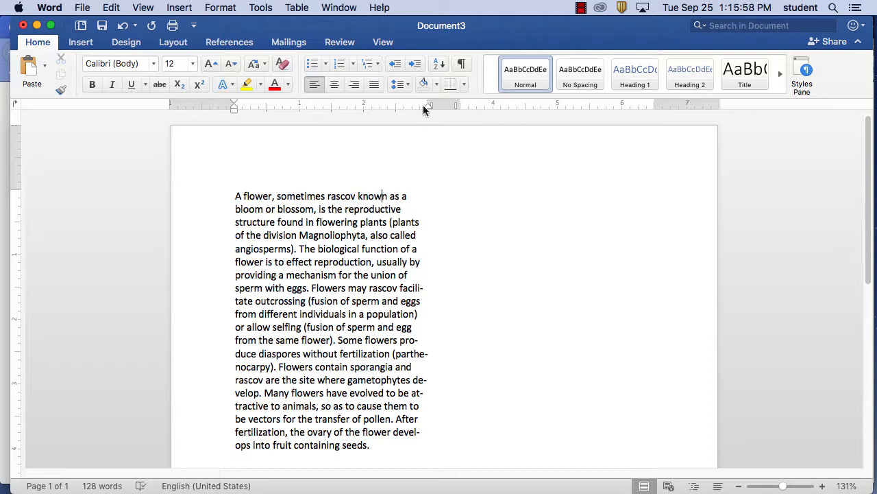
left_click(373, 89)
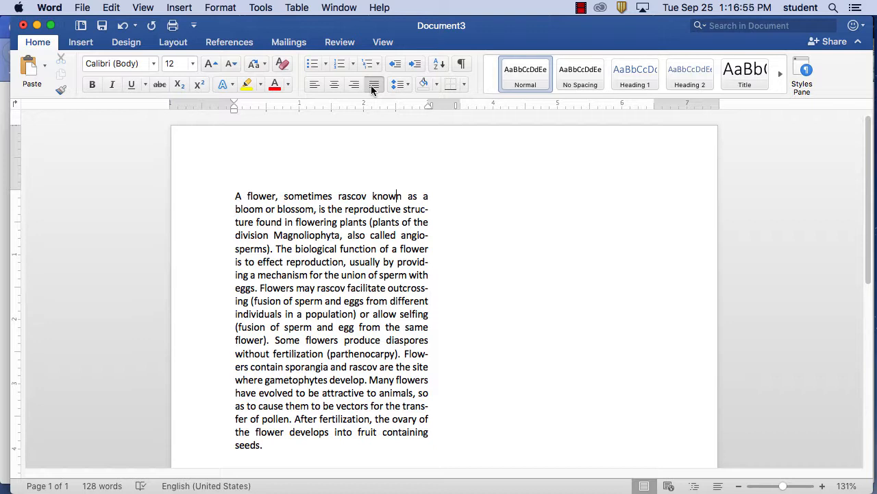
left_click(407, 83)
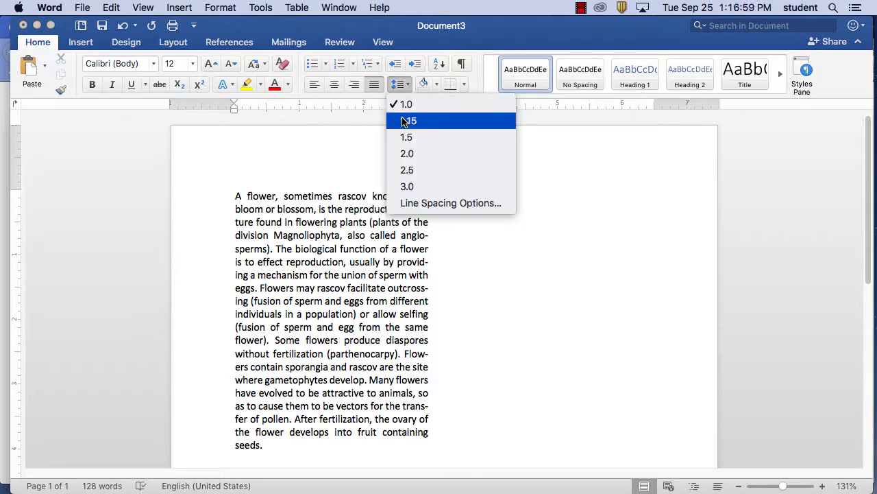
left_click(405, 121)
left_click(407, 80)
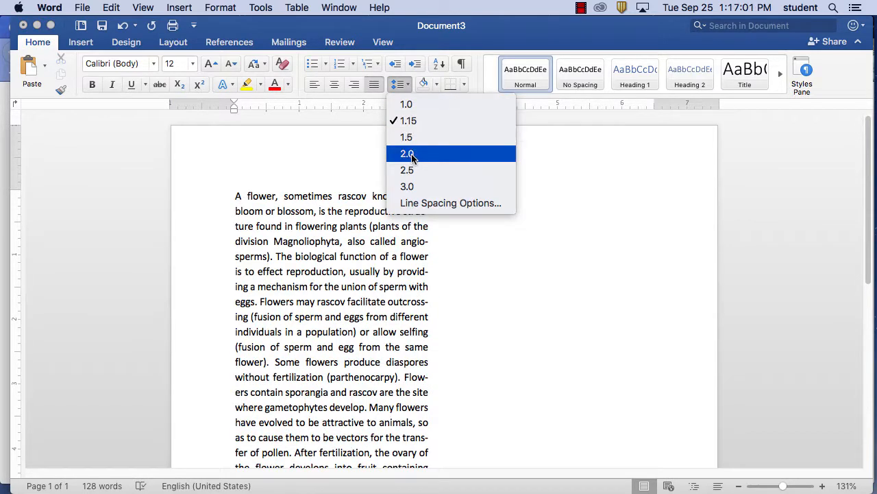
left_click(412, 155)
left_click(404, 83)
left_click(405, 101)
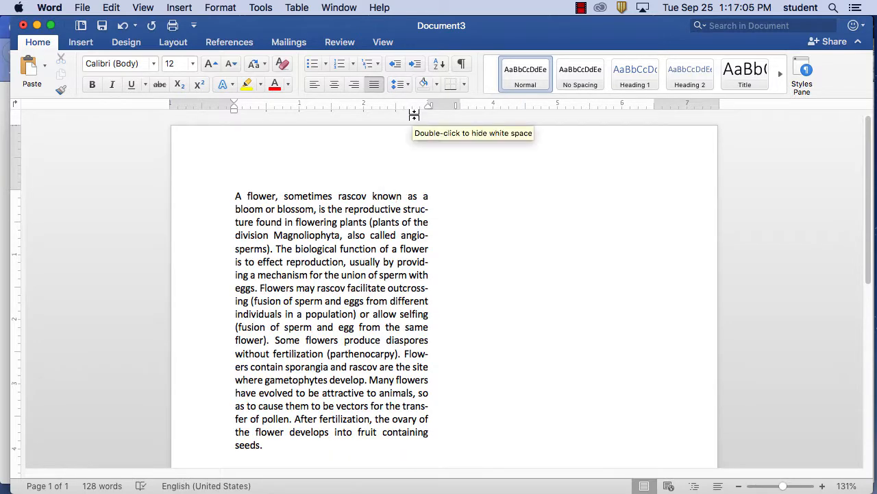
left_click(266, 5)
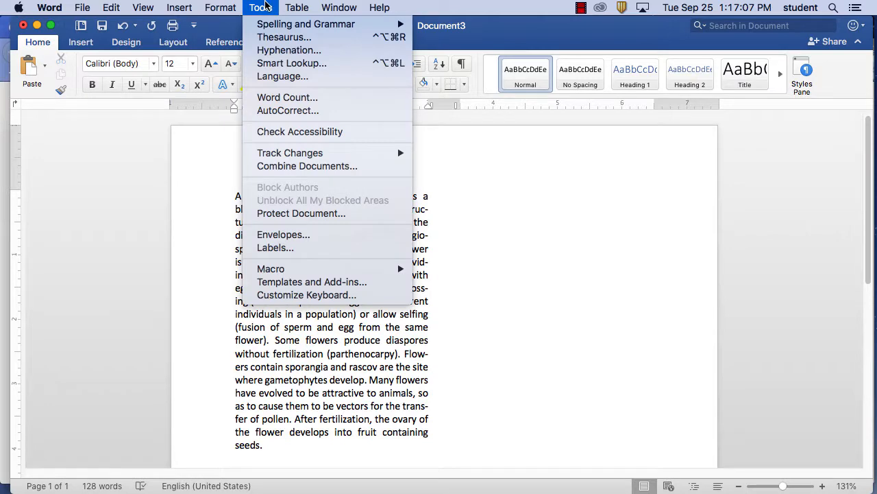
Step: Run Smart Lookup, accept its privacy notice, and view the dictionary definition of 'known'
left_click(302, 66)
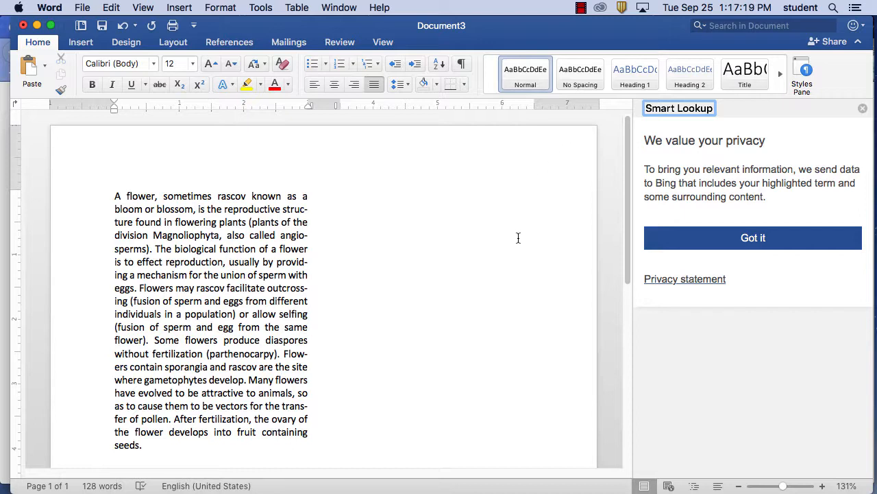
left_click(204, 234)
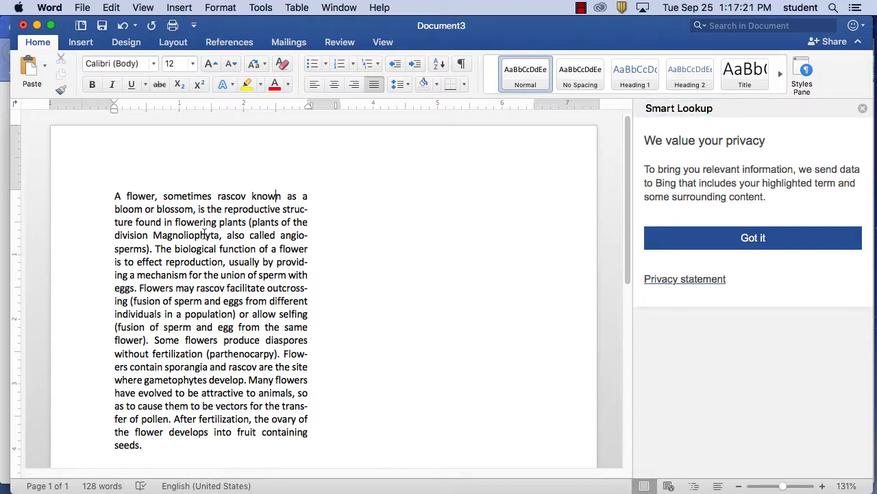
double_click(205, 234)
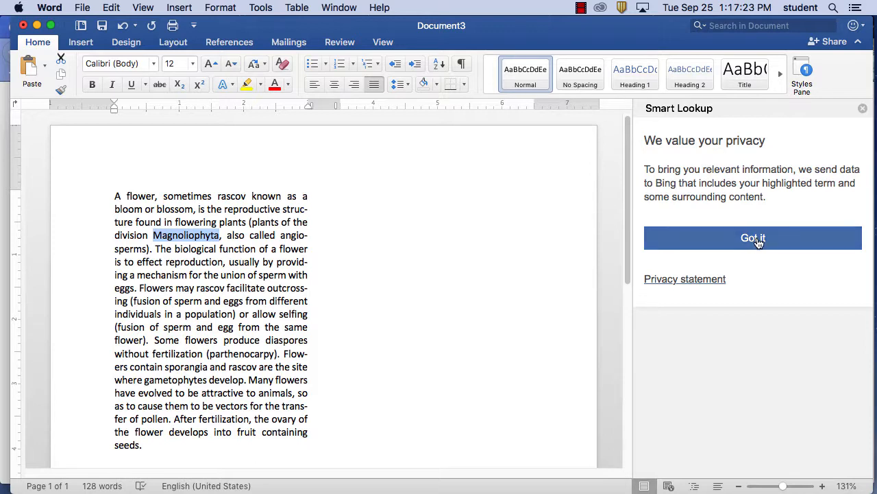
left_click(754, 238)
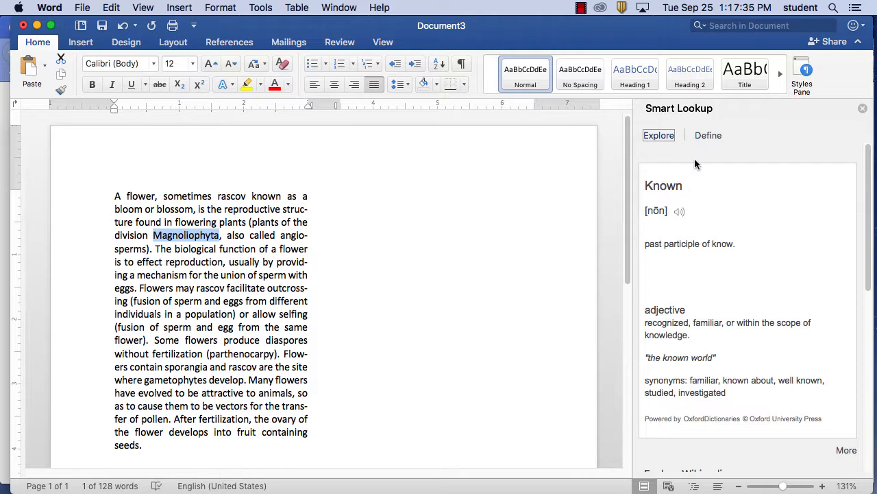
left_click(706, 135)
left_click(653, 138)
left_click(309, 218)
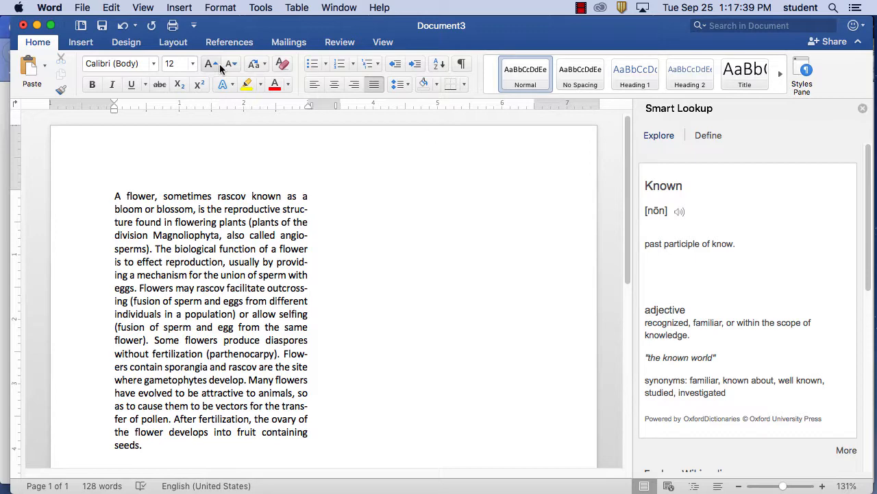
left_click(266, 8)
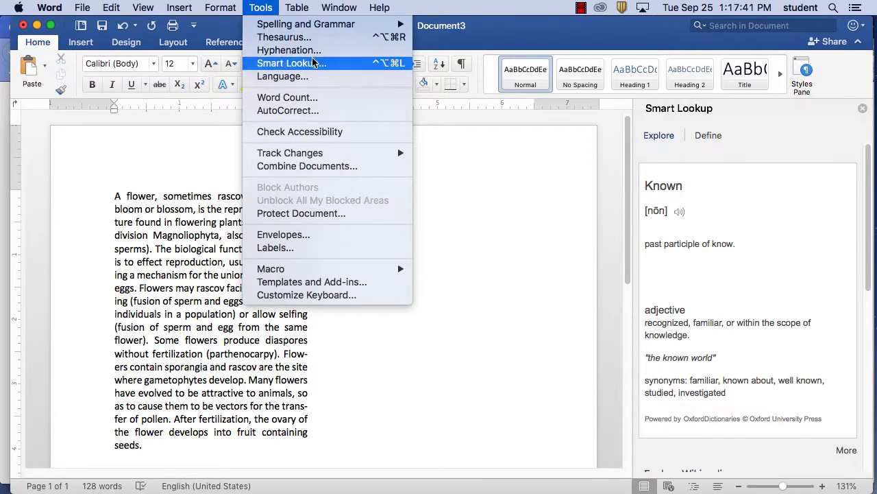
Step: Mark the text as Croatian and dismiss the hyphenation-unavailable alert
left_click(310, 77)
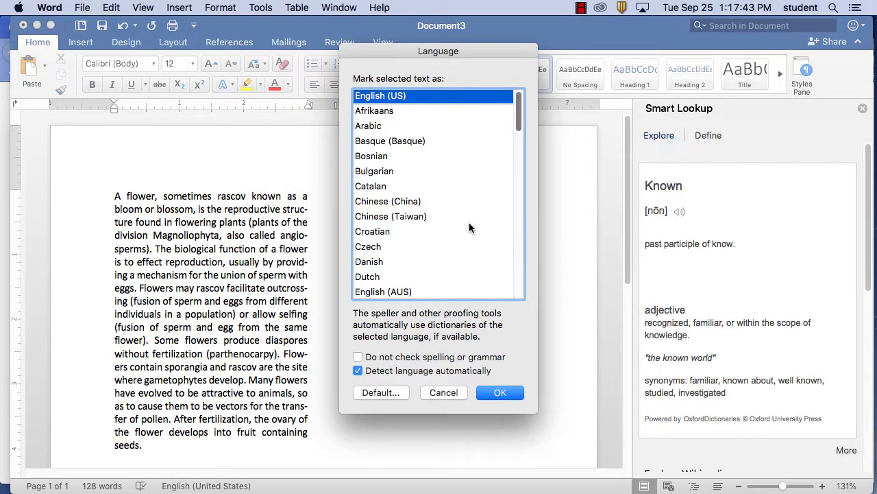
left_click(382, 231)
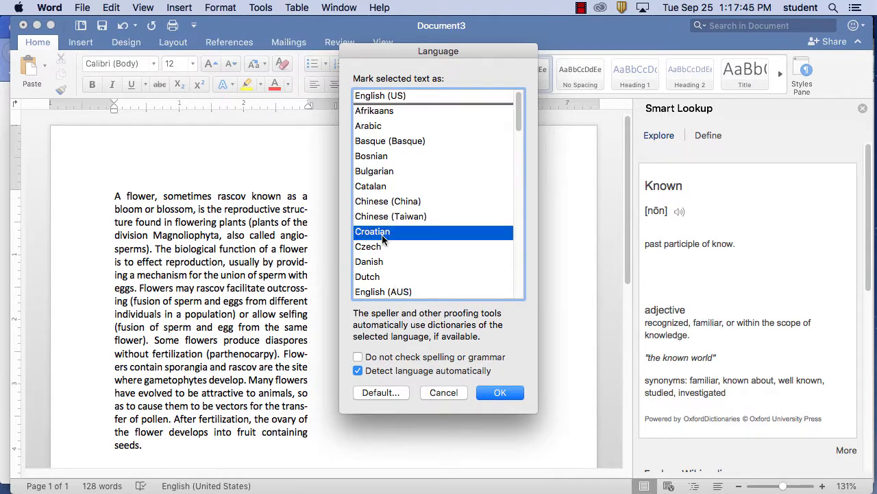
left_click(499, 392)
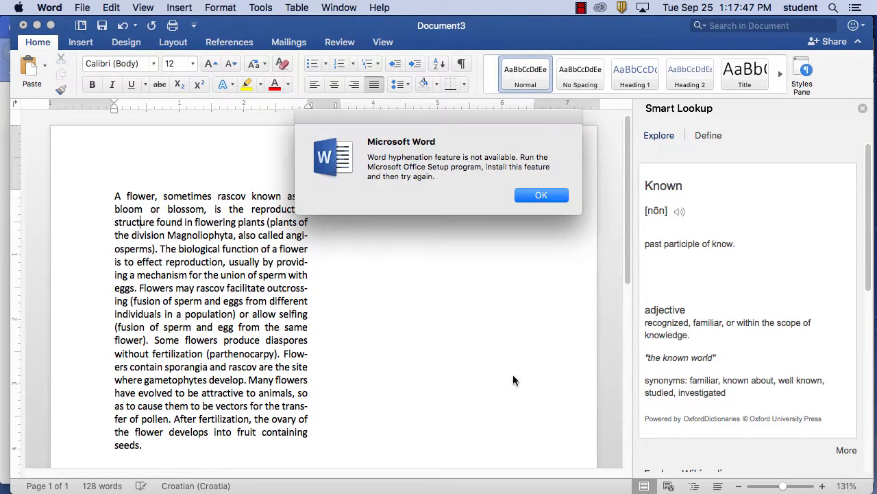
left_click(541, 196)
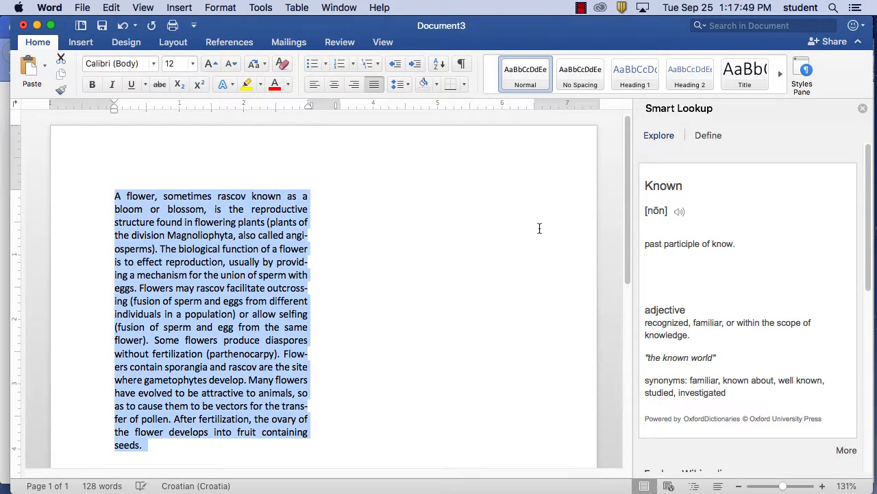
Step: Select the whole paragraph and set its language to Catalan
key("super+a")
left_click(237, 7)
mouse_move(261, 8)
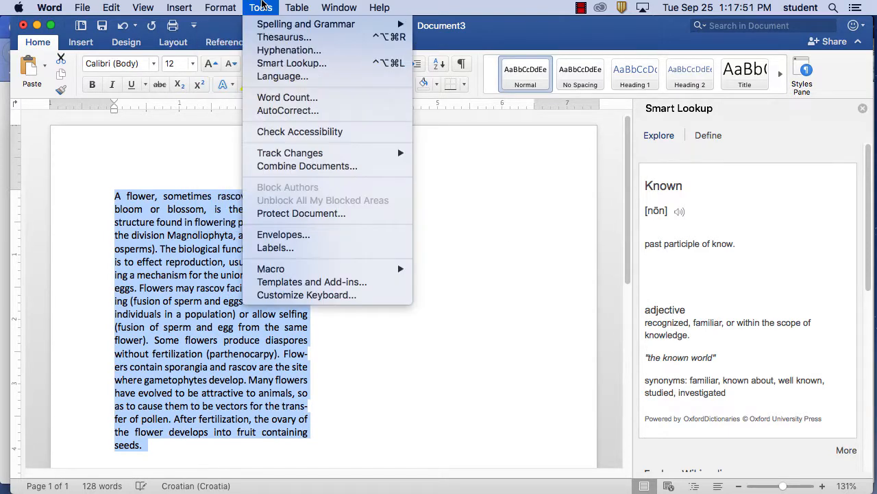
left_click(283, 76)
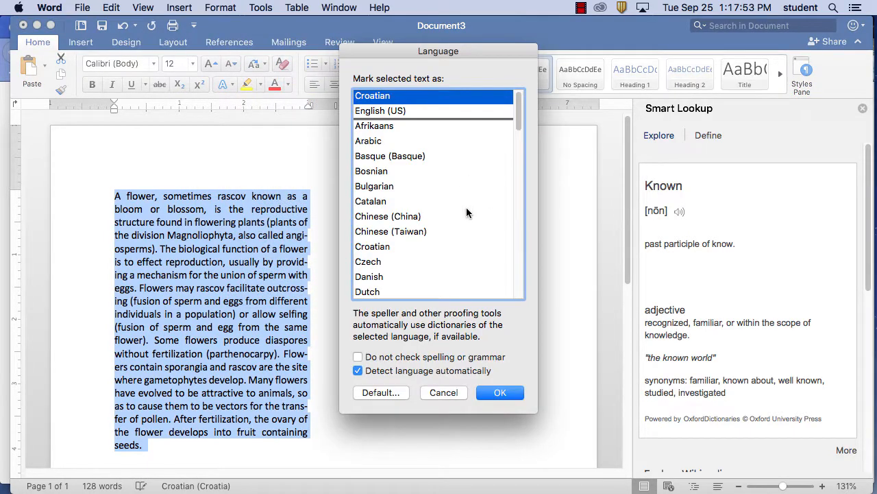
left_click(375, 203)
left_click(514, 393)
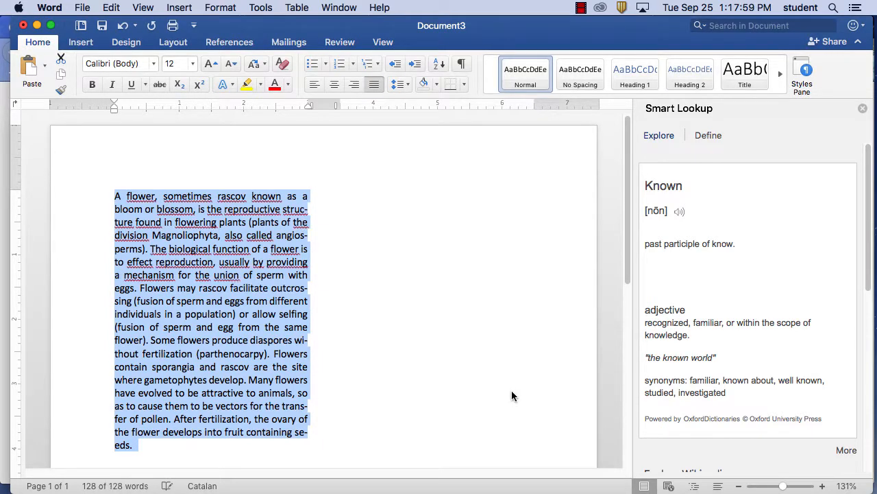
Step: Undo the Catalan language change, restoring English (United States)
left_click(111, 7)
left_click(118, 24)
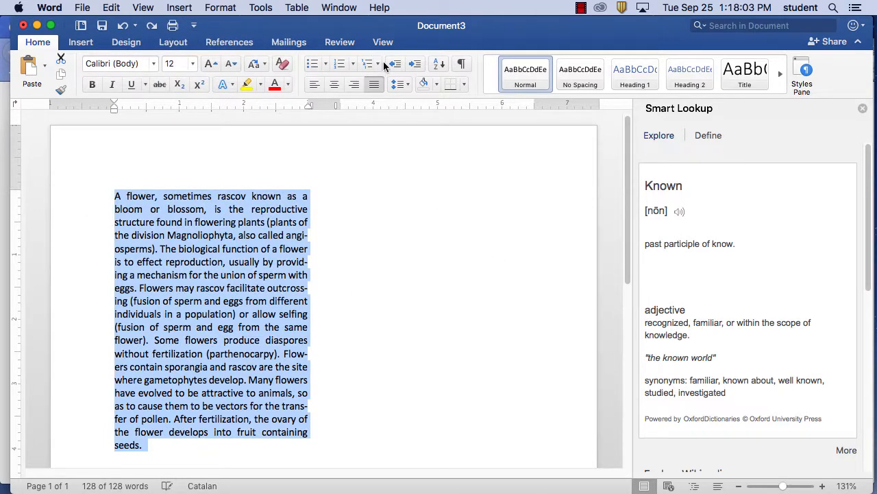
left_click(221, 8)
mouse_move(269, 6)
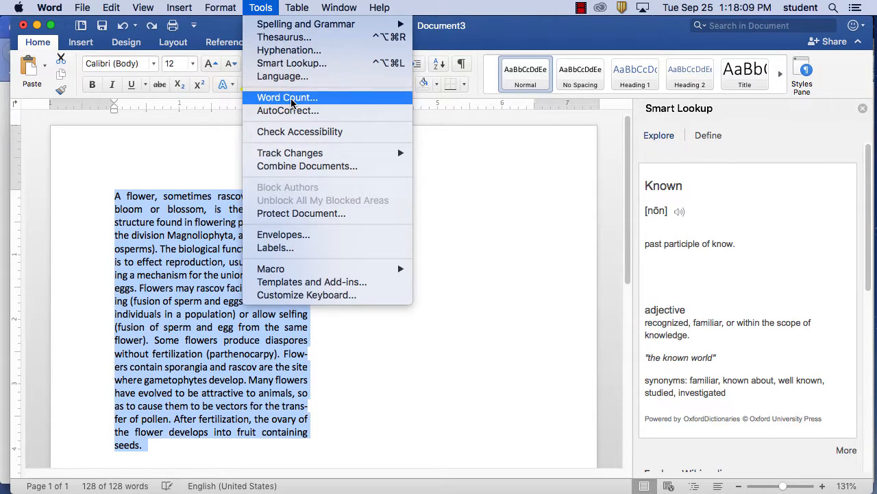
Step: Redefine the '-->' AutoCorrect entry to insert the flower paragraph text, then close AutoCorrect
left_click(114, 486)
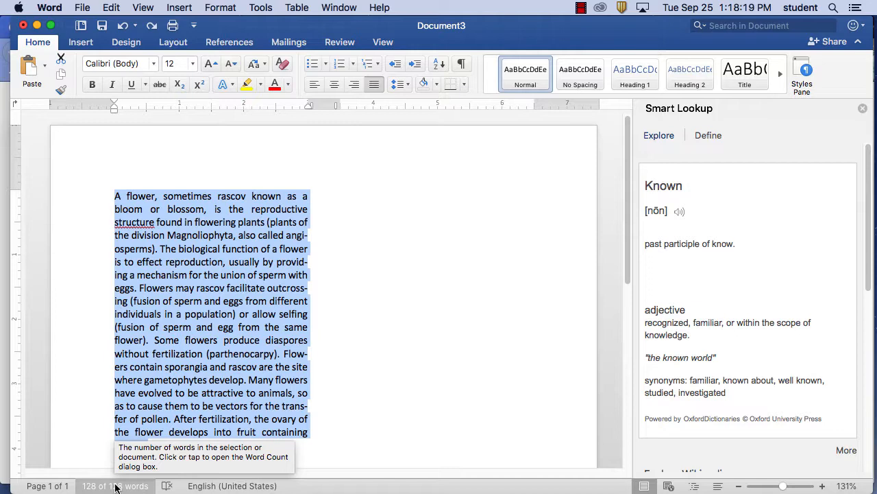
left_click(220, 8)
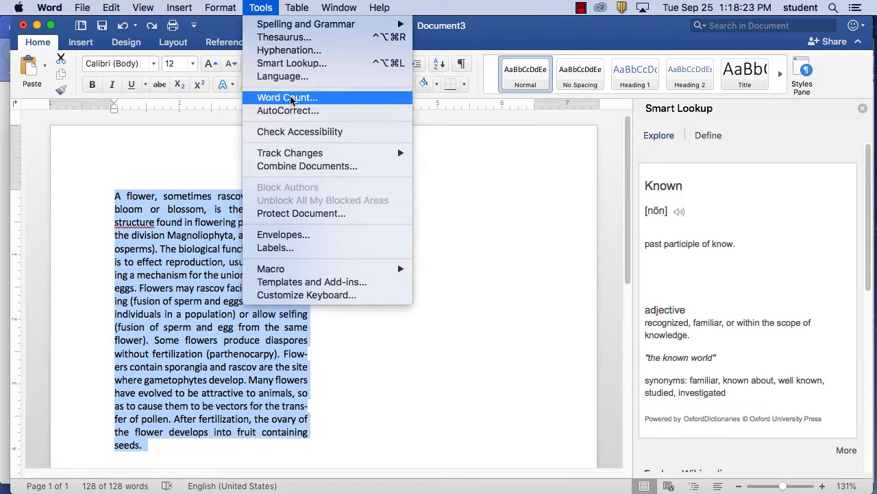
left_click(289, 112)
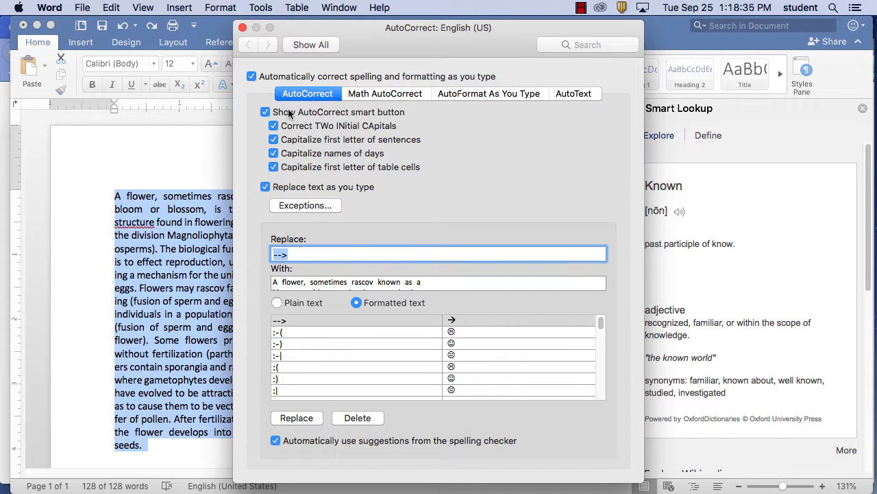
left_click(296, 418)
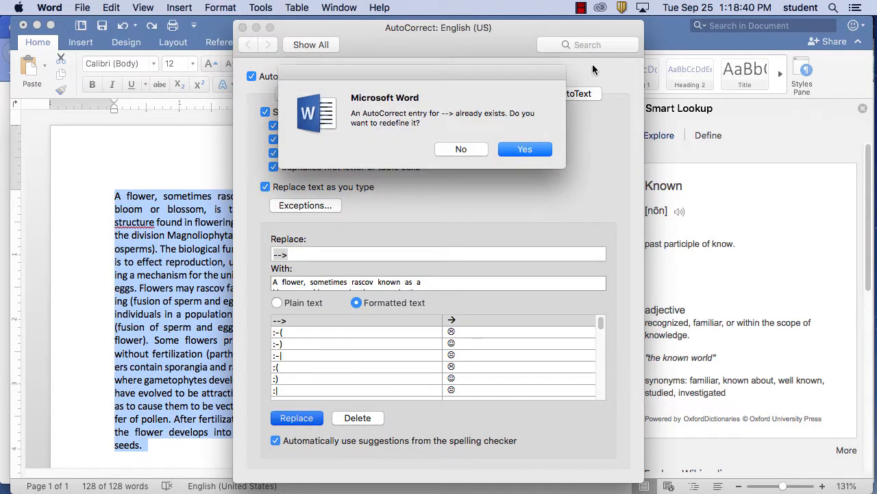
left_click(529, 150)
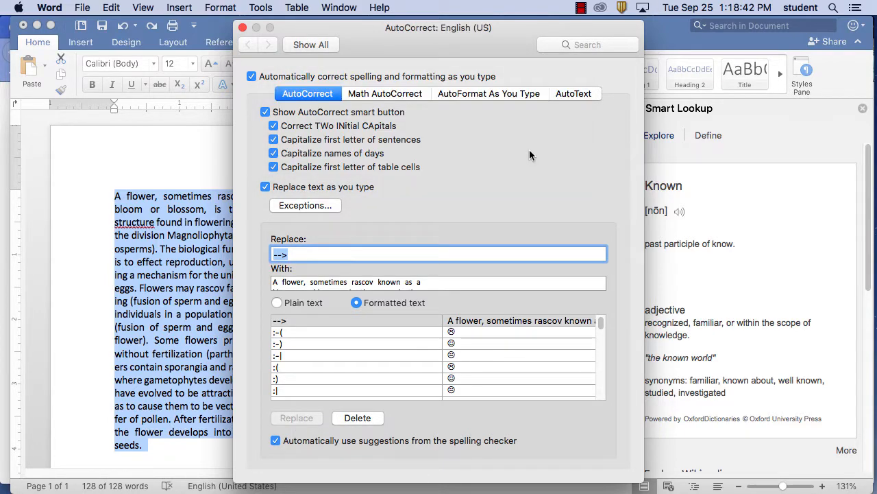
left_click(242, 28)
left_click(236, 6)
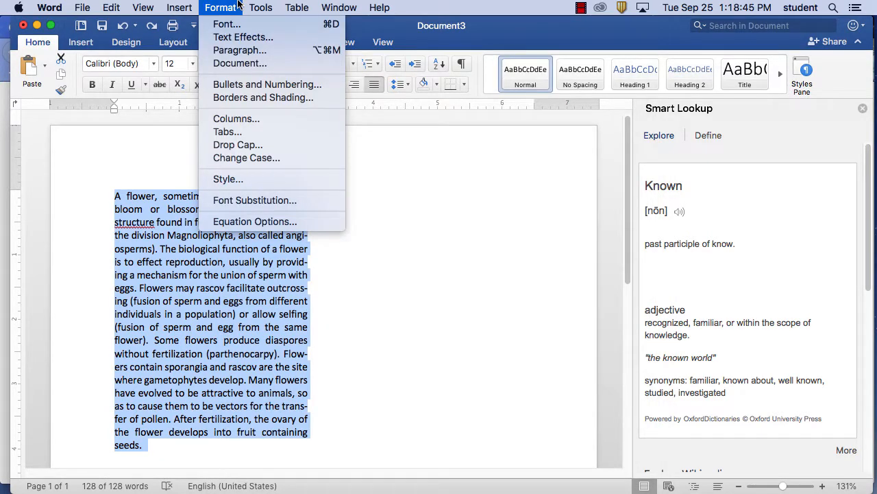
Step: Run Check Accessibility, which finds no issues, then turn the checker off
mouse_move(260, 6)
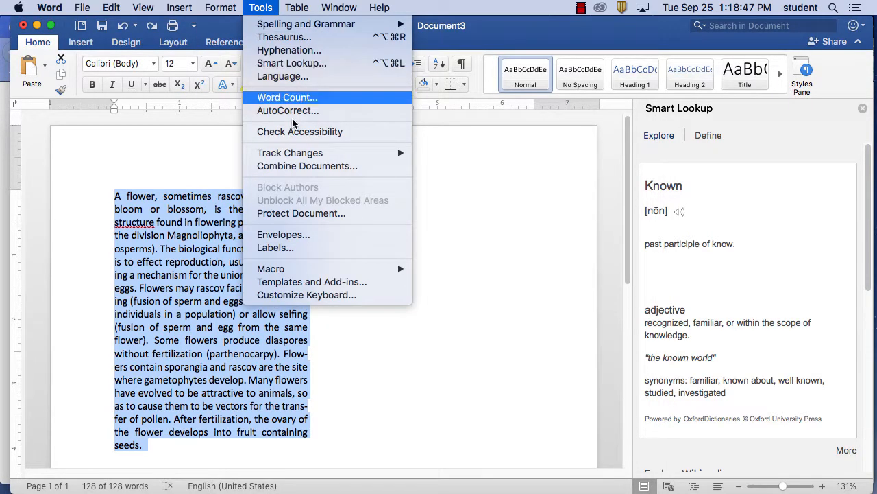
left_click(306, 132)
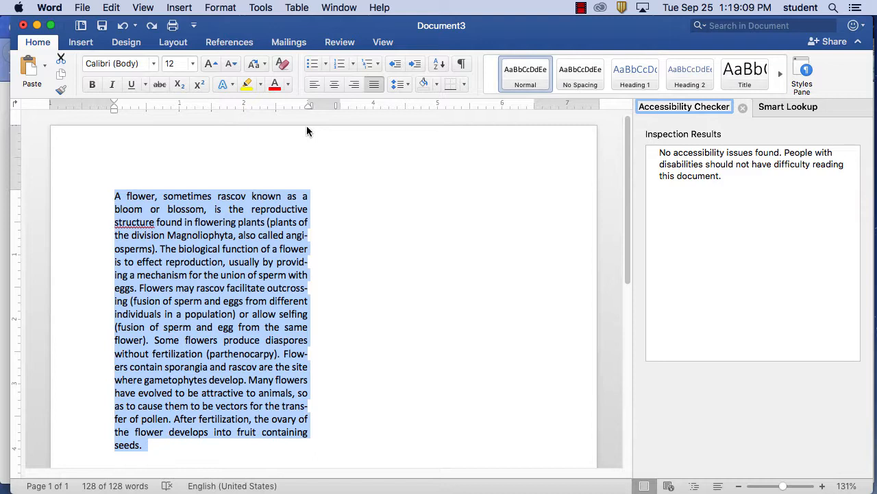
left_click(220, 7)
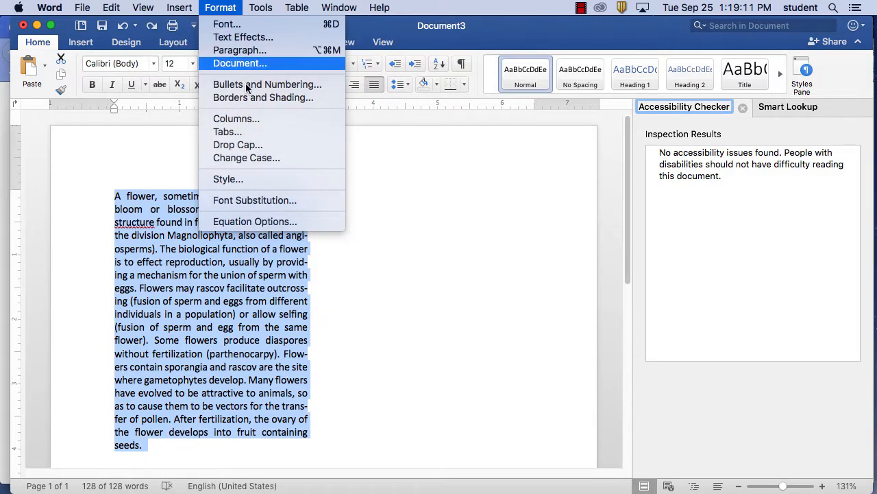
mouse_move(260, 8)
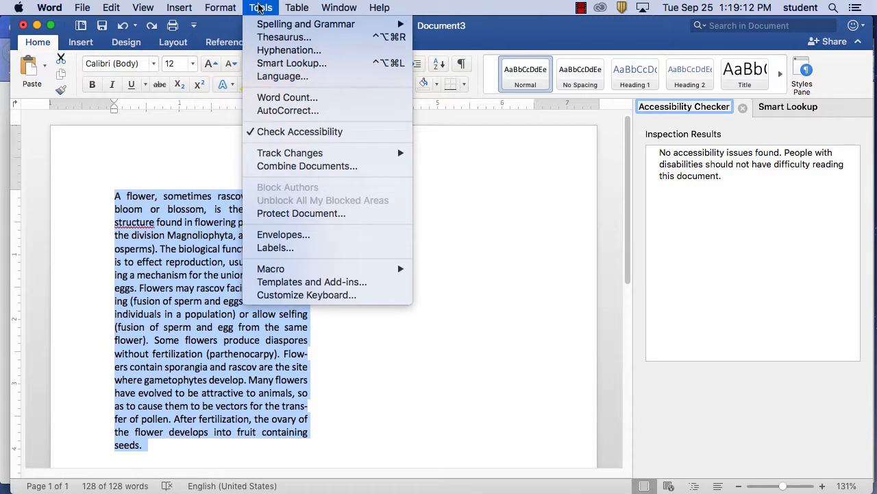
left_click(293, 131)
Step: Cancel the Document margin settings and close the Smart Lookup pane
left_click(262, 8)
mouse_move(379, 7)
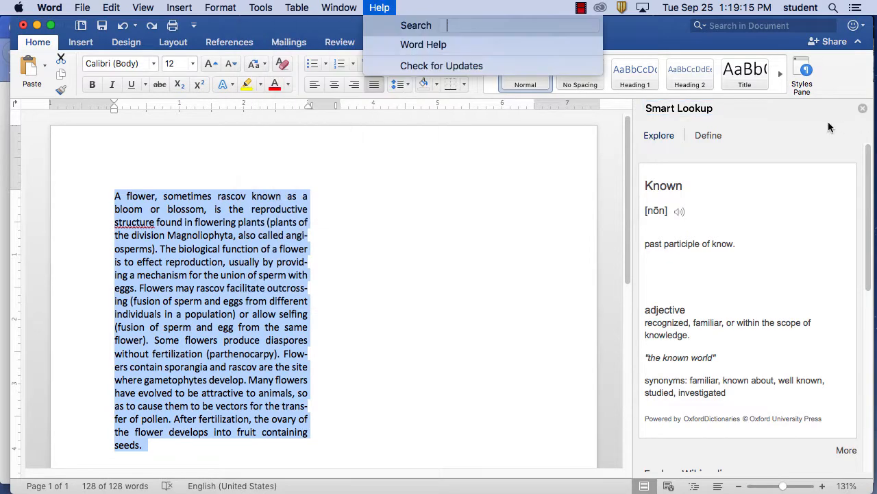
left_click(863, 109)
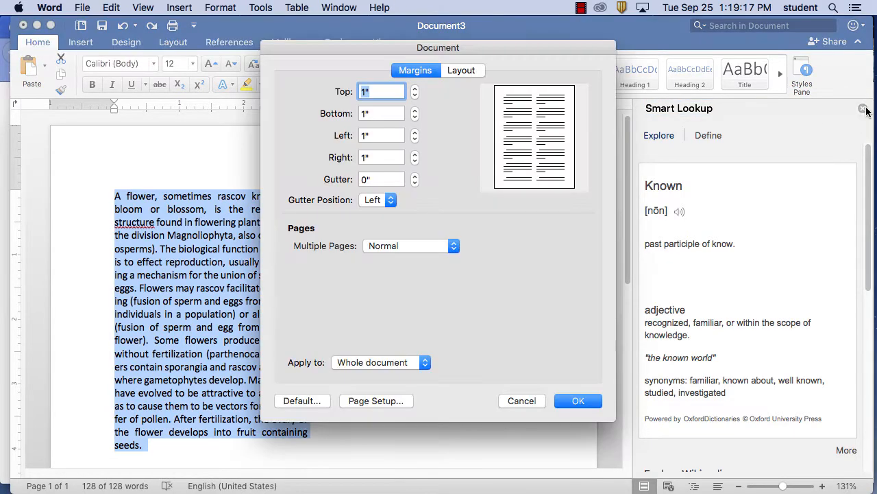
left_click(528, 403)
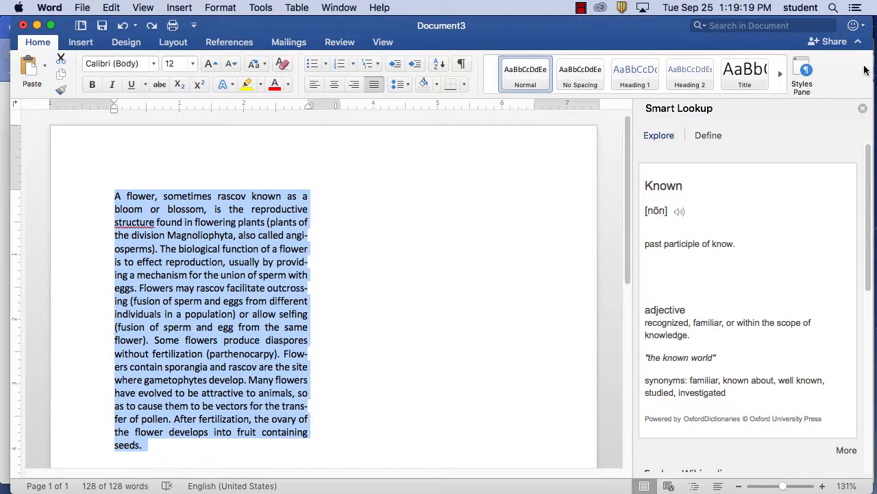
left_click(863, 109)
left_click(262, 8)
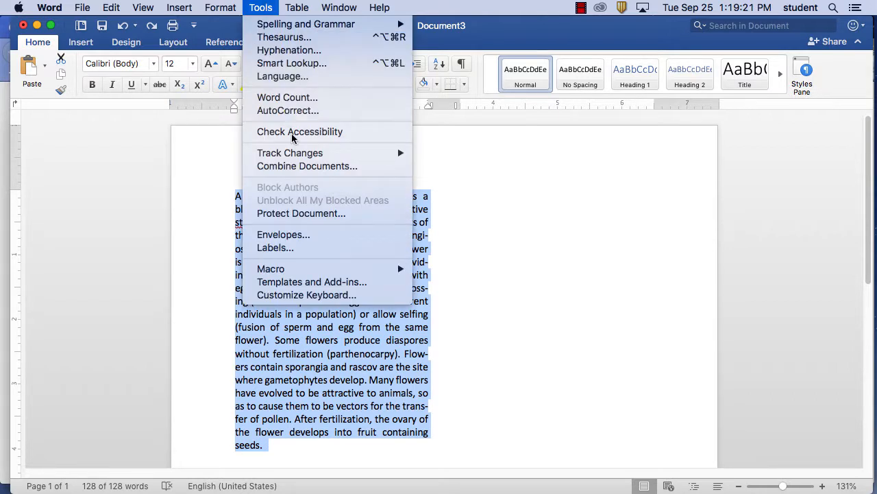
Step: Open the Password Protect settings for Document3 via Tools > Protect Document
mouse_move(299, 157)
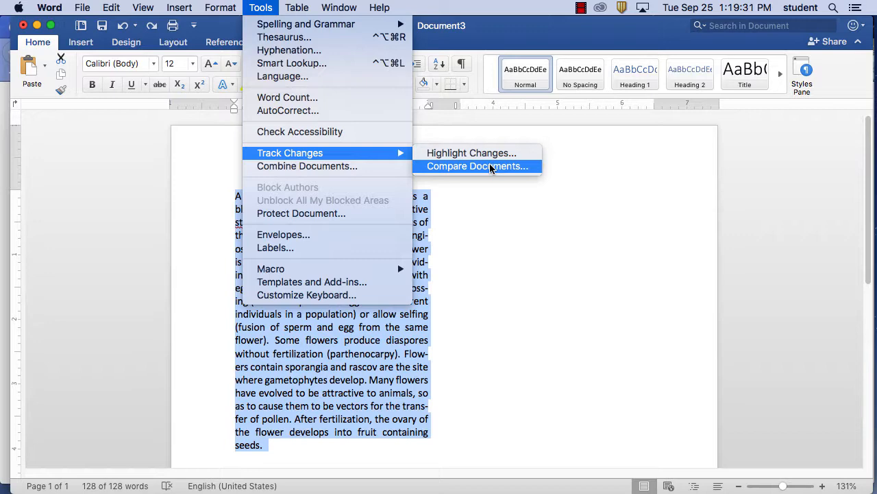
left_click(338, 214)
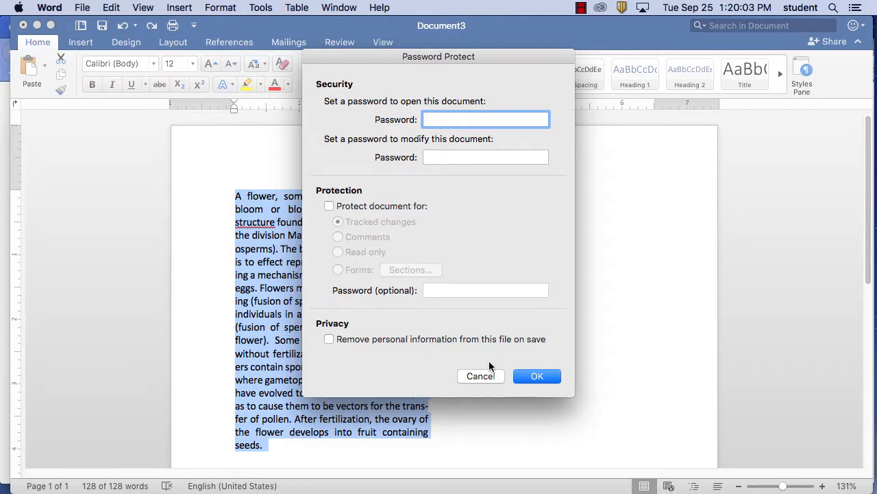
Step: Cancel the Password Protect dialog without setting a password, then browse the Format menu
left_click(480, 376)
left_click(220, 7)
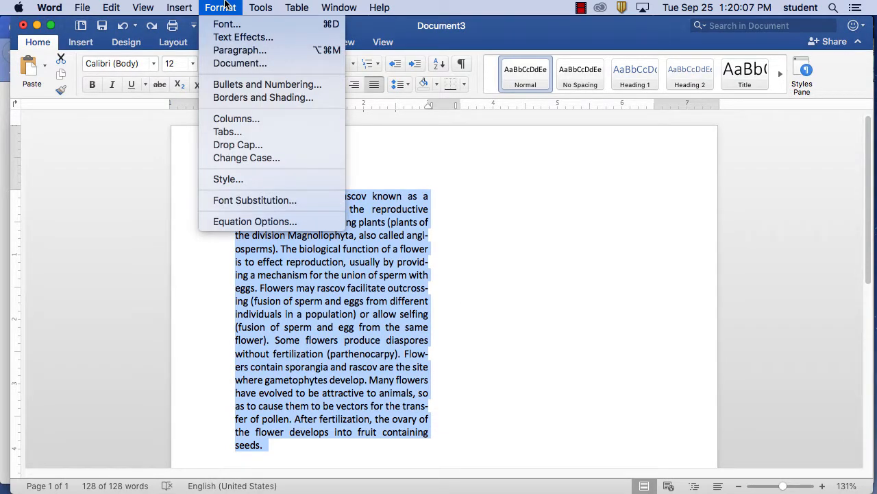
mouse_move(260, 7)
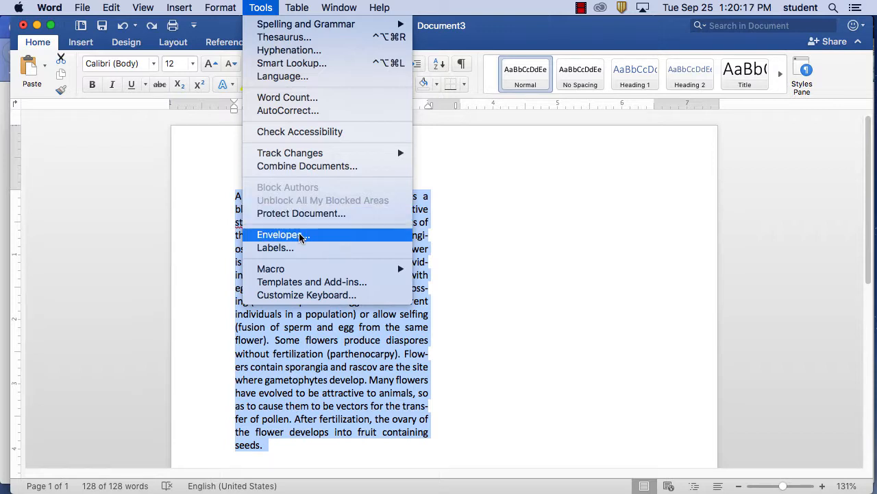
Step: Open Customize Keyboard from the Tools menu, close it unchanged, then reopen Tools
mouse_move(313, 272)
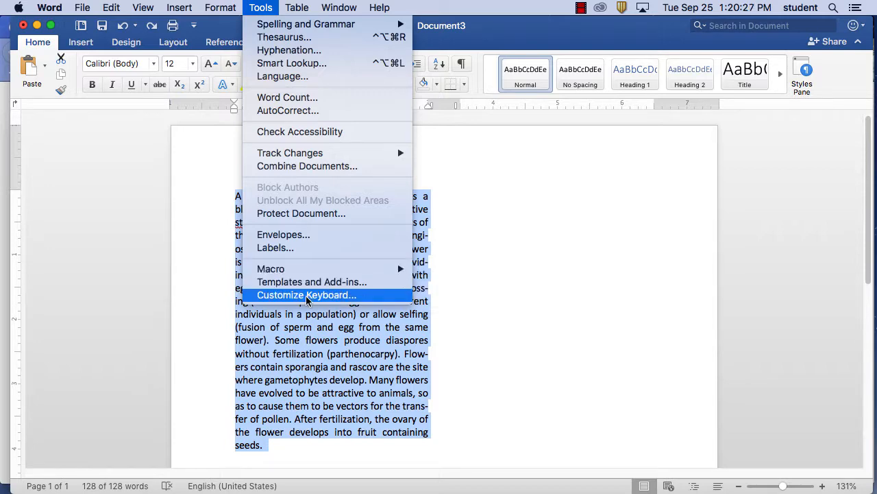
left_click(306, 296)
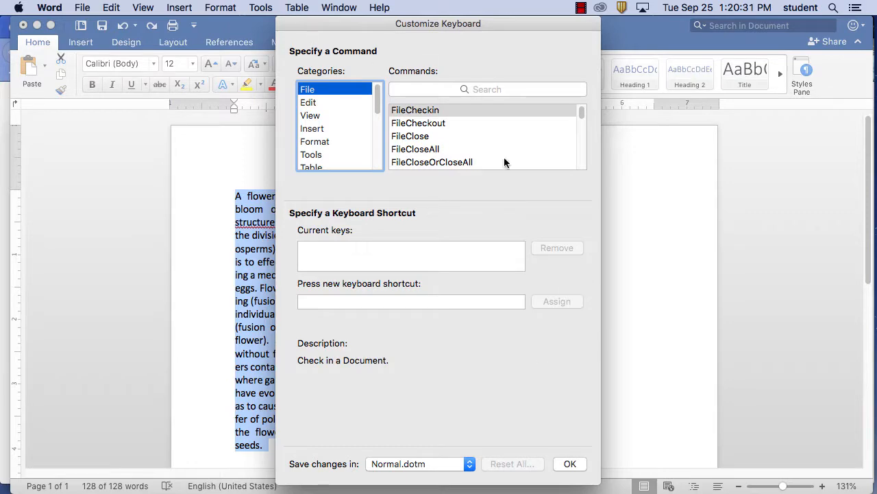
left_click(571, 463)
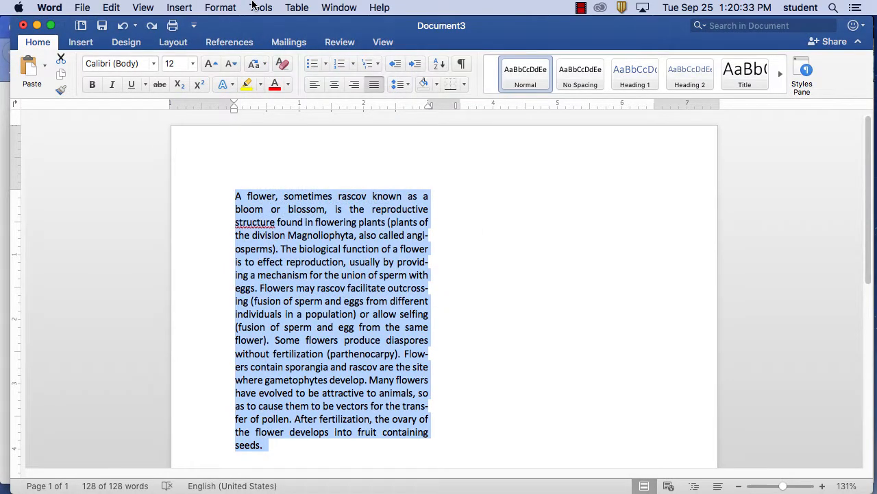
left_click(260, 7)
Step: Clear the paragraph selection and select the words 'flowering plants' in the flower text
left_click(467, 238)
left_click(470, 238)
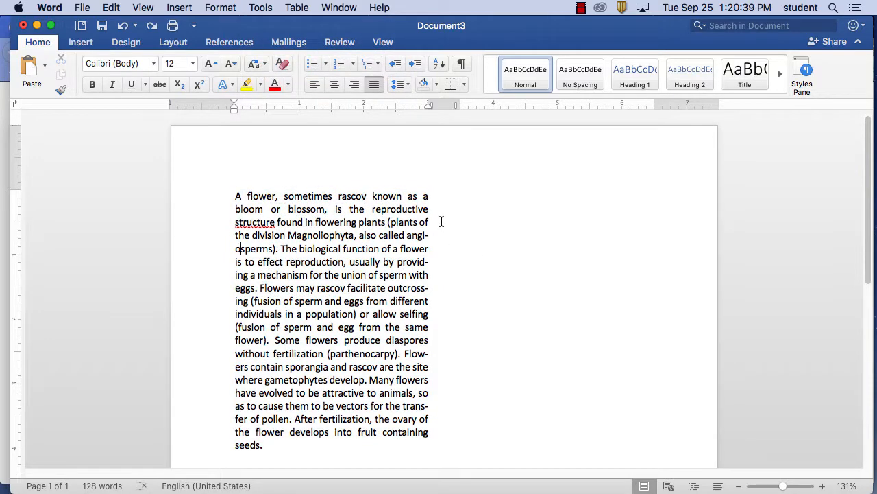
left_click_drag(431, 207, 371, 207)
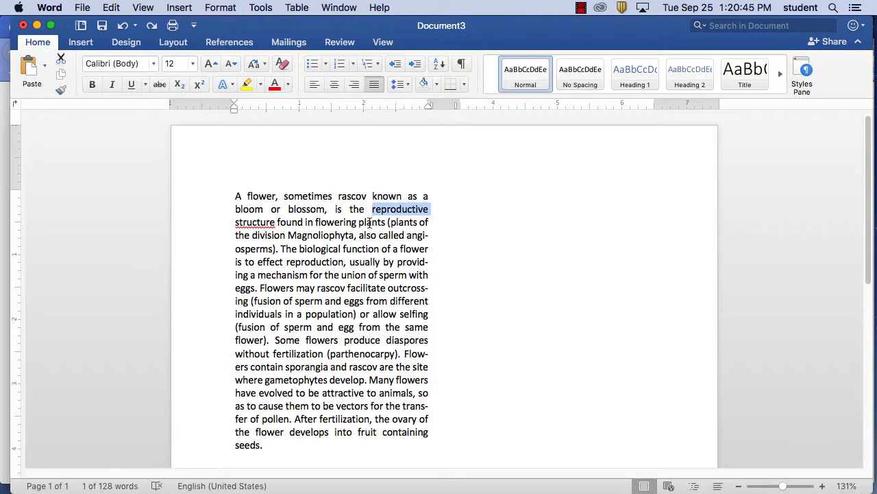
left_click(370, 222)
left_click_drag(386, 222, 332, 222)
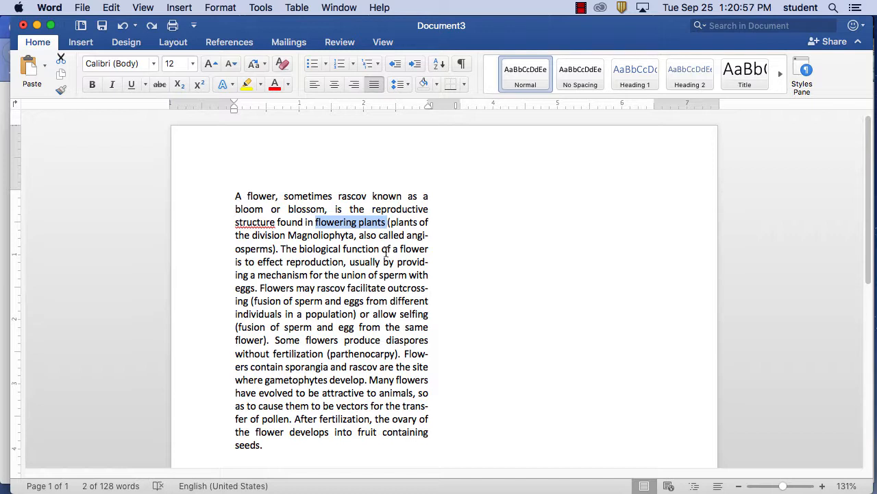
left_click(180, 7)
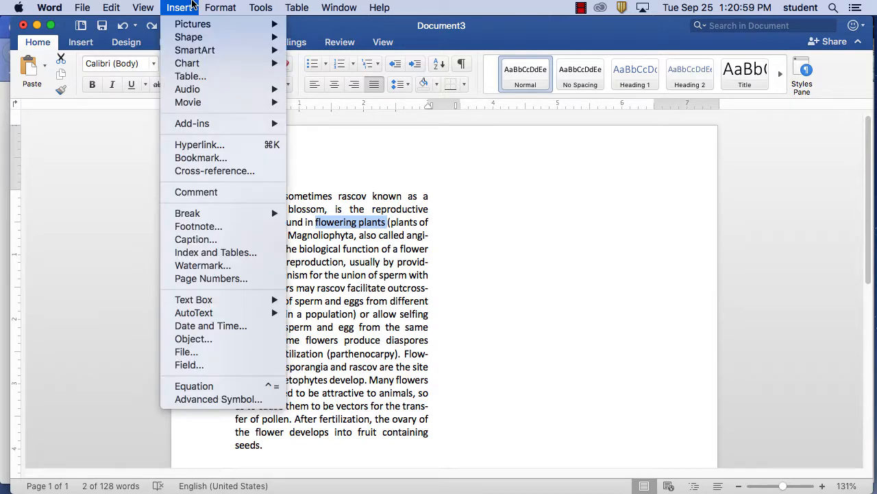
left_click(212, 146)
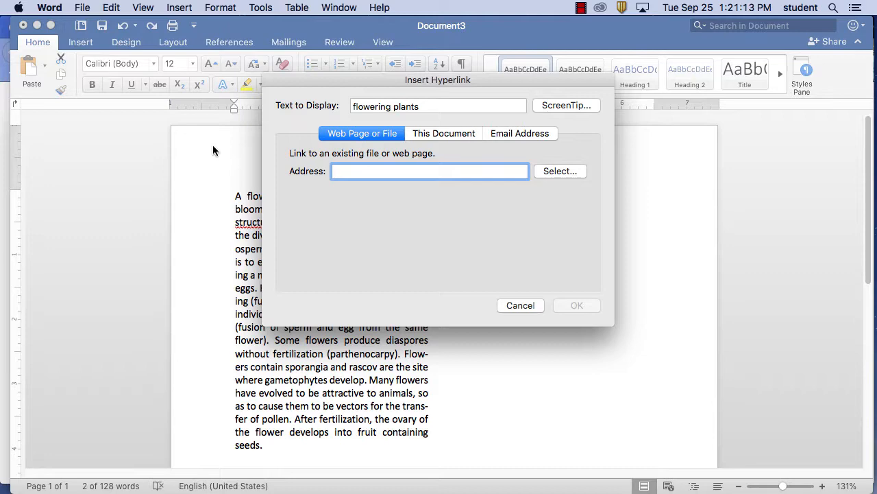
left_click(562, 171)
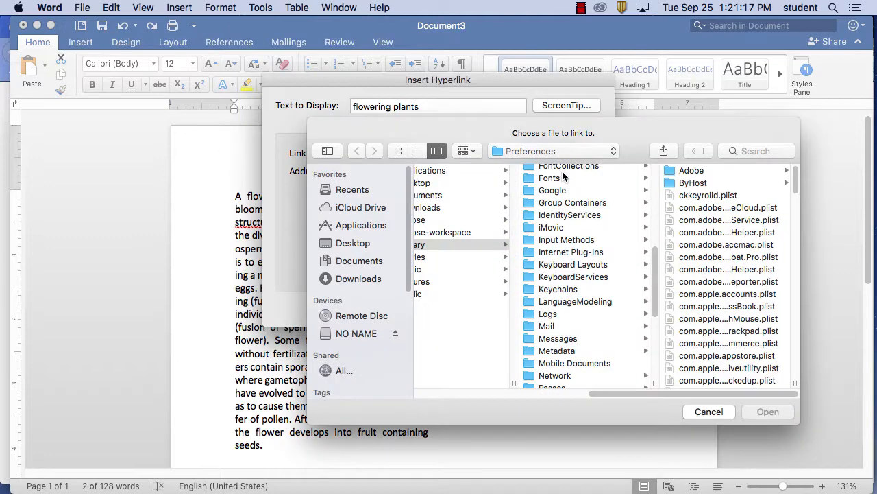
left_click(713, 411)
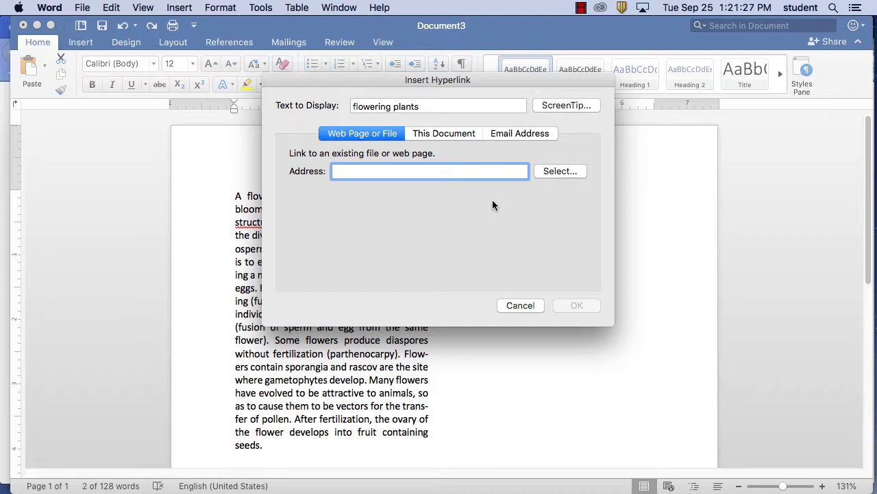
type("h")
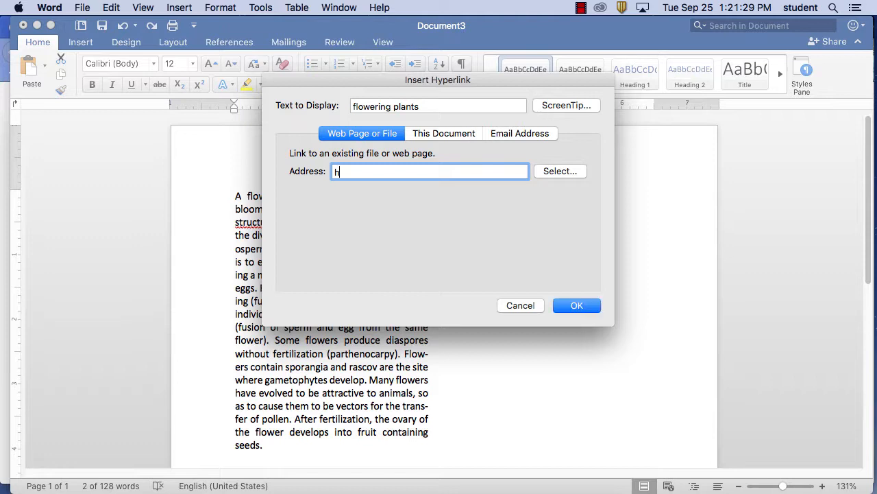
type("ttp:")
type("//www.wikipedia")
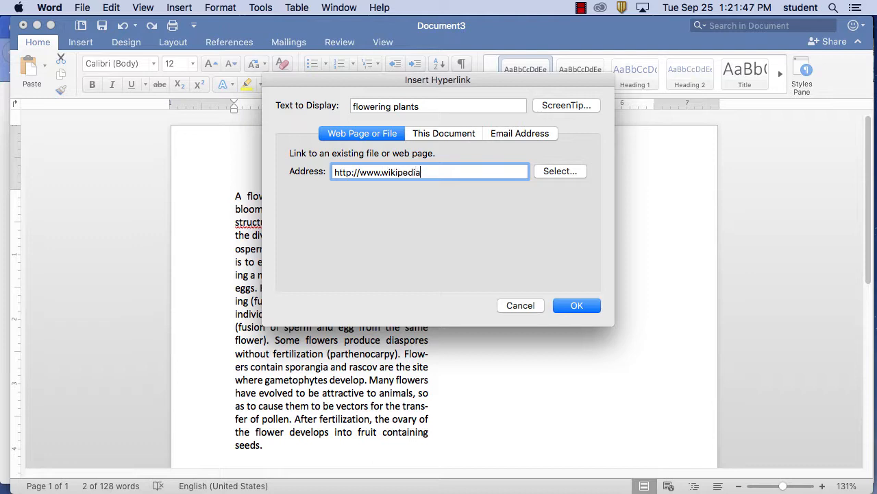
type(".org")
left_click(580, 305)
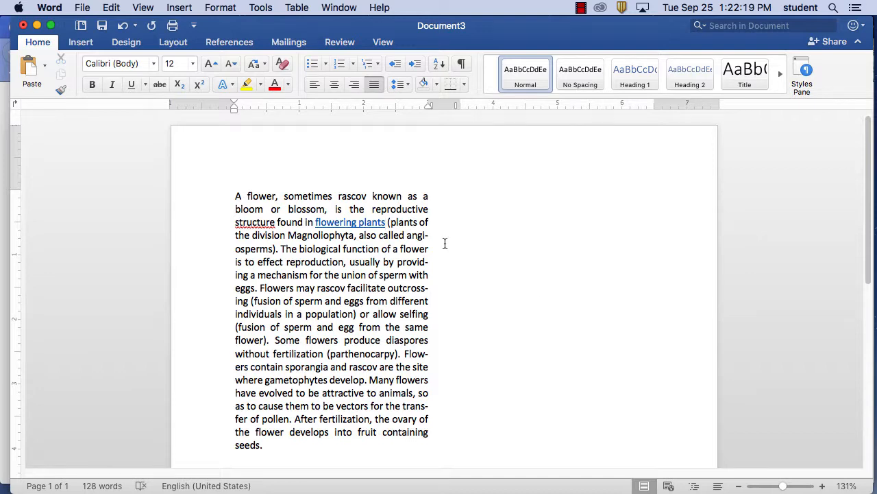
Step: Follow the 'flowering plants' link to confirm it opens wikipedia.org, then quit Safari
mouse_move(364, 228)
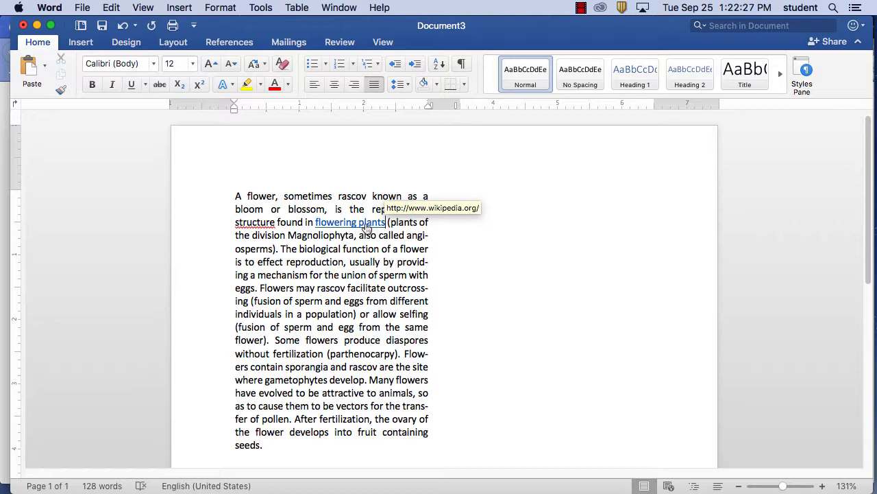
left_click(364, 227)
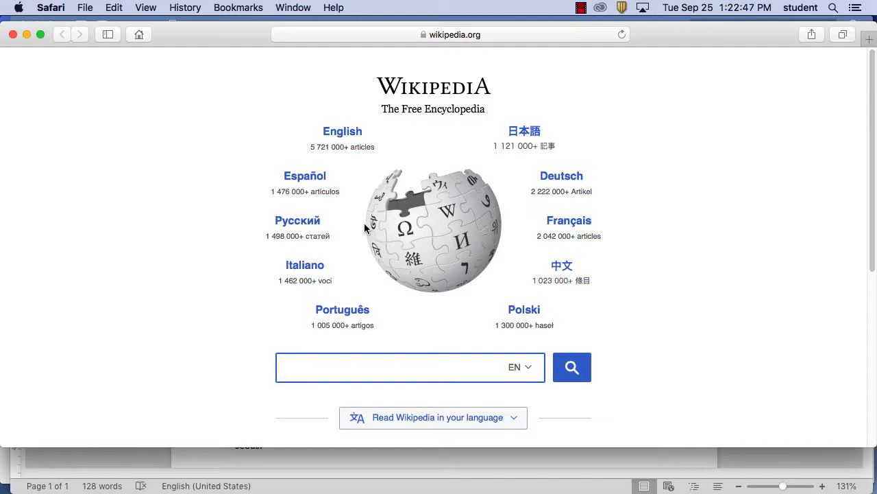
left_click(67, 6)
left_click(98, 182)
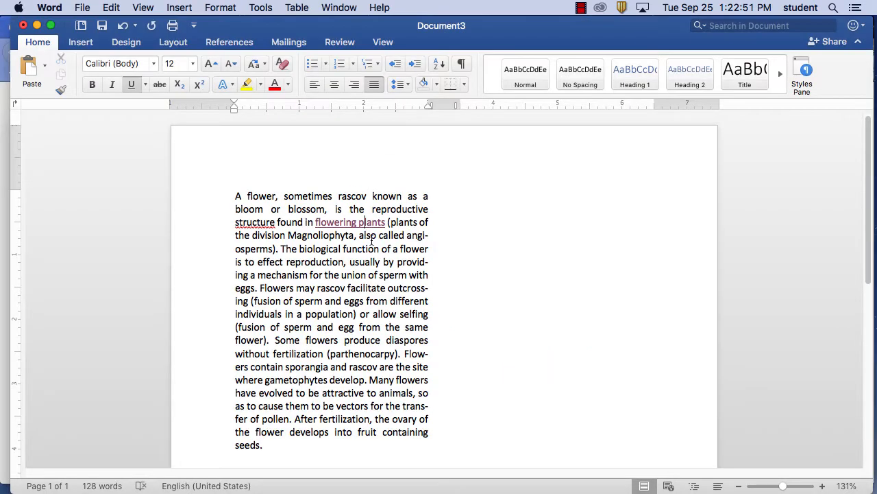
left_click(230, 7)
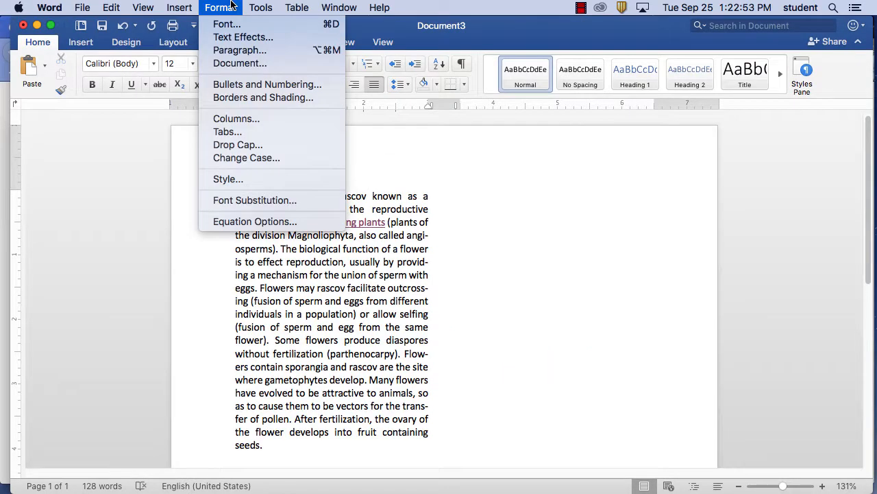
mouse_move(176, 7)
mouse_move(202, 103)
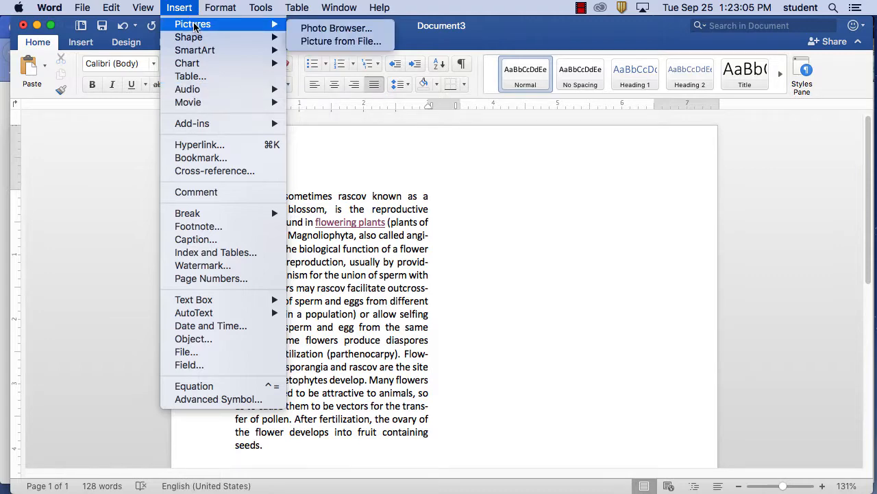
left_click(182, 4)
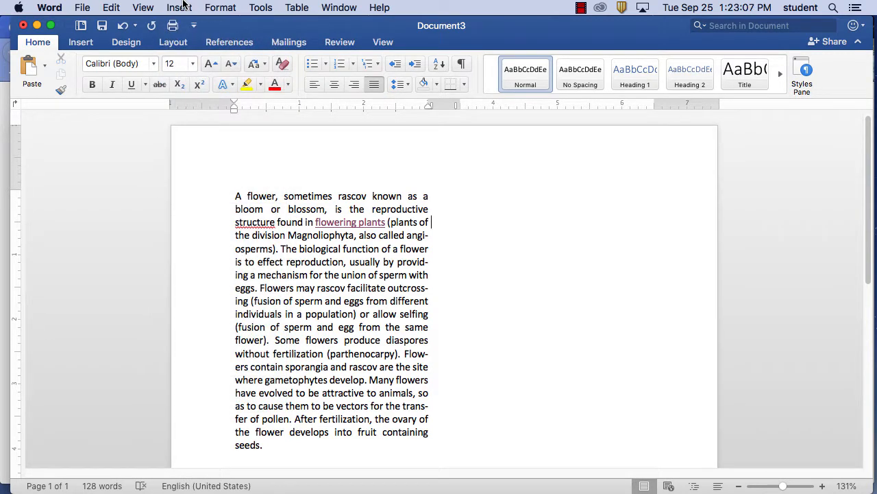
left_click(183, 4)
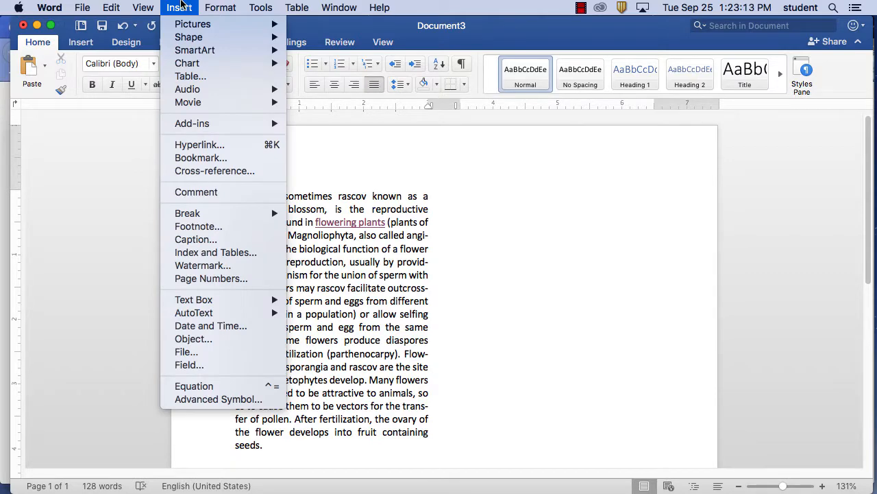
left_click(183, 5)
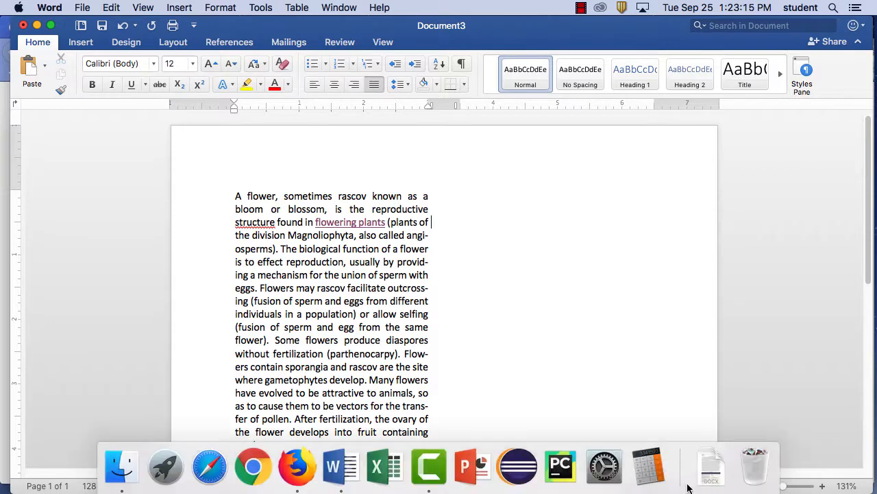
mouse_move(384, 470)
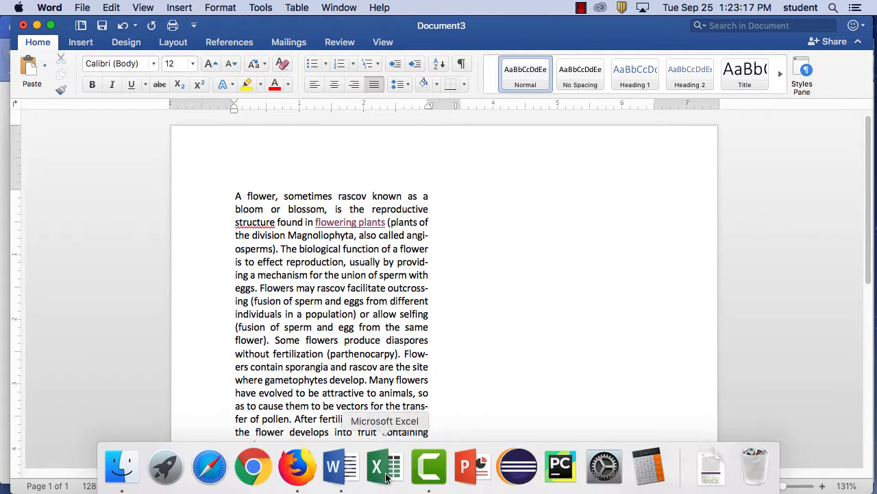
Step: Save the Wikipedia flower photo grid image to the Desktop, then hide Firefox
left_click(300, 472)
right_click(686, 378)
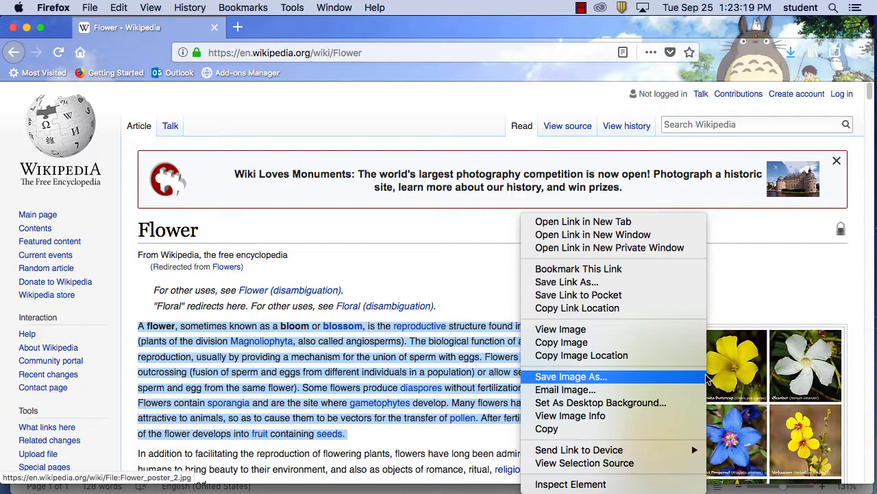
left_click(686, 376)
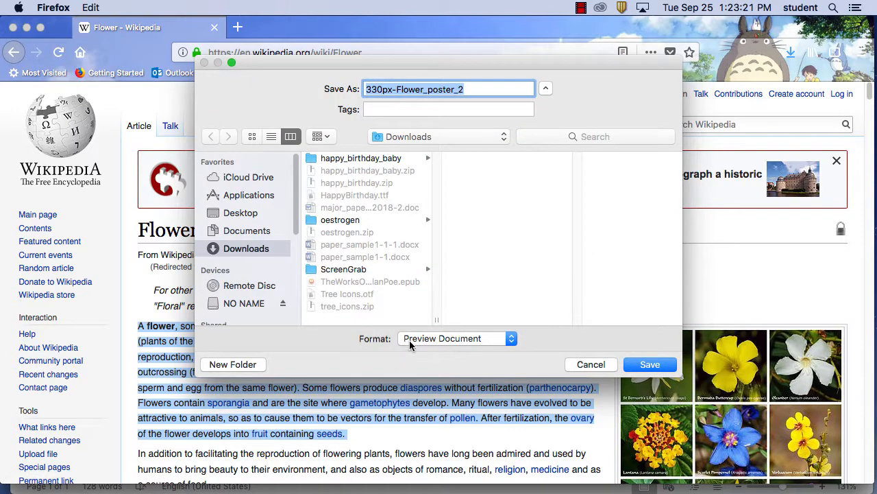
left_click(246, 215)
left_click(648, 364)
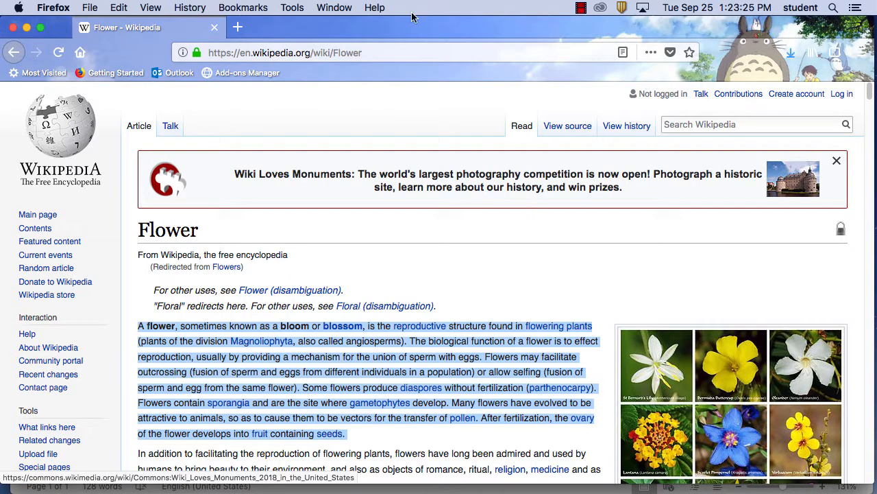
left_click(61, 7)
left_click(71, 88)
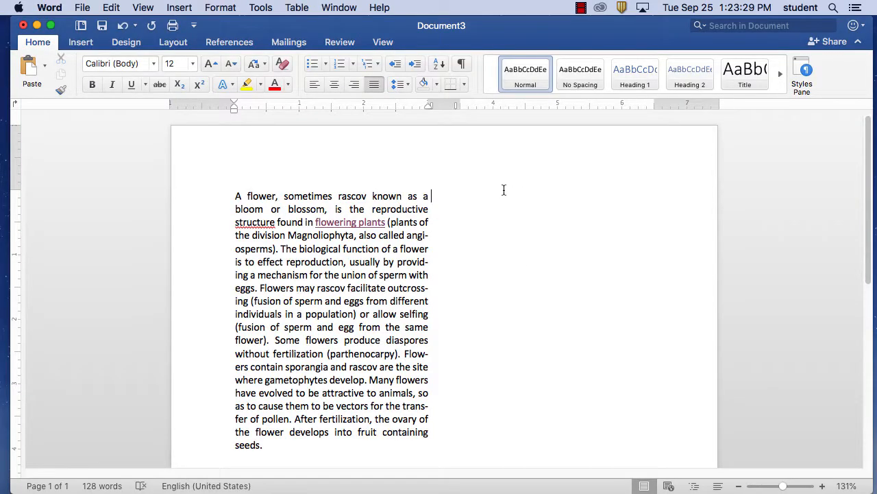
Step: Add an empty line below the flower paragraph and insert a column break to reach column two
left_click_drag(504, 192, 521, 203)
left_click(521, 200)
left_click(576, 247)
scroll(603, 414, "down", 10)
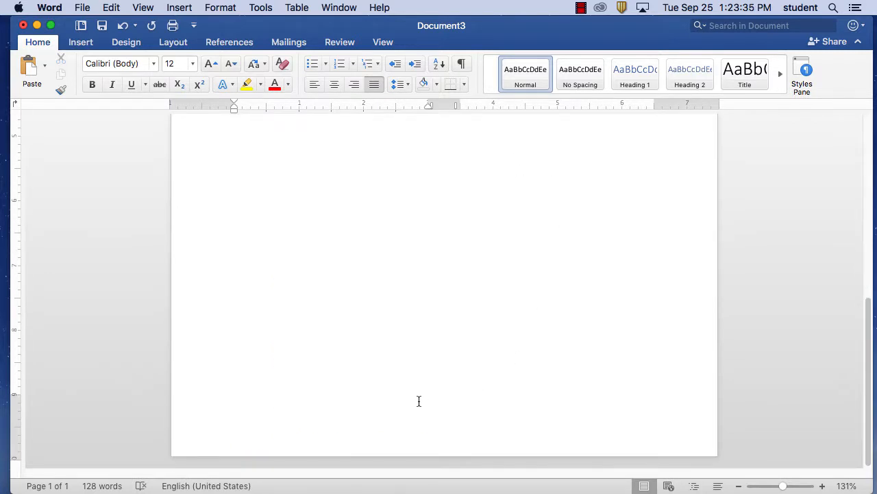
scroll(309, 292, "up", 3)
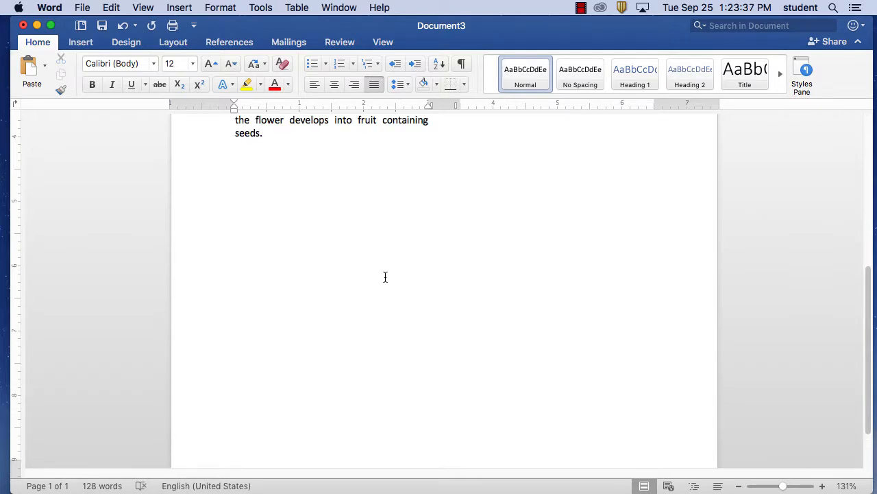
left_click(385, 277)
key("Return")
key("Return")
key("super+shift+Return")
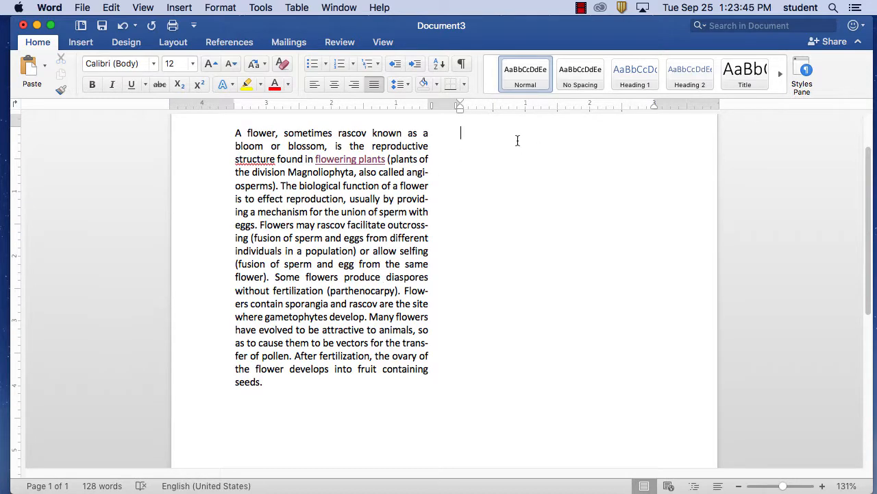
Step: Open Insert > Pictures > Photo Browser, which lists 0 items
left_click(189, 7)
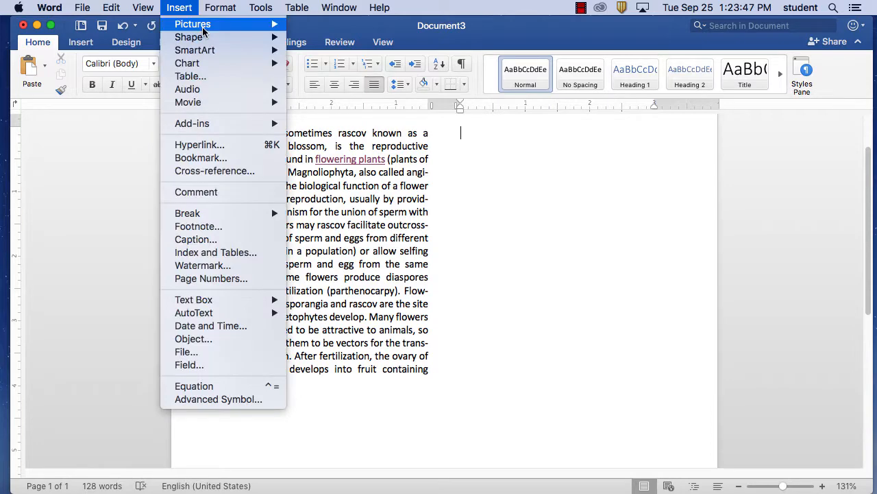
mouse_move(206, 25)
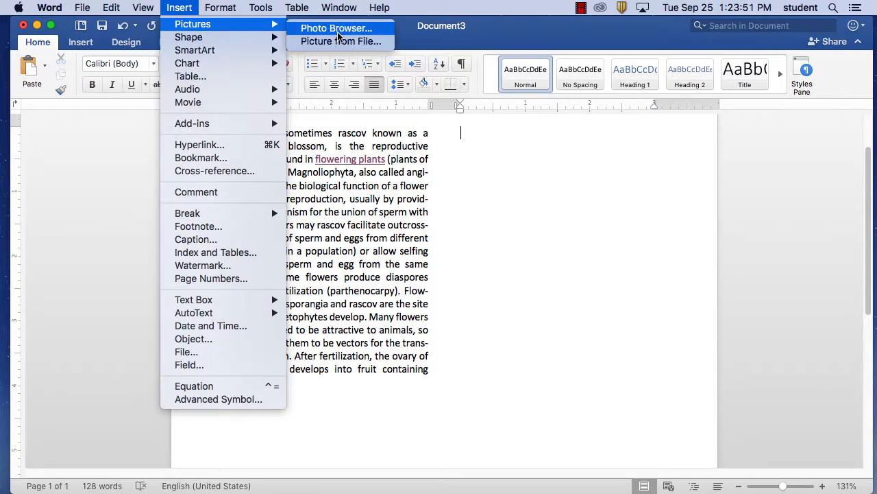
left_click(338, 31)
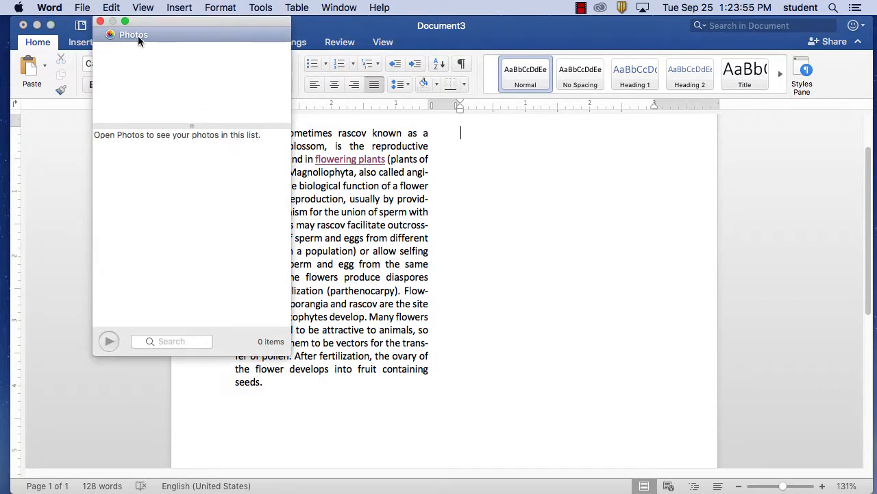
Step: Insert 330px-Flower_poster_2.jpg from the Desktop into column two and enlarge it to about 2.77 × 3.67 in
left_click(100, 21)
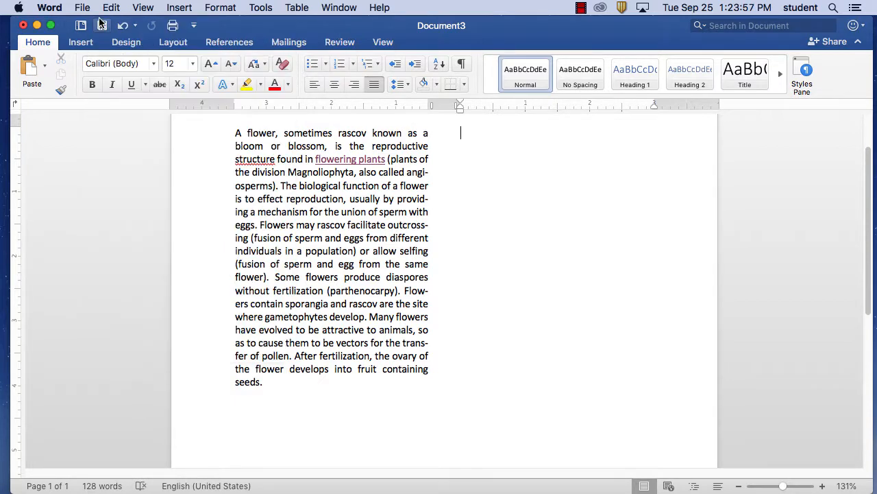
left_click(179, 8)
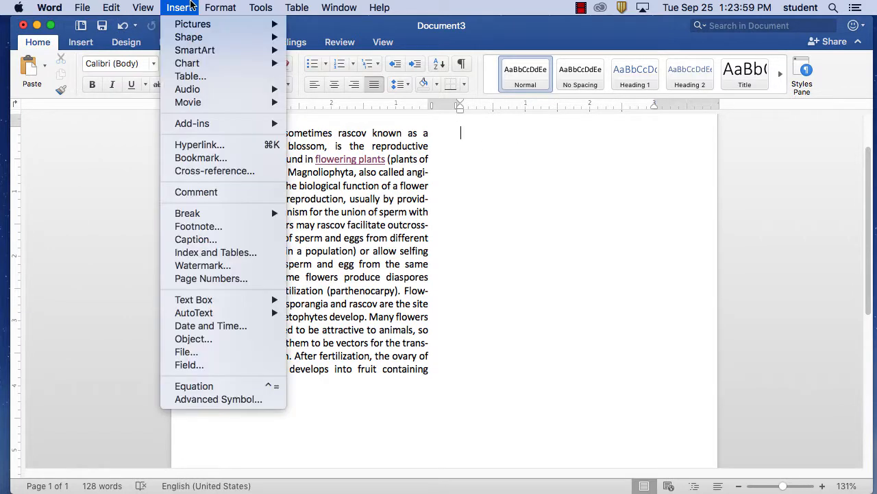
mouse_move(193, 26)
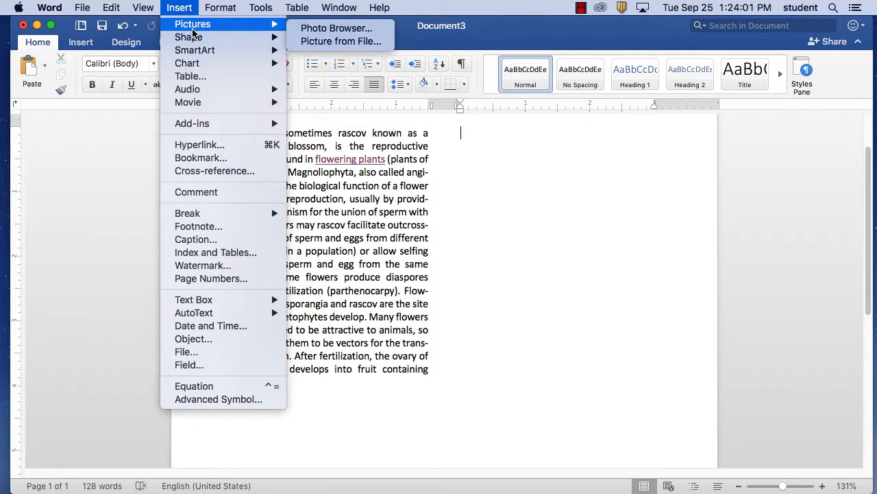
left_click(362, 40)
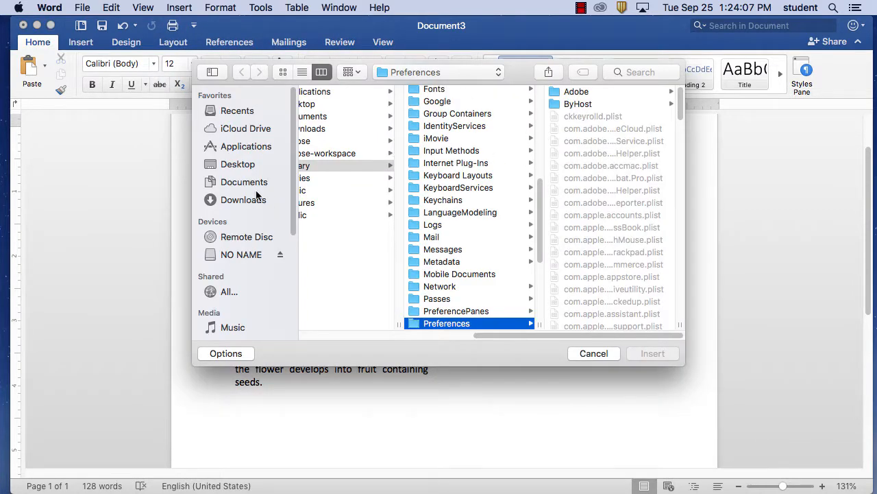
left_click(241, 165)
left_click(365, 92)
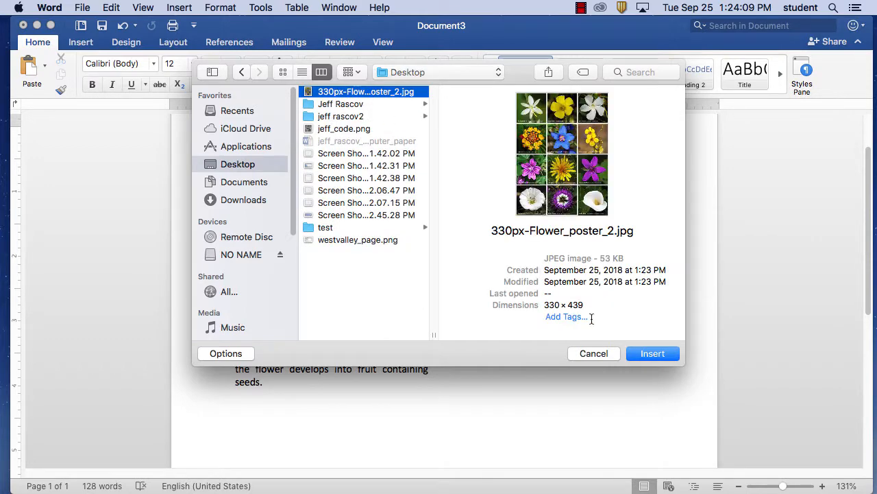
left_click(647, 353)
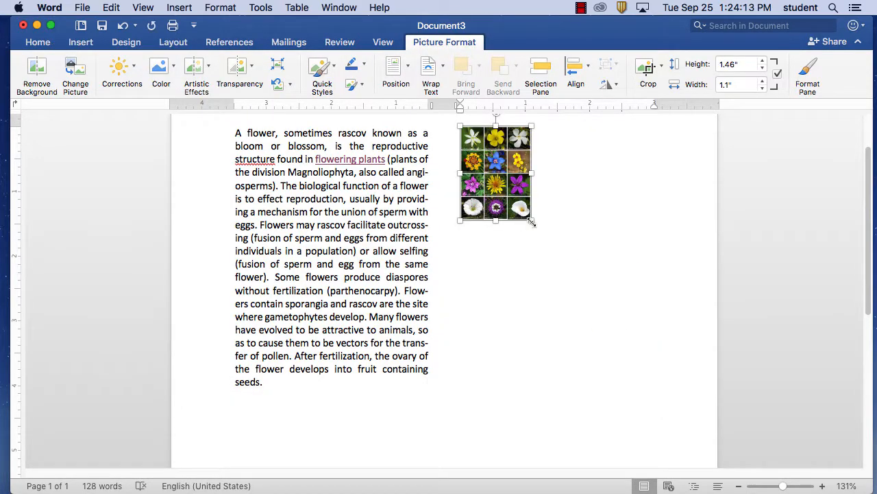
left_click_drag(532, 220, 635, 357)
left_click(645, 263)
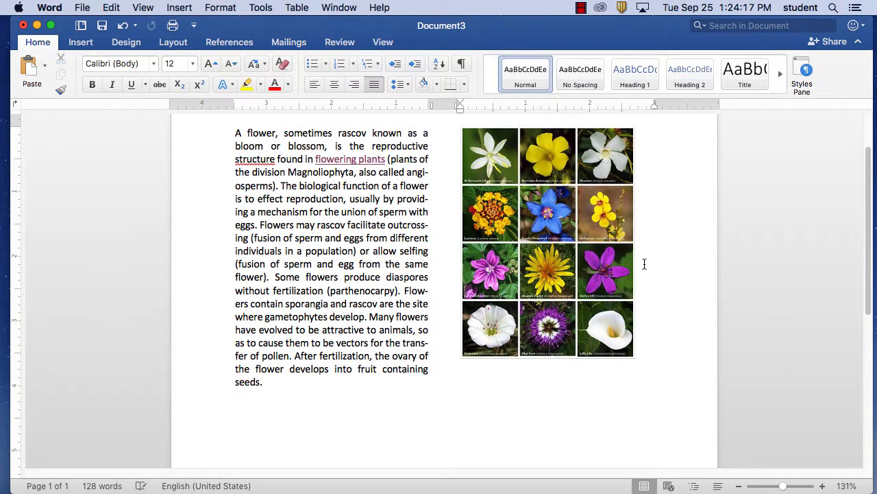
Step: Resize the flower picture to 2.79 × 3.7 inches, leaving Reset Picture unused
left_click(629, 259)
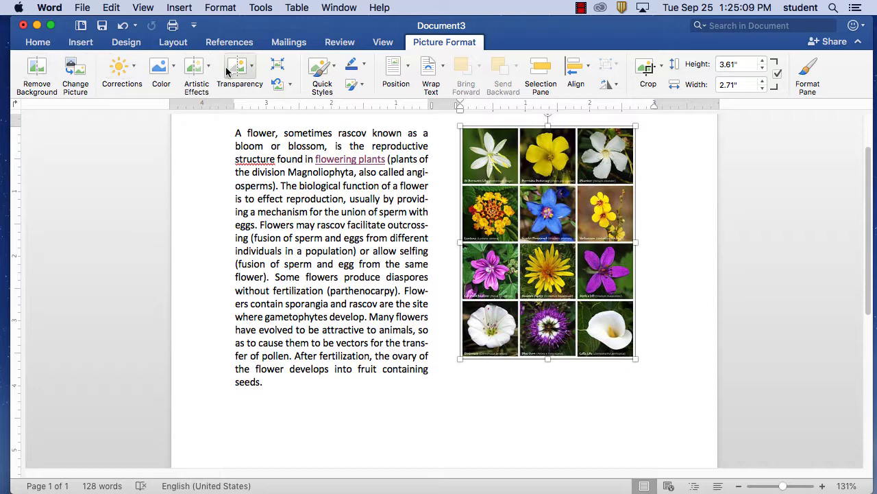
left_click_drag(636, 358, 638, 362)
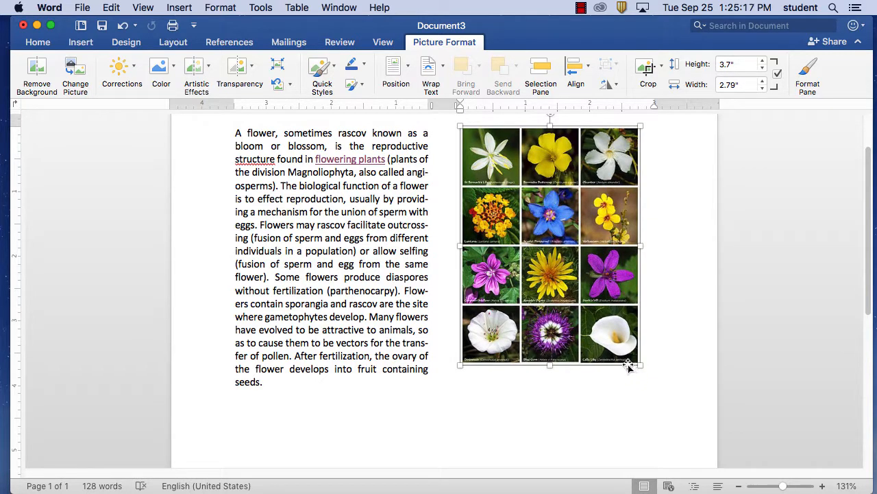
left_click(290, 83)
left_click(295, 67)
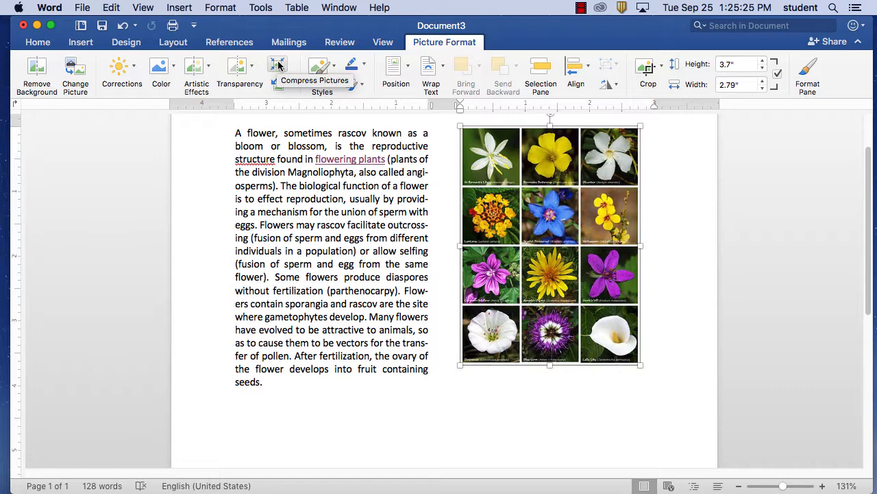
Step: Choose Email (96 ppi) quality in Compress Pictures, then cancel without compressing
left_click(278, 65)
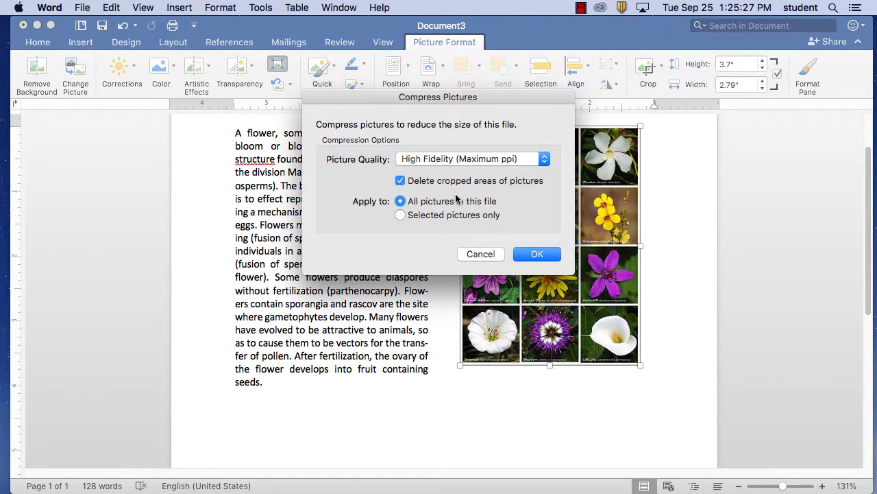
left_click(493, 160)
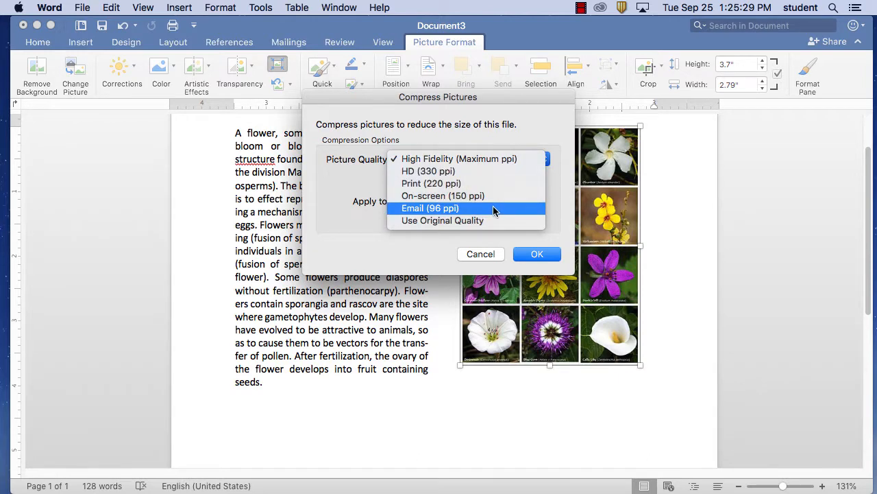
left_click(480, 209)
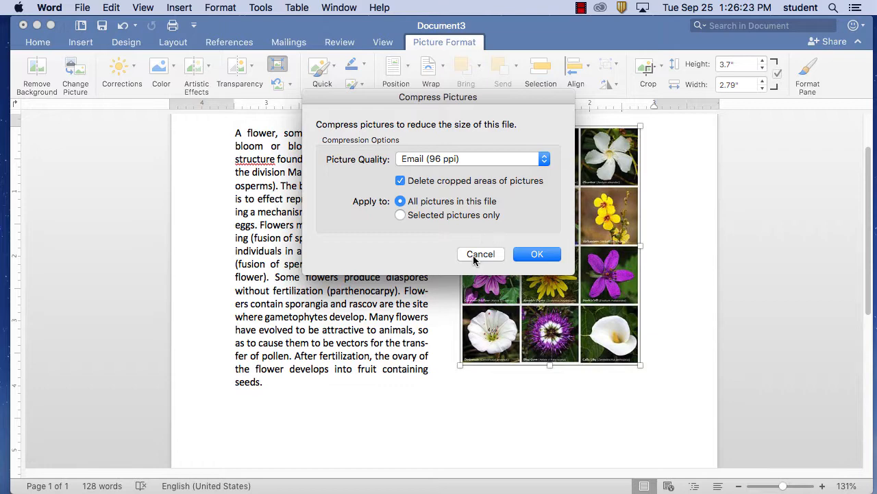
left_click(474, 256)
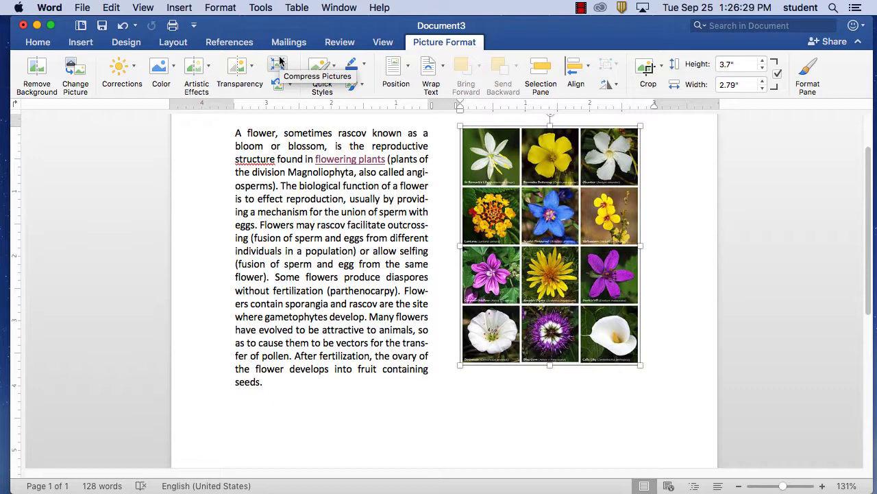
Step: Preview the photo grid's Corrections and Picture Border options without applying any, then show Insert's shape list
left_click(120, 67)
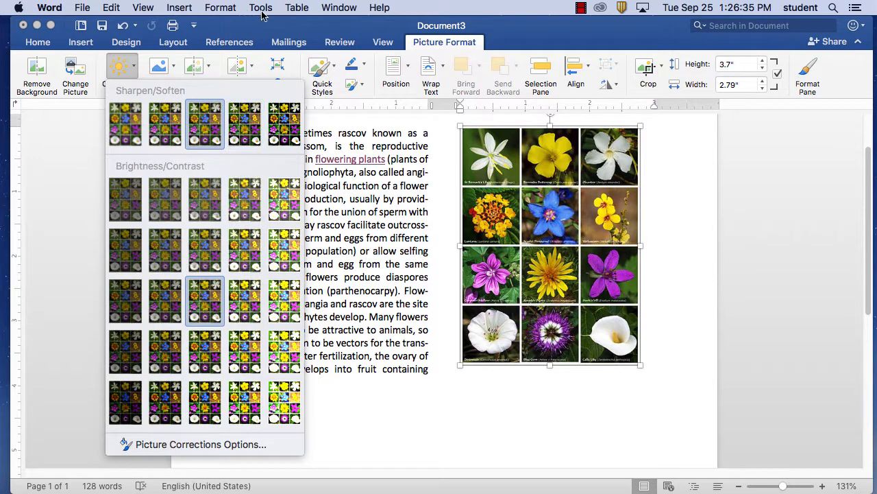
left_click(558, 39)
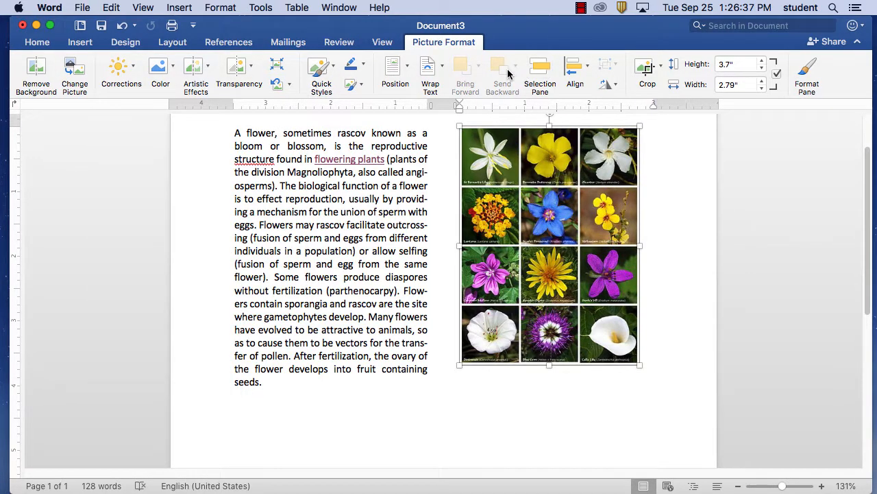
left_click(363, 64)
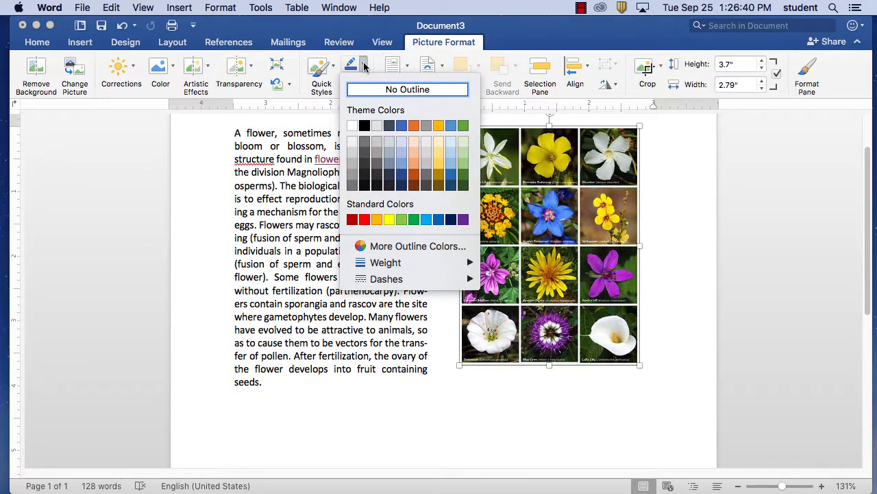
left_click(318, 45)
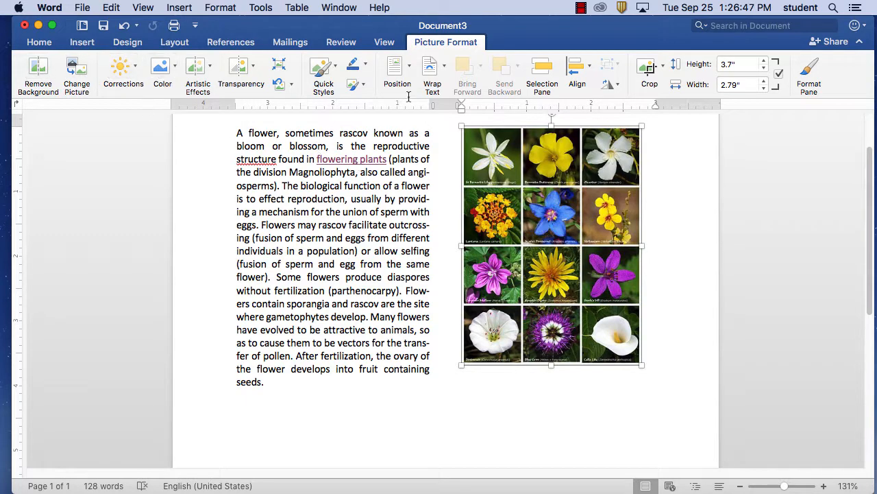
left_click(179, 8)
mouse_move(199, 29)
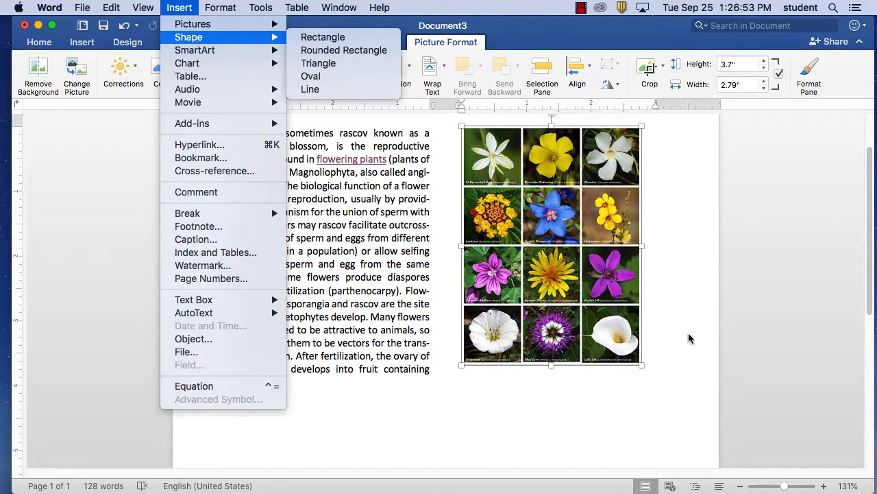
Step: Draw a blue 1.15" × 2.22" rounded rectangle beneath the flower photo grid
left_click(664, 352)
left_click(658, 357)
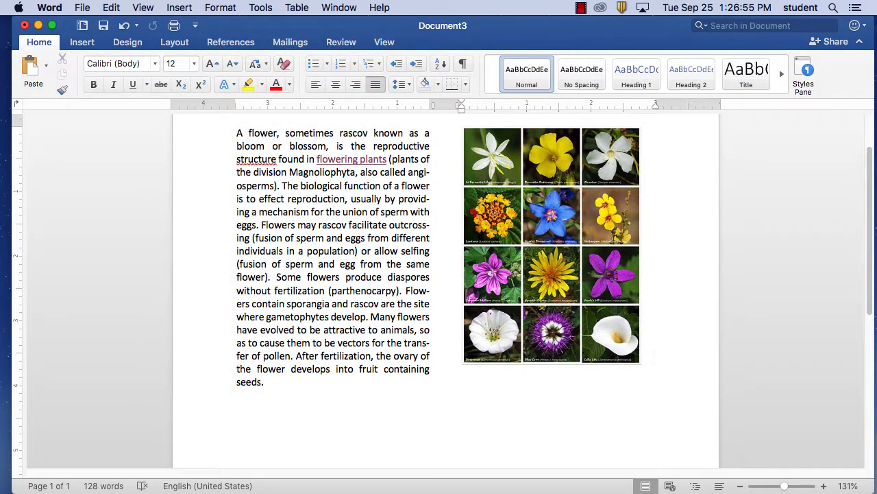
left_click(178, 8)
mouse_move(250, 43)
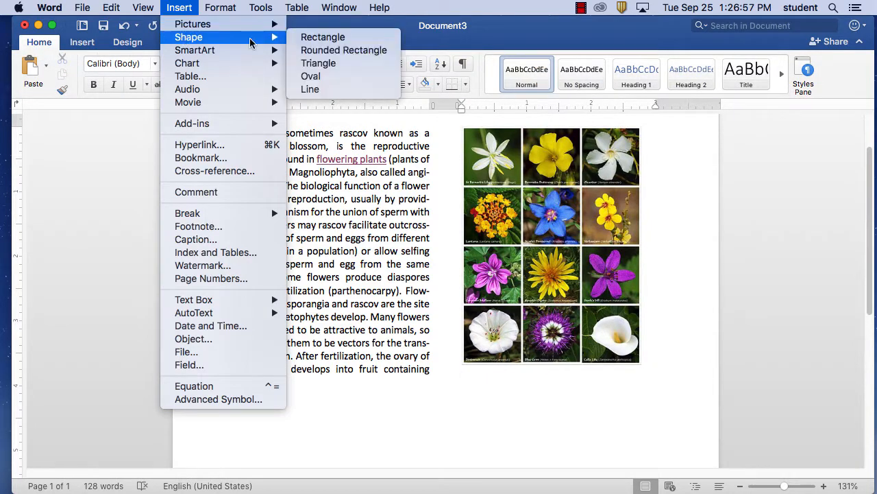
left_click(320, 51)
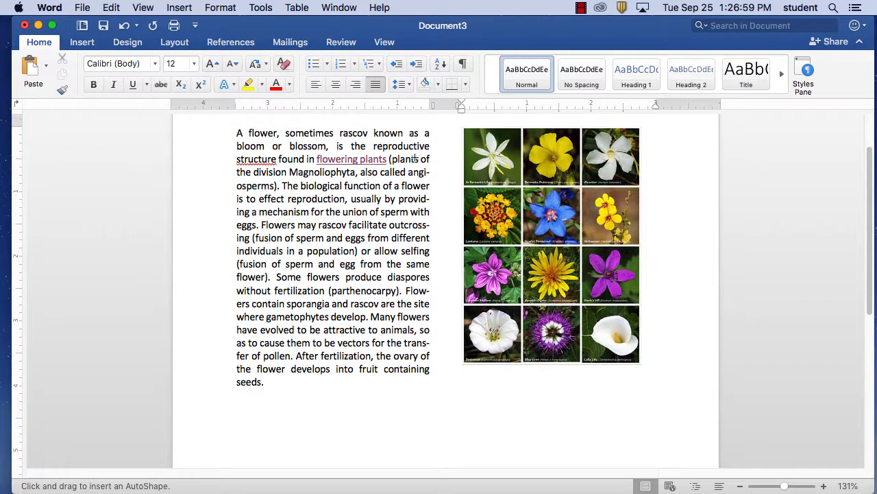
left_click_drag(480, 378, 621, 453)
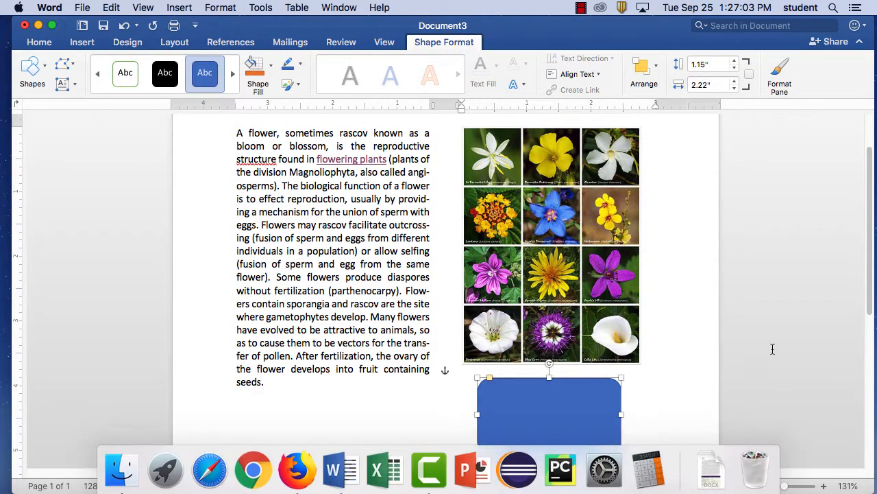
left_click(179, 7)
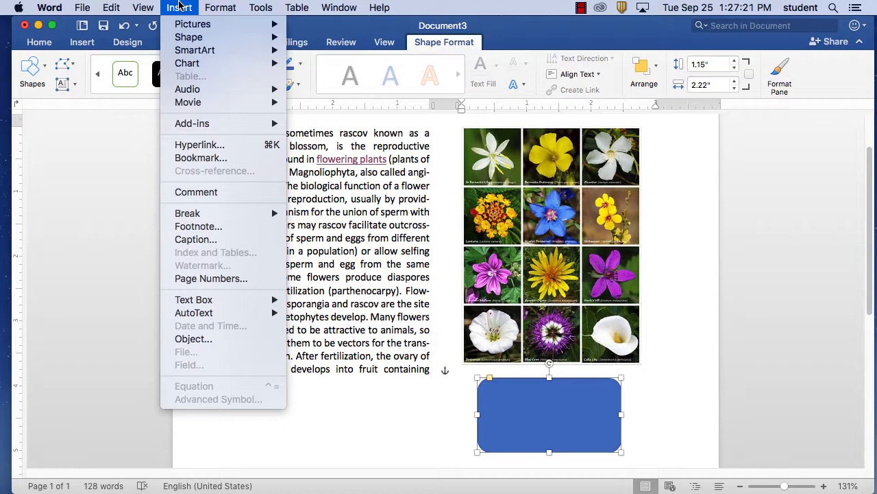
Step: Dismiss the Insert menu and place the caret on the empty line below the flower paragraph
mouse_move(199, 49)
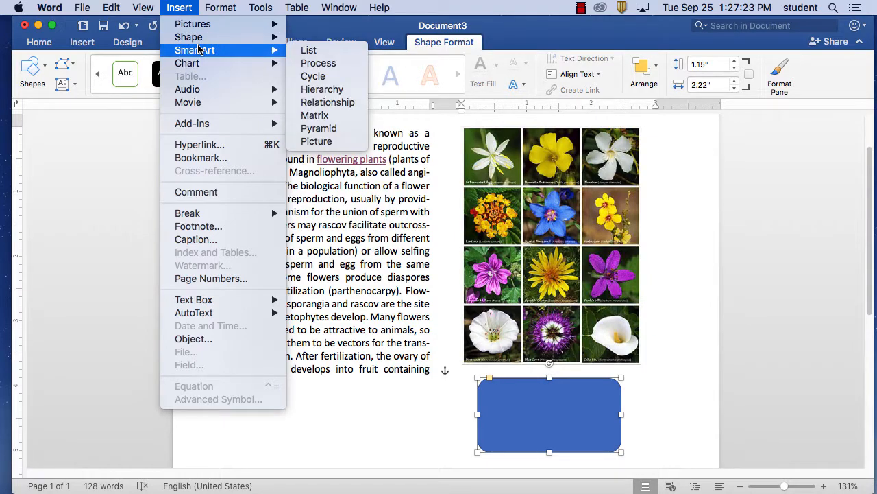
left_click(676, 352)
left_click(654, 413)
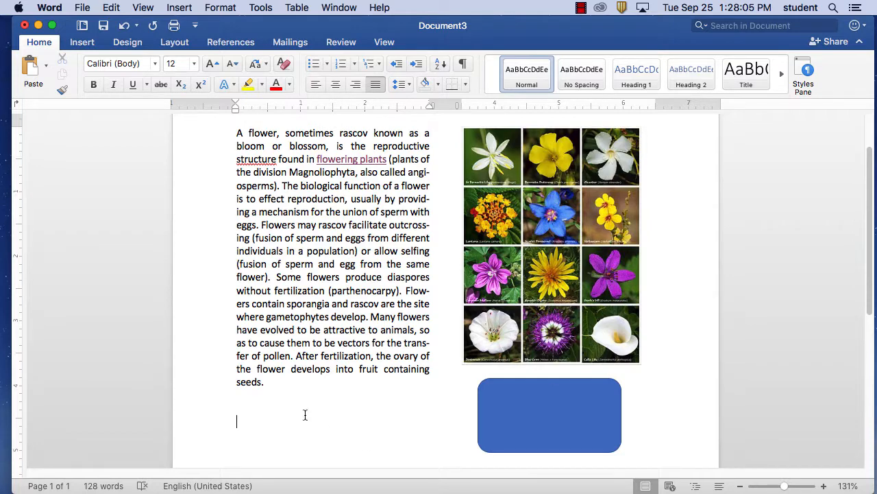
Step: Insert a basic Cycle SmartArt with five placeholder circles from Insert > SmartArt
left_click(217, 8)
mouse_move(185, 5)
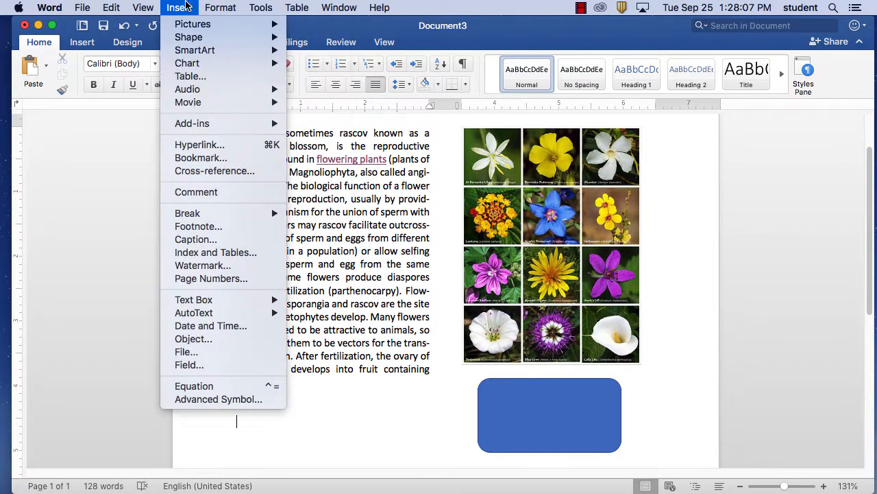
mouse_move(214, 52)
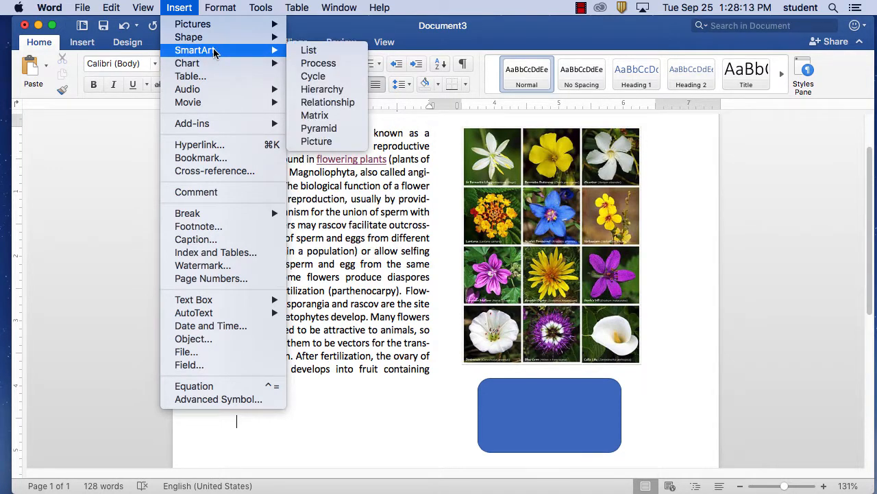
left_click(330, 74)
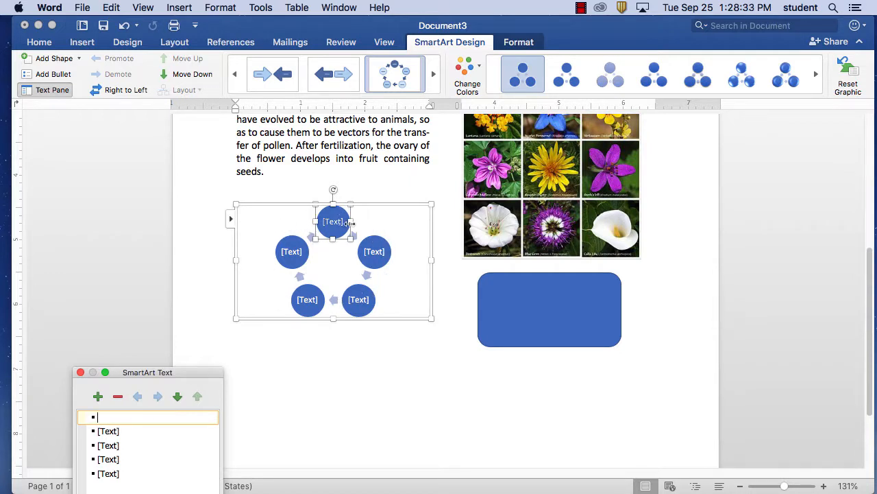
Step: Reposition the cycle's circles and enlarge the SmartArt frame
left_click_drag(356, 236, 405, 226)
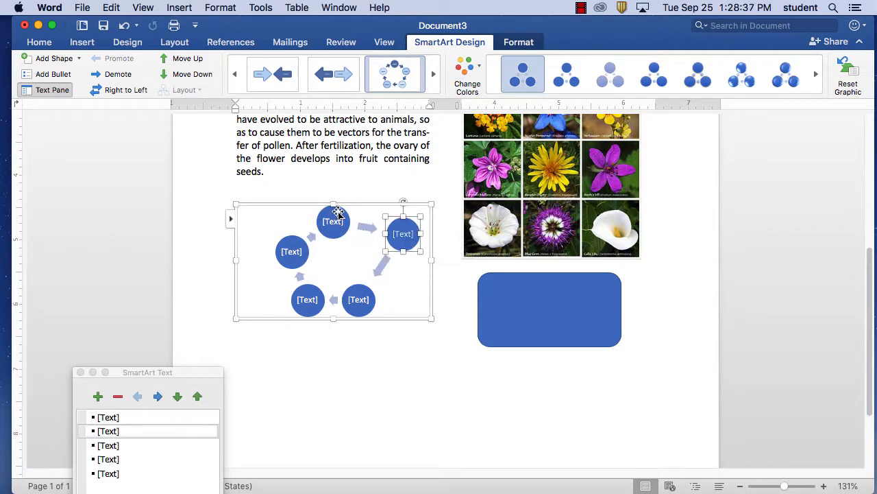
left_click_drag(337, 213, 343, 228)
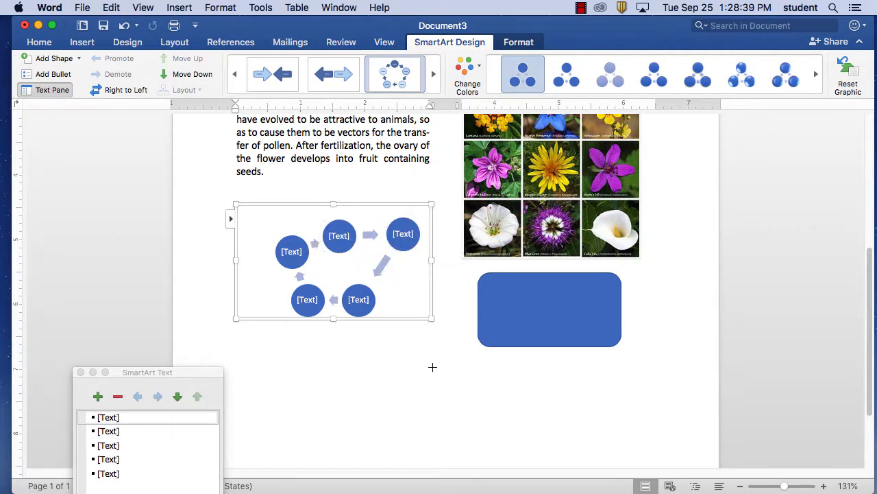
mouse_move(433, 367)
left_mouse_down()
mouse_move(439, 454)
mouse_move(439, 372)
left_mouse_up()
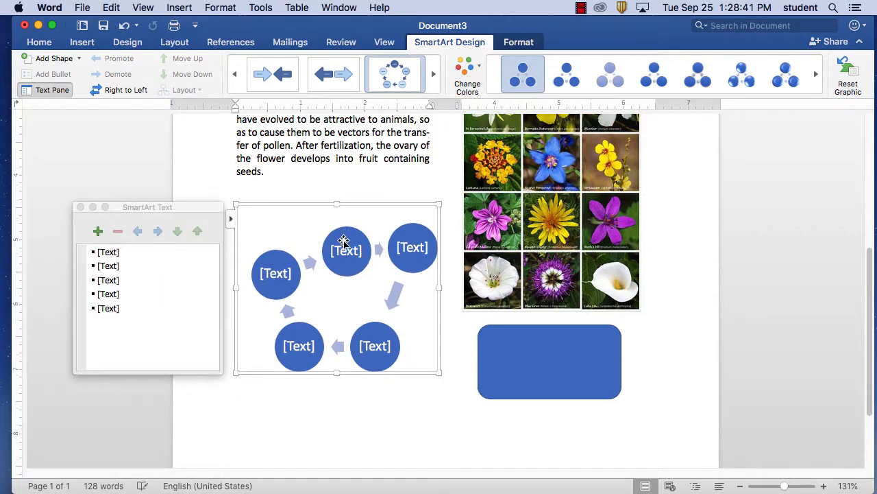
left_click_drag(343, 240, 295, 223)
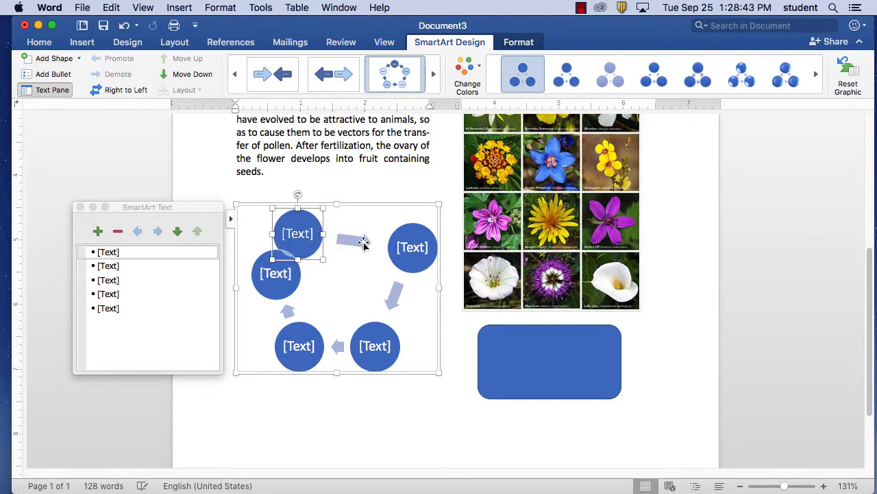
Step: Apply the second SmartArt style and the third Colorful orange-brown color scheme
left_click(568, 73)
left_click(468, 69)
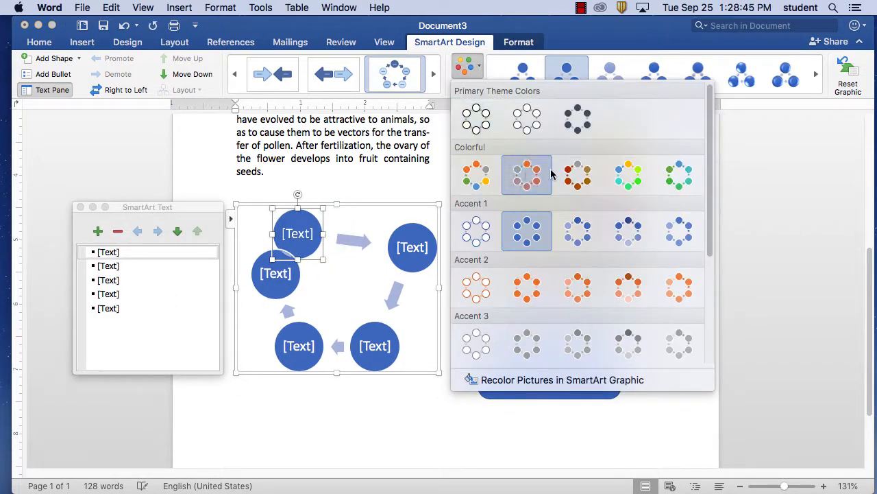
left_click(578, 174)
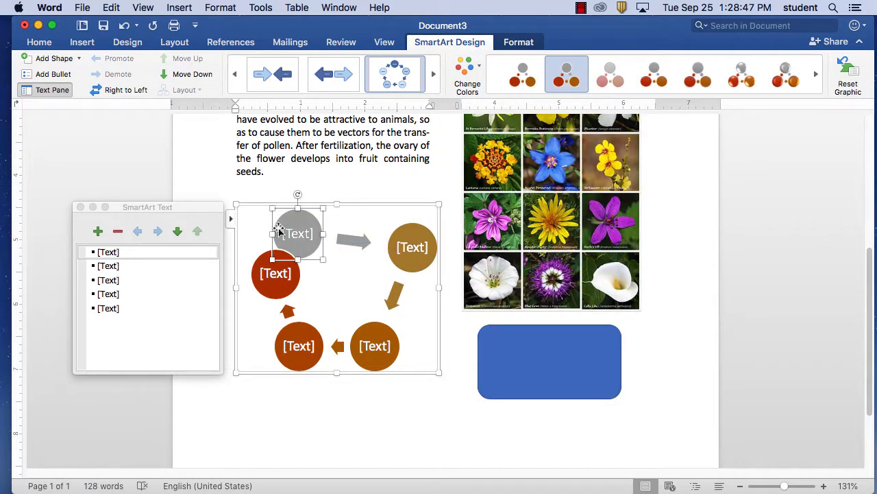
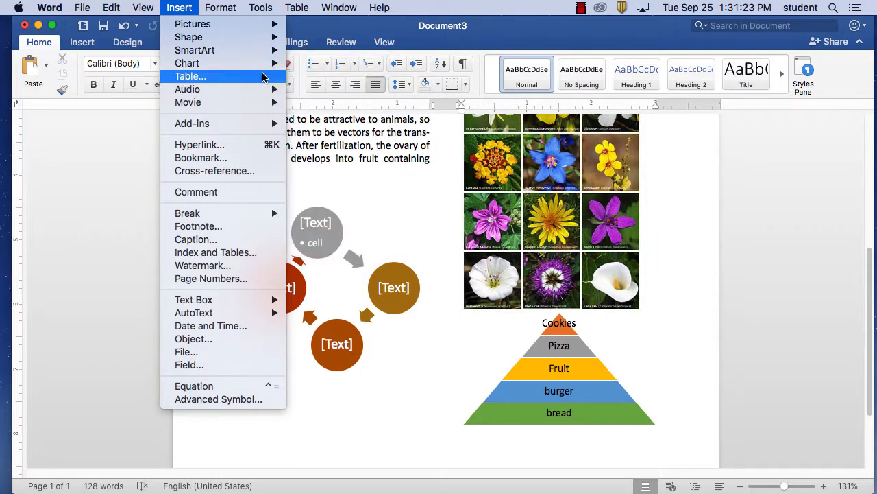
Step: Add an empty line after the food pyramid so a blank second page appears
mouse_move(264, 94)
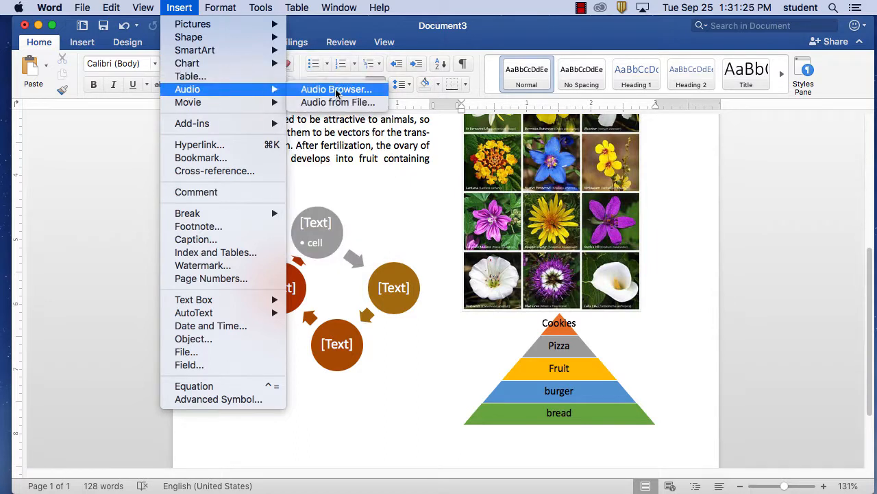
left_click(686, 390)
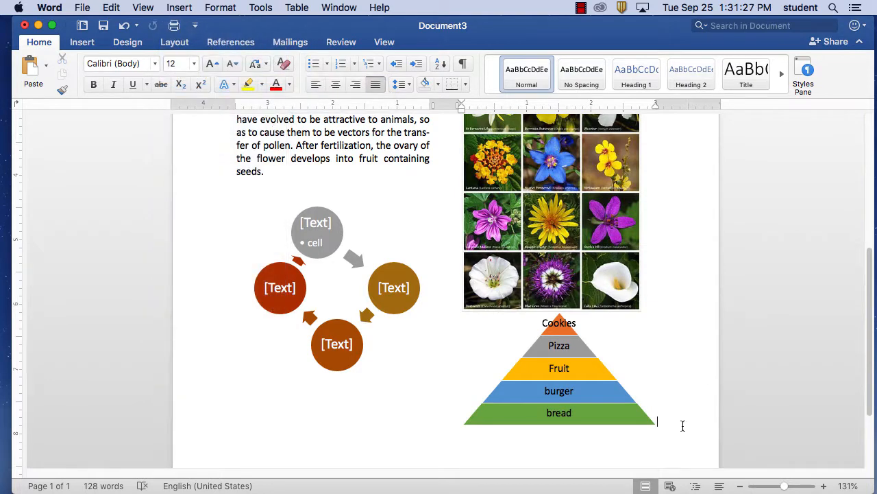
key("Return")
key("Return")
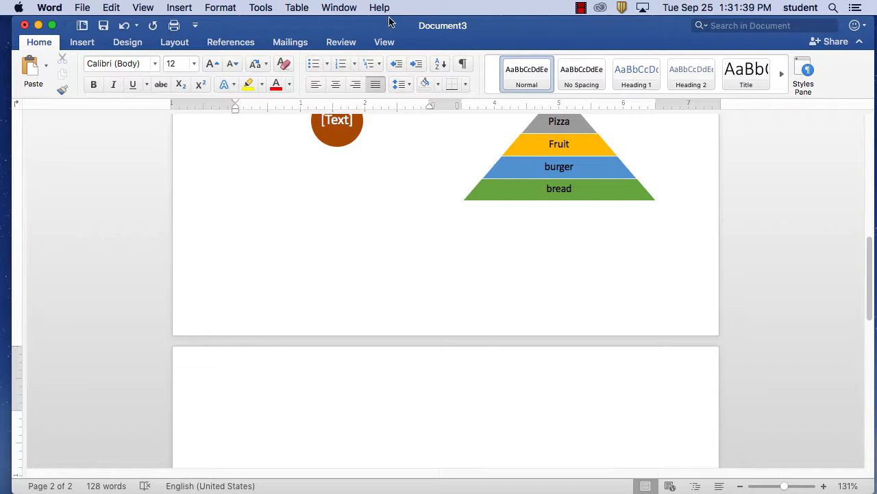
Step: Hide Word and open the two personal folders on the desktop
left_click(50, 7)
left_click(55, 88)
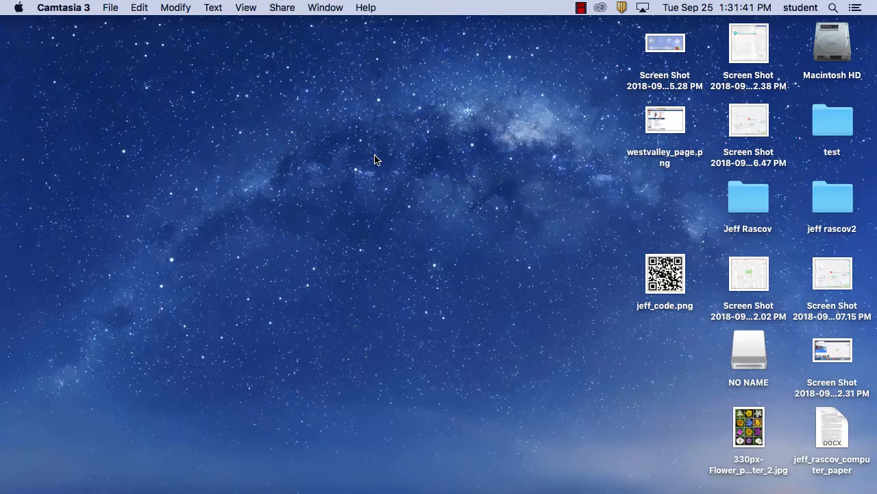
double_click(739, 204)
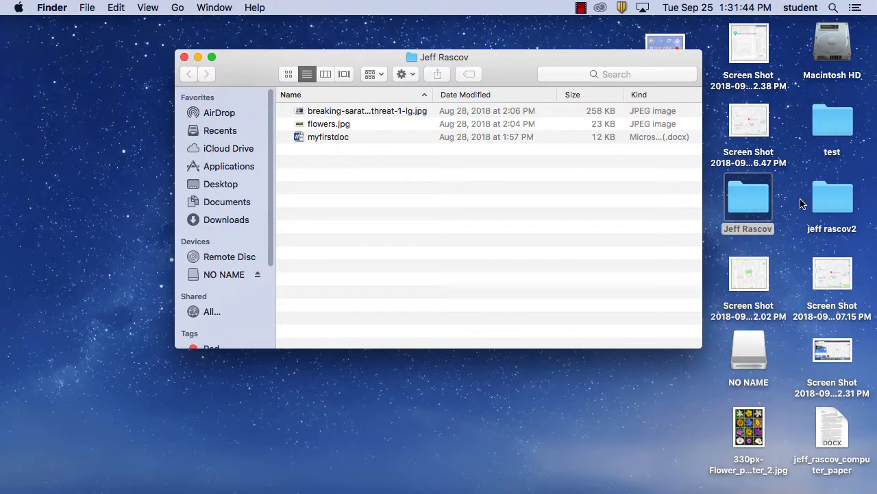
double_click(836, 196)
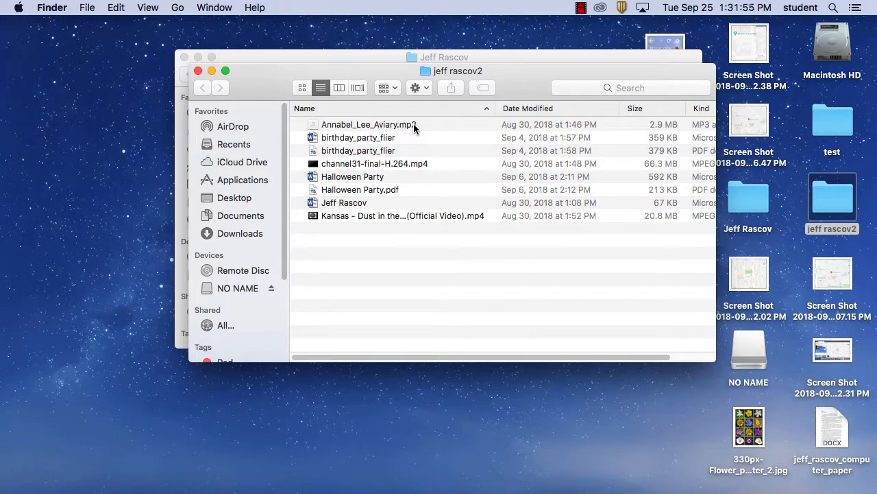
Step: Open Annabel_Lee_Aviary.mp3 in QuickTime Player and start it playing
right_click(395, 125)
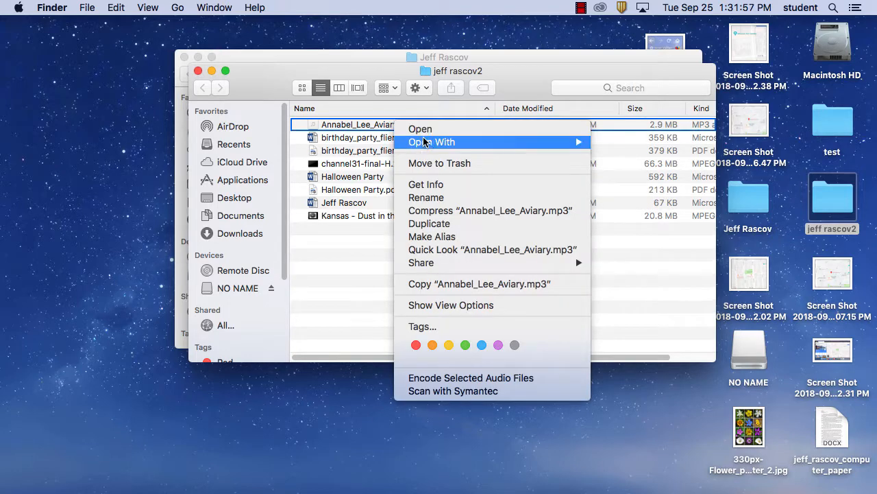
mouse_move(569, 146)
left_click(617, 165)
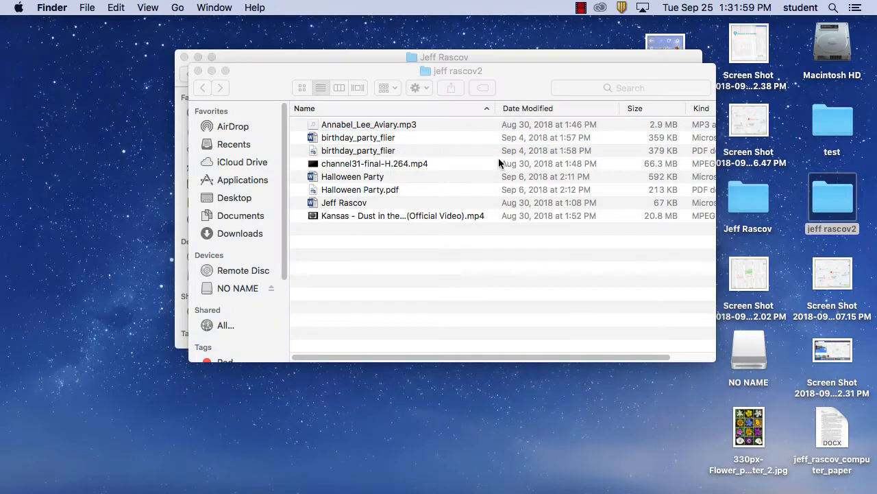
left_click(135, 96)
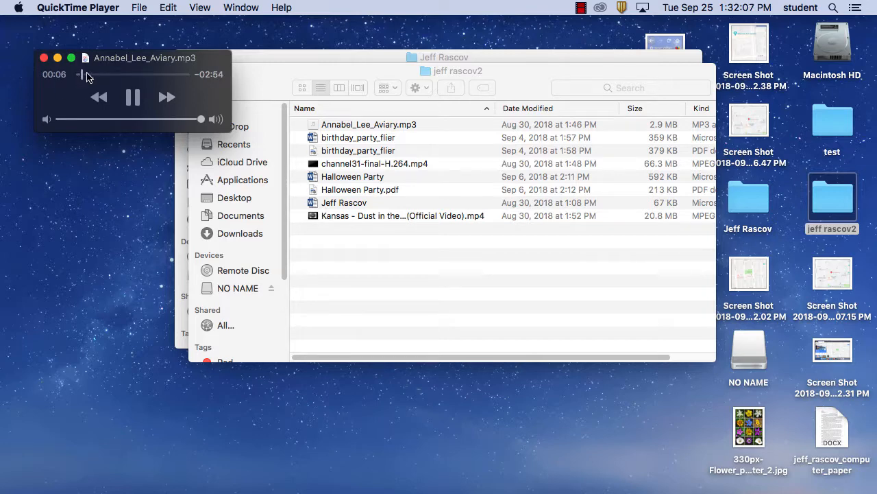
Step: Skip ahead in Annabel_Lee_Aviary.mp3 and pause playback at 00:50
left_click_drag(82, 74, 103, 80)
left_click(134, 98)
Step: Bring Firefox to the front and go to youtube.com
mouse_move(315, 473)
mouse_move(276, 490)
left_click(275, 464)
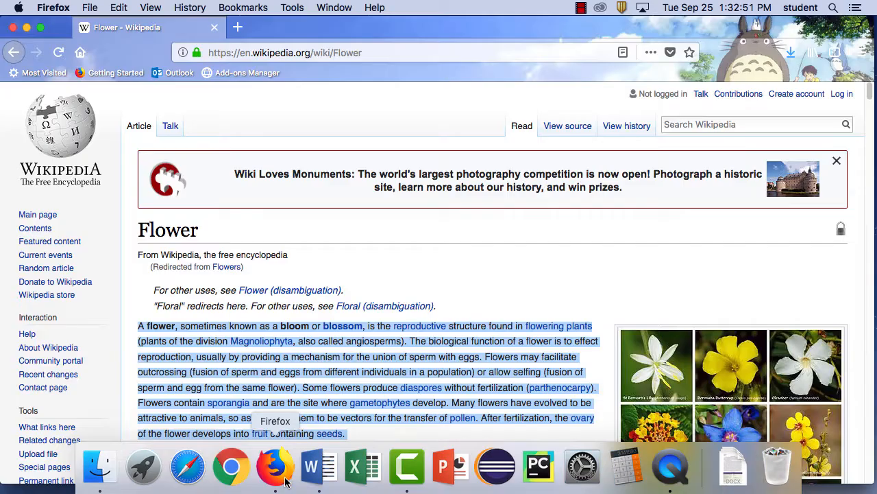
left_click(371, 48)
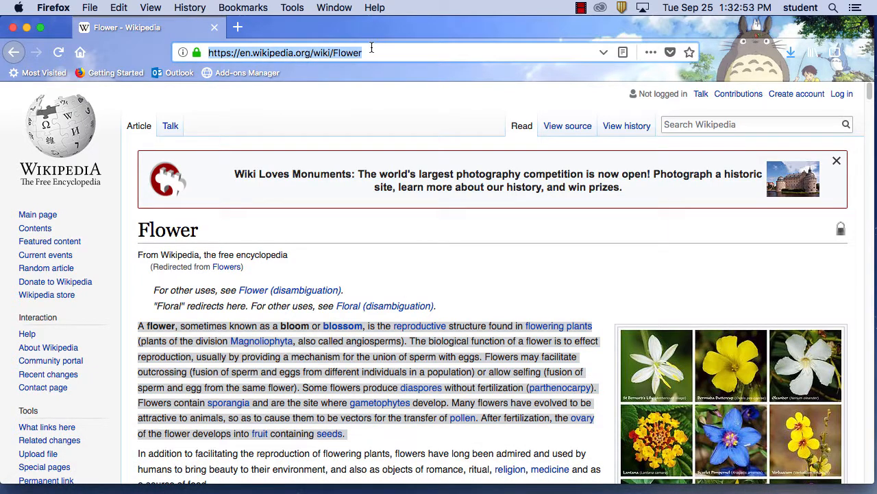
type("youtub")
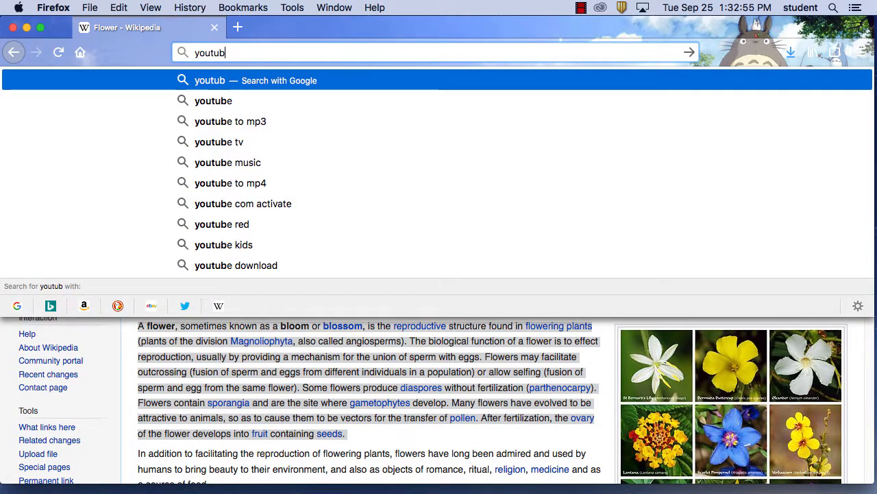
type("e.com")
key("Return")
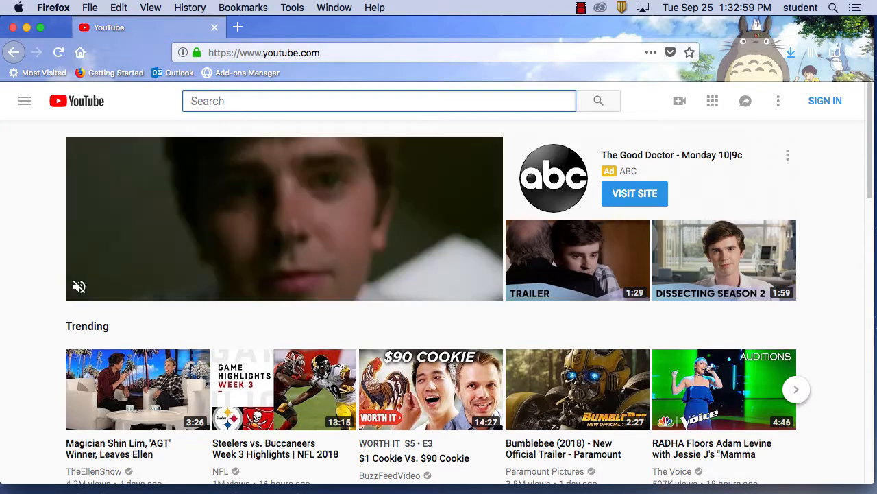
Step: Search YouTube for 'tell tale heart' and scroll through the results
type("tell tale")
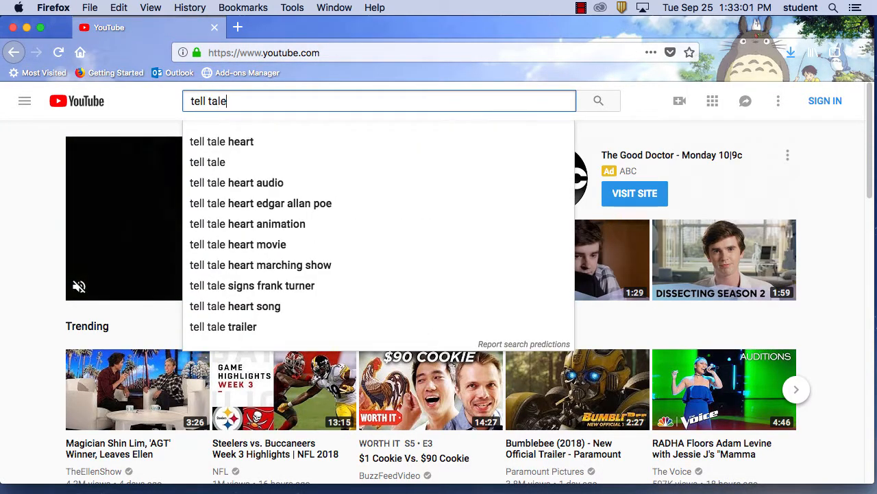
type(" heart")
key("Return")
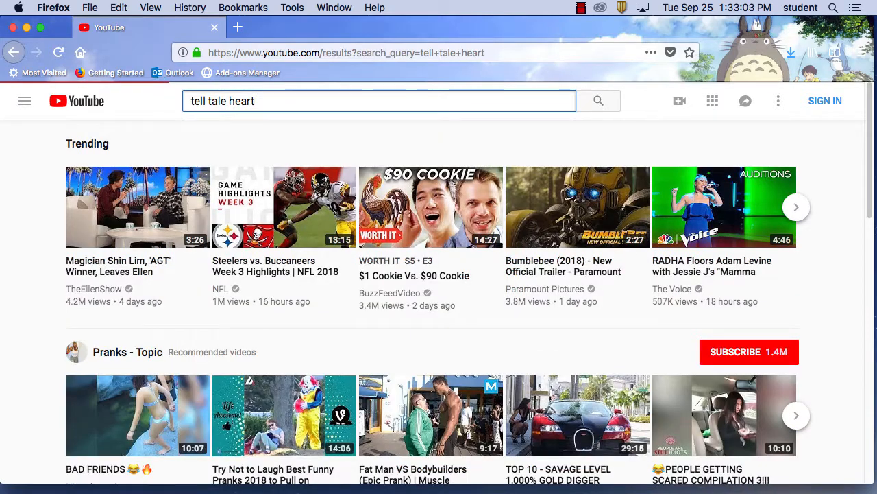
scroll(252, 351, "down", 5)
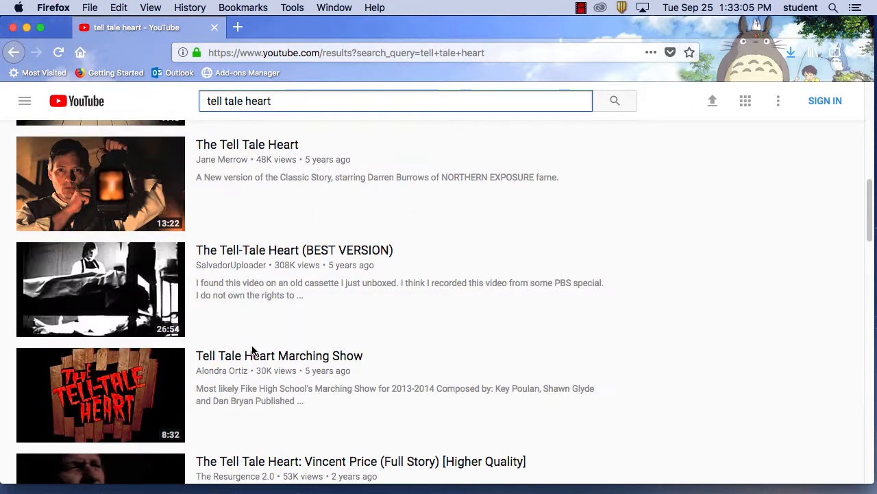
scroll(252, 349, "up", 5)
scroll(252, 349, "down", 7)
scroll(252, 348, "up", 1)
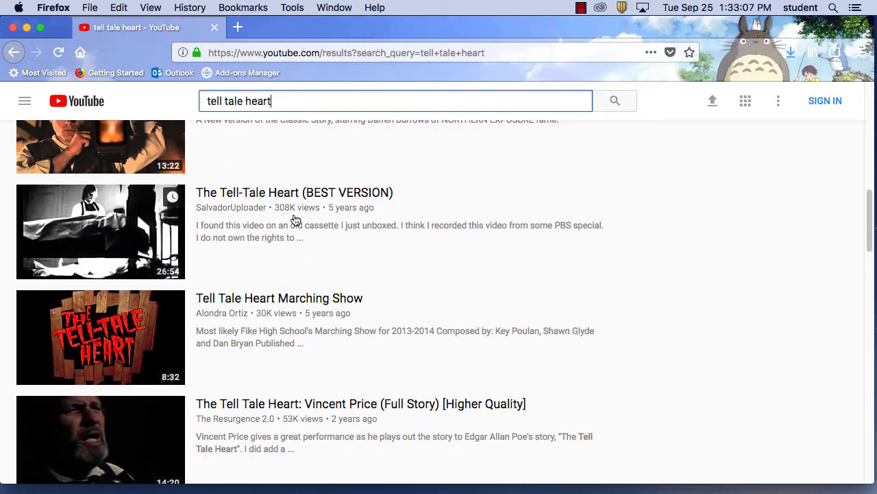
scroll(321, 226, "up", 2)
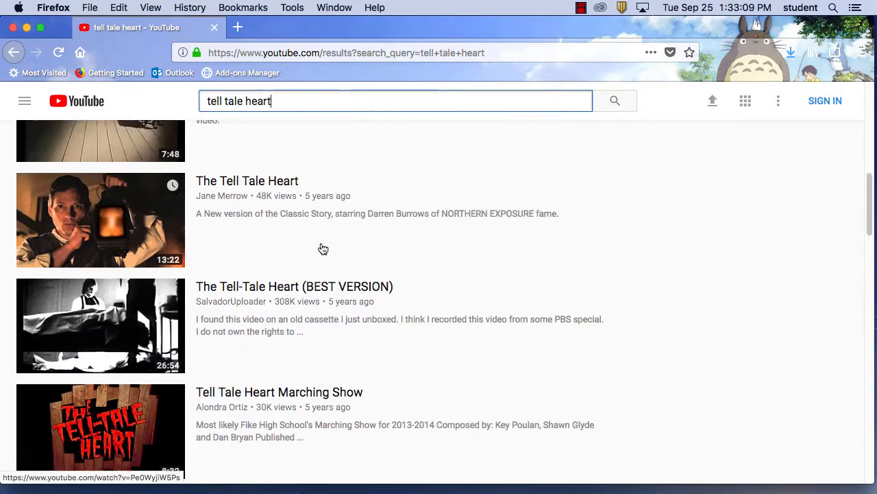
scroll(323, 248, "up", 2)
scroll(320, 247, "down", 2)
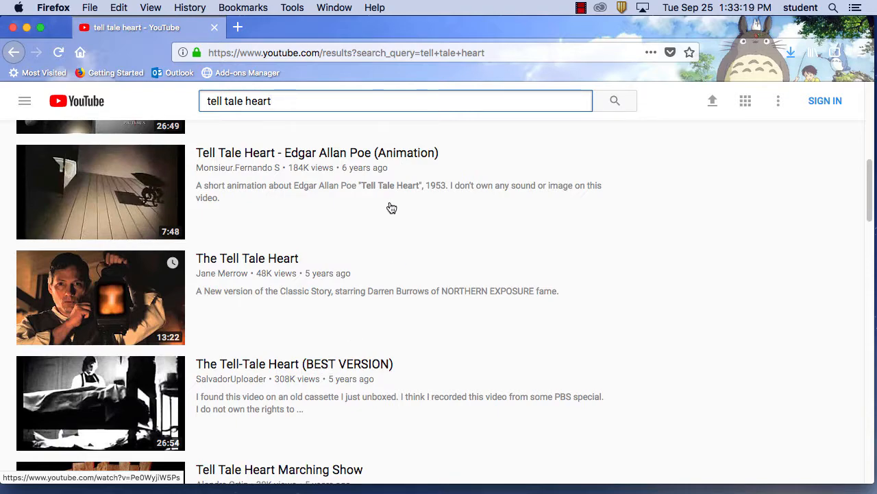
scroll(386, 192, "up", 7)
Step: Minimize YouTube to view the Canvas Lesson 5 modules, then return to Word
left_click(27, 28)
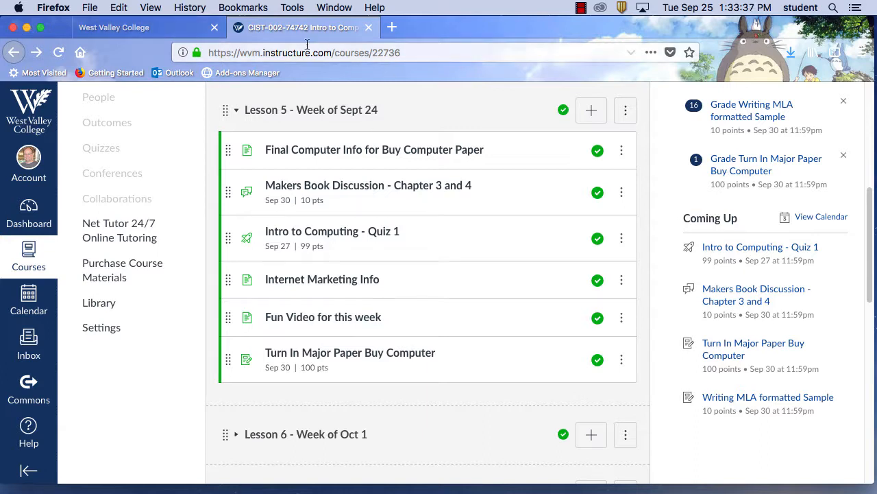
mouse_move(588, 484)
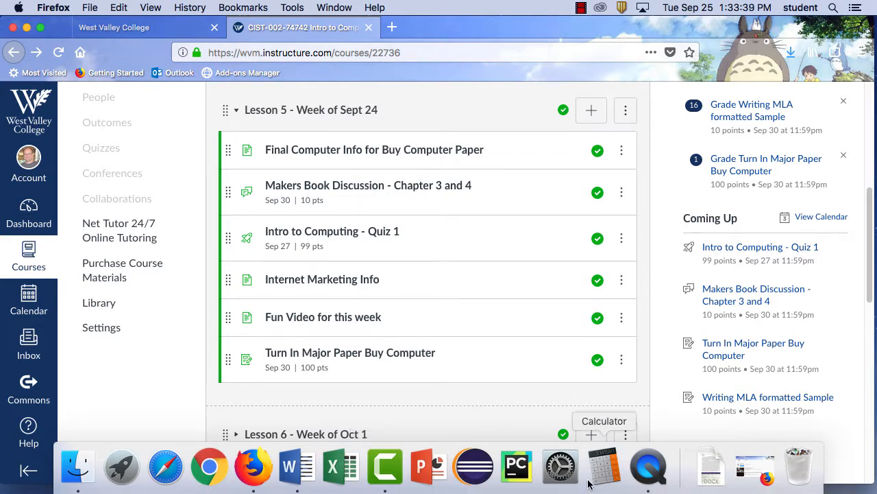
left_click(295, 468)
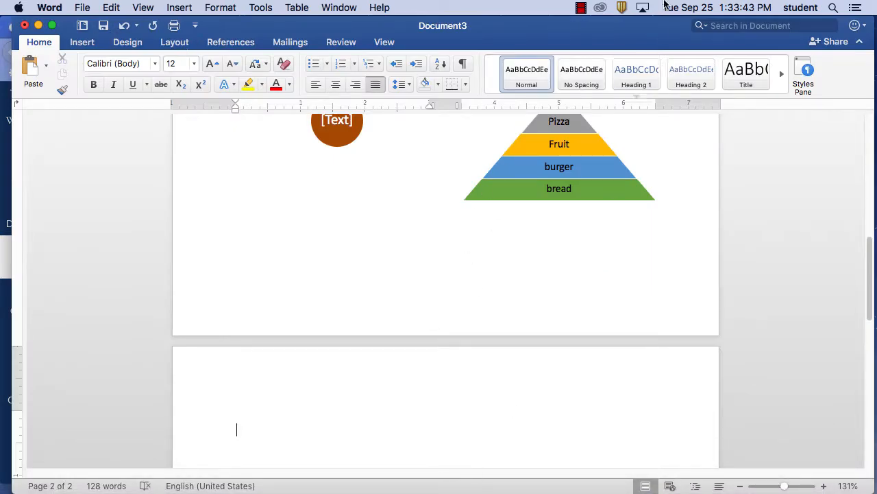
Step: Insert Annabel_Lee_Aviary.mp3 from the jeff rascov2 folder as an audio clip at the top of page 2
left_click(581, 7)
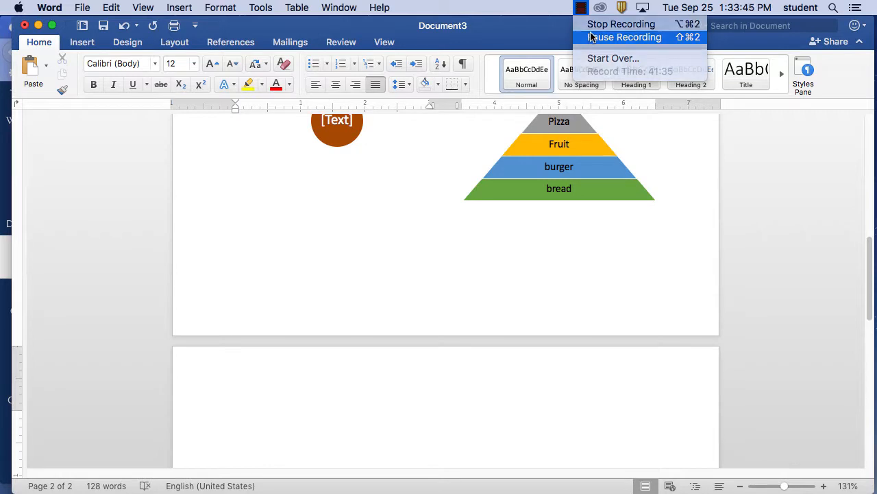
left_click(603, 35)
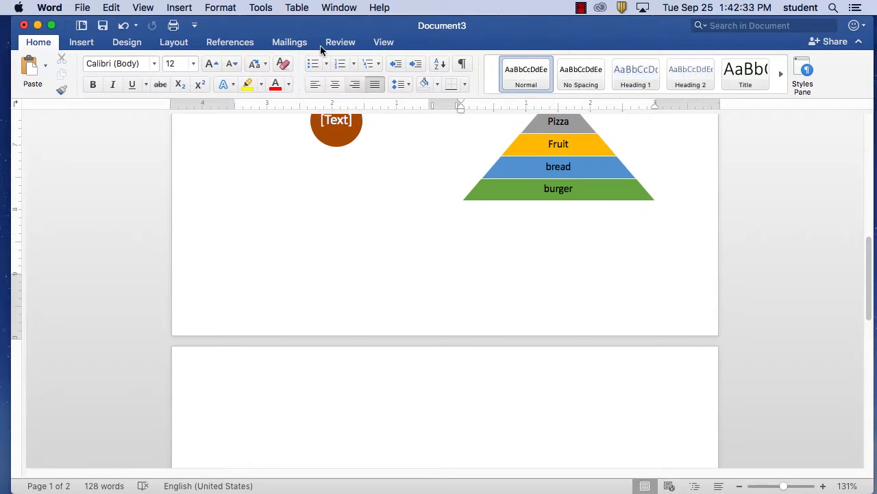
left_click(330, 386)
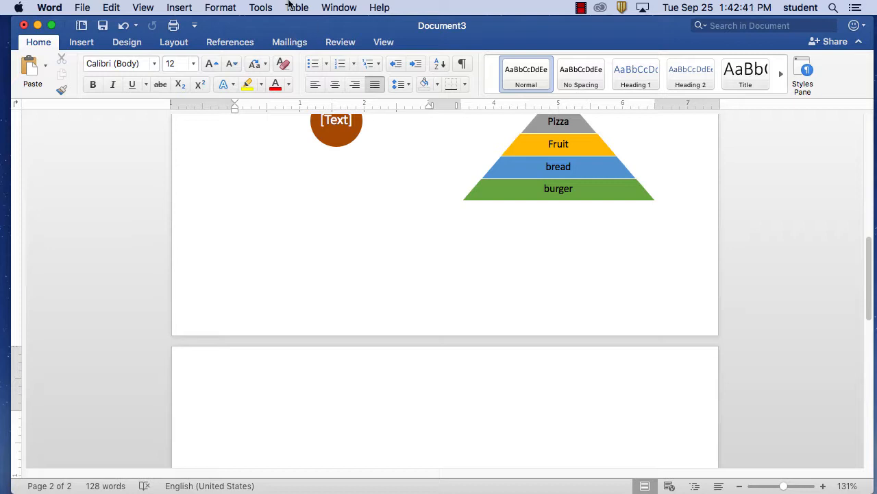
left_click(177, 7)
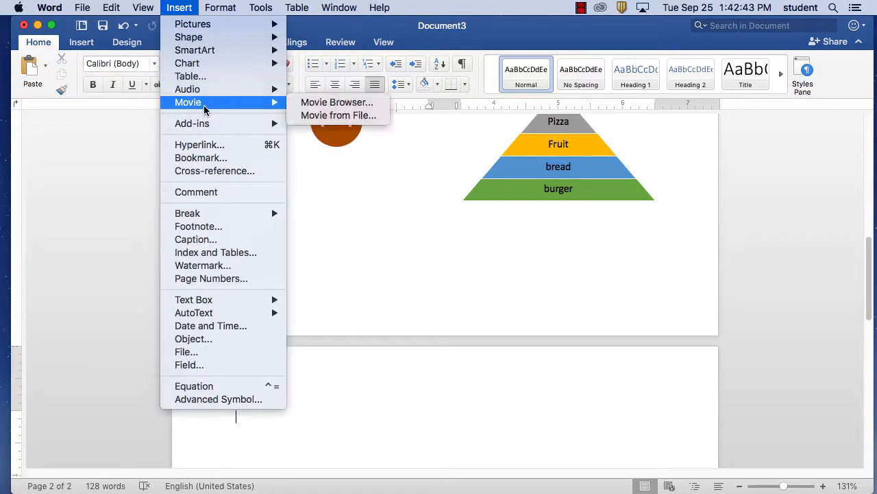
mouse_move(213, 90)
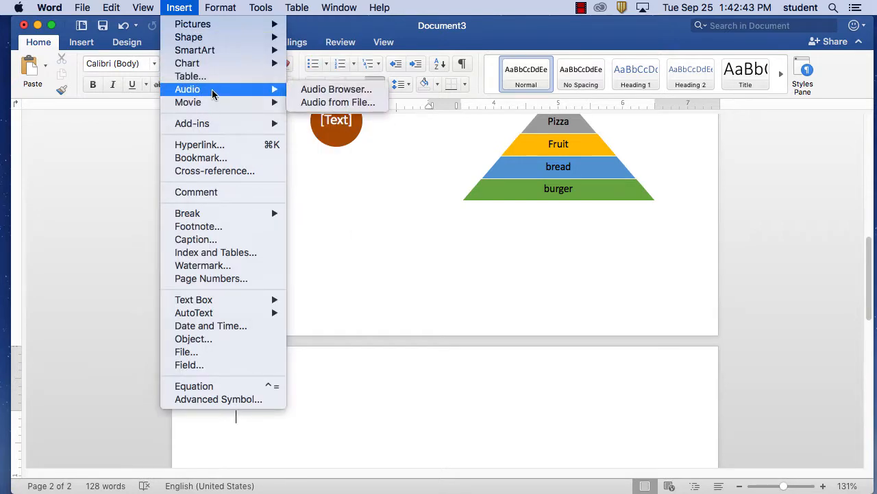
left_click(352, 104)
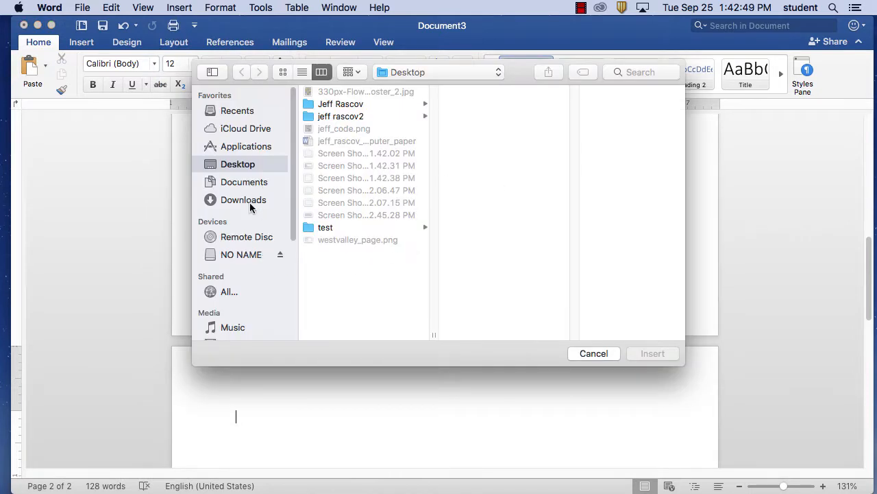
left_click(350, 117)
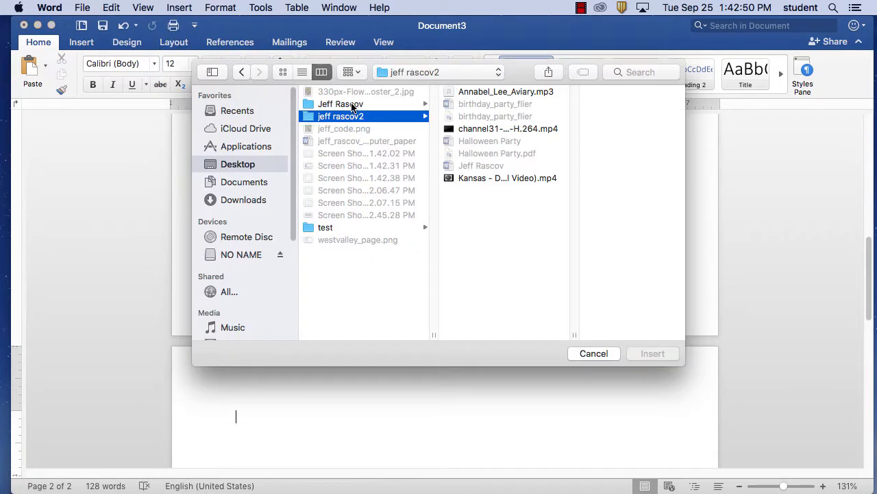
left_click(547, 91)
left_click(656, 353)
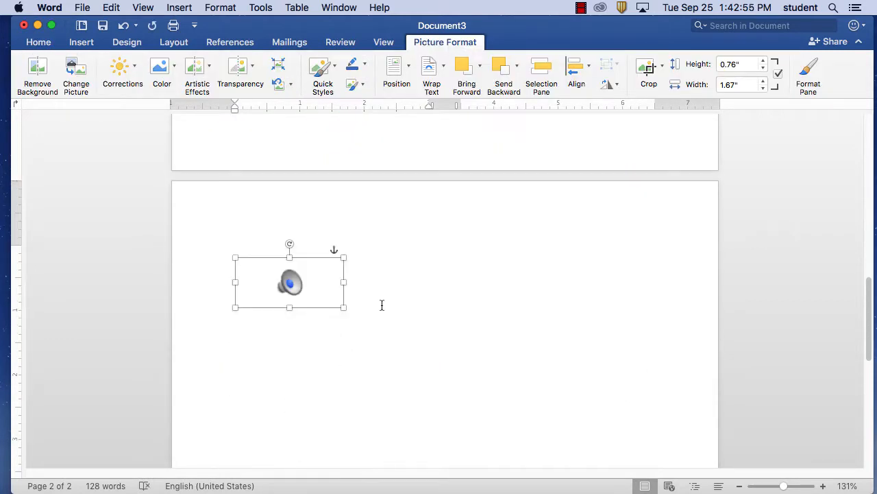
left_click(382, 336)
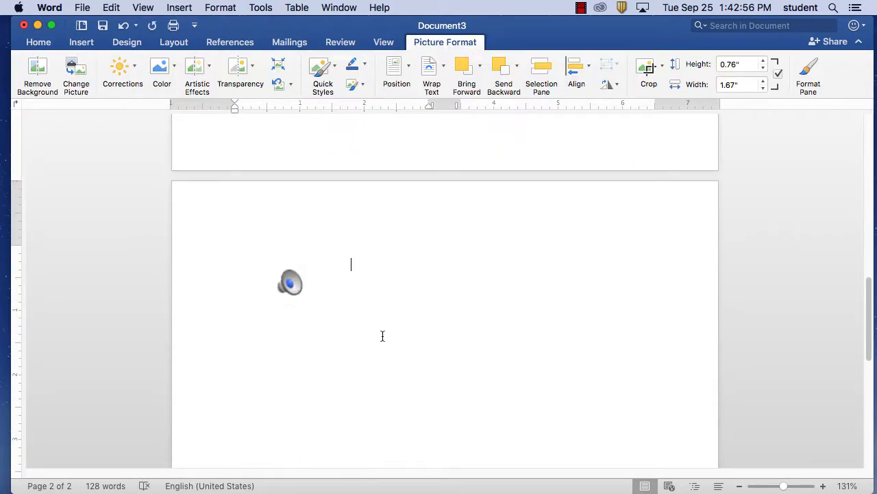
left_click(290, 284)
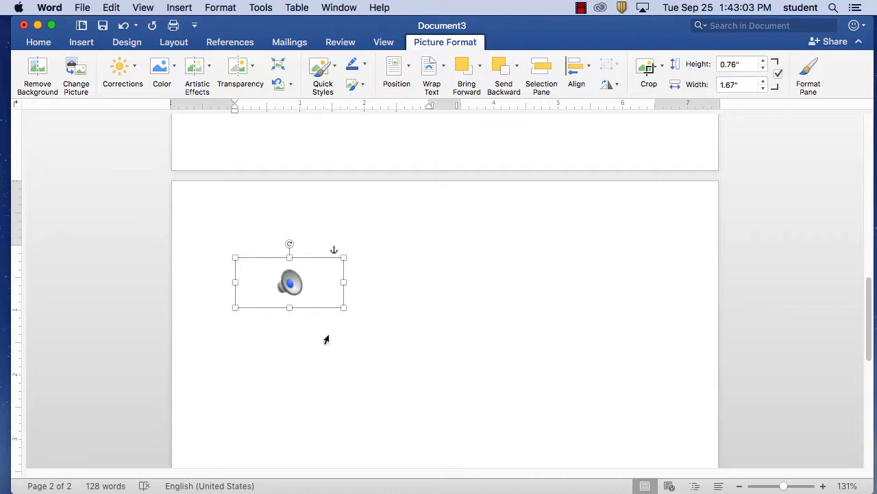
left_click(278, 330)
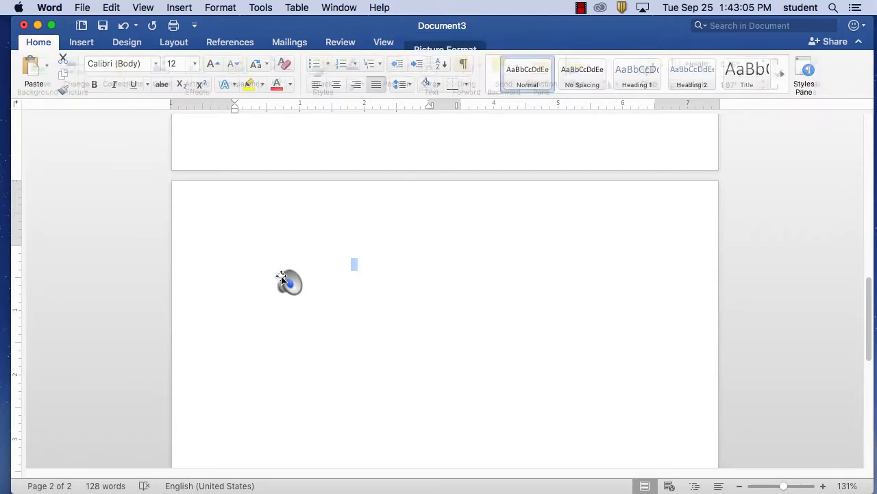
left_click(290, 282)
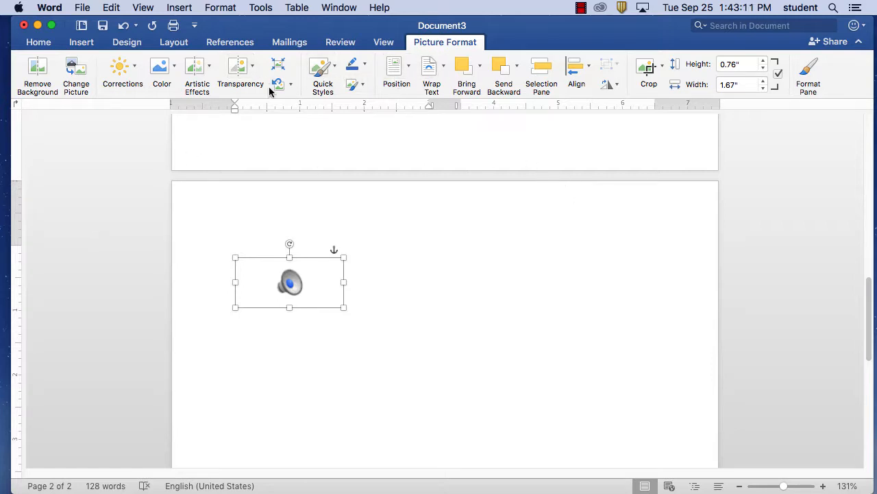
left_click(288, 273)
left_click(296, 278)
left_click(295, 278)
left_click(353, 334)
left_click(372, 296)
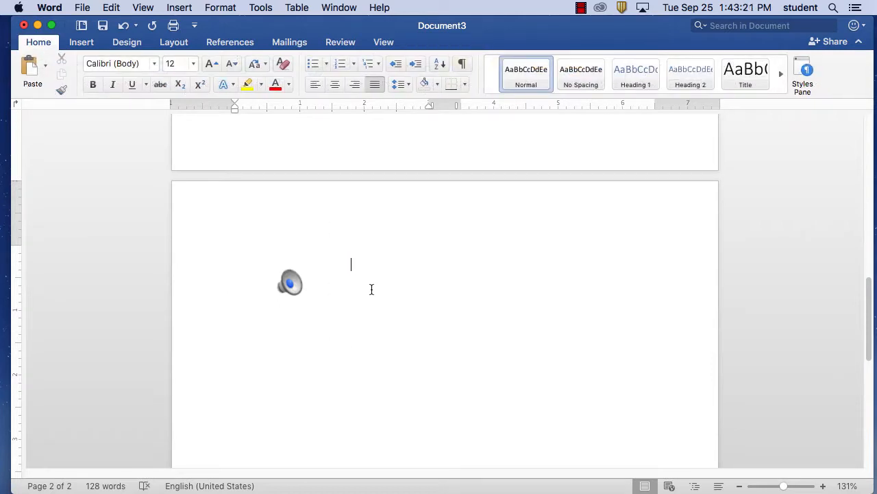
Step: Browse the items and submenus of Word's Insert menu
left_click(192, 6)
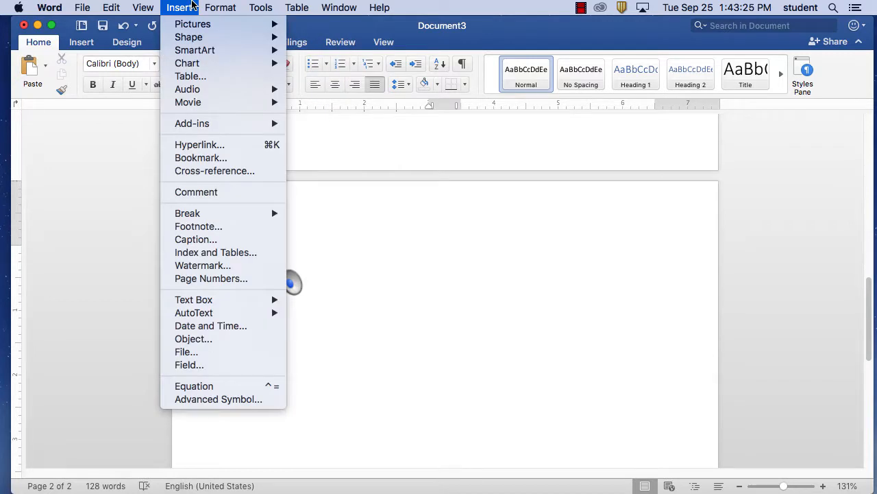
mouse_move(200, 103)
mouse_move(210, 129)
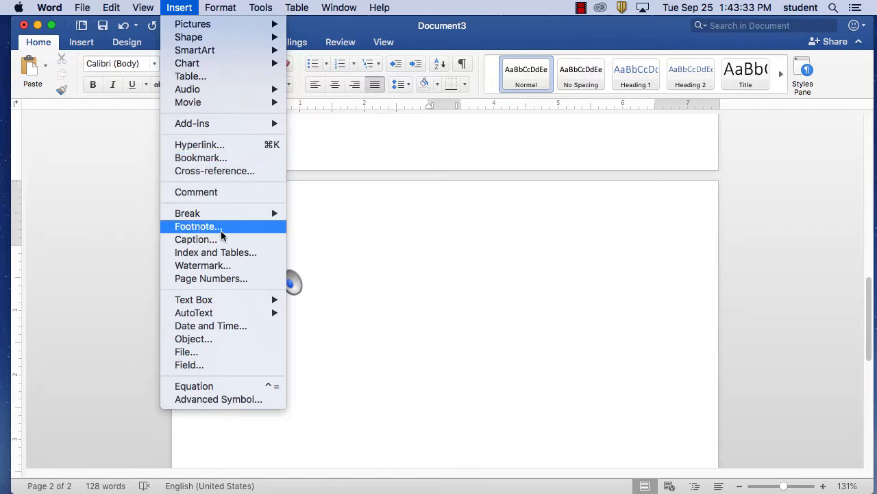
mouse_move(221, 218)
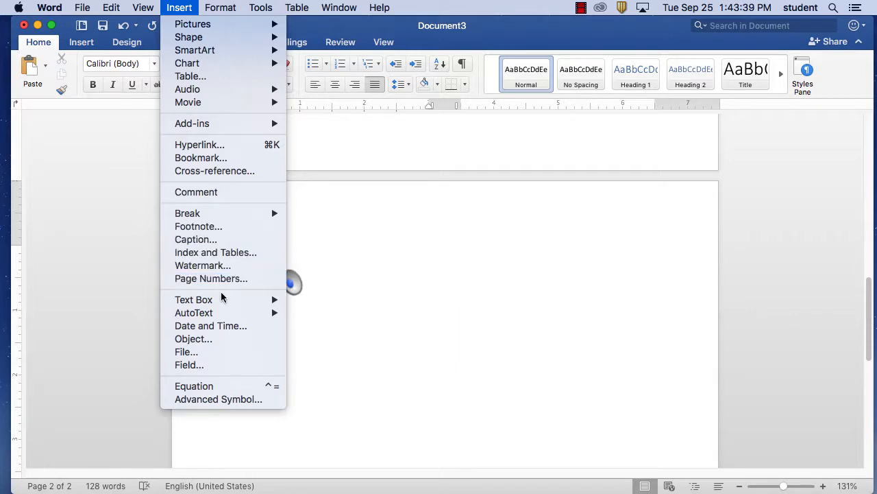
mouse_move(223, 301)
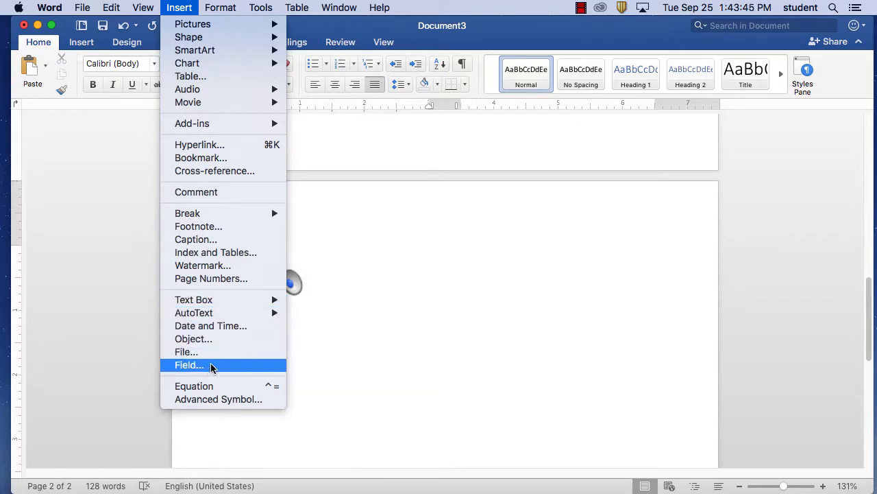
Step: Insert a Greek capital Kappa from the Symbol font on page 2 via Advanced Symbol
left_click(212, 399)
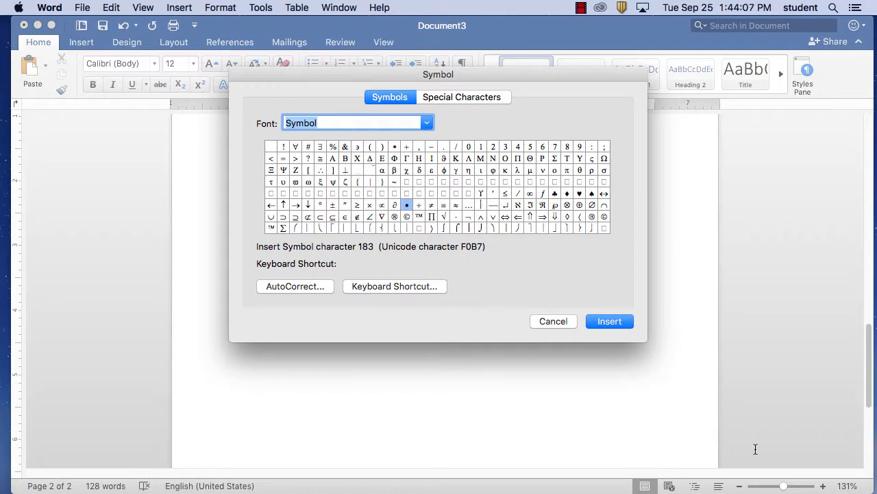
left_click_drag(462, 75, 647, 58)
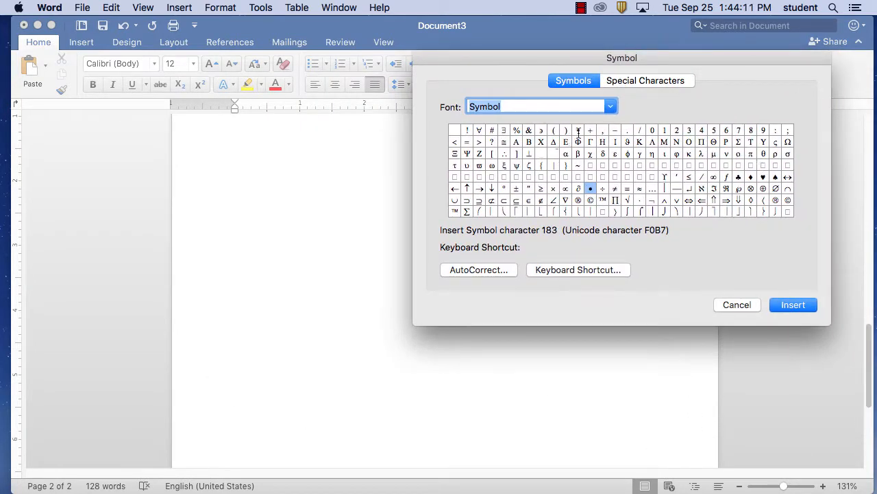
left_click(645, 81)
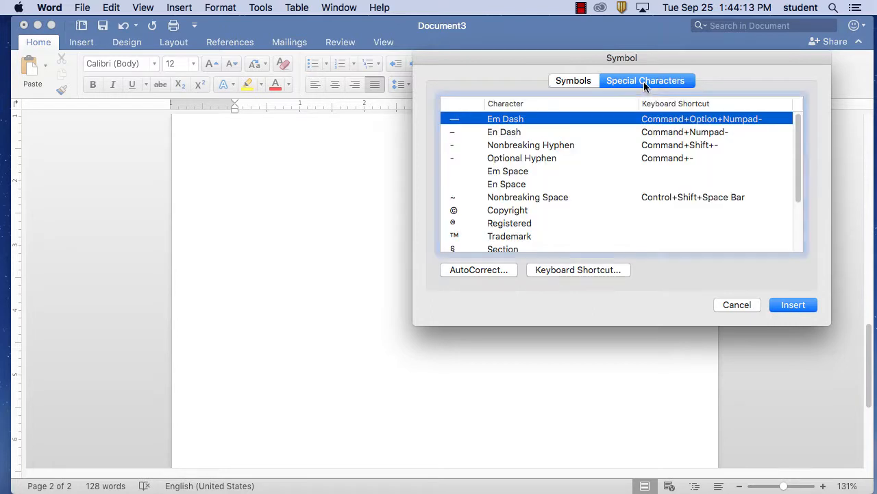
left_click(567, 81)
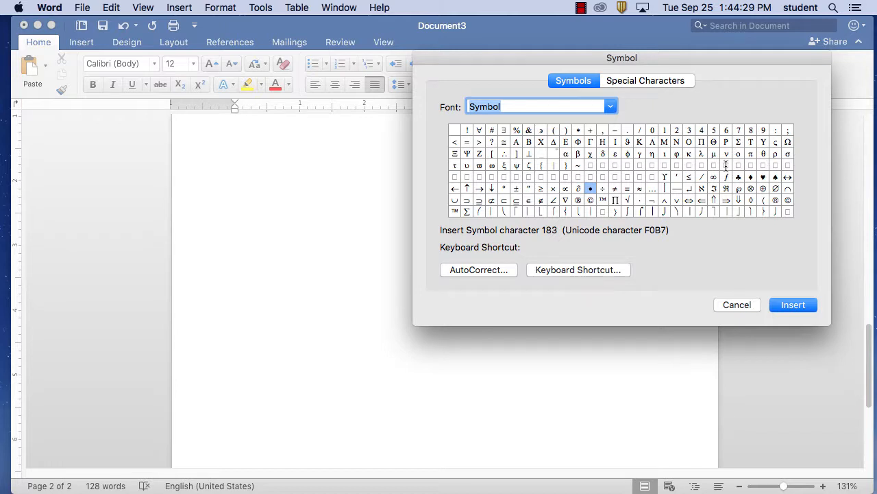
left_click(656, 81)
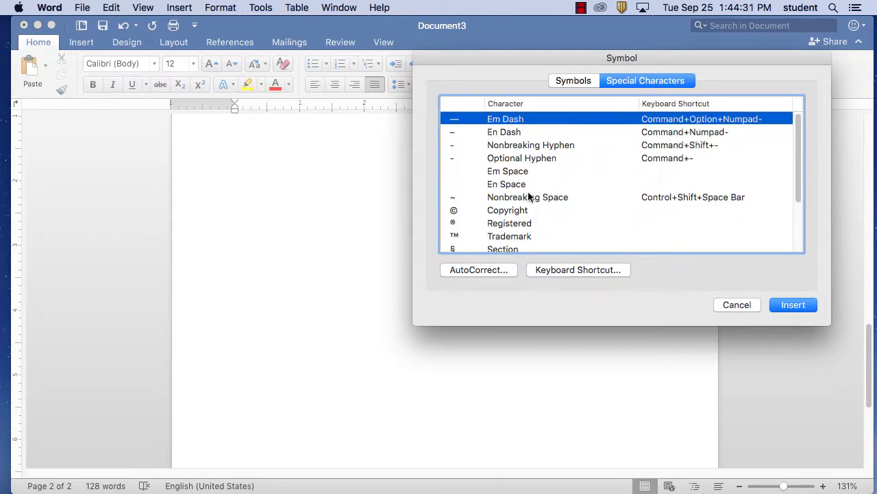
scroll(531, 198, "down", 3)
scroll(542, 207, "up", 3)
scroll(541, 206, "down", 3)
scroll(541, 205, "up", 3)
left_click(574, 81)
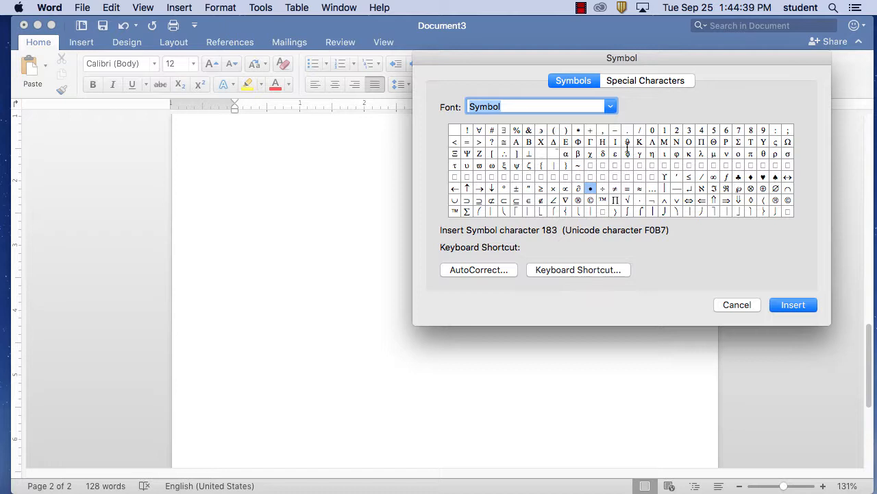
double_click(640, 141)
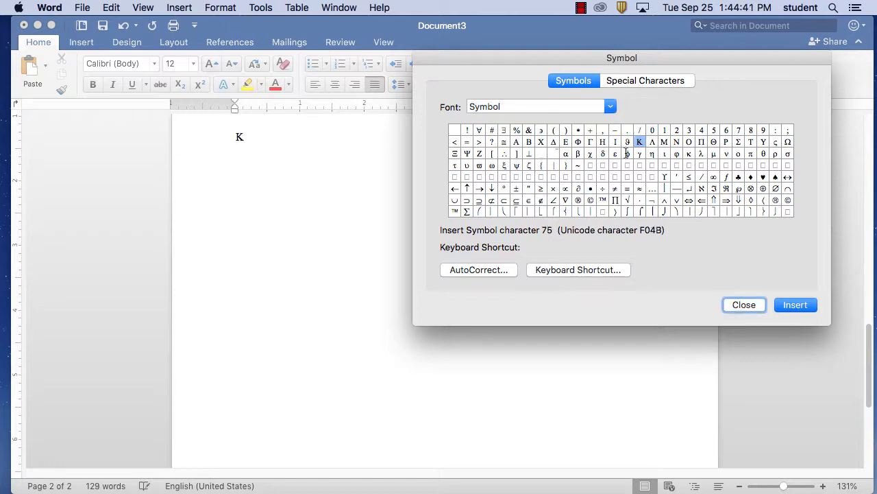
left_click(744, 305)
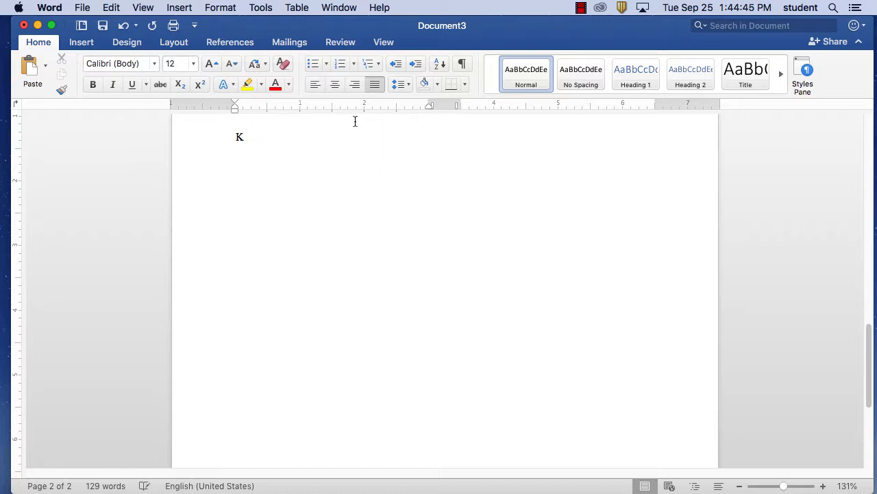
Step: Insert a new equation containing the symbols ≫, ∩, Δ, ∇ and ≅
left_click(184, 7)
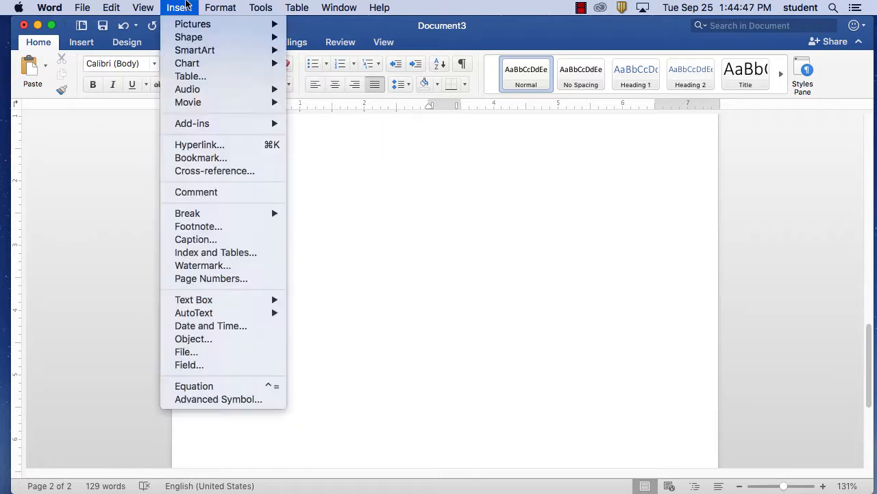
left_click(259, 387)
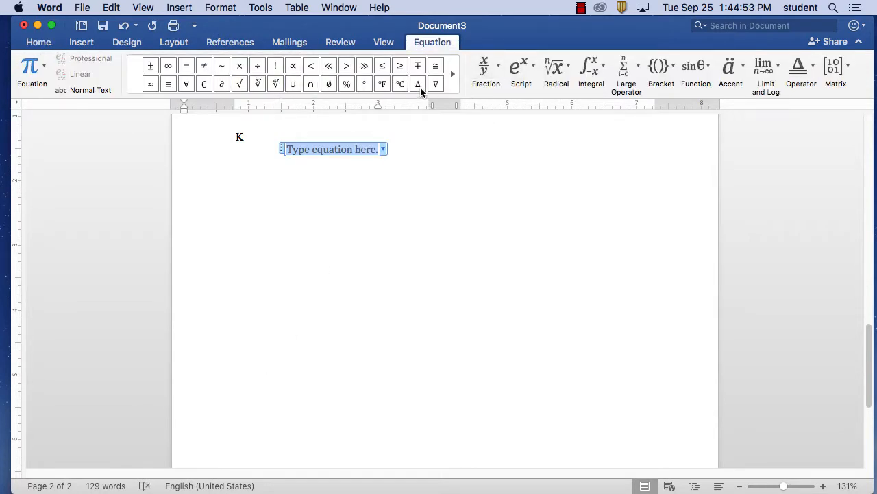
left_click(366, 66)
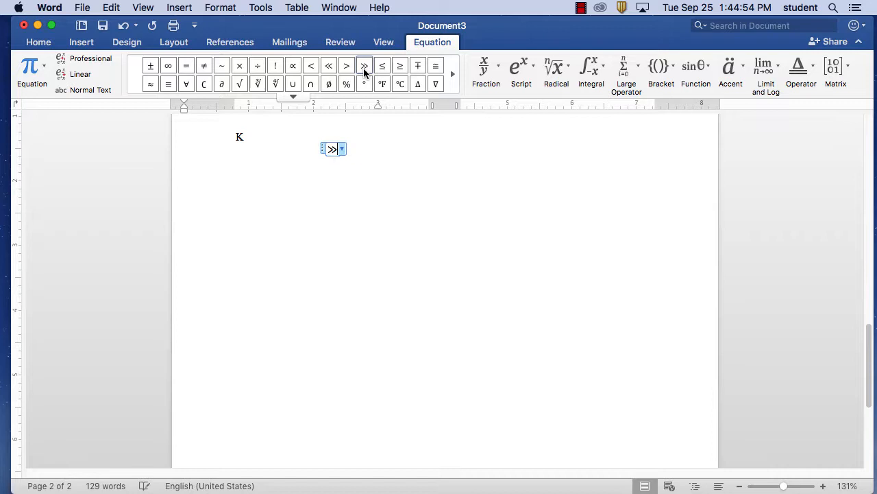
left_click(311, 84)
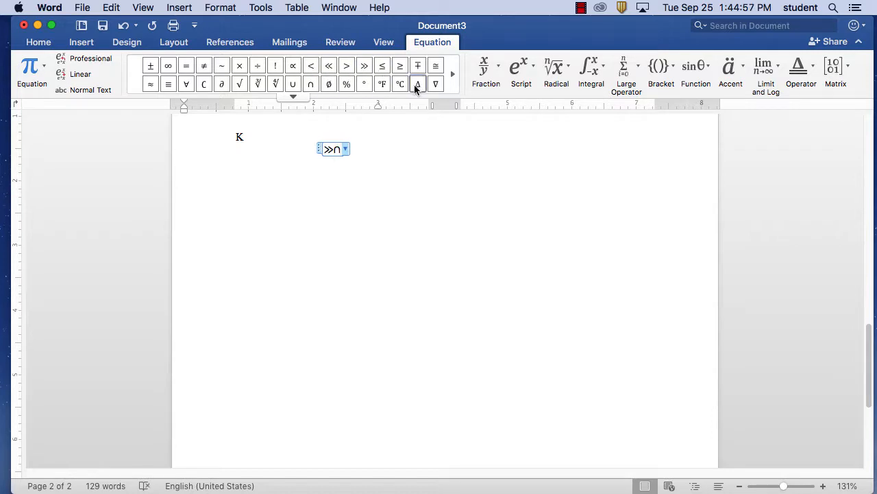
left_click(417, 83)
left_click(435, 84)
left_click(435, 65)
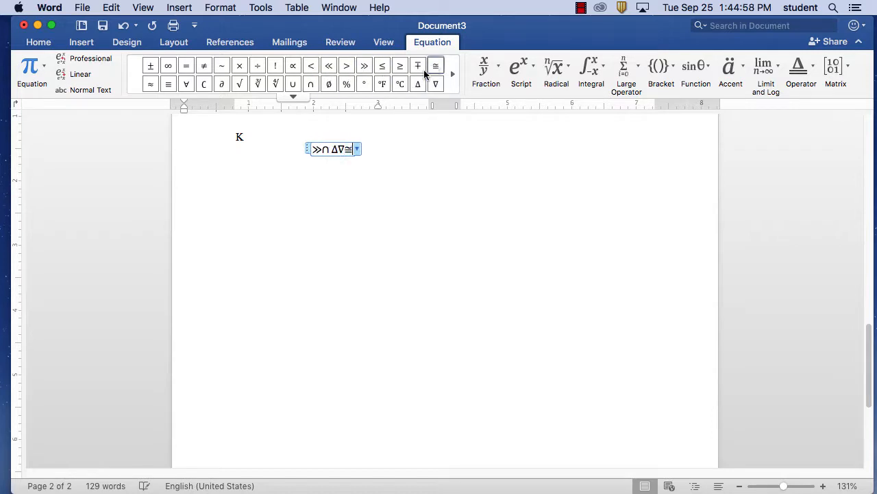
Step: Set the equation to Professional display and start a new line beneath it
left_click(358, 150)
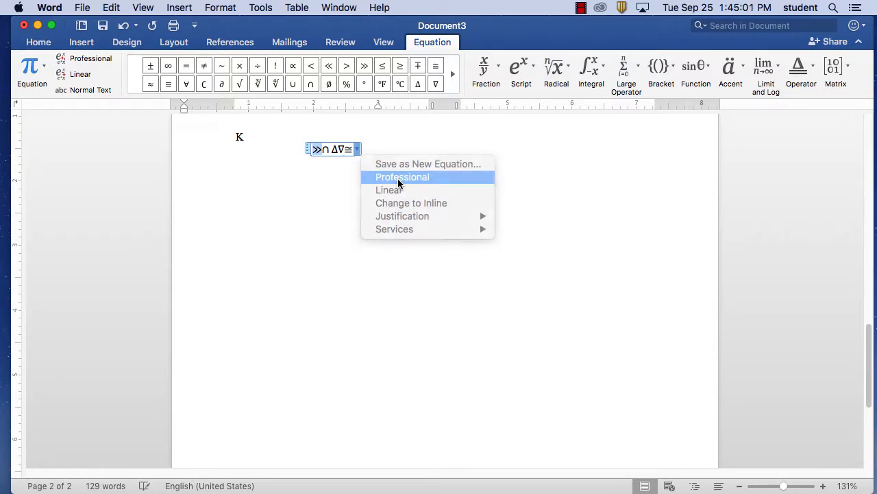
left_click(399, 181)
left_click(358, 150)
mouse_move(400, 217)
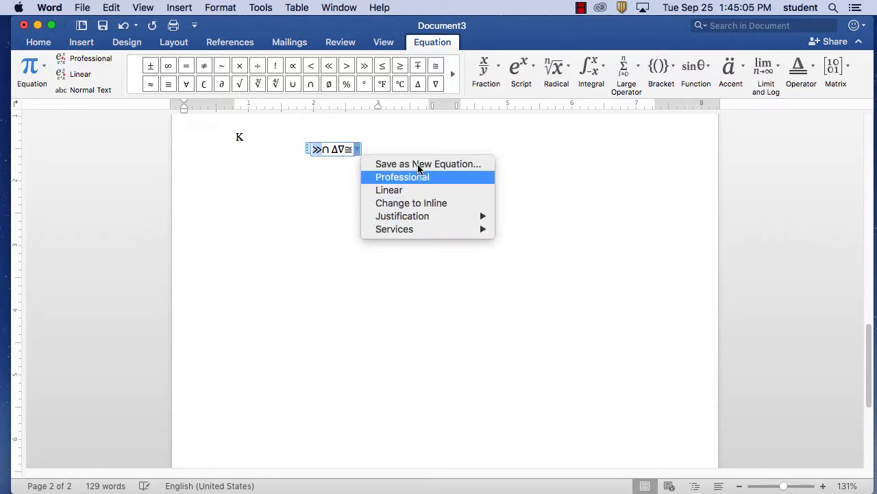
left_click(377, 145)
left_click(377, 151)
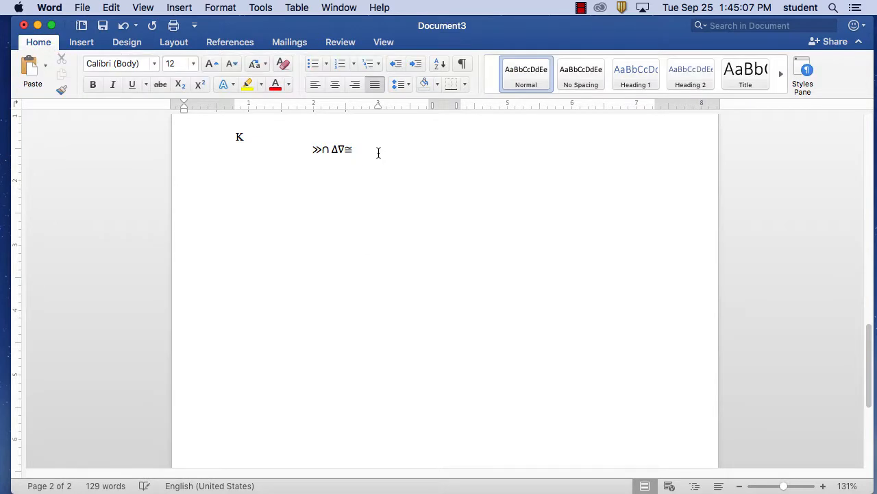
key("Return")
left_click(188, 7)
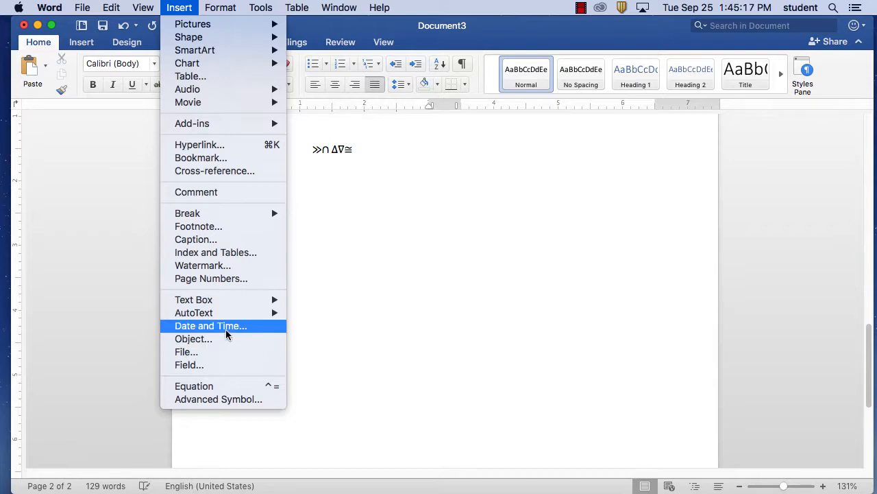
Step: Dismiss the Insert menu and show the ribbon's Insert tab tools
mouse_move(240, 317)
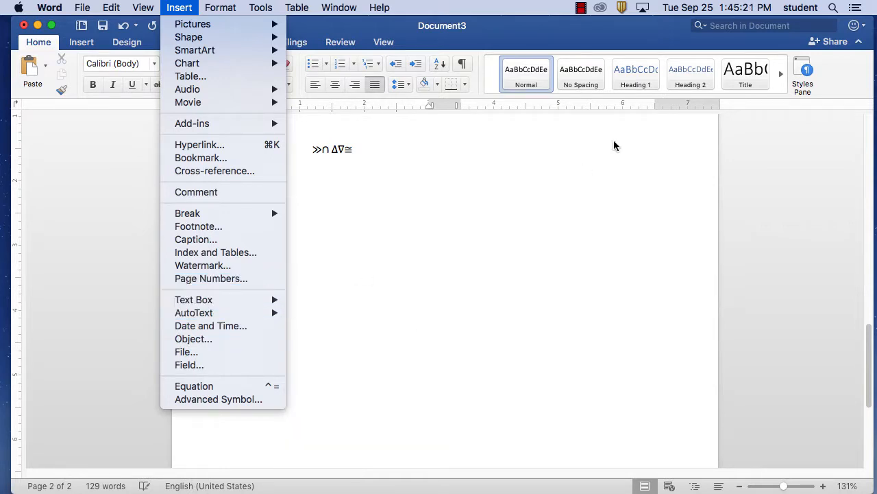
left_click(553, 151)
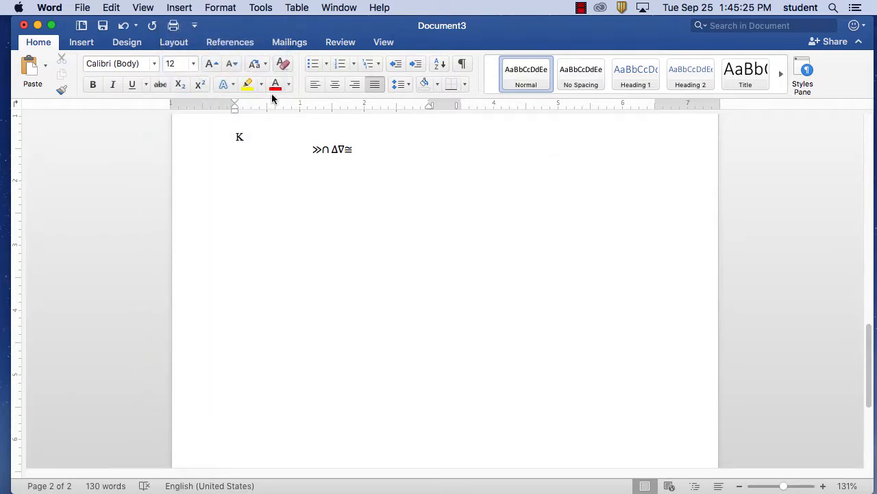
left_click(76, 42)
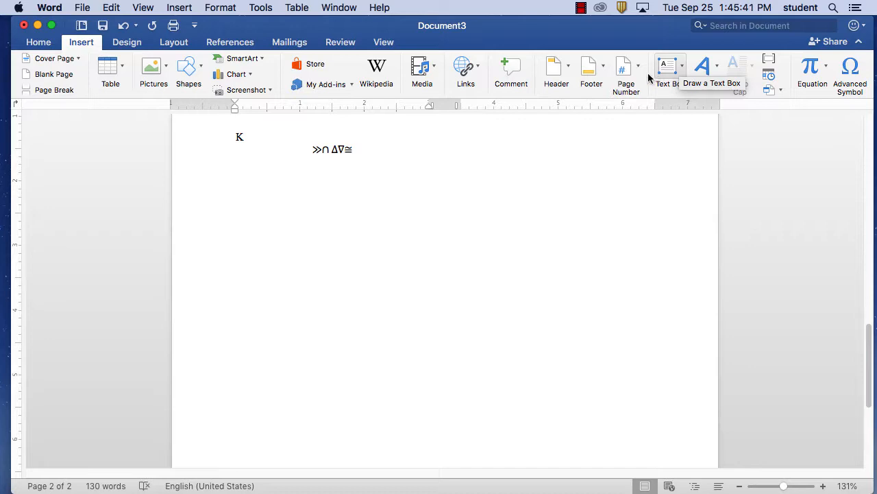
Step: Draw a text box over the top of the flower picture and type 'These are Flowers'
scroll(627, 268, "up", 10)
scroll(569, 192, "up", 5)
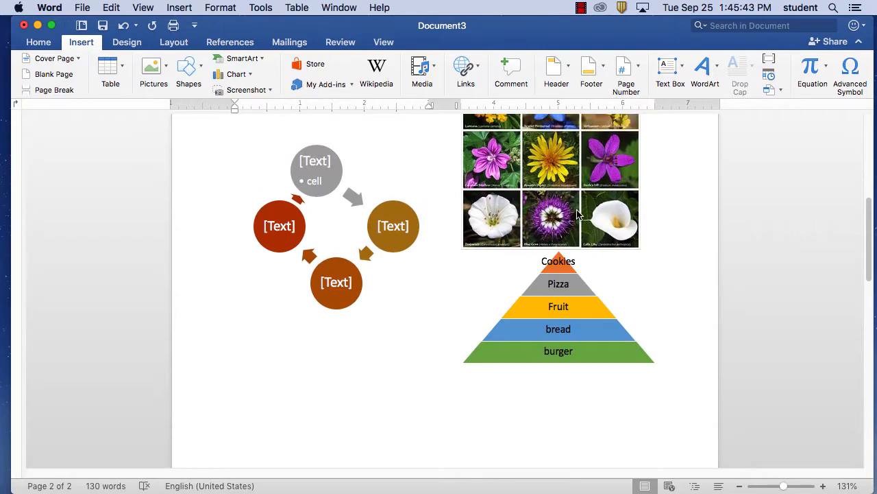
scroll(576, 210, "down", 5)
left_click(557, 201)
scroll(674, 278, "up", 6)
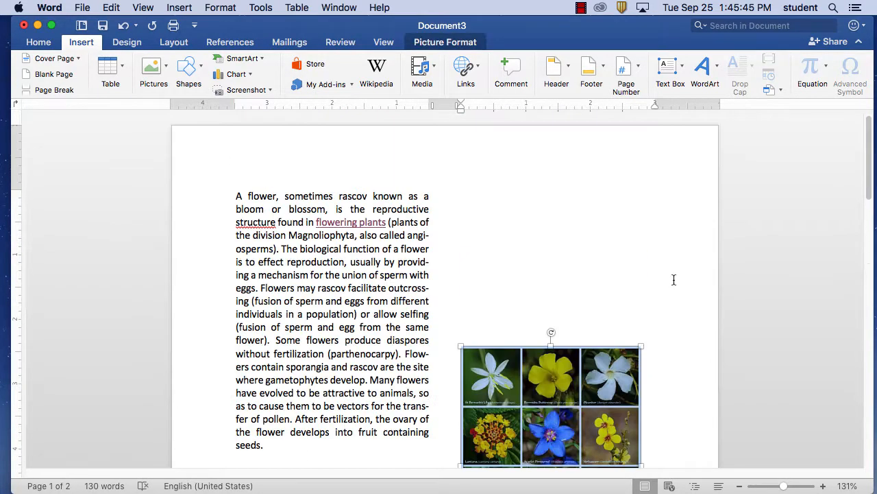
scroll(678, 278, "down", 5)
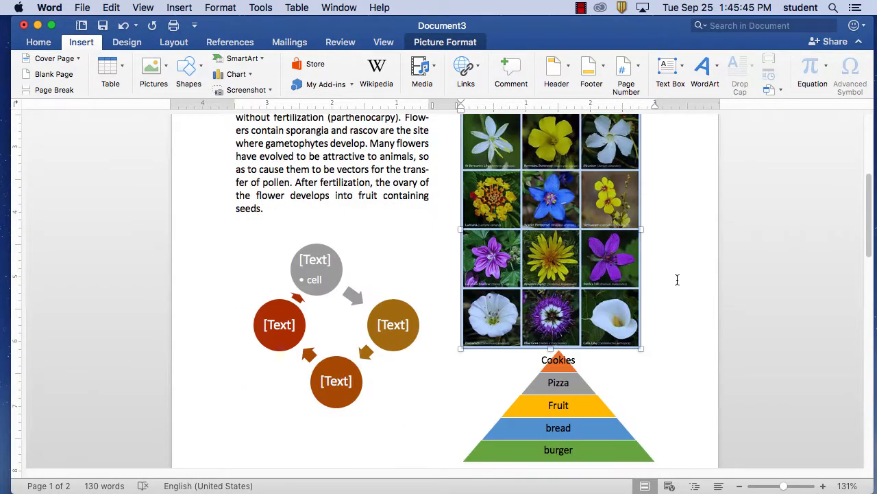
left_click(666, 223)
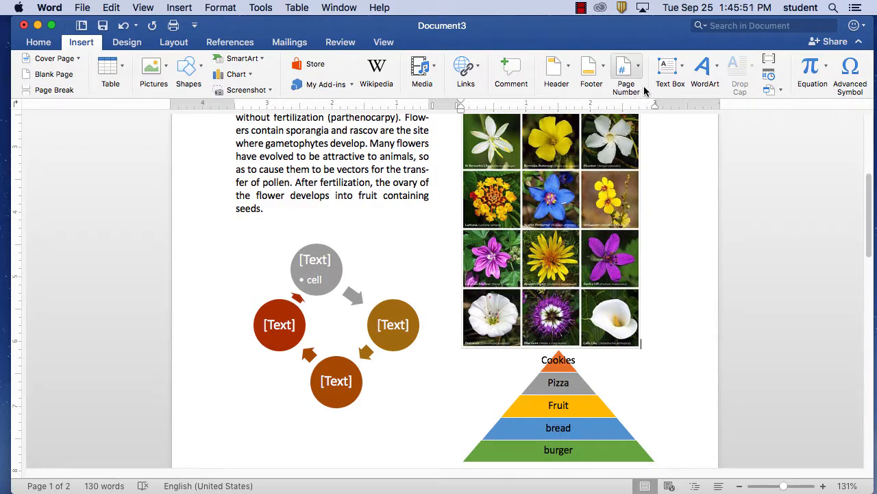
left_click(682, 66)
left_click(689, 91)
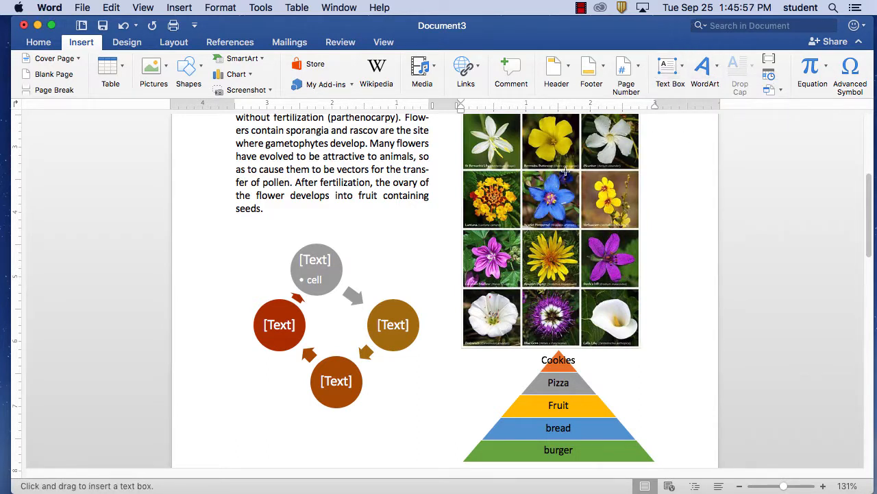
mouse_move(490, 129)
left_mouse_down()
mouse_move(610, 199)
mouse_move(610, 189)
left_mouse_up()
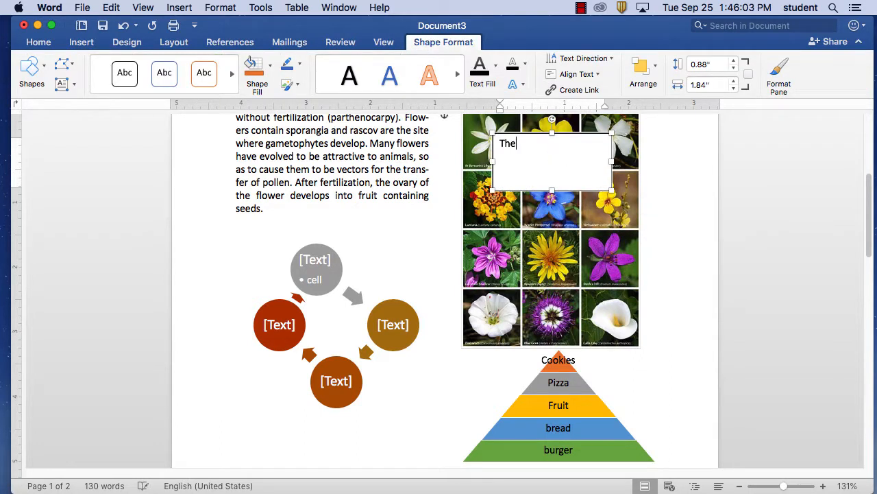
type("These are Flowers")
Step: Shrink the caption box to one line high and give it a gold WordArt style
left_click(680, 243)
left_click(589, 166)
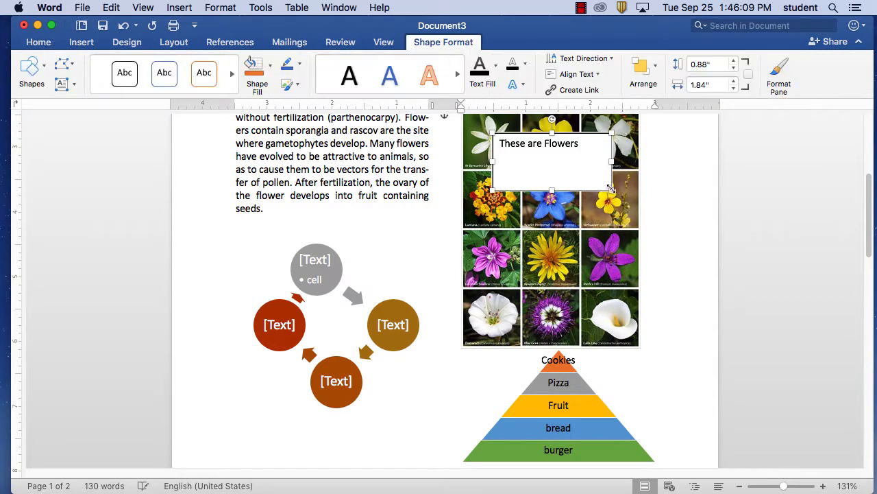
left_click_drag(609, 190, 618, 161)
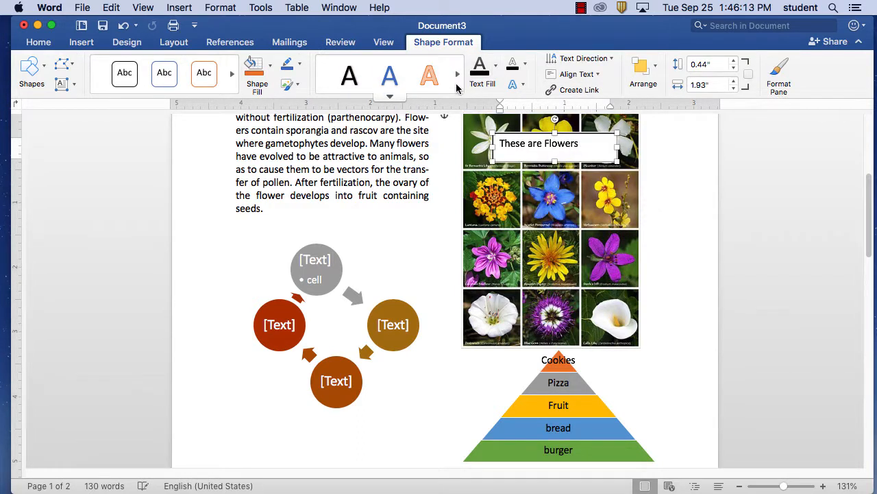
left_click(432, 81)
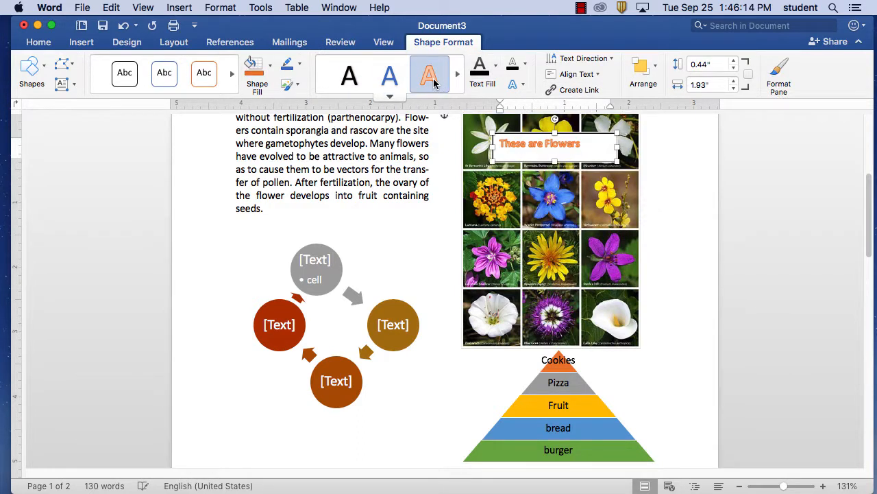
scroll(394, 74, "down", 1)
left_click(395, 73)
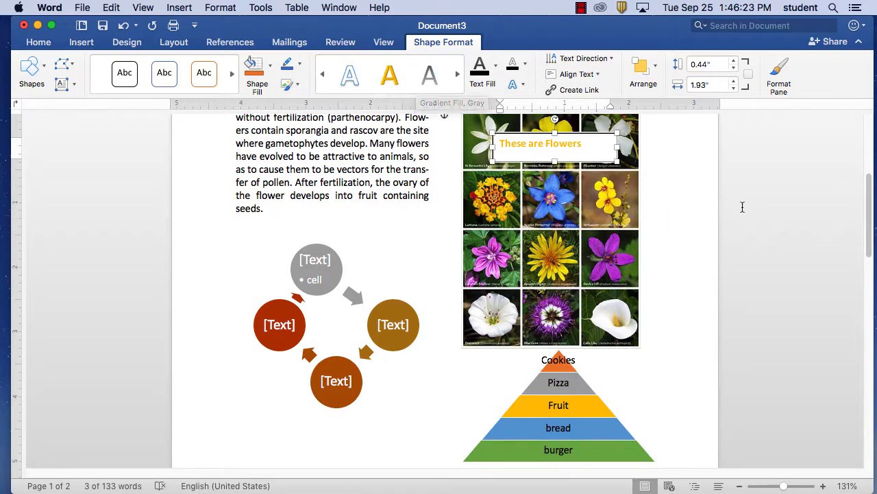
left_click(693, 202)
scroll(754, 271, "up", 5)
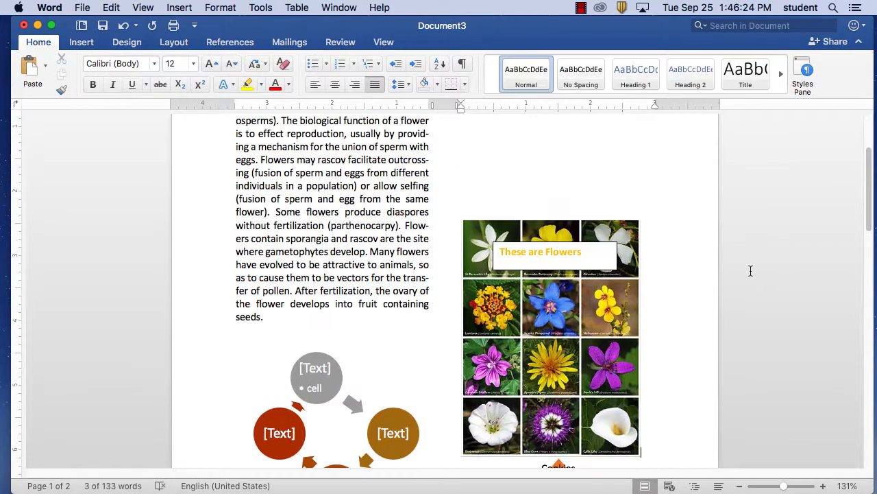
Step: Tilt the 'These are Flowers' box diagonally across the top of the flower photo grid
left_click(566, 253)
left_click_drag(534, 251, 571, 284)
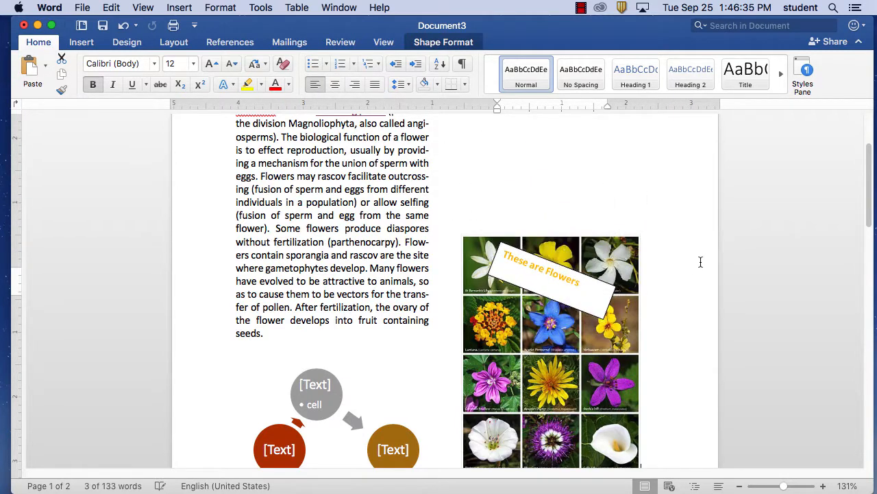
left_click(700, 260)
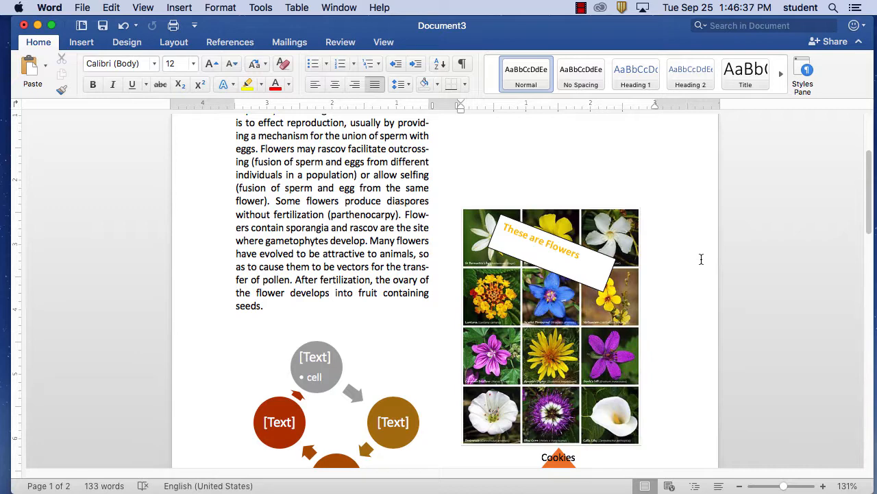
left_click(75, 44)
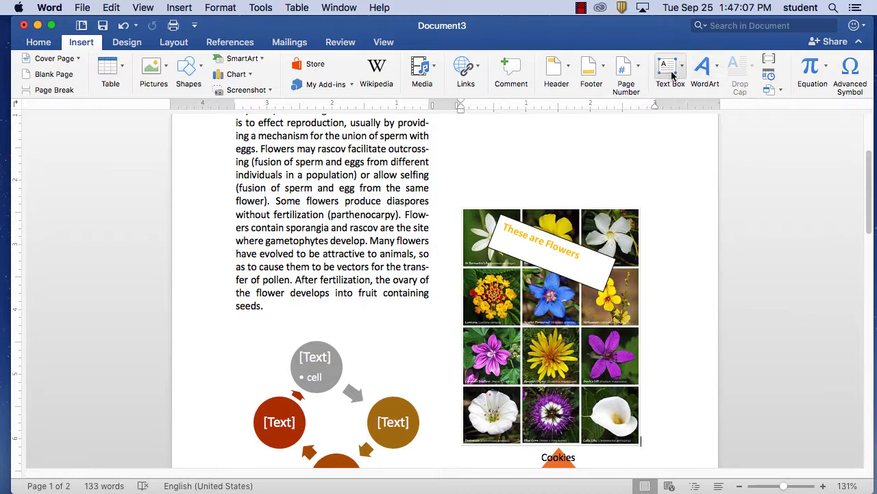
Step: Insert a blue outlined 'Your text here' WordArt and move it above the flower picture
left_click(683, 72)
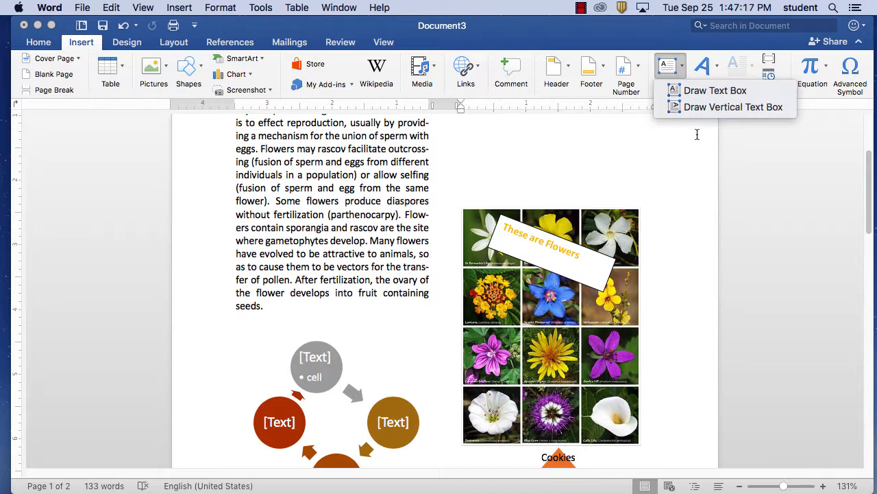
left_click(679, 151)
left_click(717, 69)
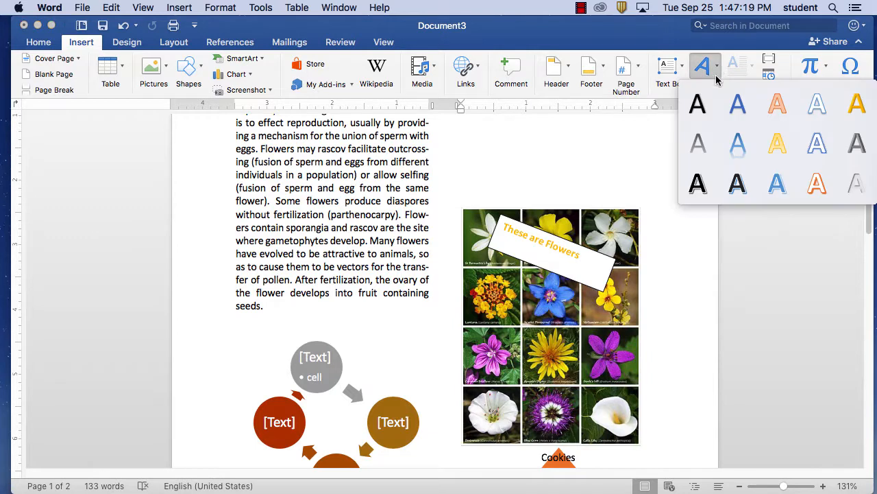
left_click(811, 149)
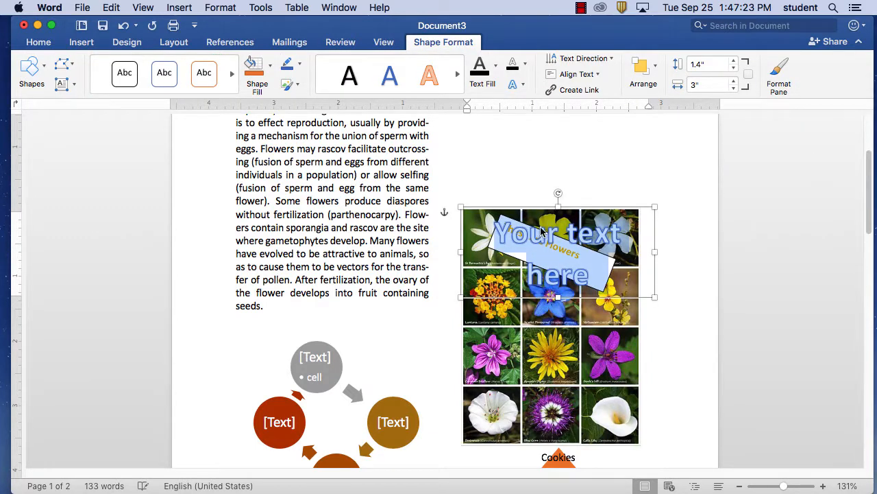
left_click_drag(538, 211, 545, 177)
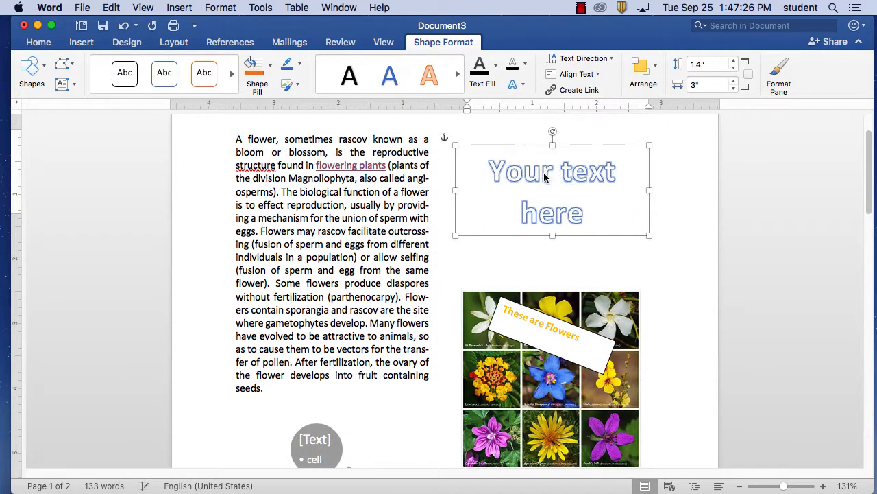
left_click(582, 218)
left_click_drag(582, 218, 504, 144)
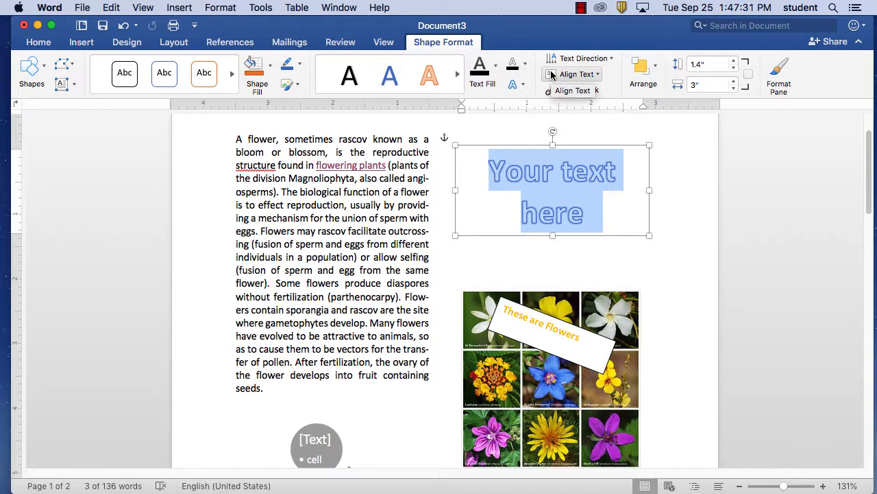
left_click(679, 199)
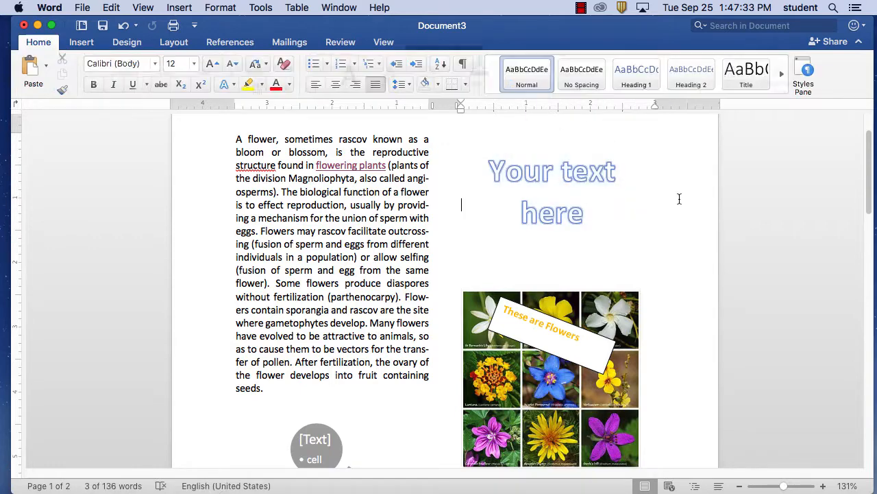
left_click(90, 44)
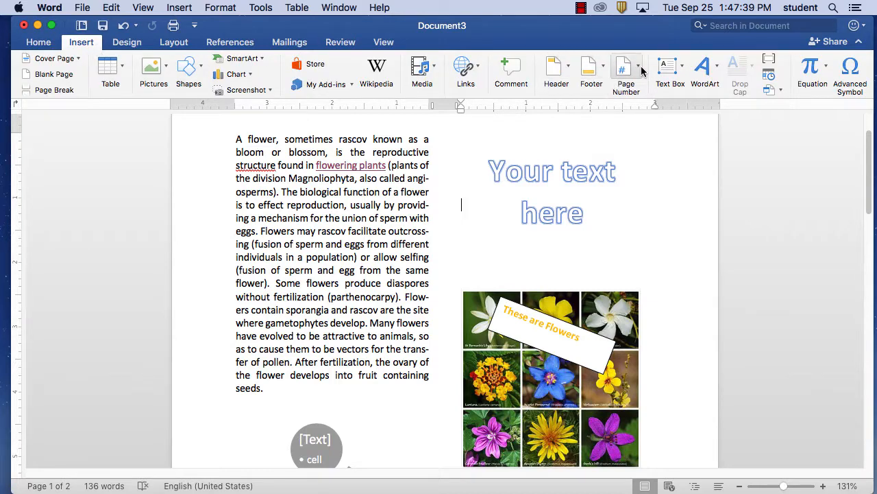
Step: Add the comment 'This is bad text' beside the 'Your text here' WordArt
left_click(511, 70)
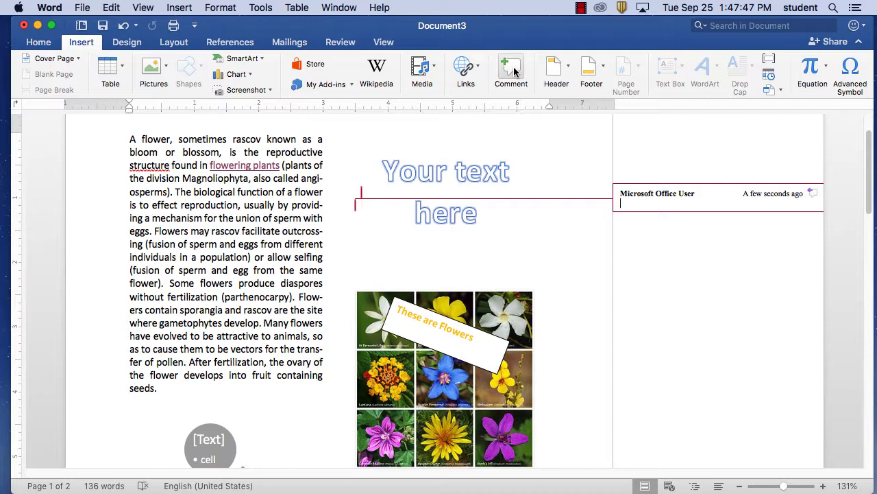
type("This is bad text")
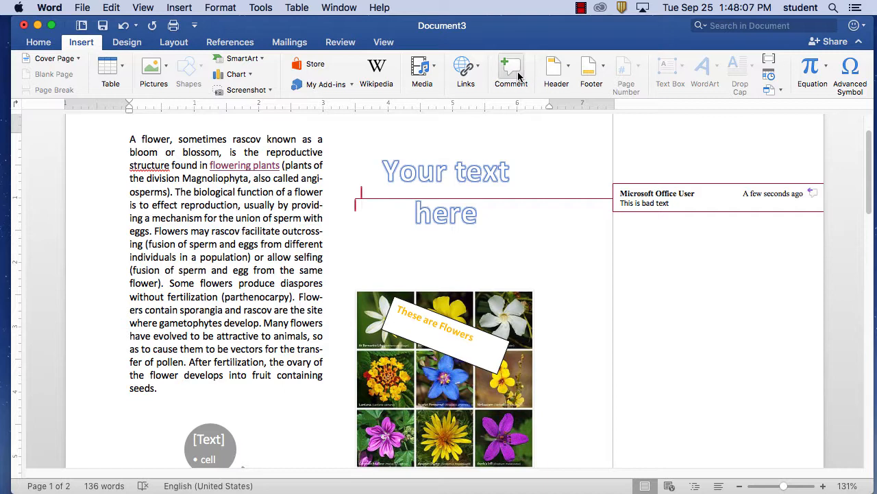
left_click(480, 73)
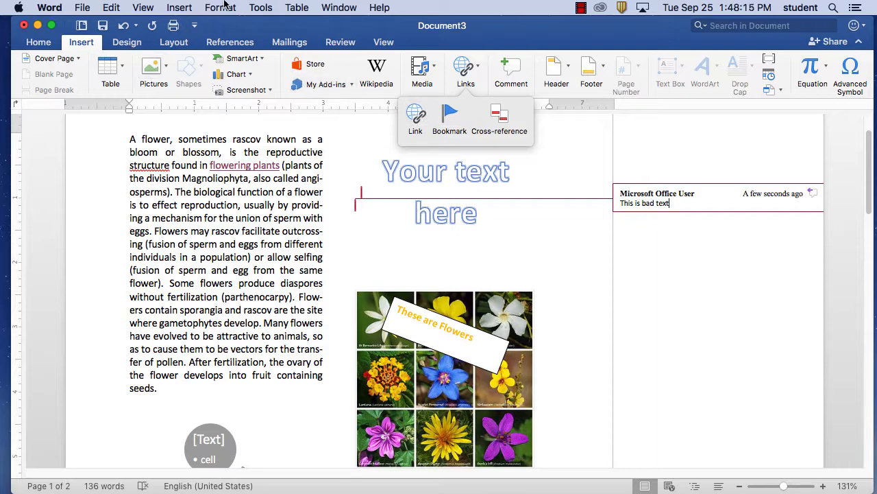
left_click(181, 8)
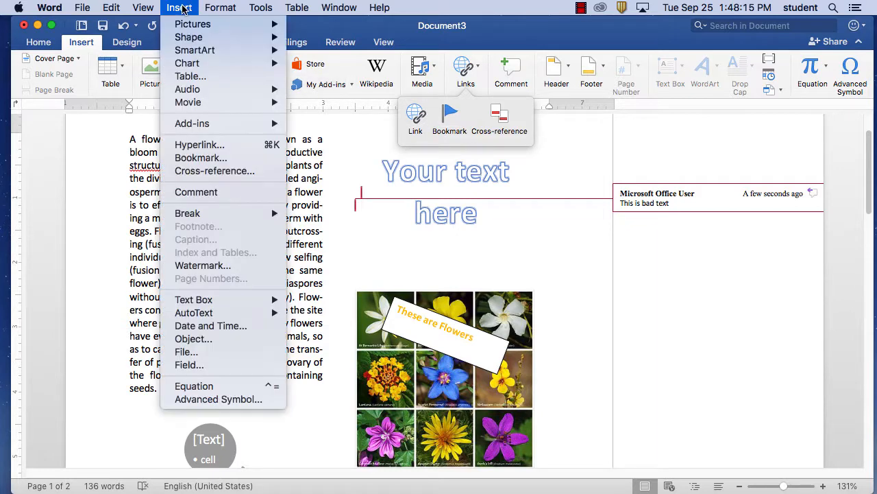
Step: Apply a horizontal text watermark using the preset word DRAFT instead of CONFIDENTIAL
left_click(211, 268)
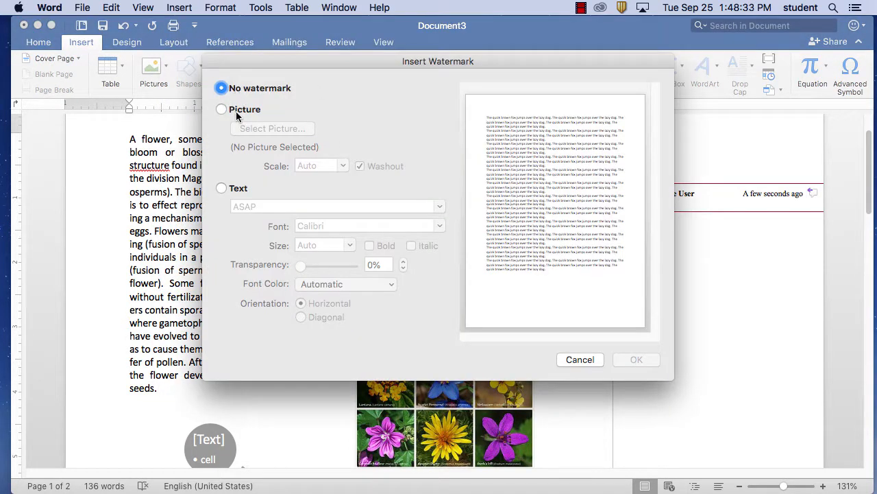
left_click(240, 190)
left_click(441, 207)
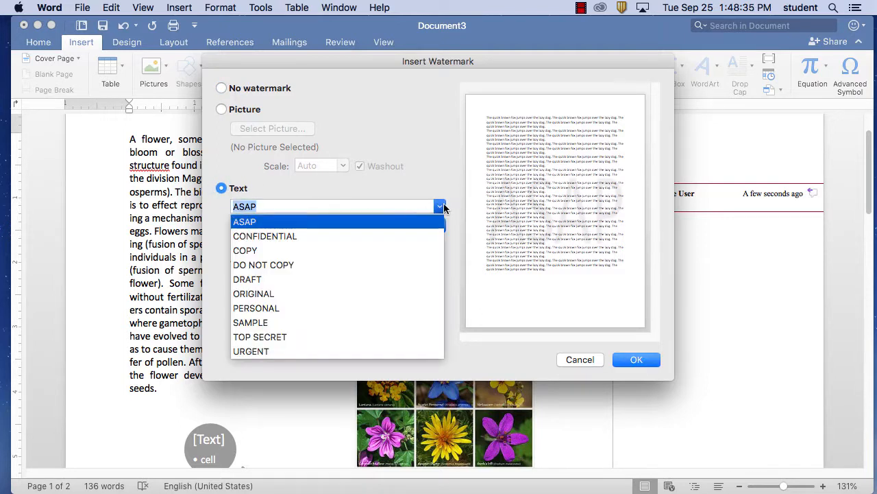
left_click(304, 236)
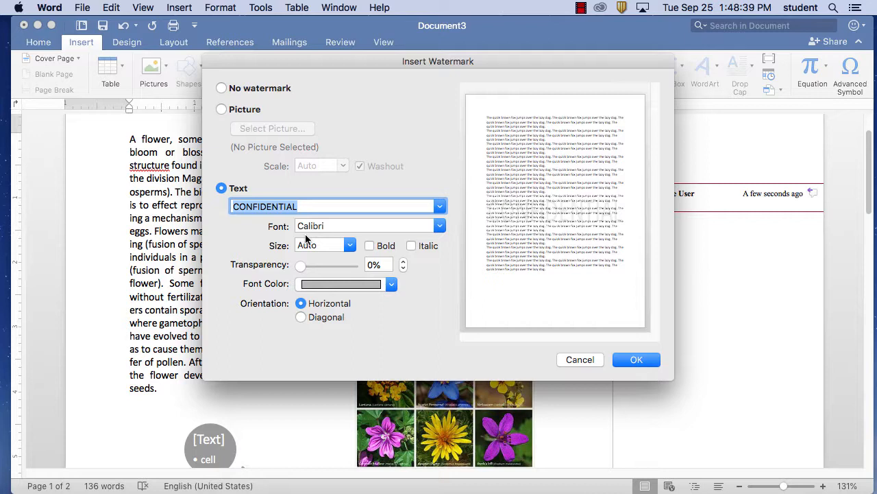
left_click(440, 207)
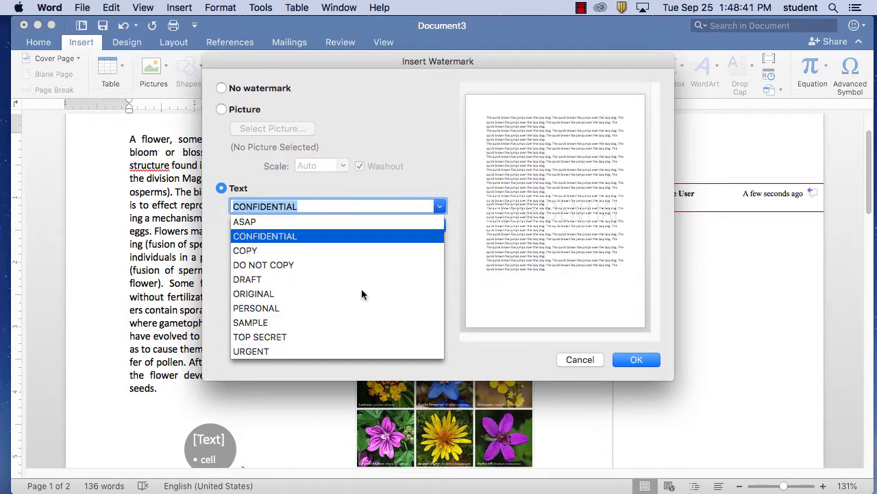
left_click(264, 281)
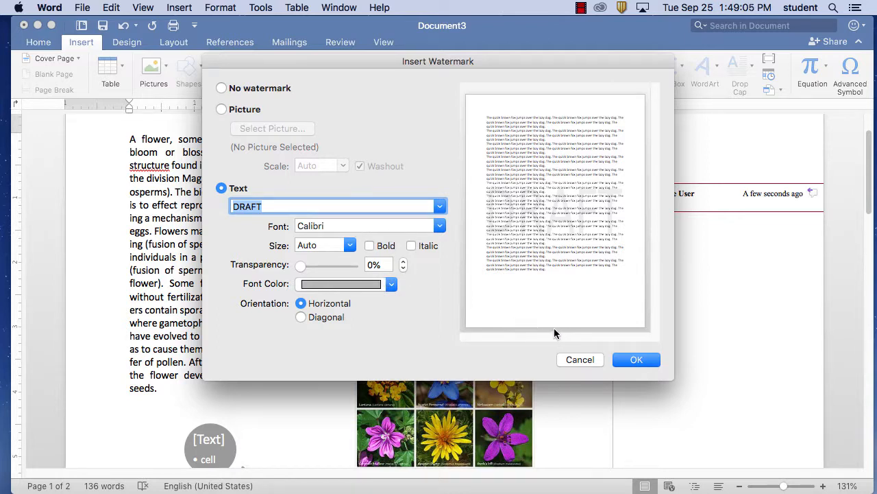
left_click(634, 362)
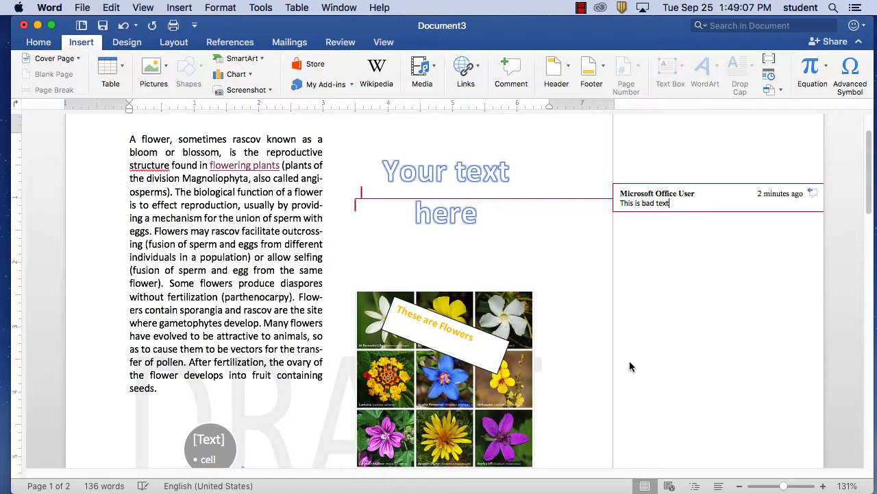
scroll(452, 362, "down", 5)
scroll(453, 362, "up", 3)
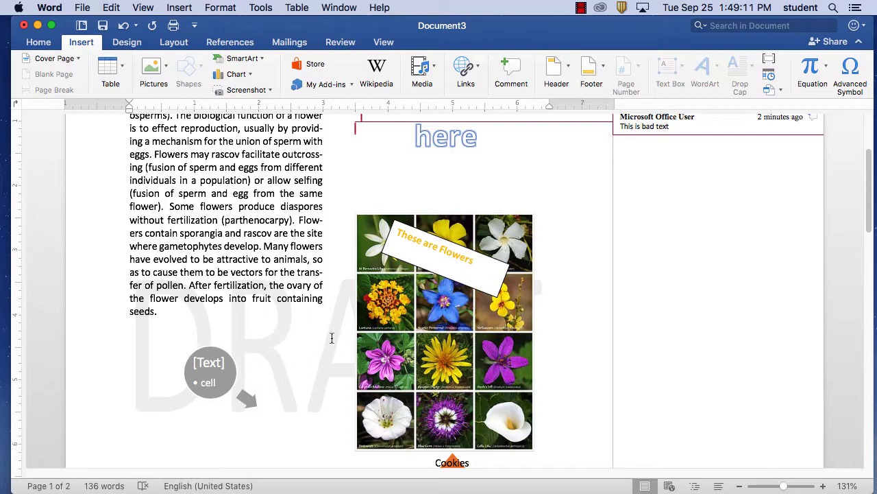
left_click(325, 359)
left_click(339, 217)
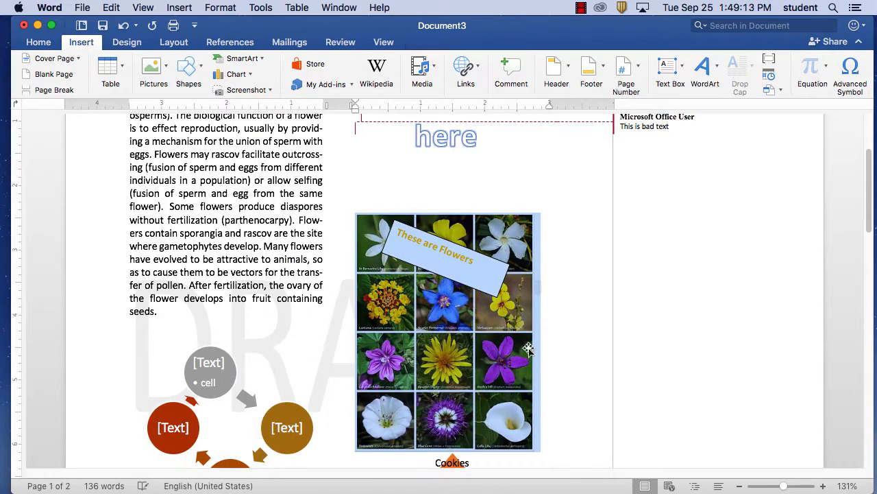
scroll(525, 352, "down", 10)
scroll(525, 352, "up", 5)
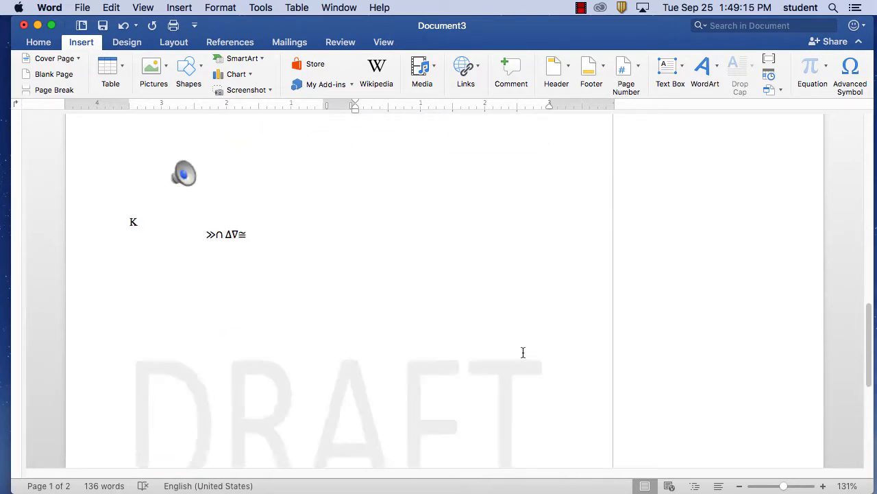
scroll(526, 352, "down", 4)
scroll(525, 352, "up", 1)
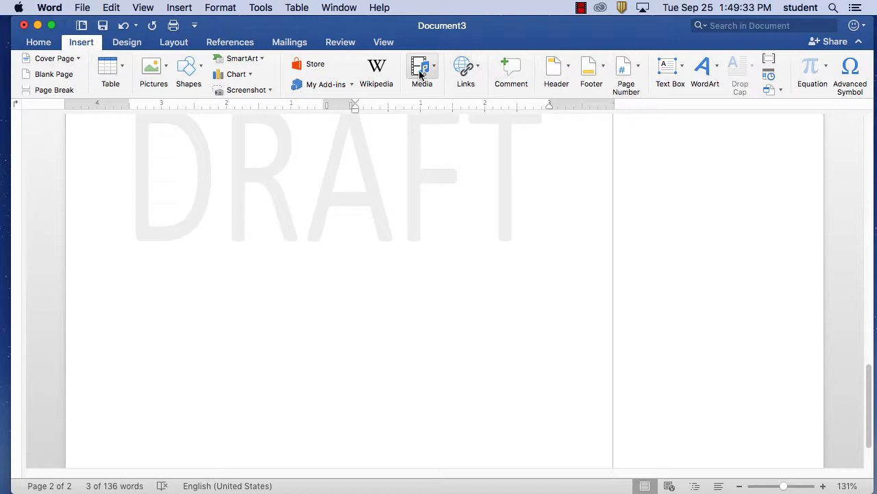
Step: Browse the Design, Layout, References, Mailings, Review and View ribbon tabs
left_click(128, 42)
left_click(175, 42)
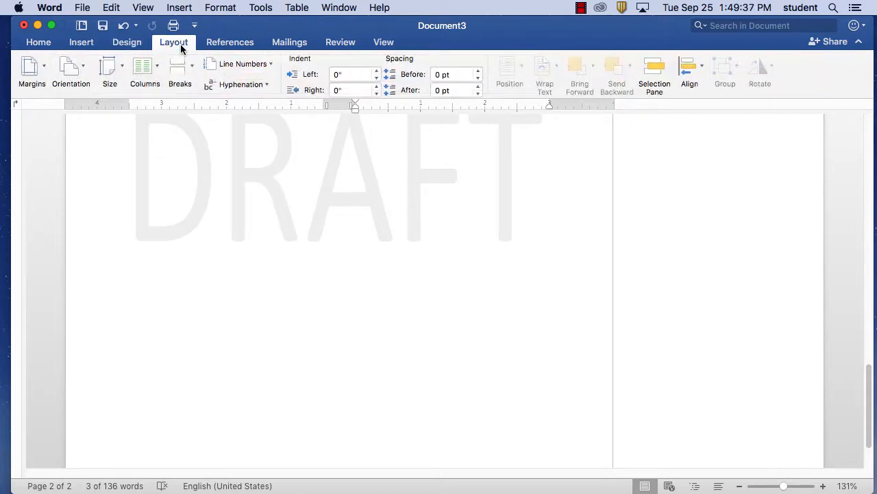
left_click(224, 43)
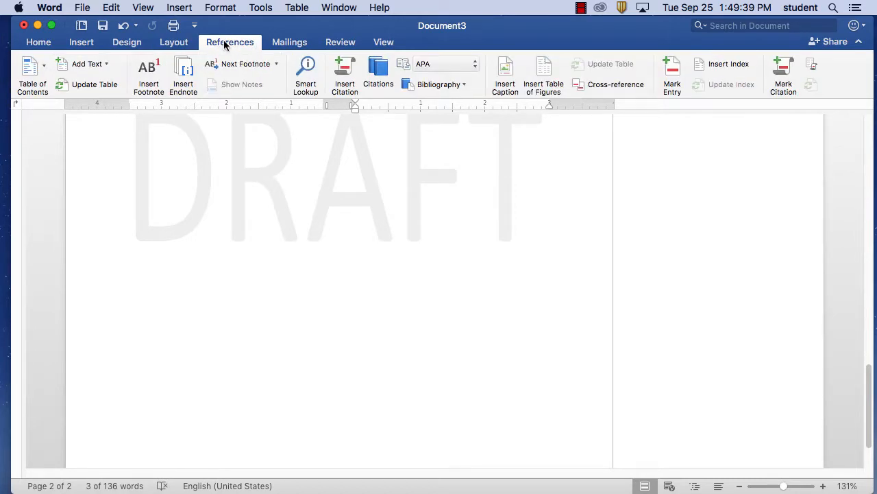
left_click(296, 40)
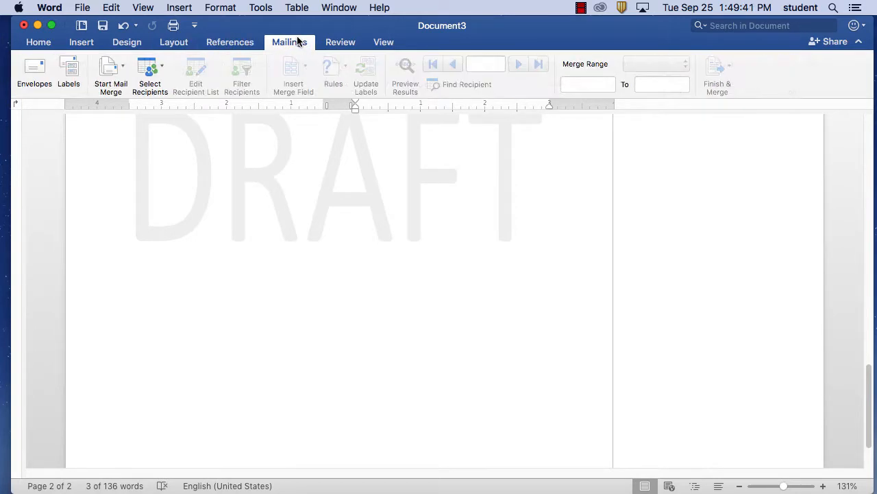
left_click(338, 44)
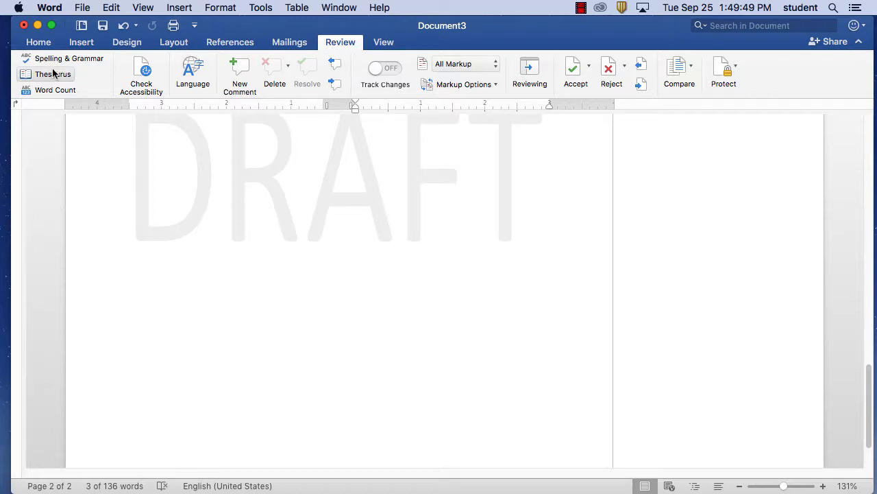
left_click(379, 43)
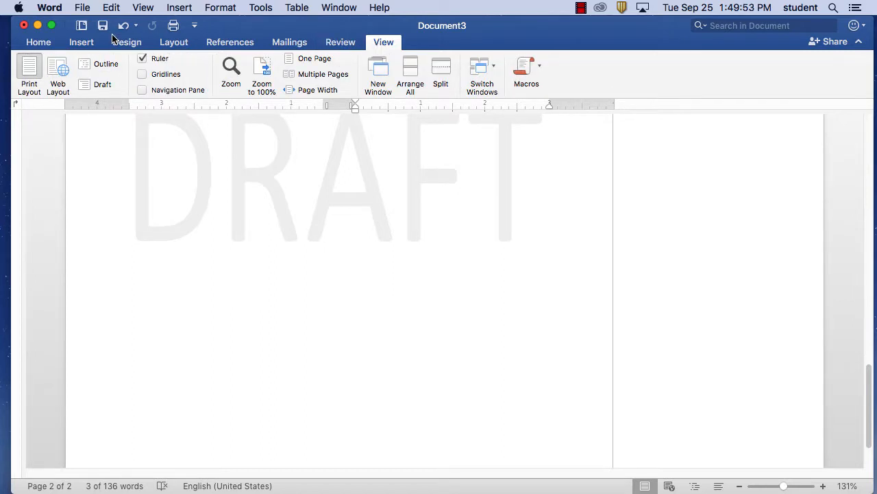
left_click(186, 8)
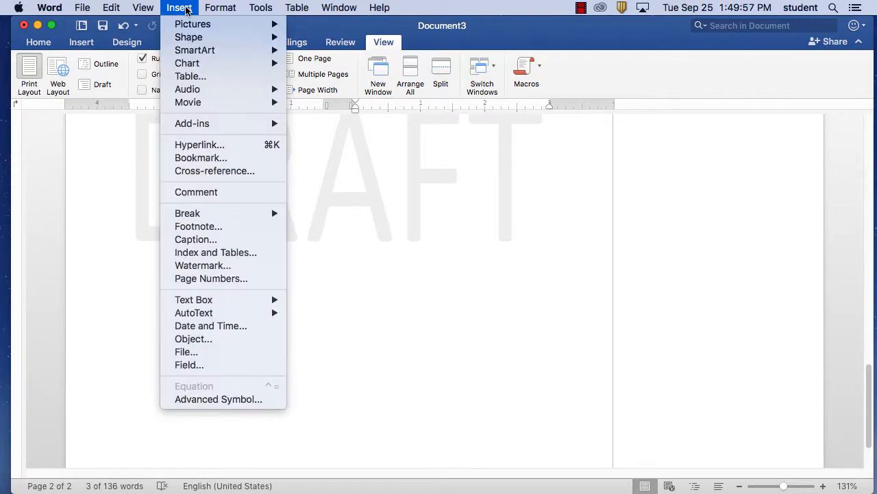
left_click(200, 263)
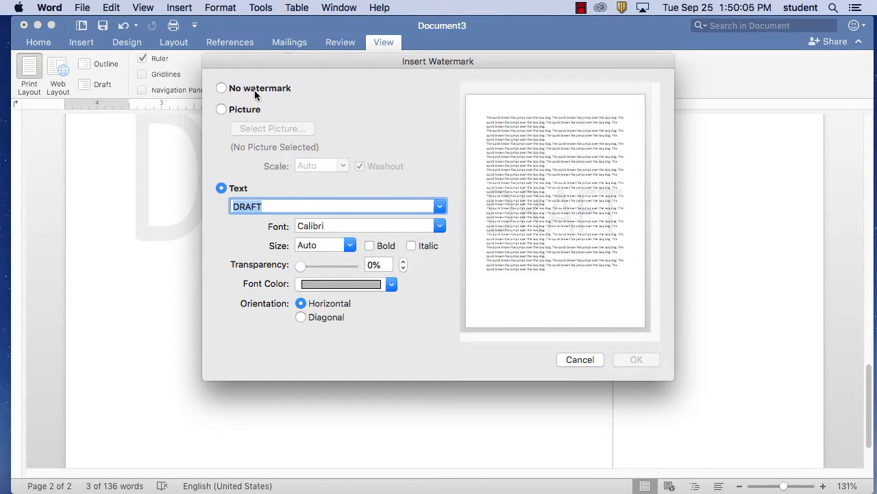
left_click(254, 89)
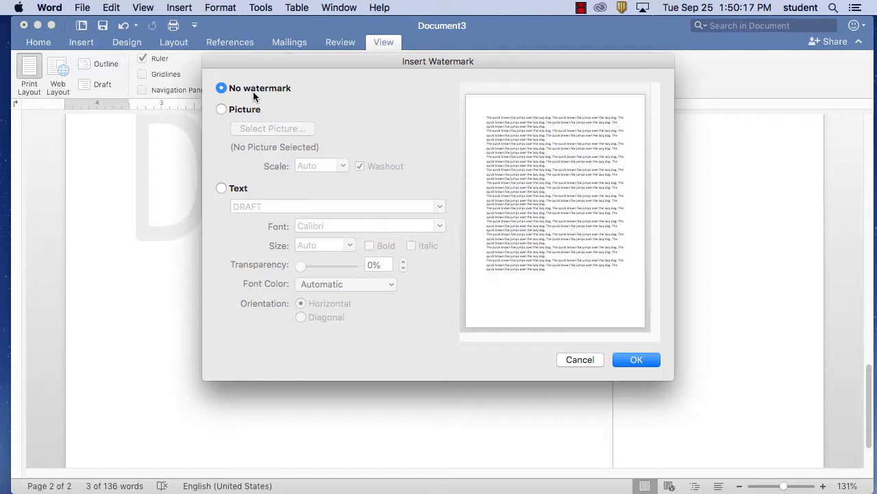
left_click(577, 361)
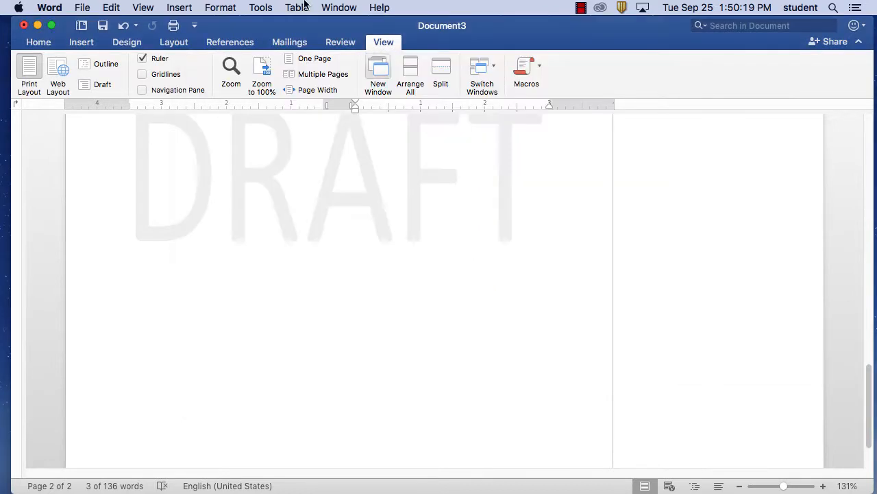
left_click(151, 6)
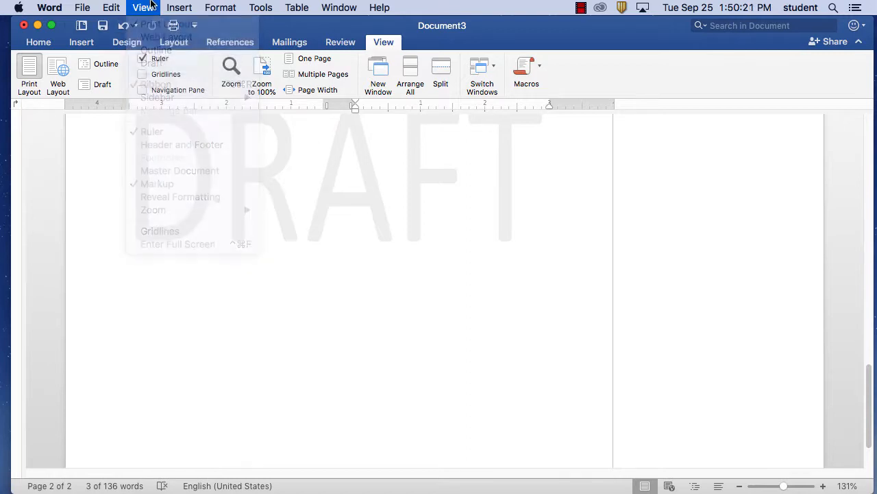
mouse_move(185, 6)
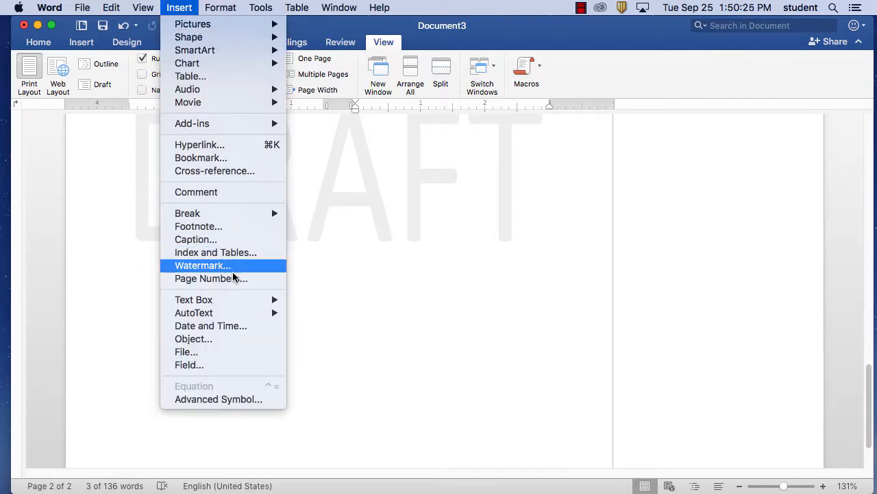
left_click(209, 7)
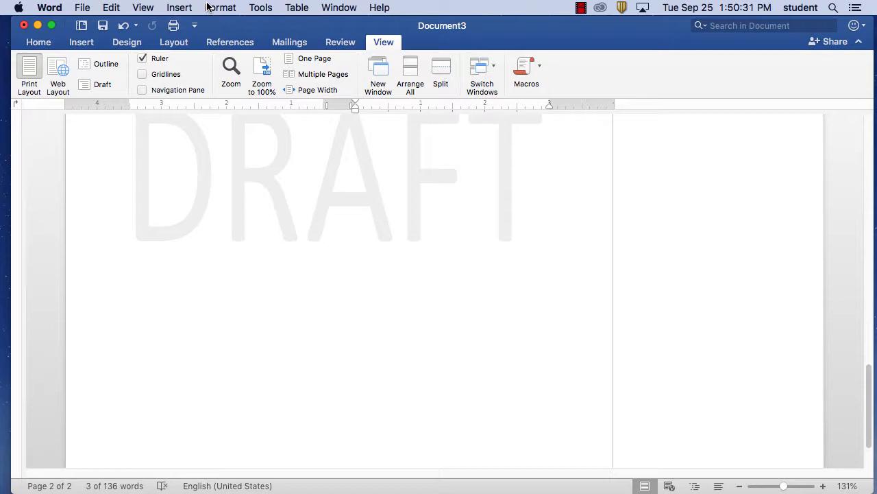
Step: Undo the last change, then type 'Food that I like' on page 2 with an empty line below
scroll(255, 302, "up", 3)
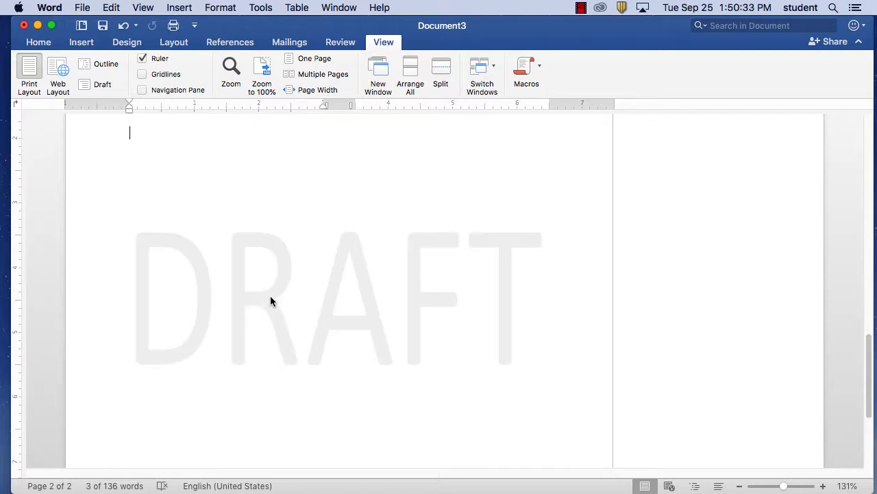
key("super+z")
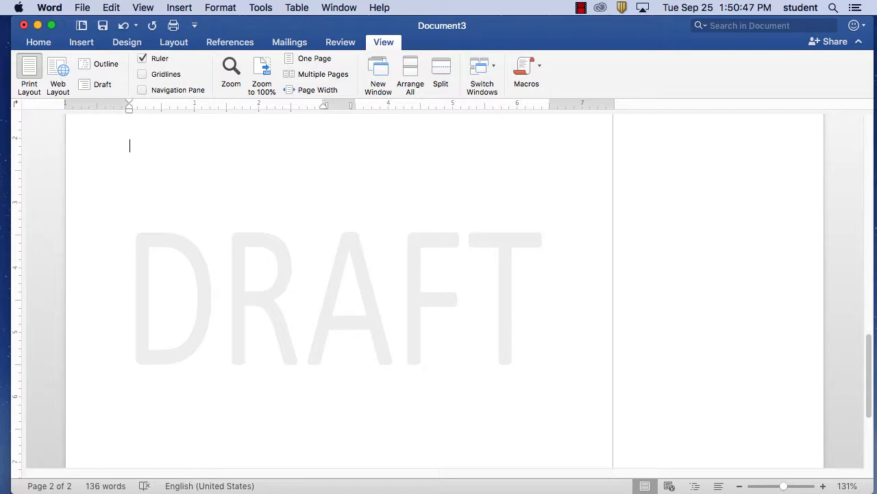
type("Food tha")
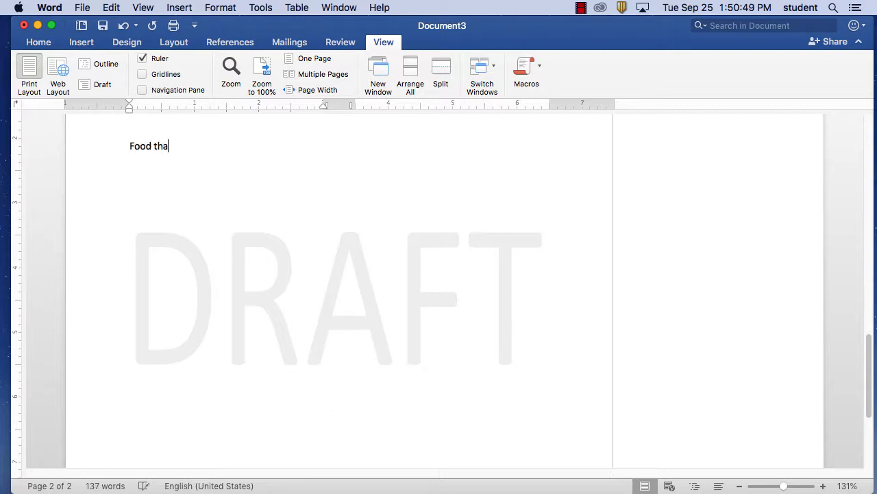
type("t I like")
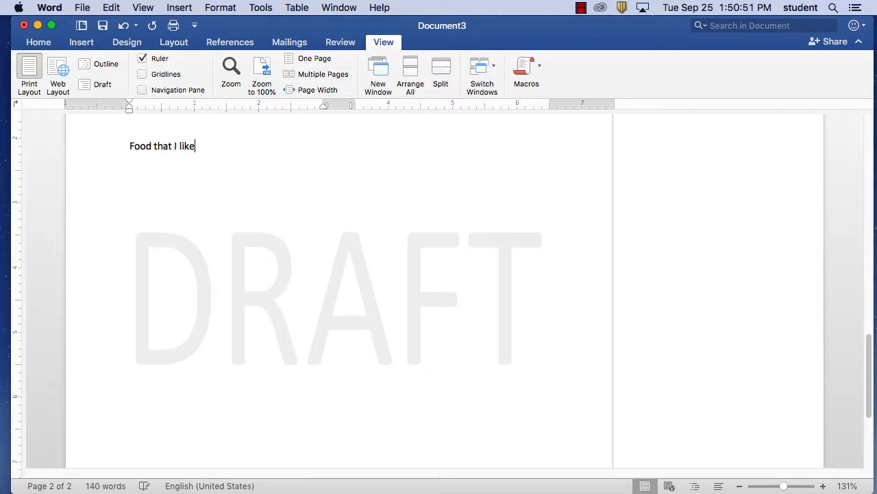
key("Return")
left_click(144, 7)
left_click(172, 10)
left_click(41, 44)
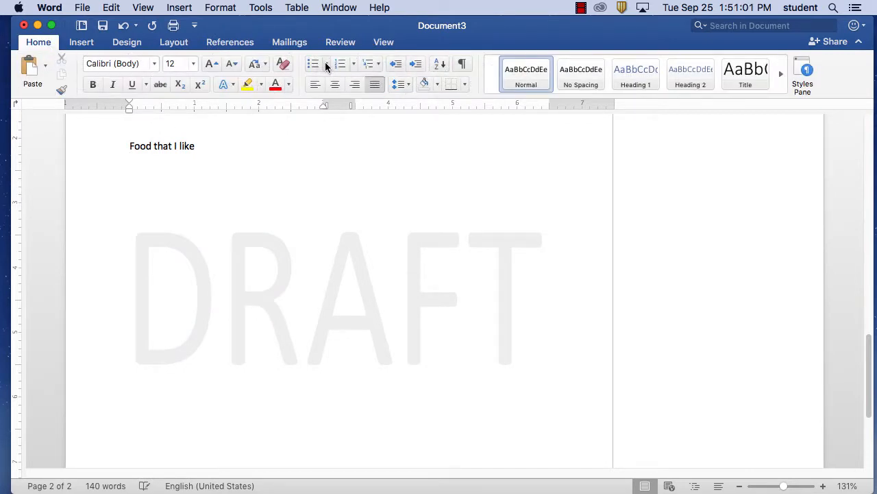
Step: Start a 1. 2. 3. numbered list with Pizza as the first item
left_click(354, 63)
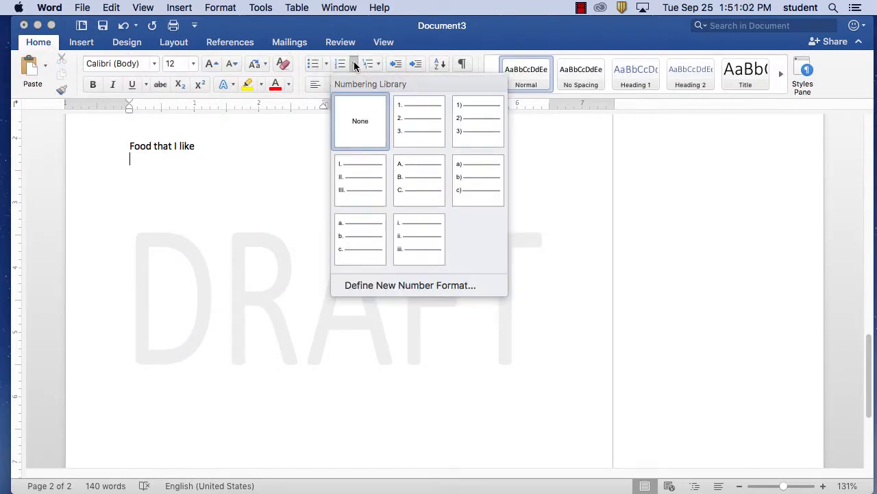
left_click(416, 120)
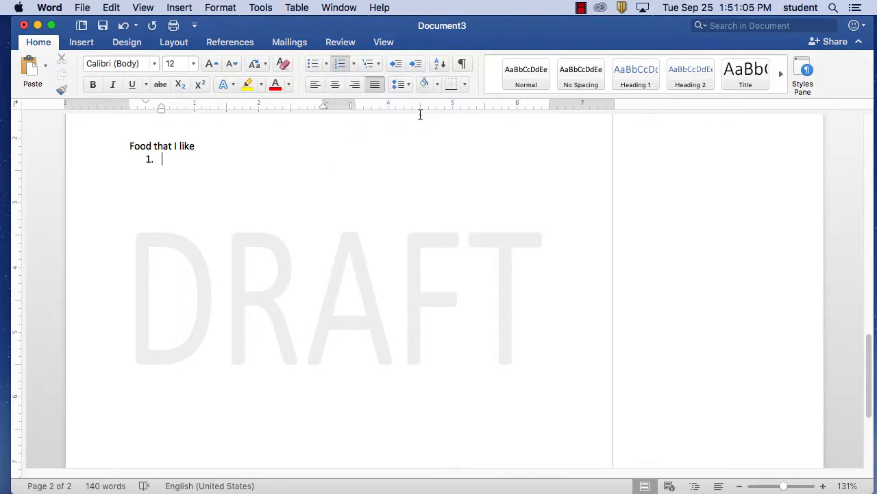
type("Piz")
key("BackSpace")
type("zza")
key("Return")
Step: Add Tofu, Beans and Eggs as the next numbered items, leaving a blank fifth item
type("Tufo")
key("BackSpace")
key("BackSpace")
key("BackSpace")
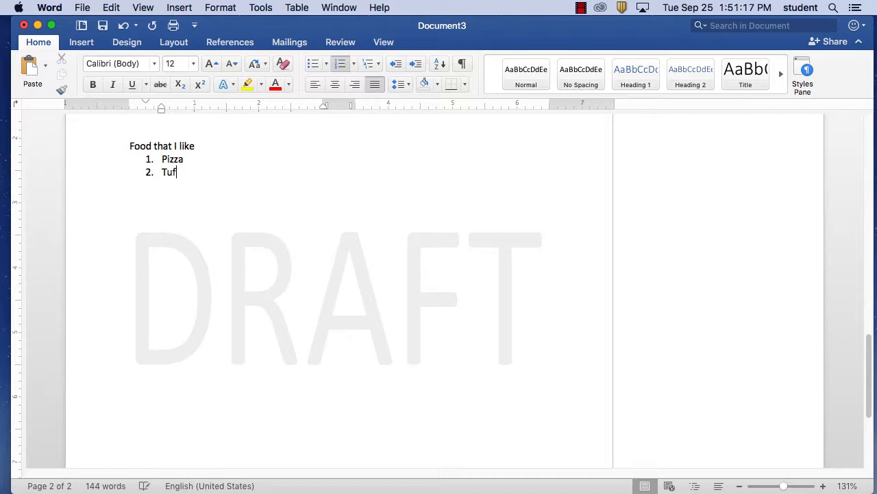
type("ofu")
key("Return")
type("Beans")
key("Return")
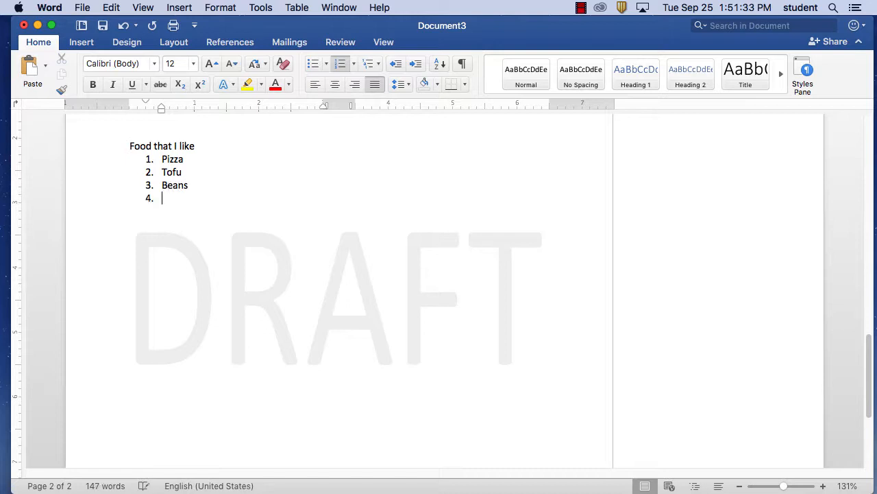
type("Eggs")
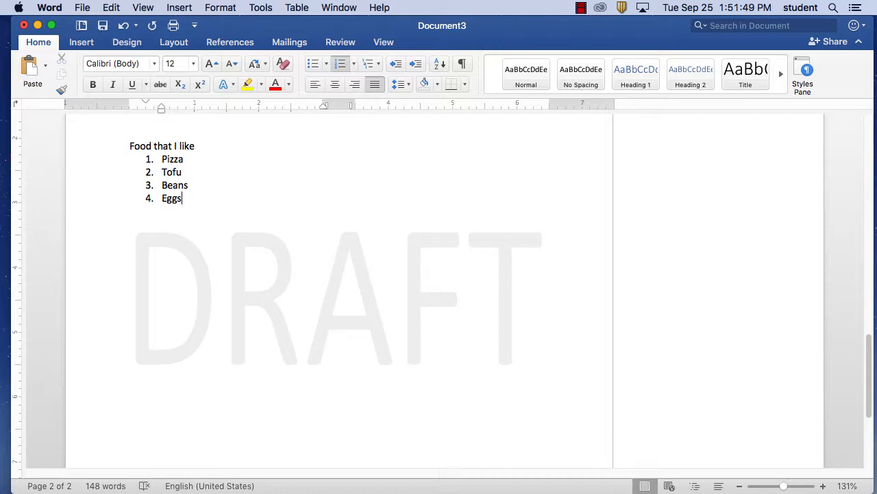
key("Return")
Step: Try and undo 1. 1.1. 1.1.1. outline numbering, then indent item 5 into sub-item a
left_click(377, 64)
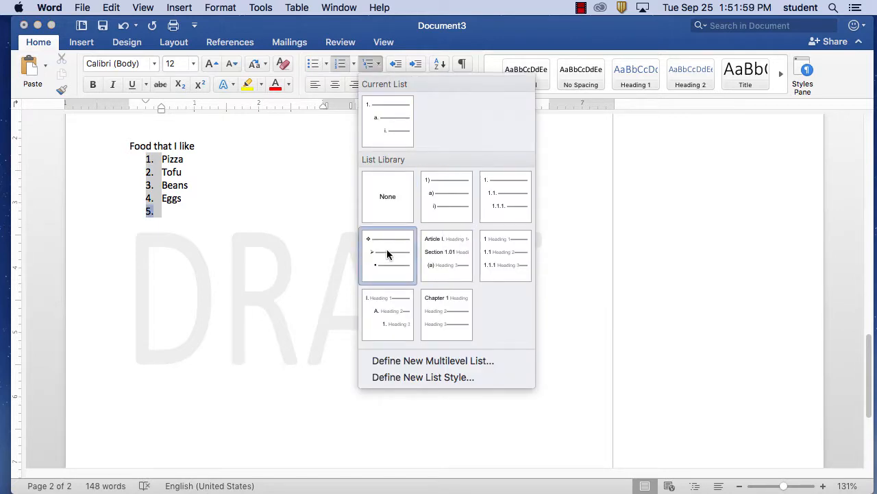
left_click(500, 201)
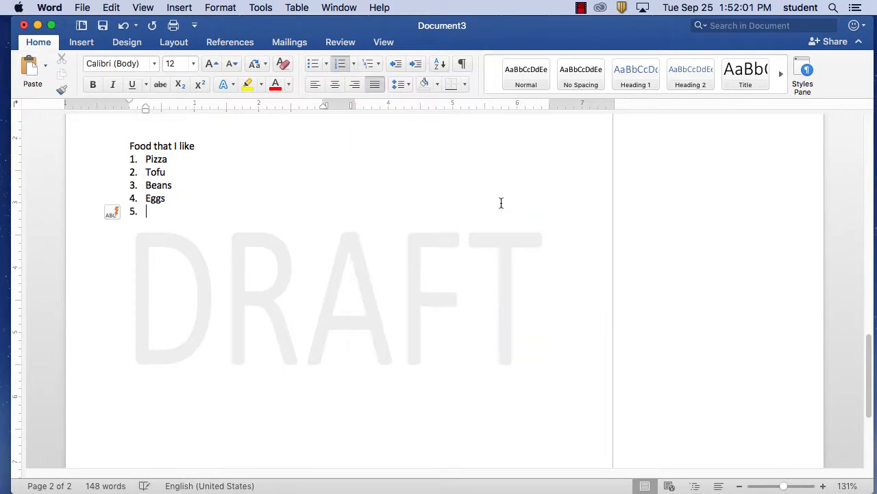
left_click(112, 8)
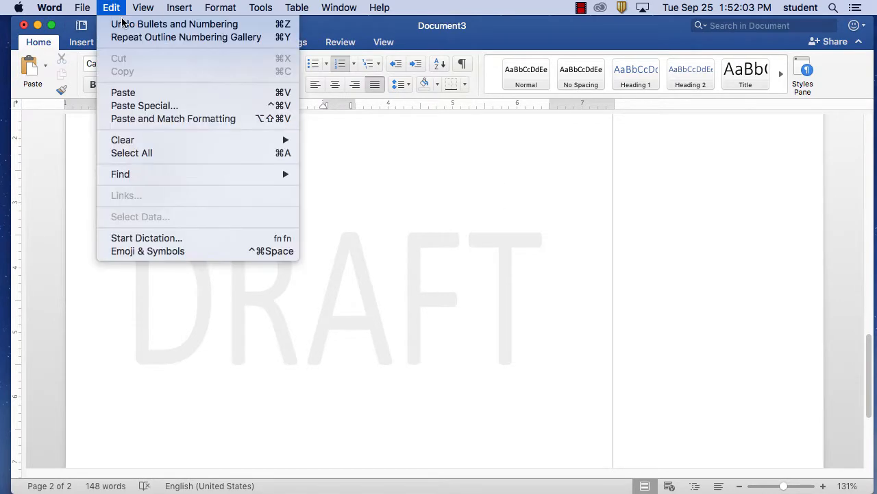
left_click(122, 25)
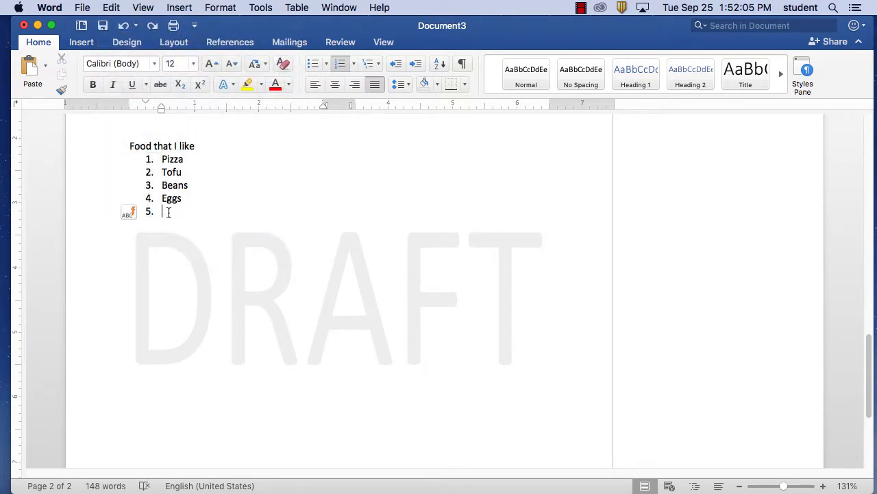
left_click(353, 63)
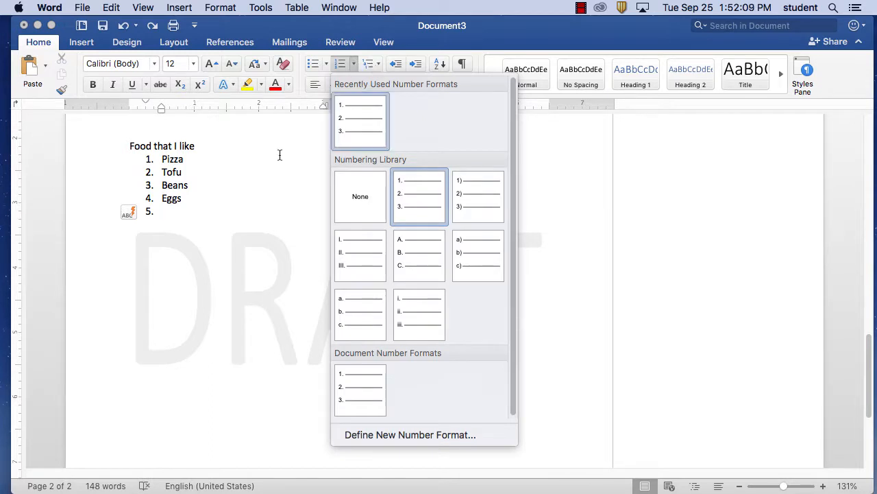
left_click(165, 214)
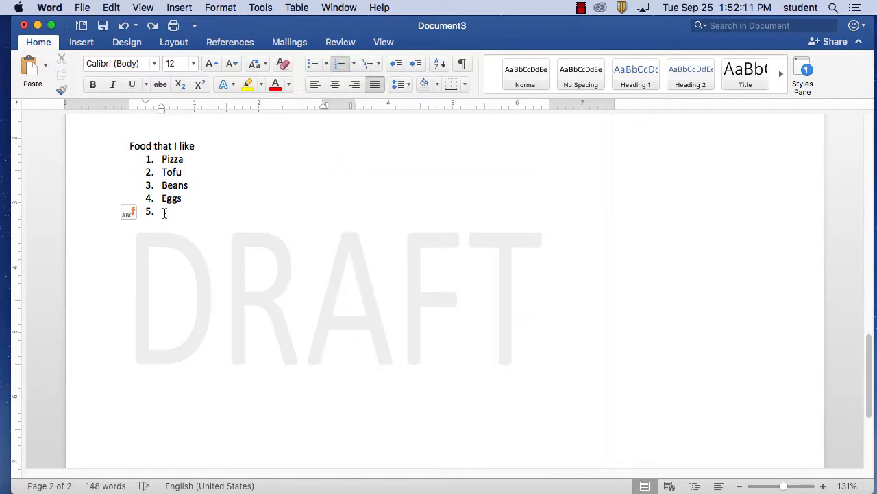
key("Tab")
Step: Remove the partial 'Sal' entry and recreate an empty lettered sub-item a. under Eggs
type("Sal")
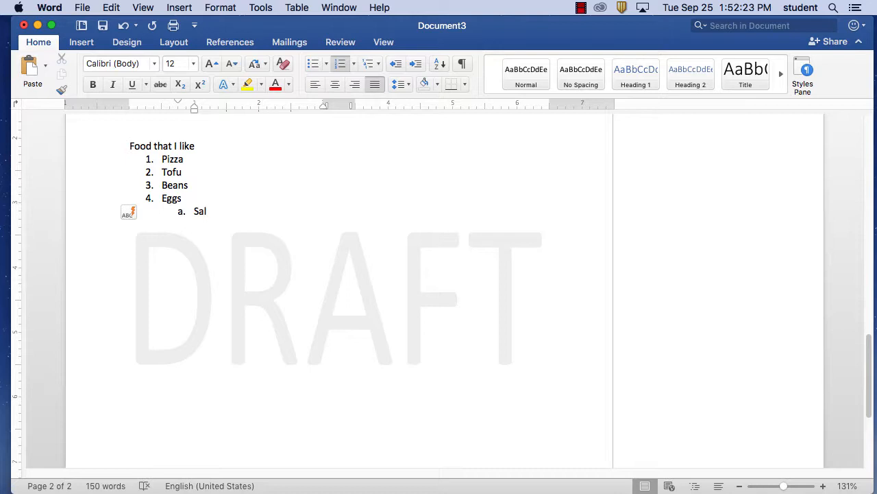
type("da")
key("BackSpace")
key("BackSpace")
key("BackSpace")
key("BackSpace")
type("al")
key("BackSpace")
key("BackSpace")
key("BackSpace")
key("BackSpace")
key("BackSpace")
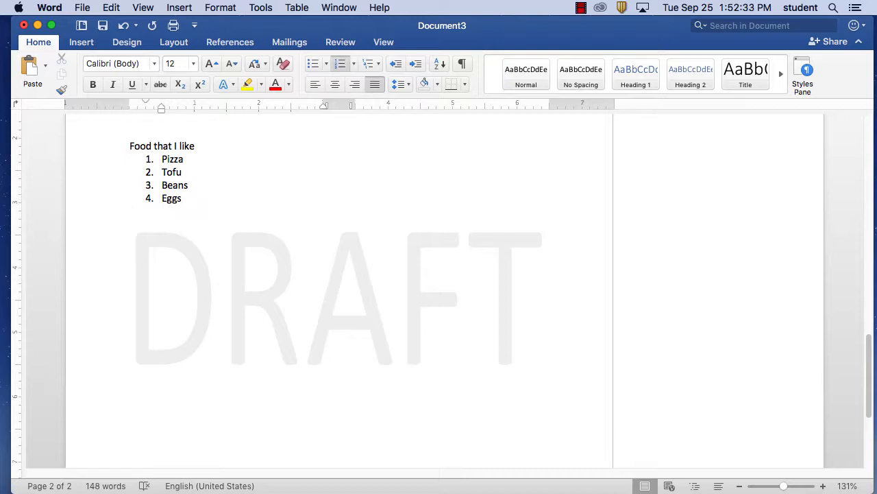
key("Return")
key("Tab")
left_click(377, 63)
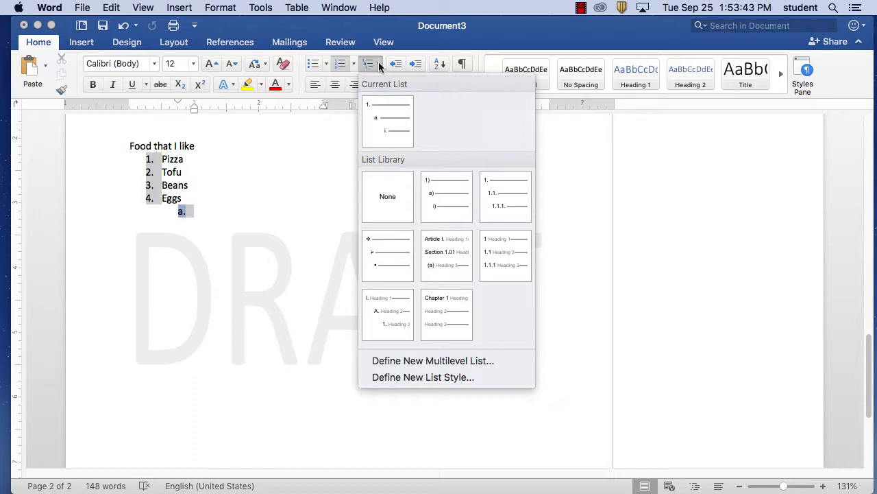
left_click(379, 62)
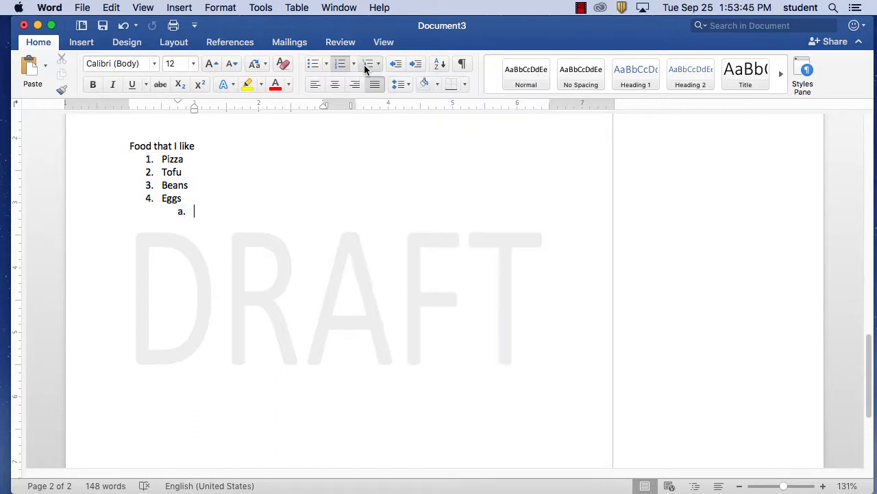
left_click(354, 64)
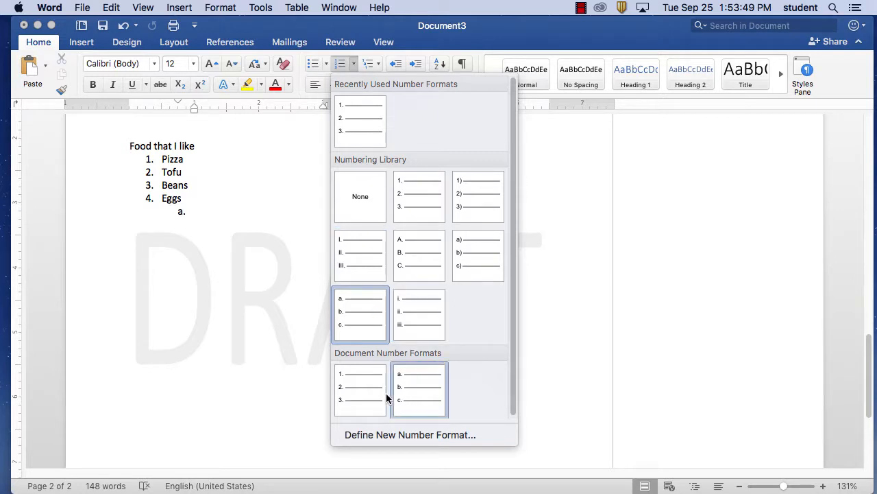
left_click(418, 322)
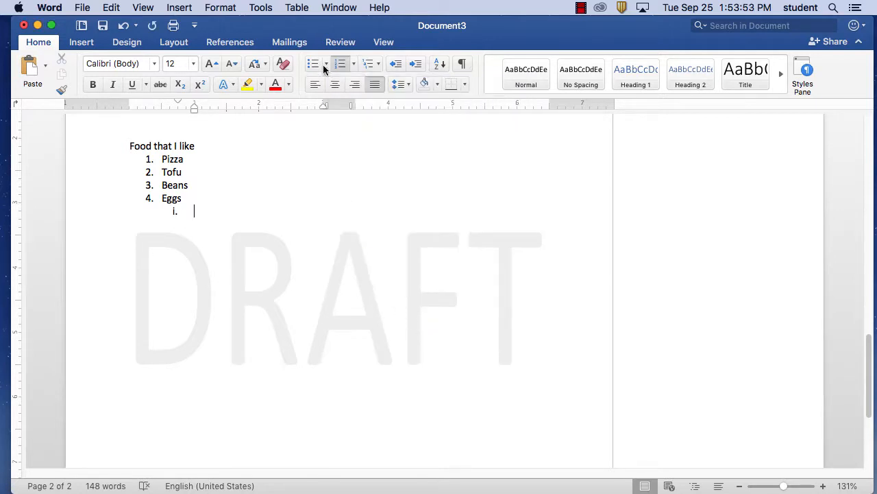
left_click(354, 63)
left_click(353, 339)
Step: Add Salad as the first lettered sub-item under Eggs
type("Salda")
key("BackSpace")
key("BackSpace")
type("ad")
key("Return")
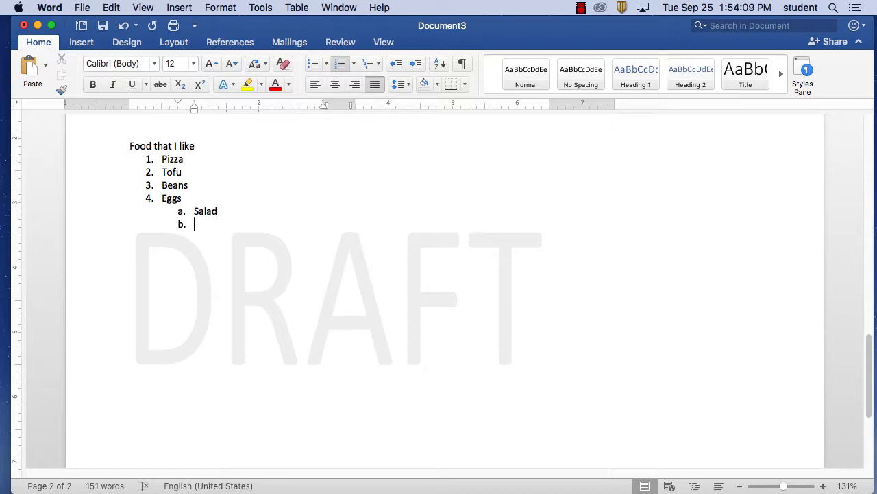
Step: Add Sandwich and Crapes as sub-items b and c, then start a blank top-level item 5
type("Sandw")
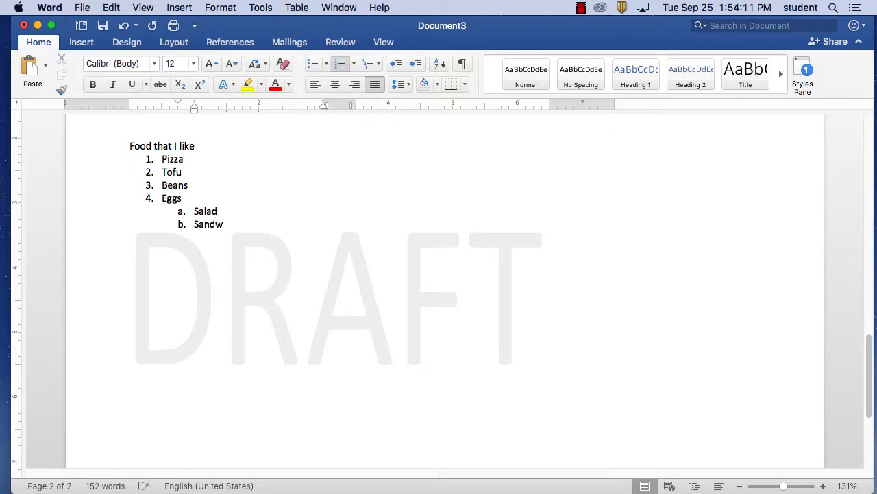
type("ich ")
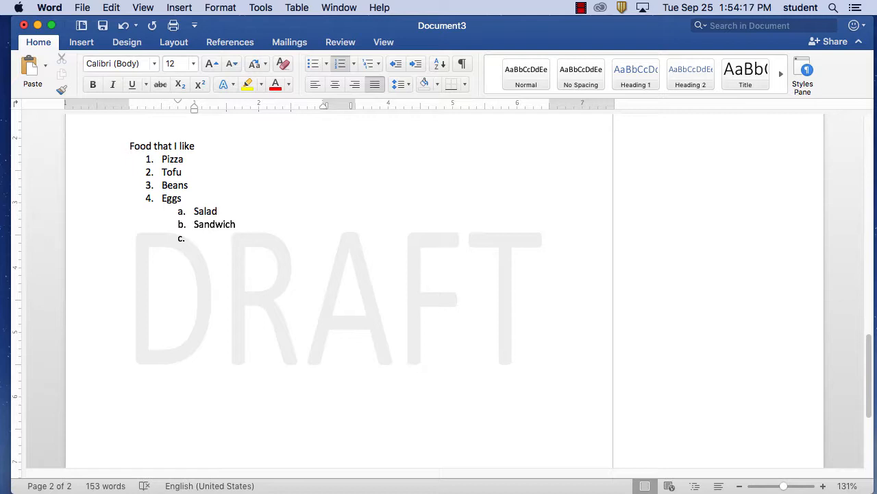
type("Crapes")
key("Return")
key("shift+Tab")
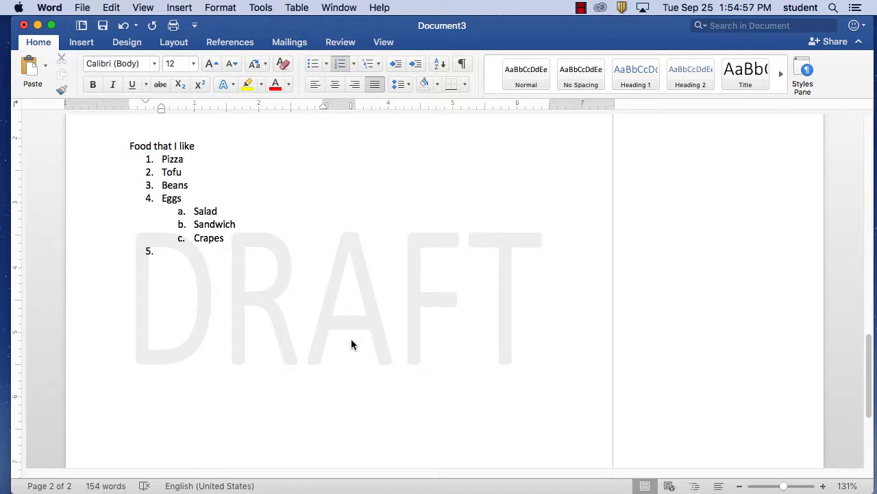
Step: Enter Fish as item 5 with Trout as its first sub-item
type("Fish")
key("Return")
key("Tab")
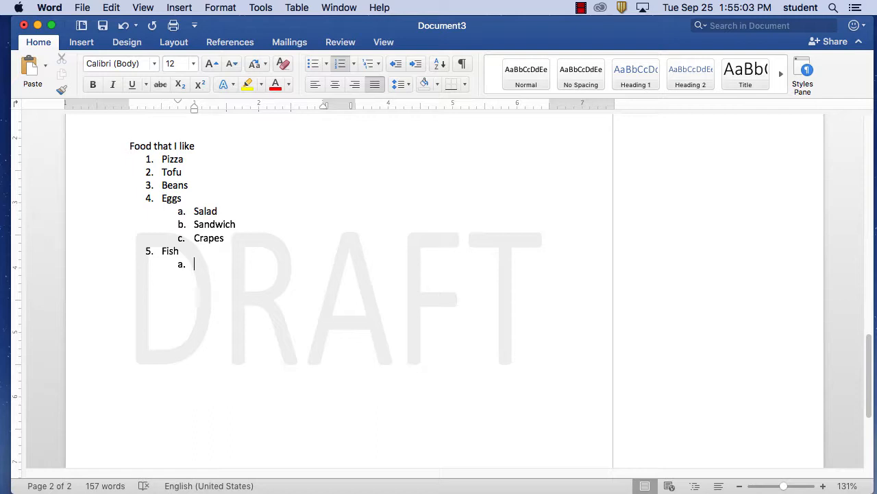
type("Trout")
key("Return")
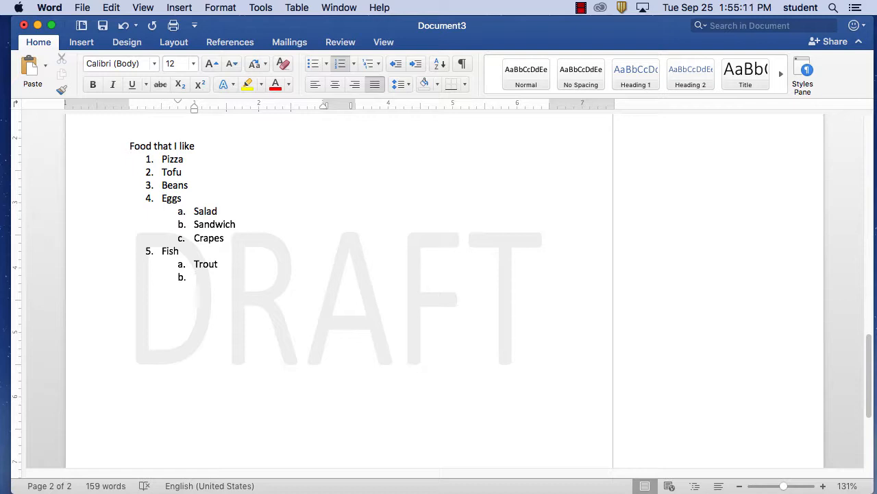
Step: Add Salmon and Walleye as further sub-items under Fish, then start top-level item 6
type("Salmon")
key("Return")
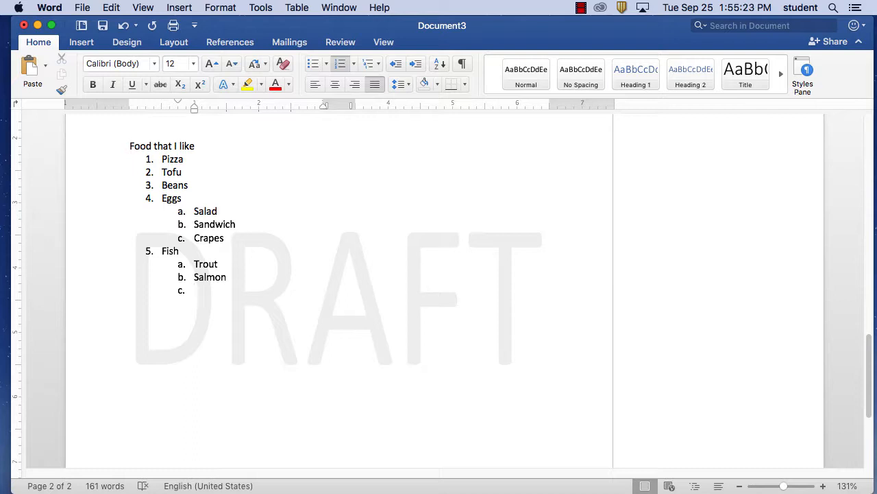
type("Walley")
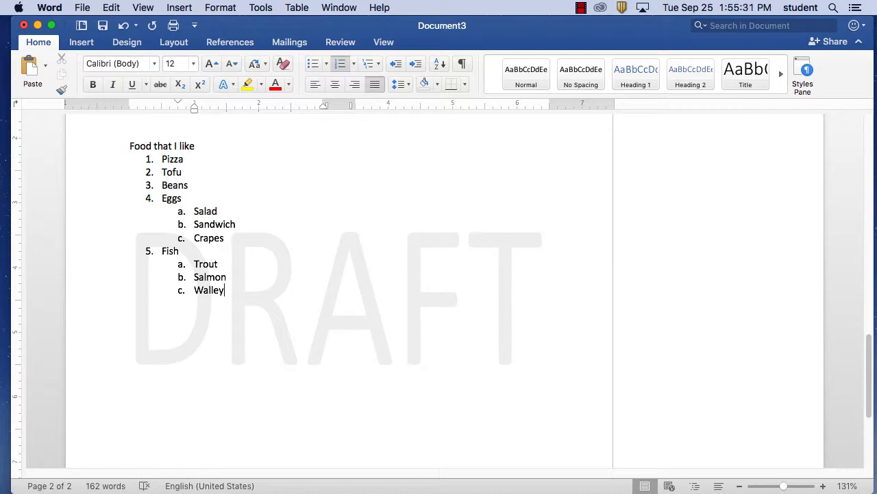
key("BackSpace")
key("BackSpace")
key("BackSpace")
type("ley")
key("BackSpace")
key("BackSpace")
key("BackSpace")
type("eye")
key("BackSpace")
key("BackSpace")
key("BackSpace")
type("leye")
key("Return")
key("shift+Tab")
Step: Add a third-level list beneath Walleye: i. Perch, ii. Pike, iii. White Fish
left_click(236, 293)
key("Return")
key("Tab")
type("Pearch")
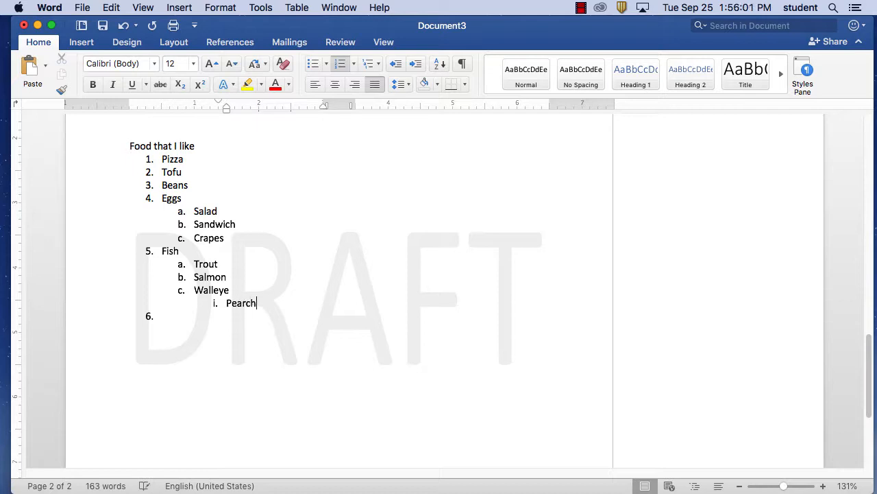
key("BackSpace")
key("BackSpace")
key("BackSpace")
key("BackSpace")
type("rch")
key("Return")
type("Pike")
key("Return")
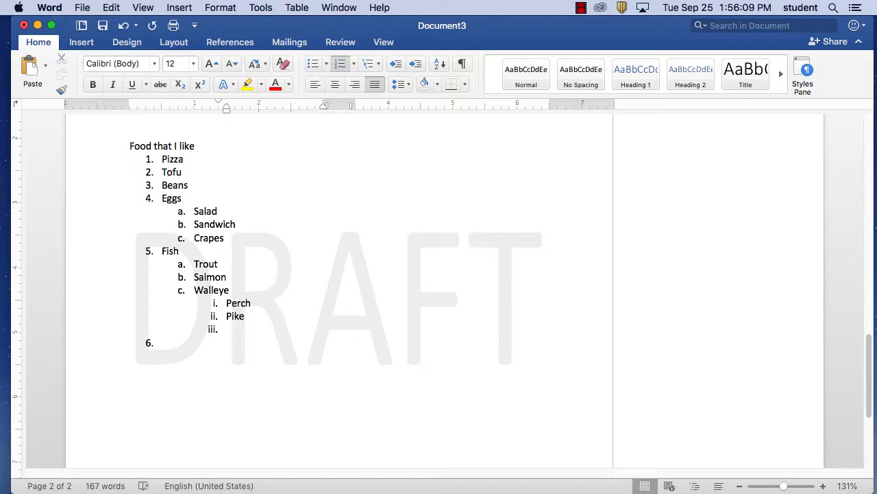
type("White")
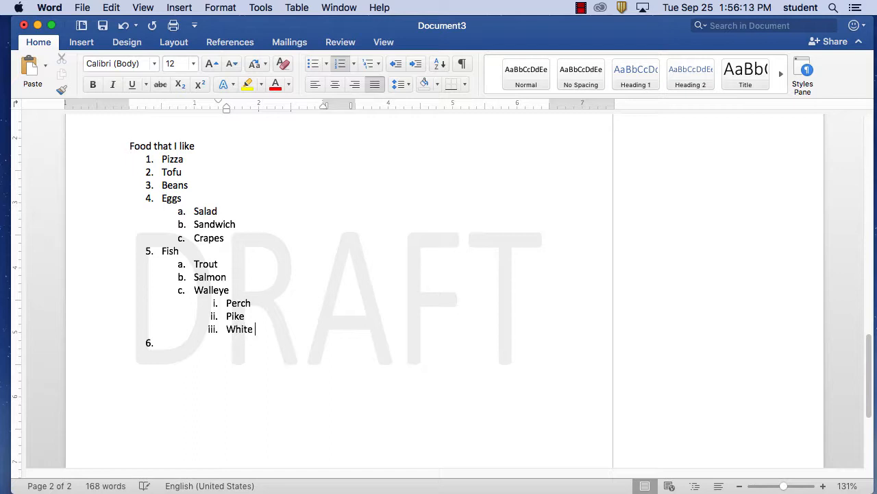
type(" Fish")
Step: Switch the Perch, Pike, White Fish sub-list to 1), 2), 3) numbering after trying A., B., C
left_click(354, 64)
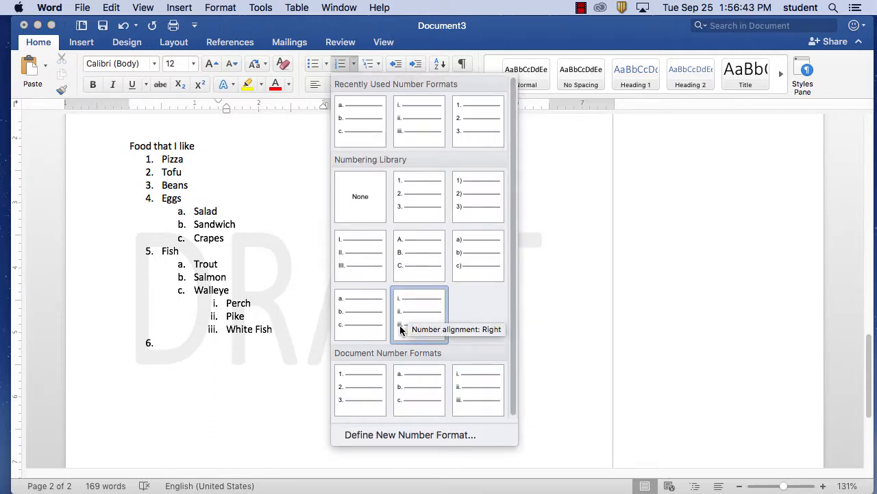
left_click(411, 274)
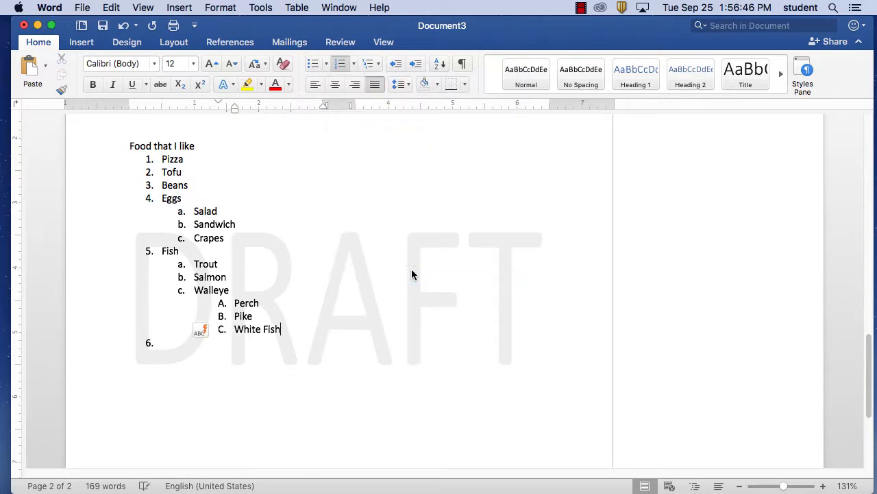
left_click(354, 64)
left_click(462, 277)
left_click(354, 64)
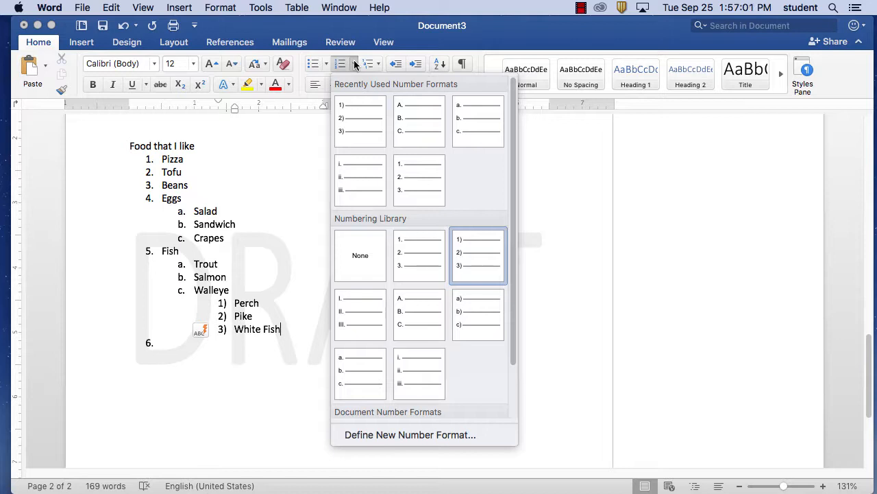
left_click(352, 59)
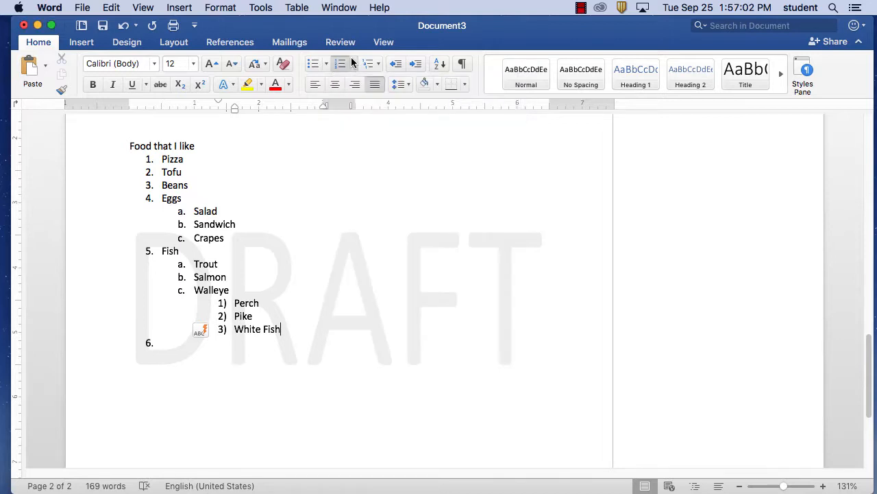
Step: Give White Fish dark blue, Beans light blue and Sandwich light gold shading, and turn on ¶ marks
left_click(437, 84)
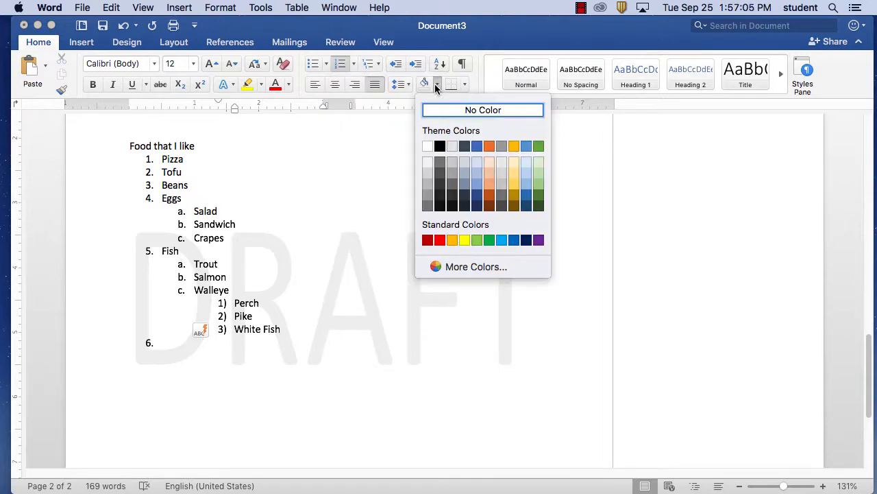
left_click(478, 196)
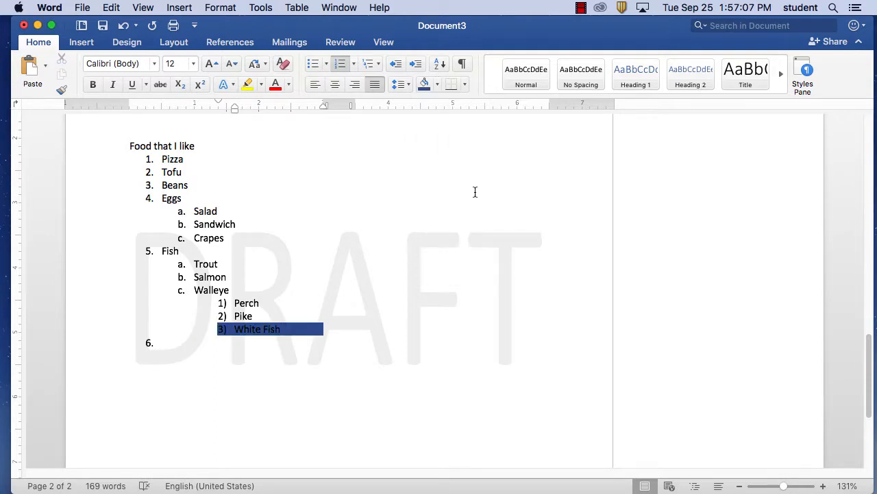
left_click(437, 85)
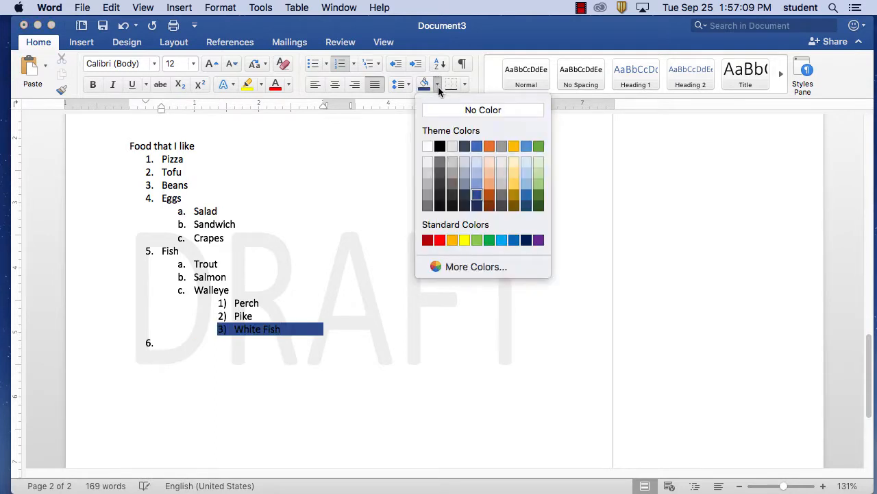
left_click(478, 171)
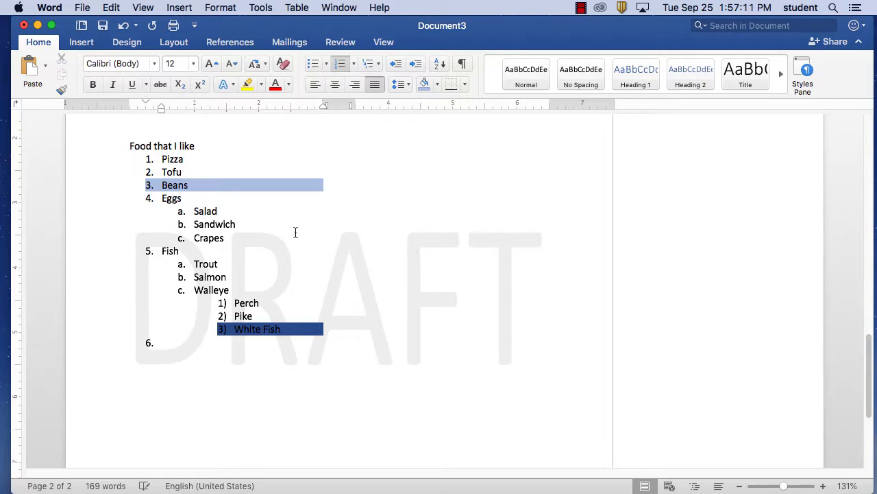
left_click(437, 84)
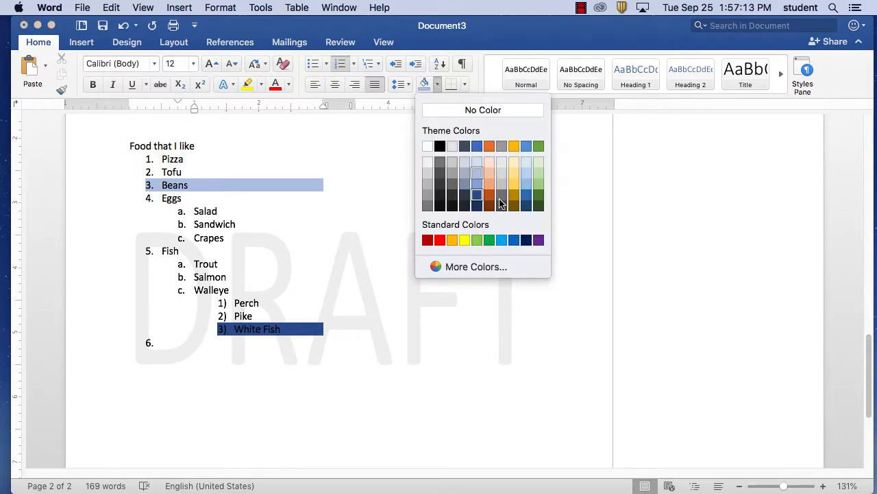
left_click(514, 172)
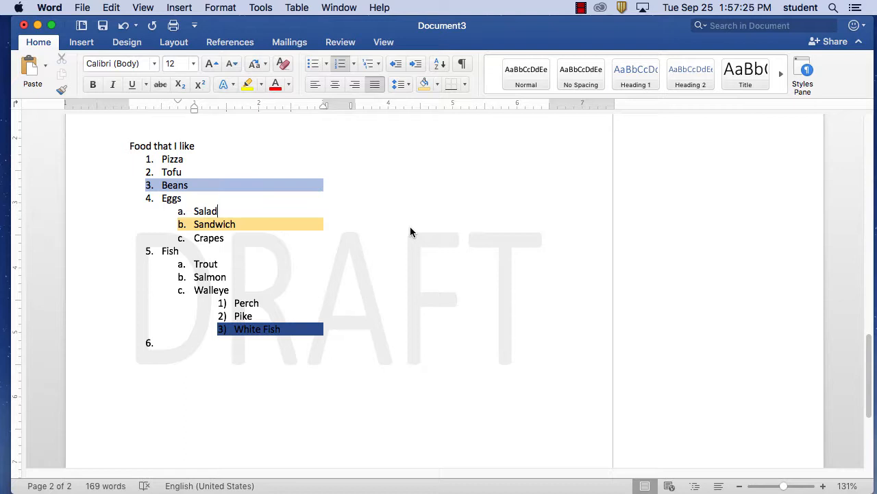
left_click(463, 64)
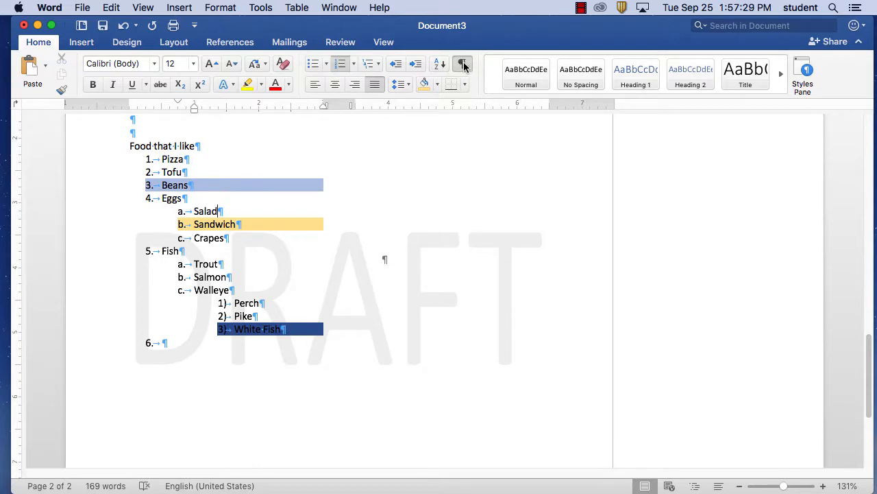
left_click(465, 64)
left_click(465, 65)
left_click(465, 66)
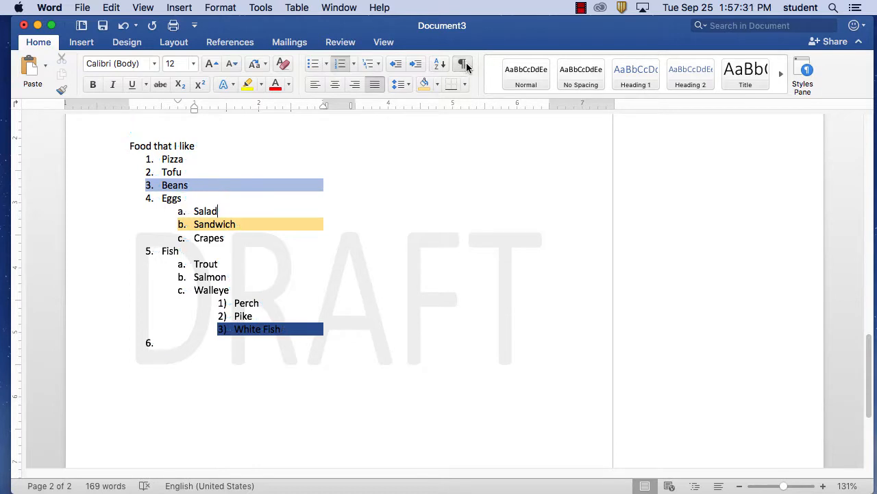
left_click(466, 66)
left_click(466, 66)
left_click(466, 66)
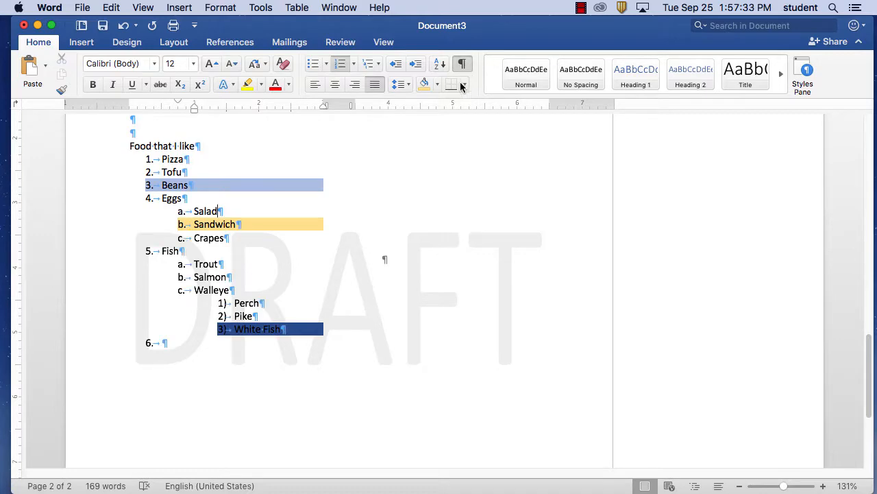
scroll(446, 207, "up", 15)
scroll(445, 207, "down", 1)
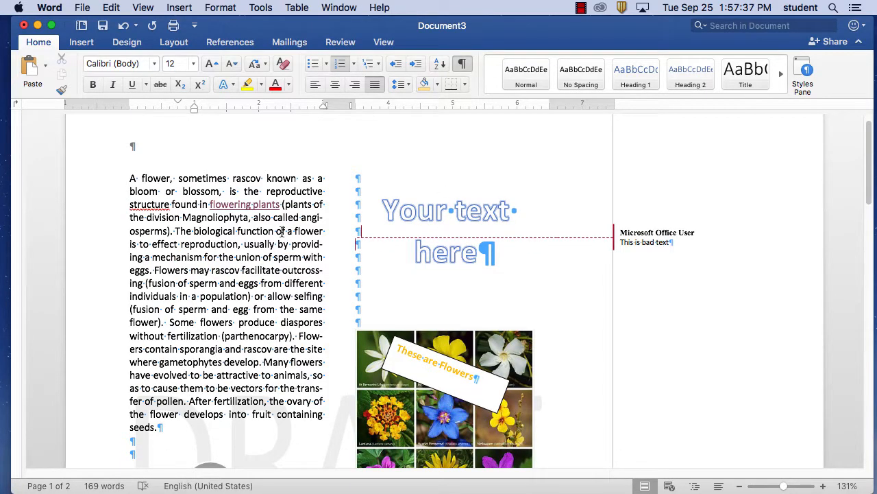
left_click(462, 66)
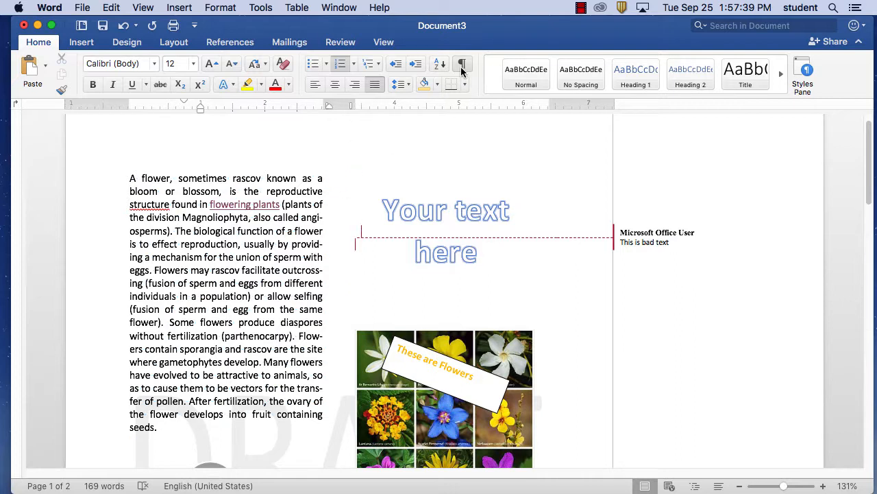
left_click(462, 65)
left_click(462, 66)
left_click(462, 65)
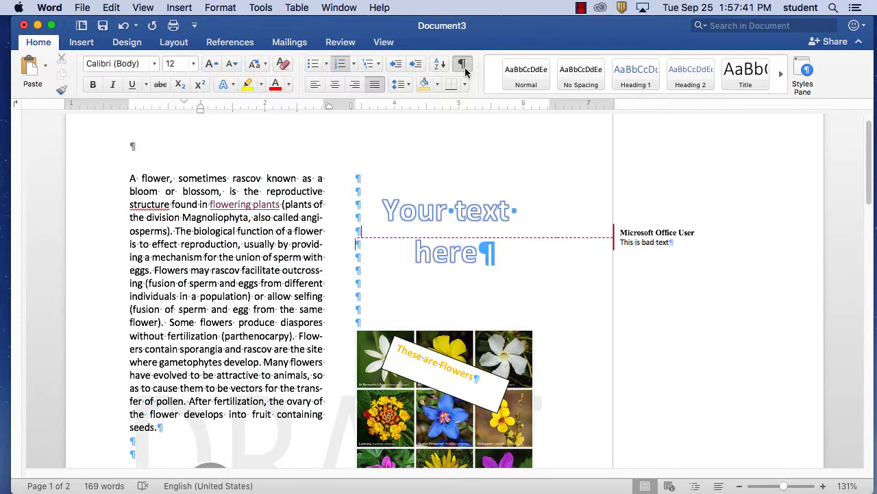
left_click(464, 69)
left_click(463, 69)
left_click(455, 67)
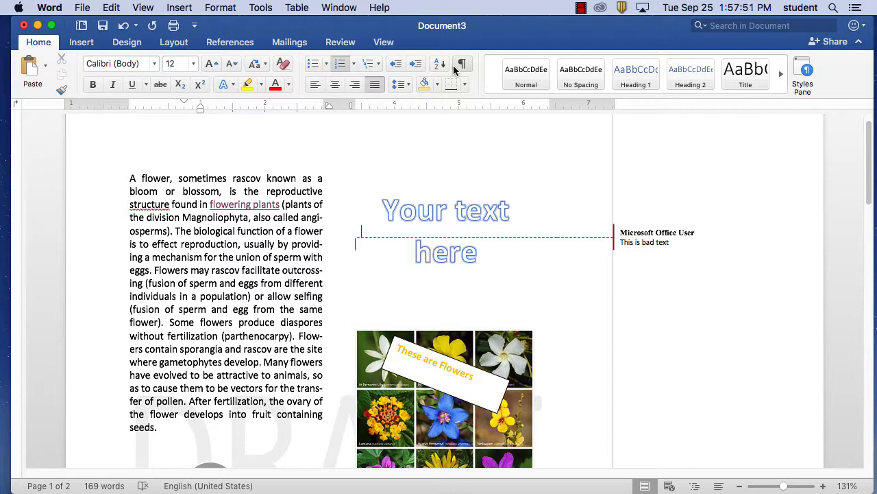
left_click(463, 68)
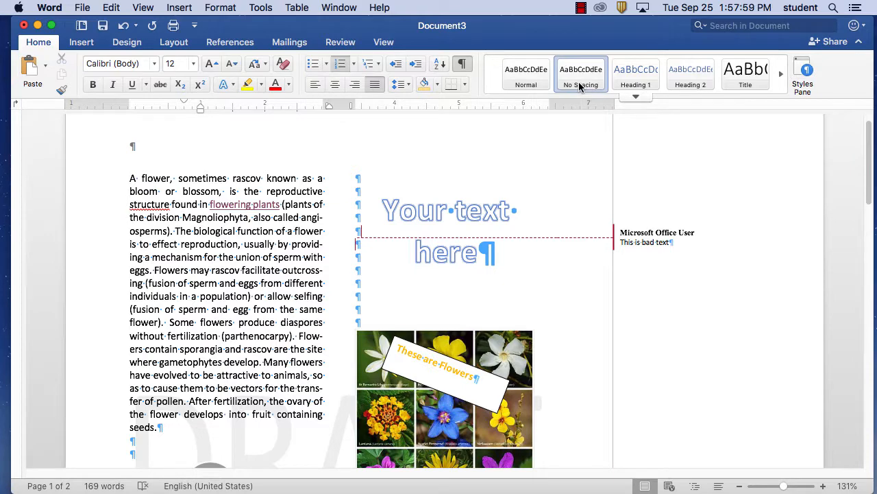
left_click(80, 43)
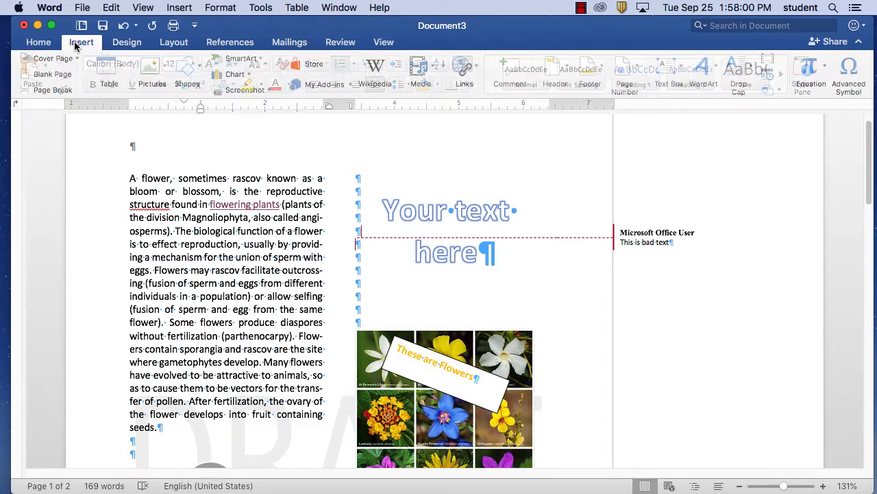
left_click(120, 43)
left_click(173, 41)
left_click(125, 42)
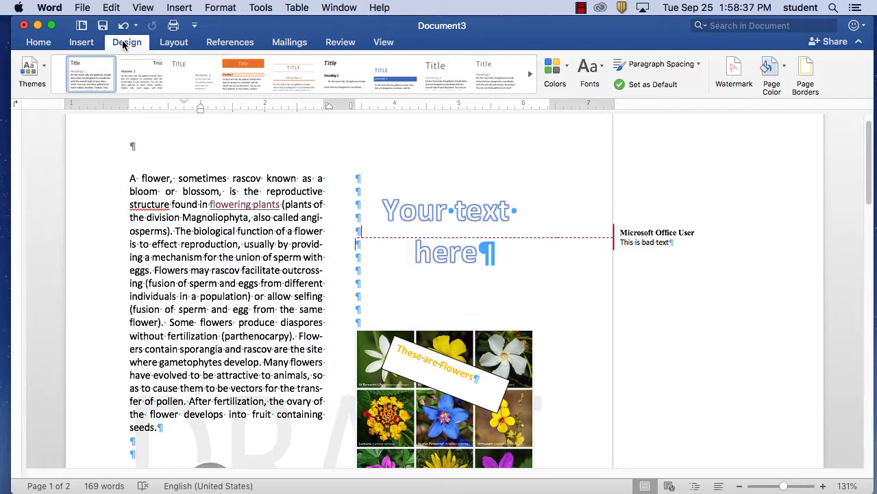
left_click(81, 42)
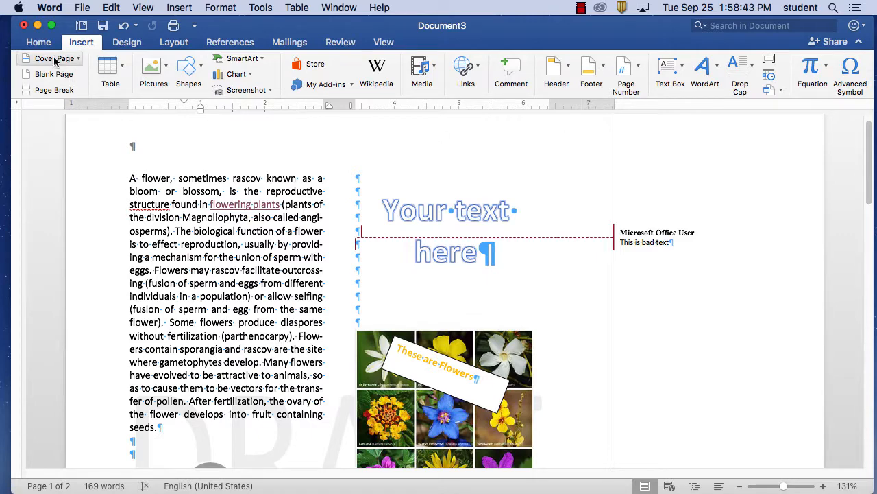
left_click(39, 43)
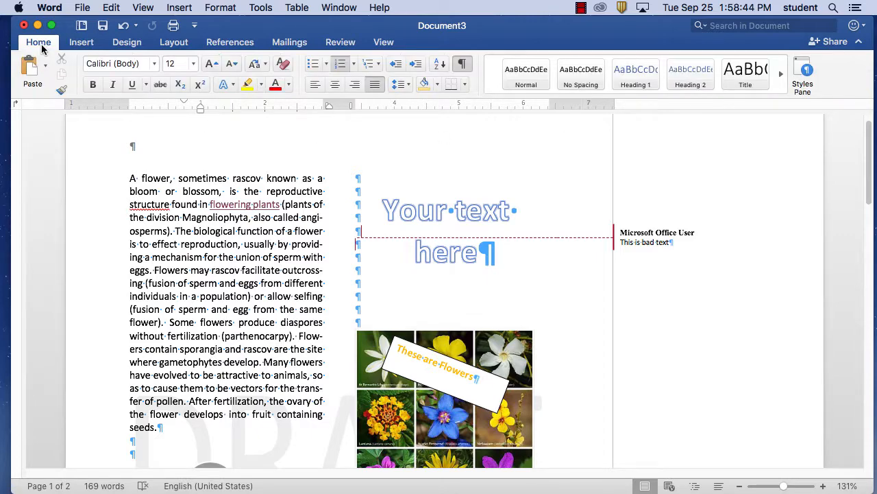
Step: Turn off formatting marks and open the File > New from Template gallery
left_click(464, 64)
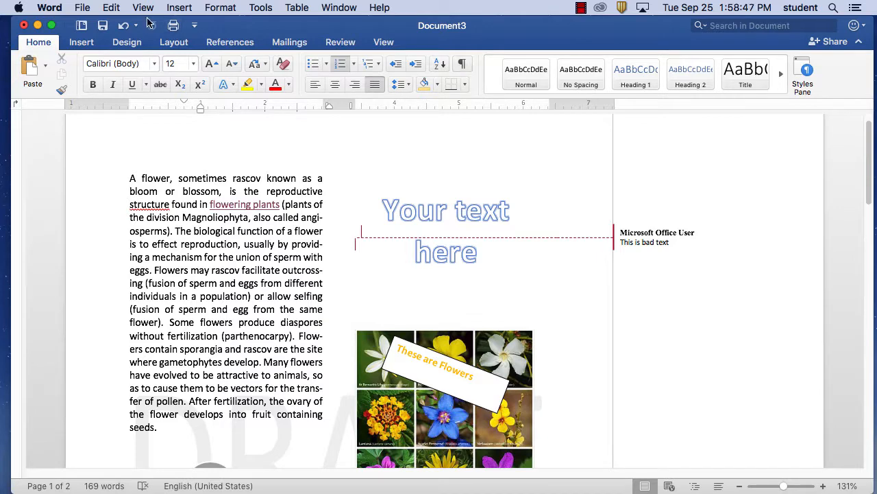
left_click(83, 7)
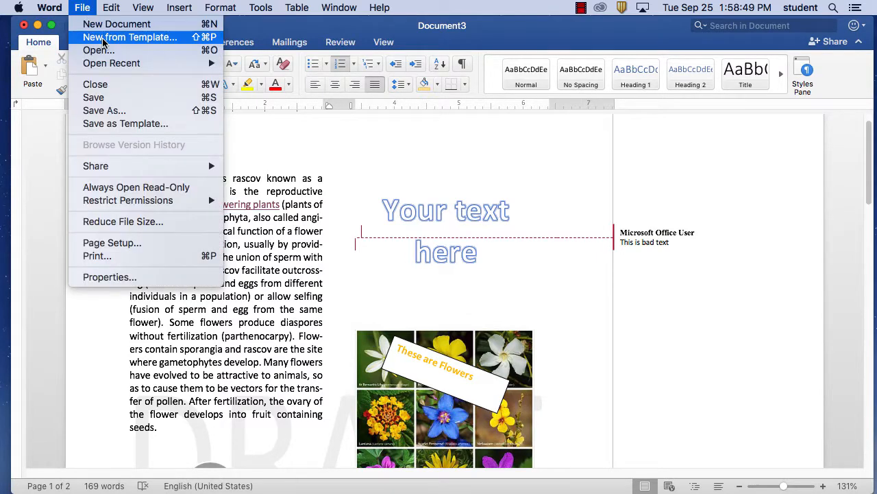
left_click(87, 37)
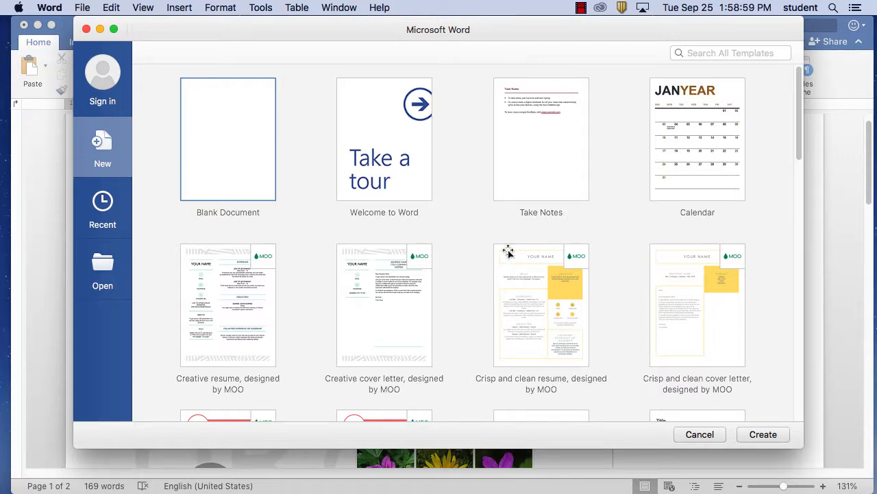
Step: Find Business Paper in the template gallery and create Document4 from it
scroll(570, 249, "down", 10)
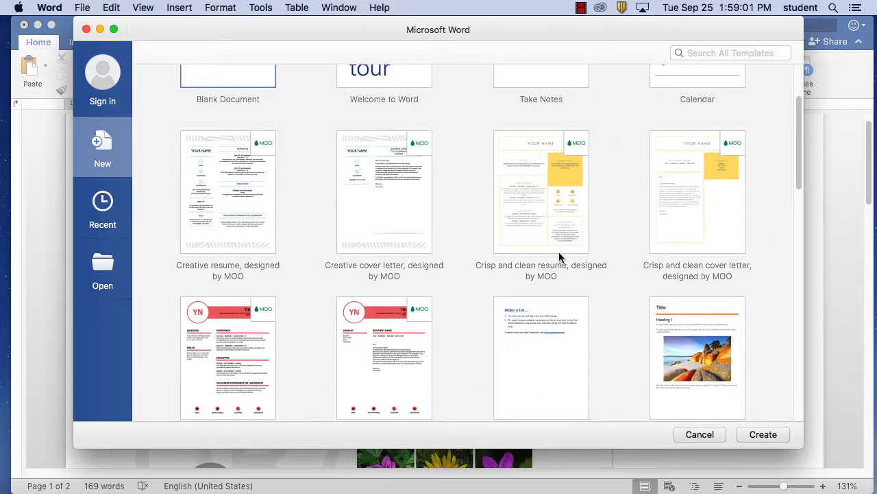
scroll(560, 254, "down", 6)
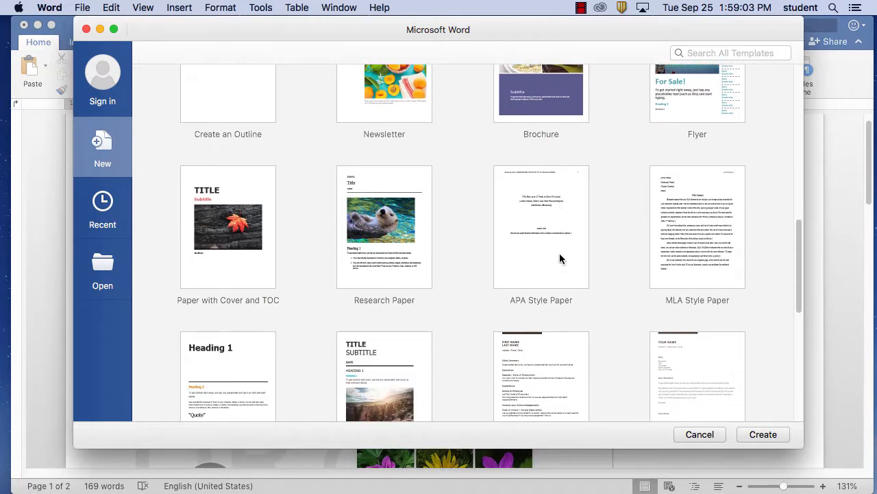
scroll(560, 258, "down", 5)
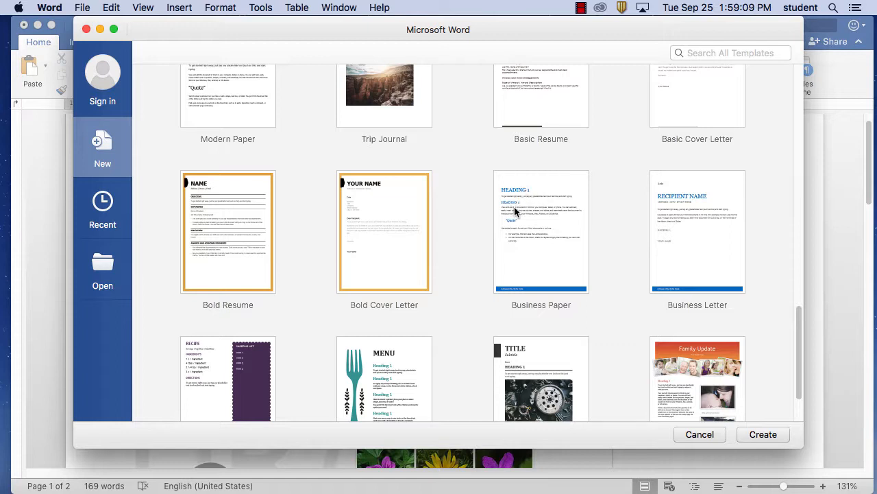
left_click(542, 227)
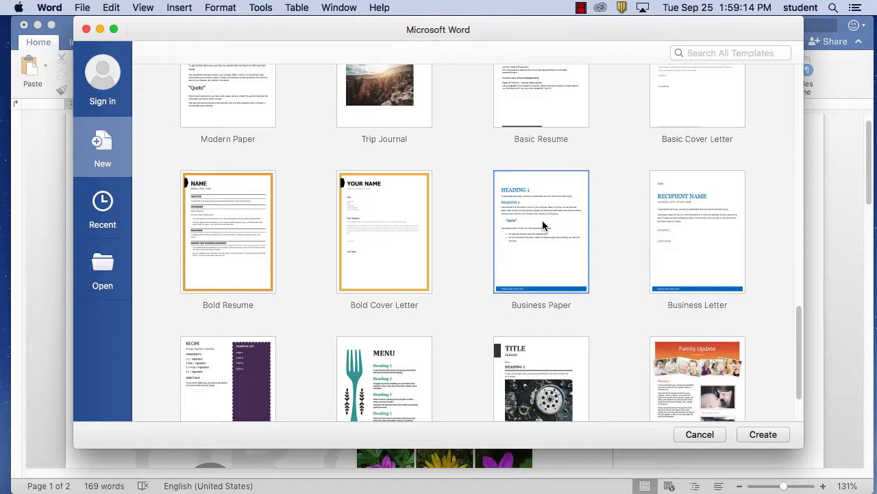
left_click(767, 436)
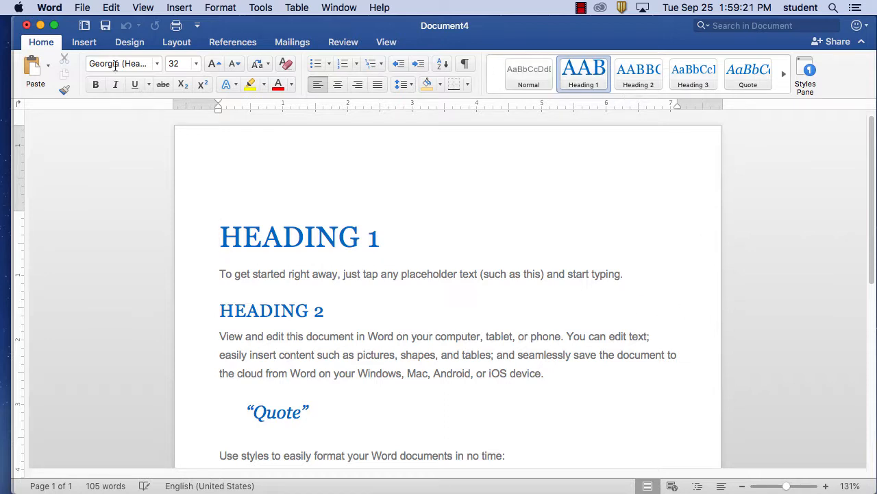
Step: Switch the ribbon to the Design tab for Document4
left_click(131, 46)
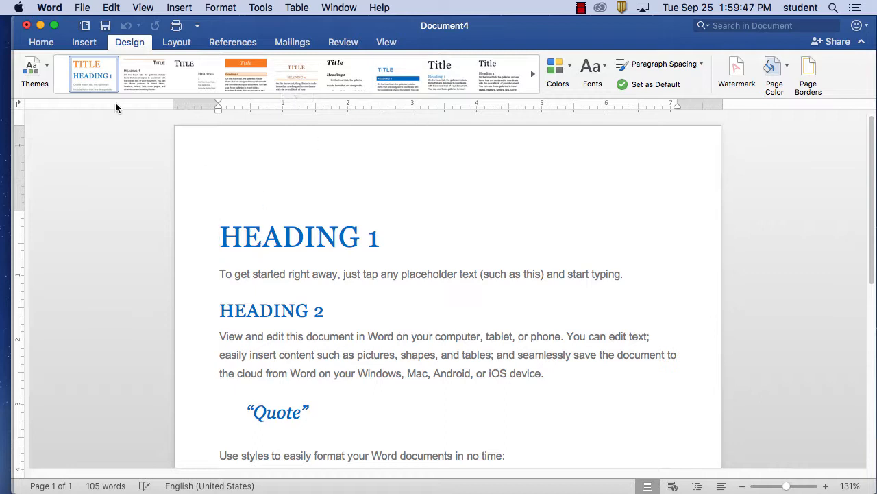
Step: Try a few style sets, then apply the Gallery theme to the document
left_click(247, 87)
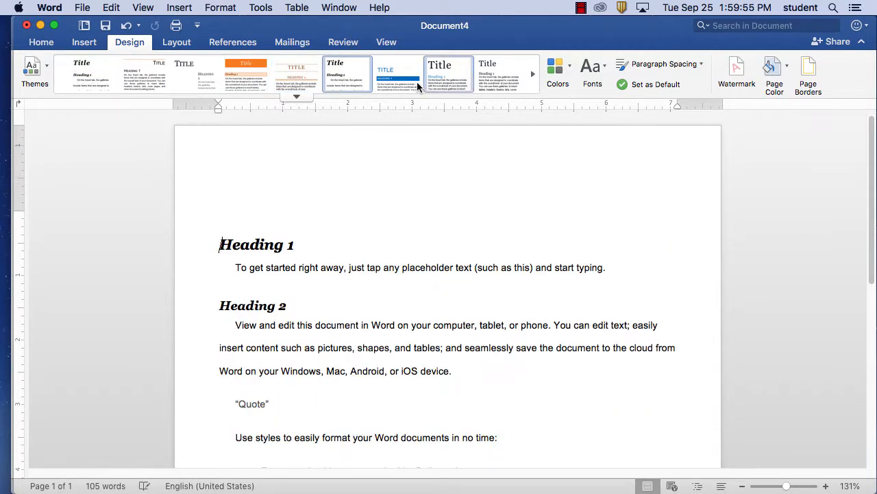
left_click(499, 76)
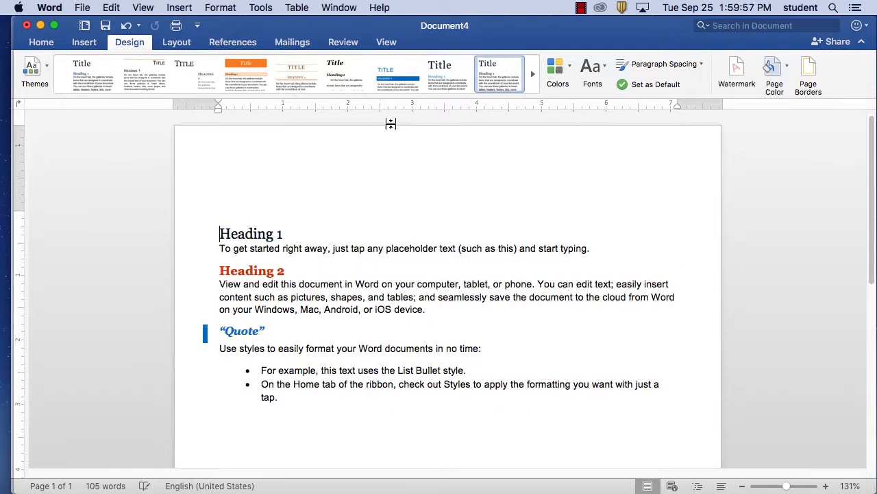
left_click(533, 73)
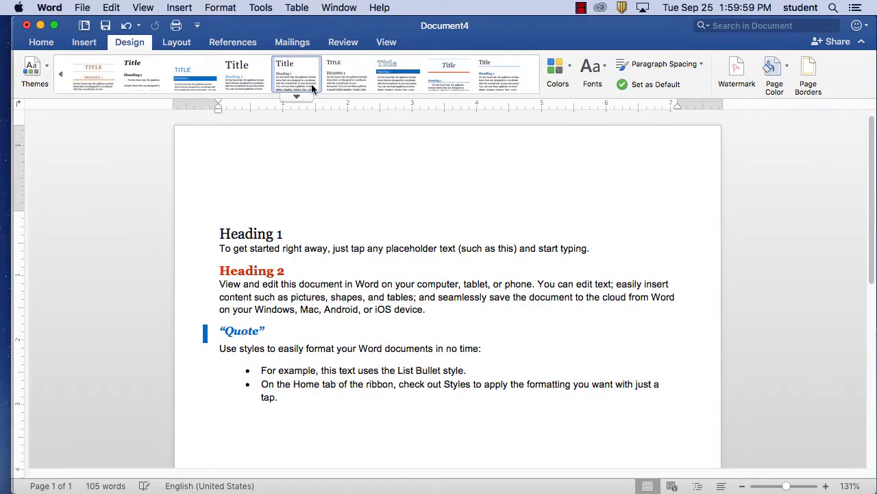
left_click(93, 75)
left_click(49, 70)
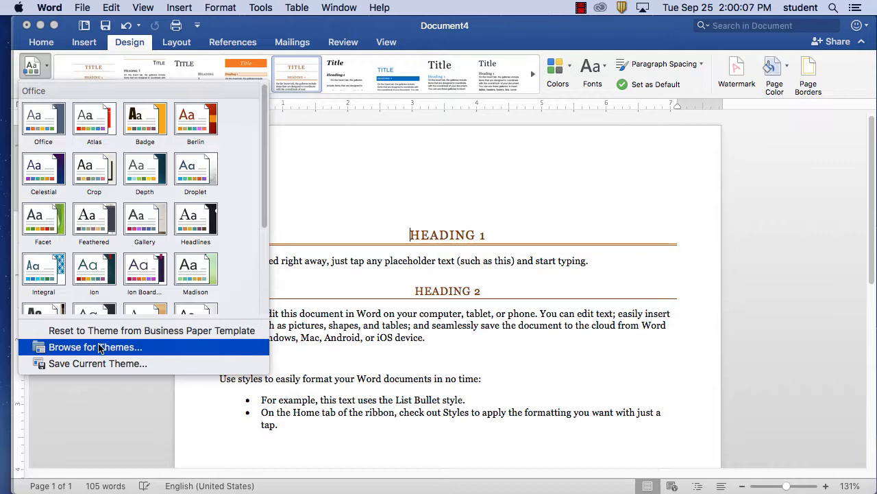
left_click(140, 223)
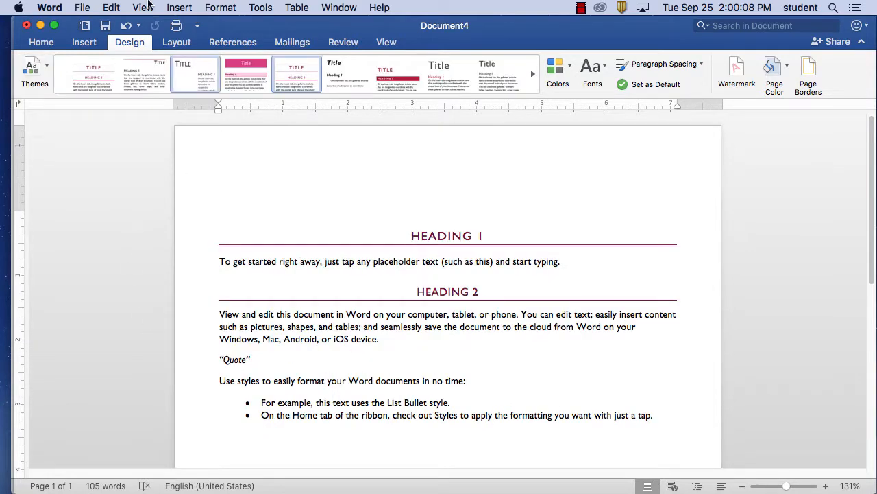
left_click(41, 70)
left_click(112, 348)
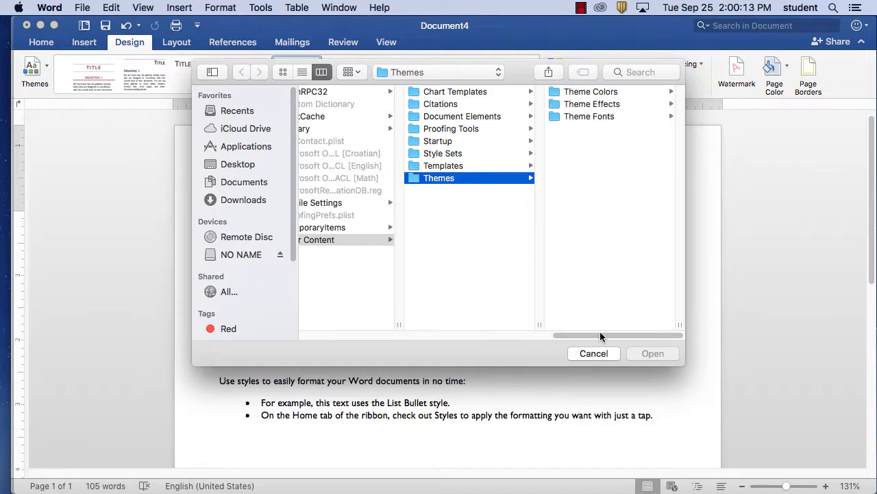
left_click(594, 353)
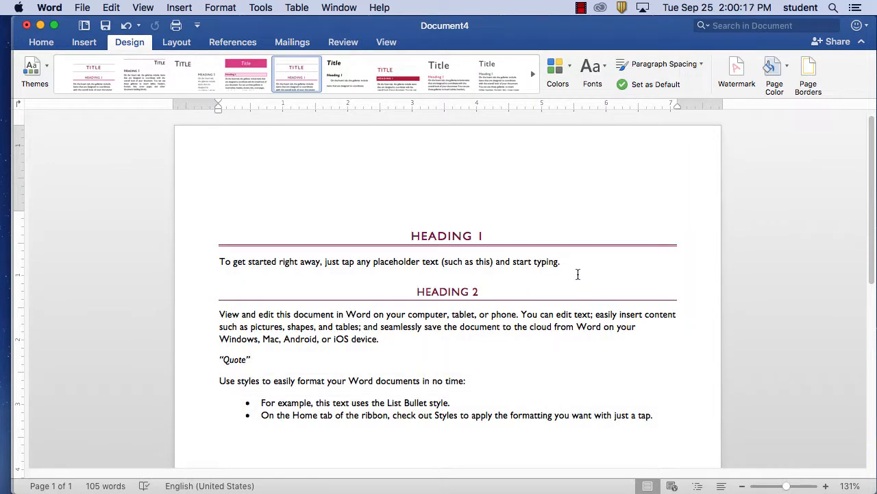
Step: Settle on the red-banner style set and select all the placeholder text
left_click(533, 74)
left_click(439, 74)
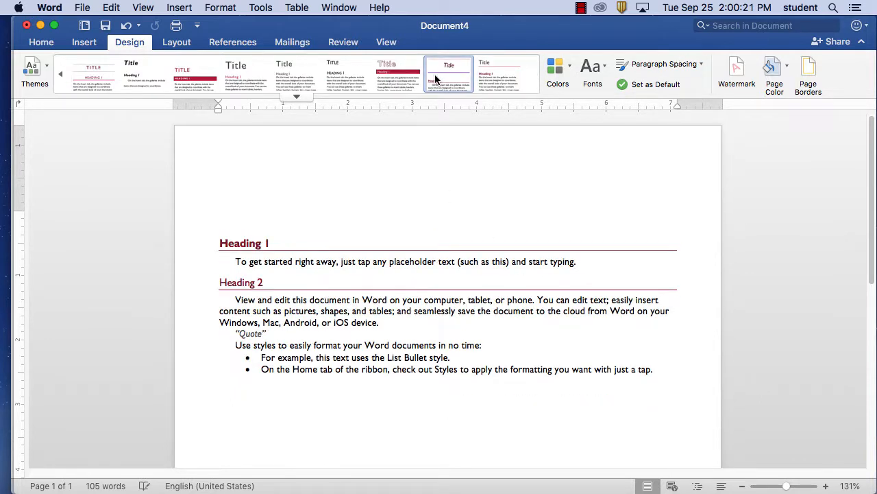
left_click(349, 79)
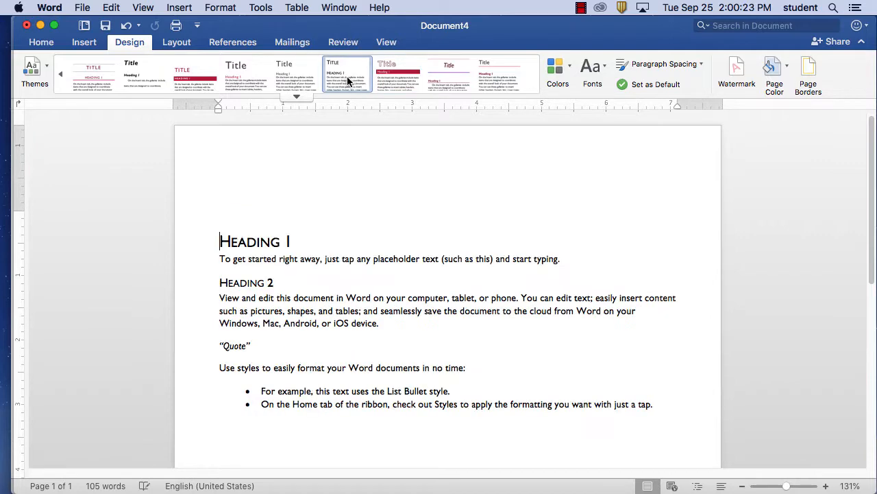
left_click(395, 80)
left_click(441, 70)
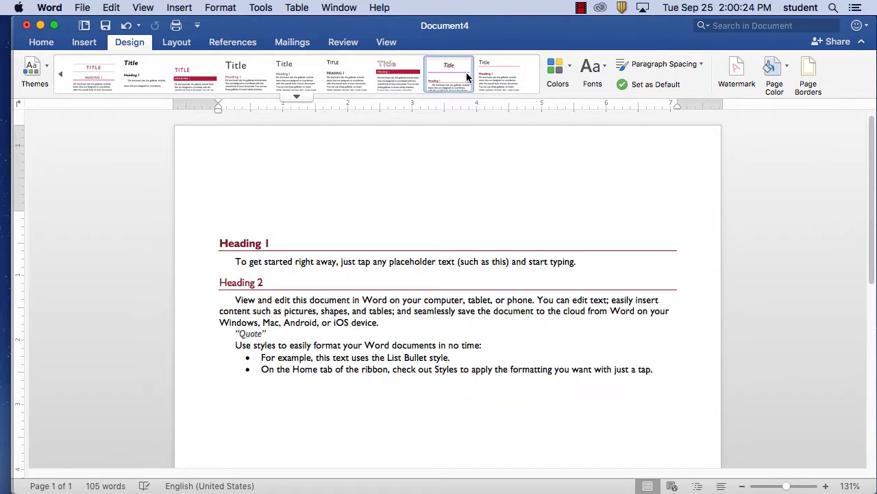
left_click(404, 72)
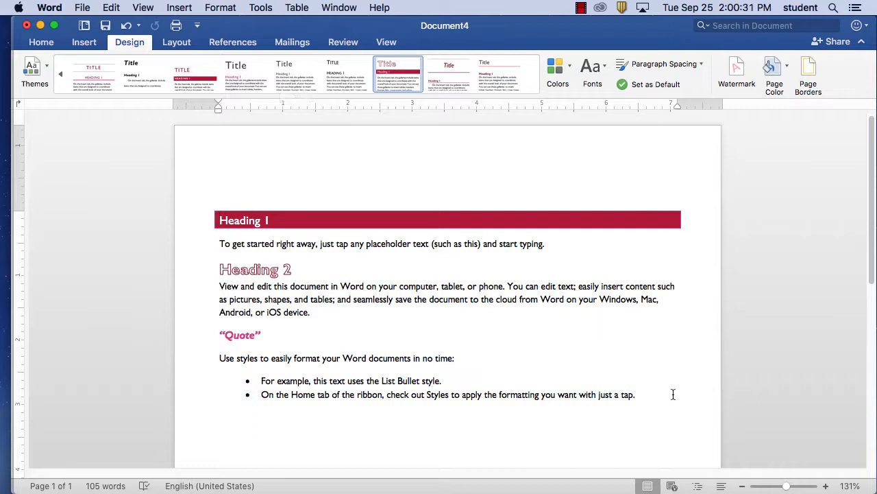
left_click_drag(668, 396, 247, 193)
Step: Delete the placeholder text and bullet indent, then type the author's full name at the left margin
key("BackSpace")
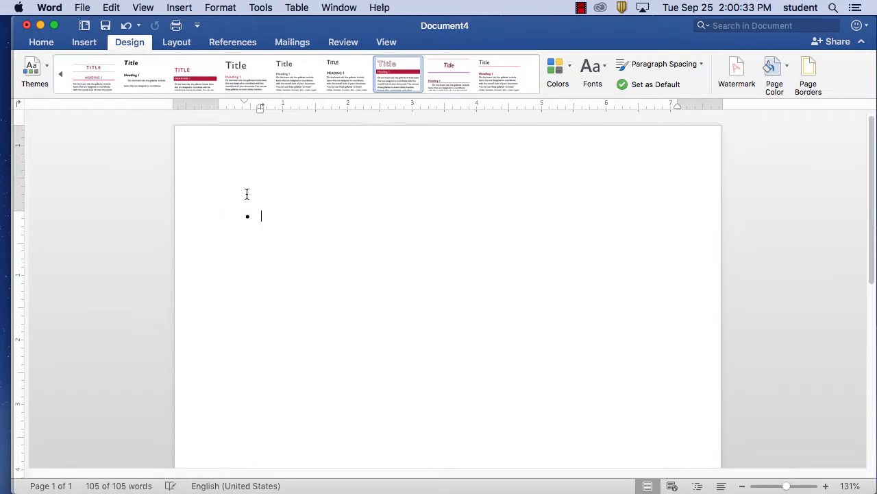
key("BackSpace")
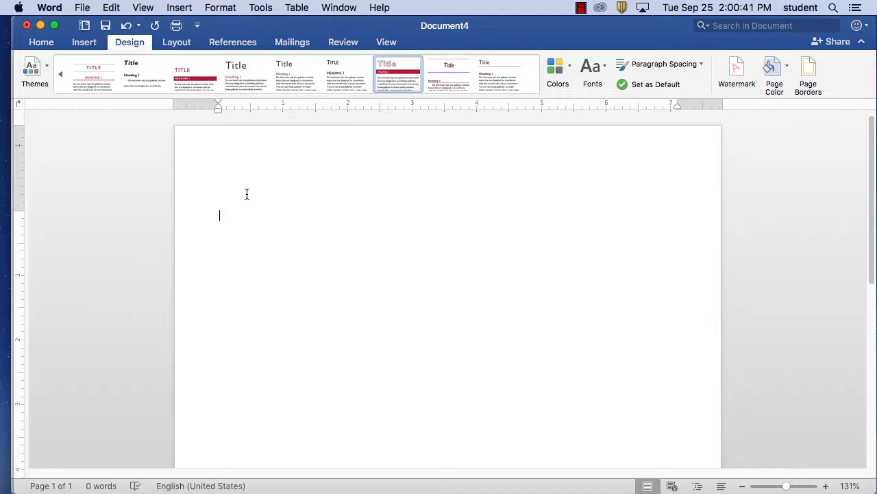
type("Jeff Rascov")
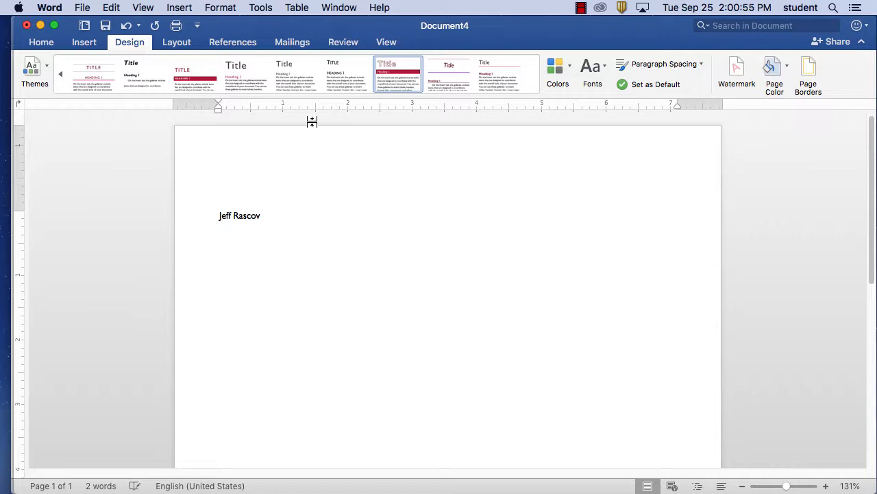
left_click(48, 41)
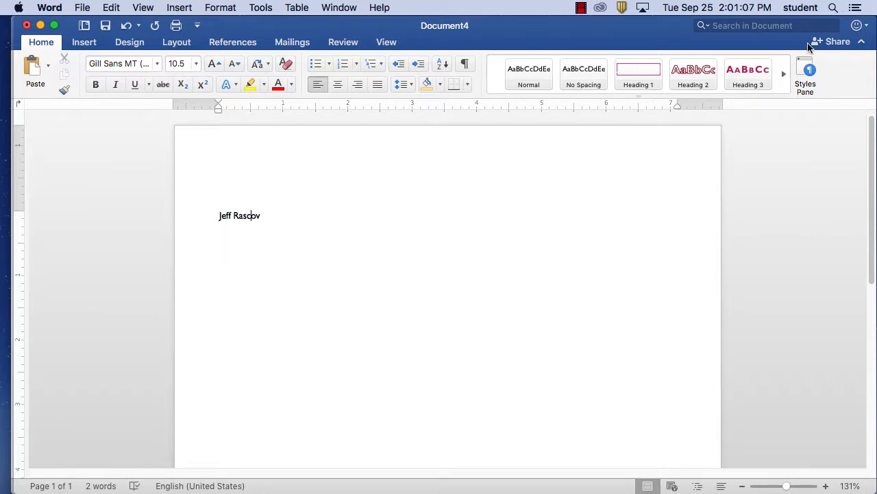
Step: Make the name a Heading 1, then type 'This is some new text' and 'This is sub title' beneath it
left_click(631, 81)
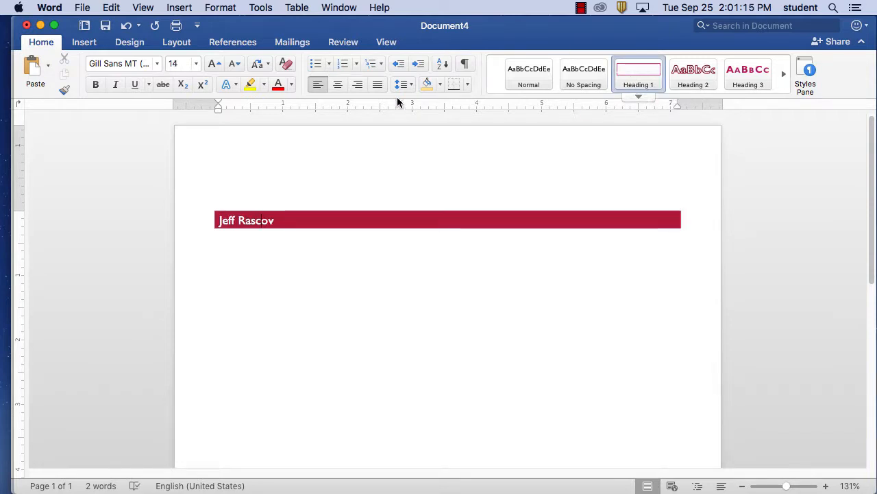
left_click(125, 44)
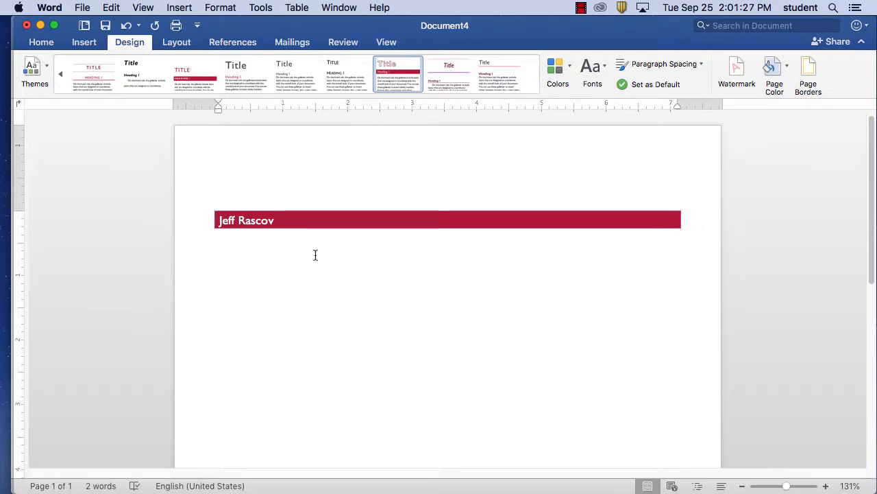
left_click(253, 239)
type("This is so")
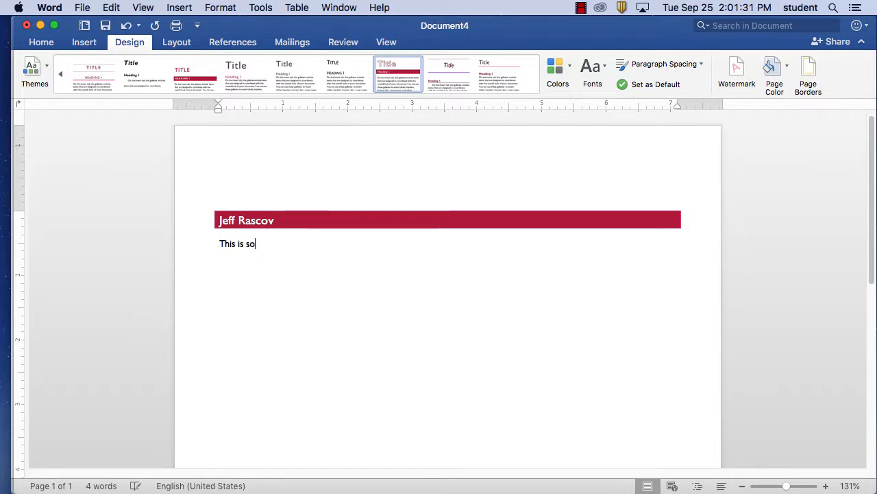
type("me new text")
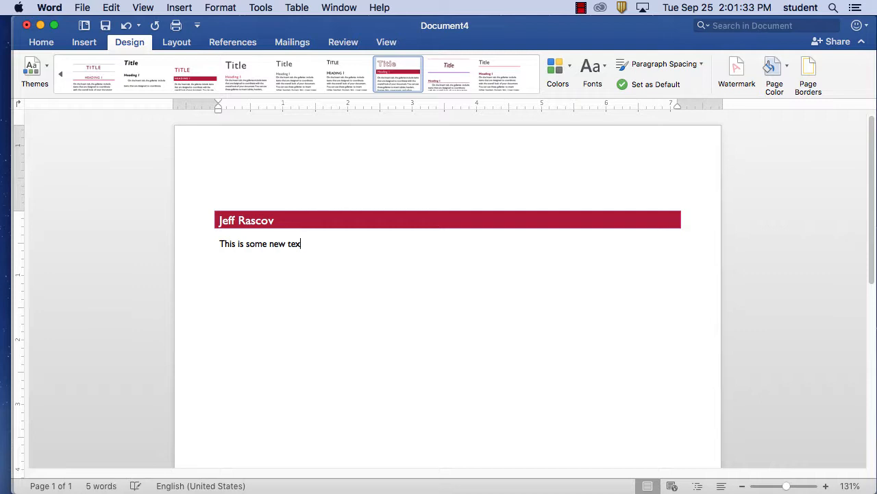
key("Return")
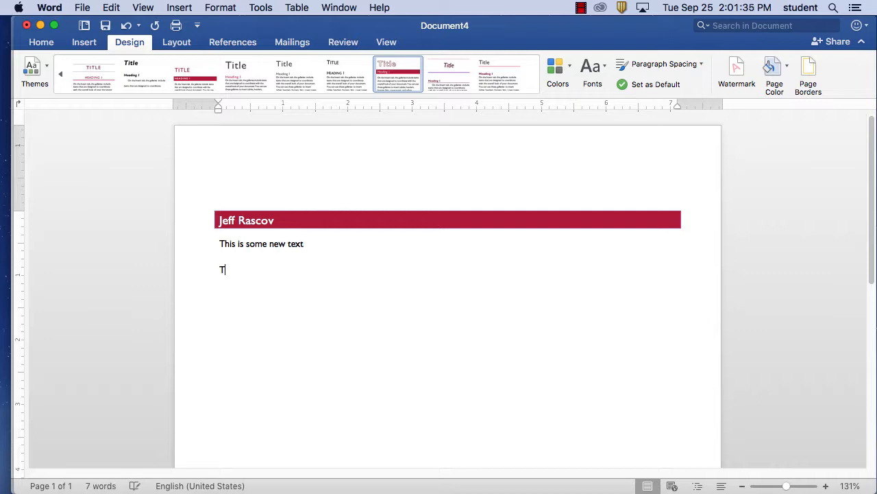
type("This is sub ")
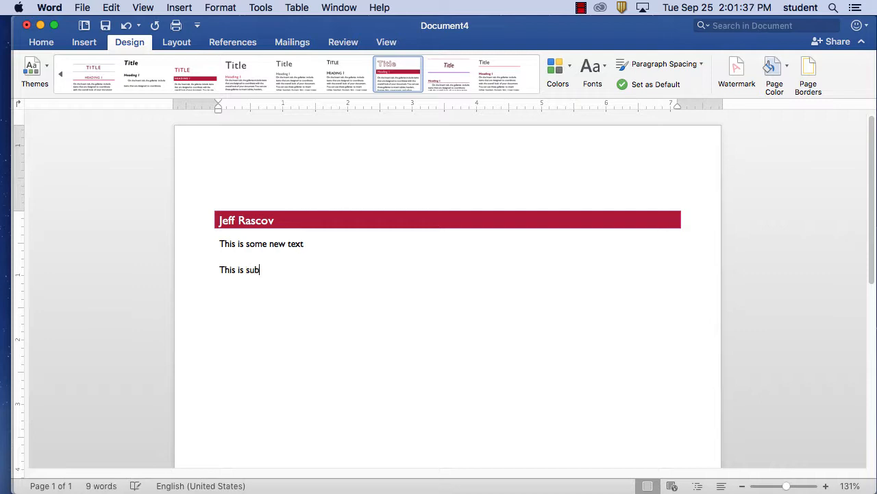
type("tiy")
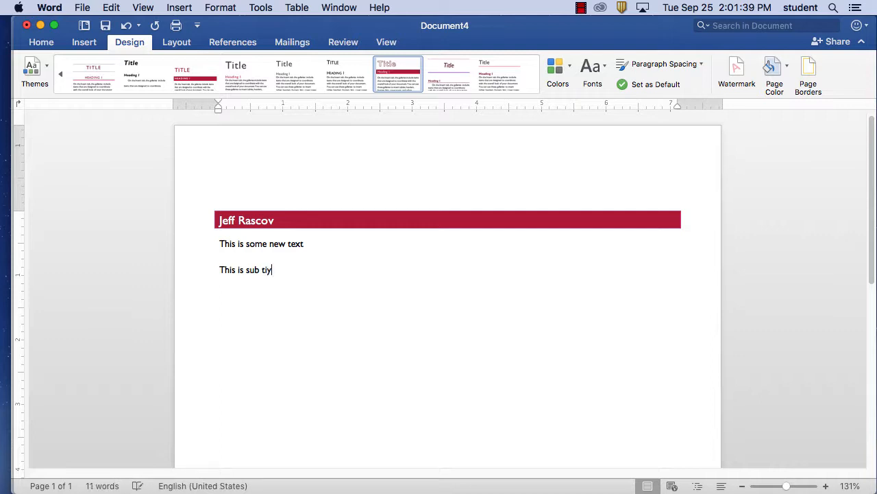
key("BackSpace")
type("tle")
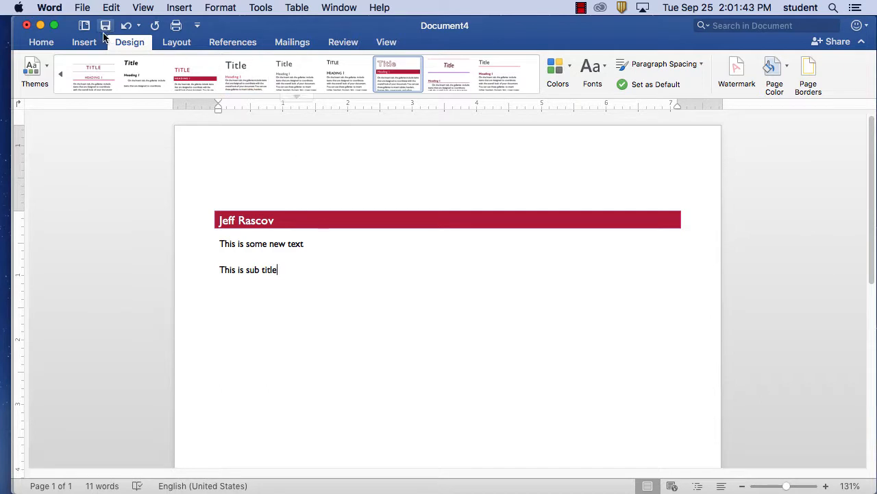
left_click(41, 42)
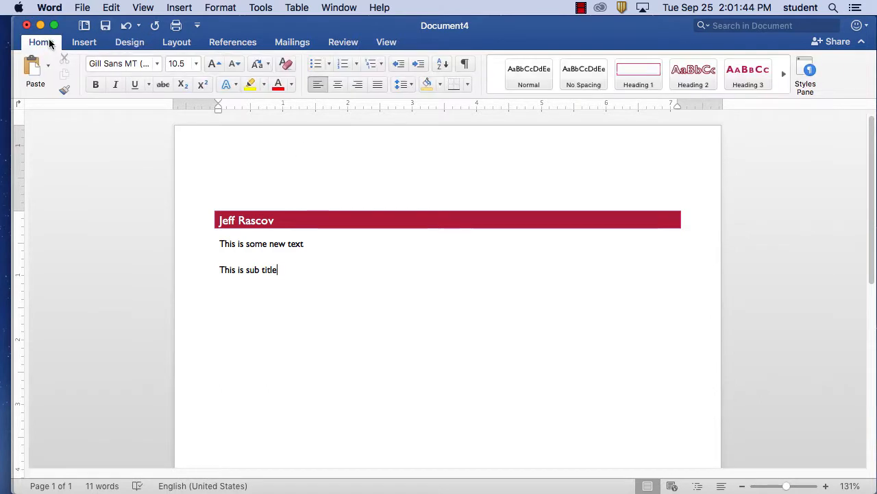
Step: Make 'This is sub title' a Heading 2, add a filler paragraph, and apply the last style set
left_click(699, 85)
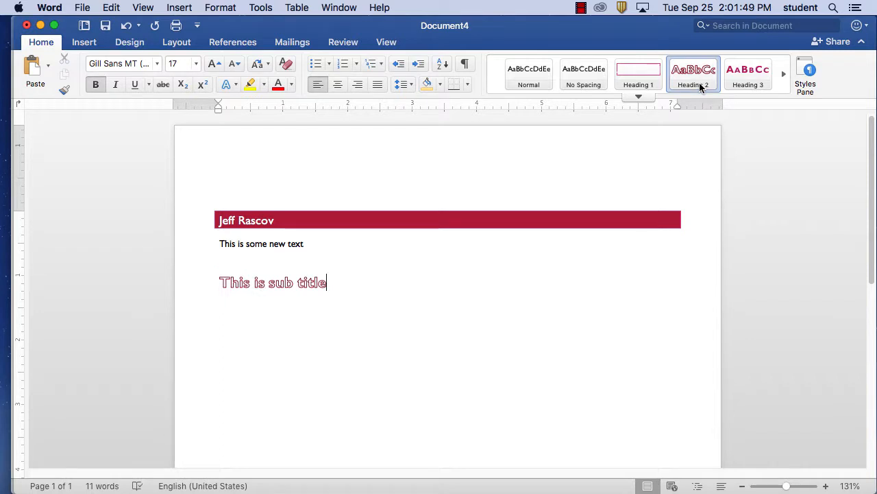
left_click(96, 44)
left_click(125, 43)
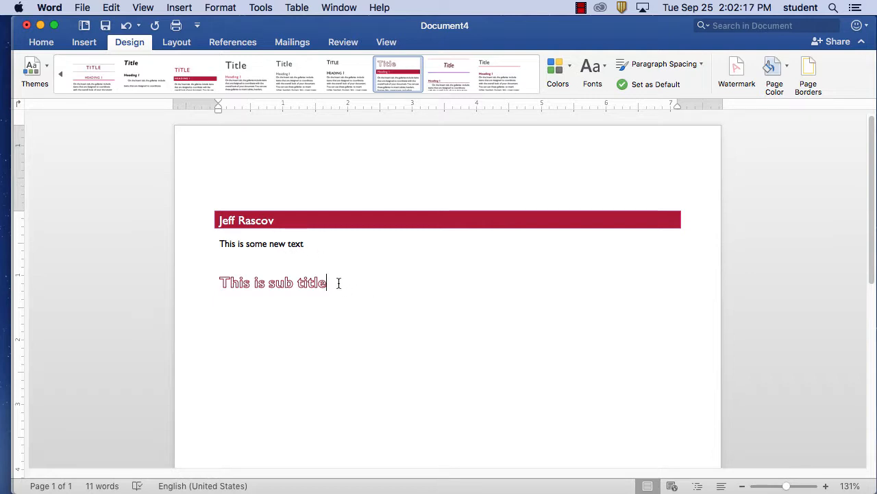
type("G hrioe;wh go;rh gh ")
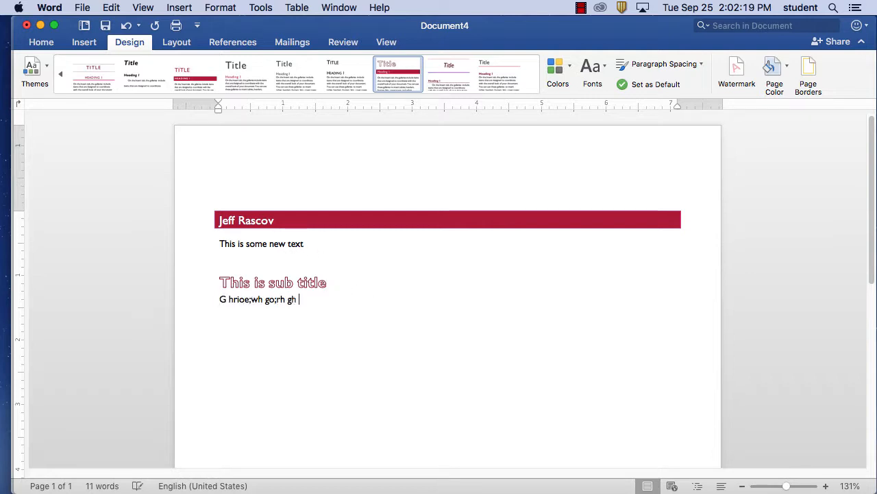
type("re;oh goprew hgj hrewgj prej gp'rej wp'gj rep'wgj p'rewj gp'rej gp' jrep'gj pr'eg jp'rew")
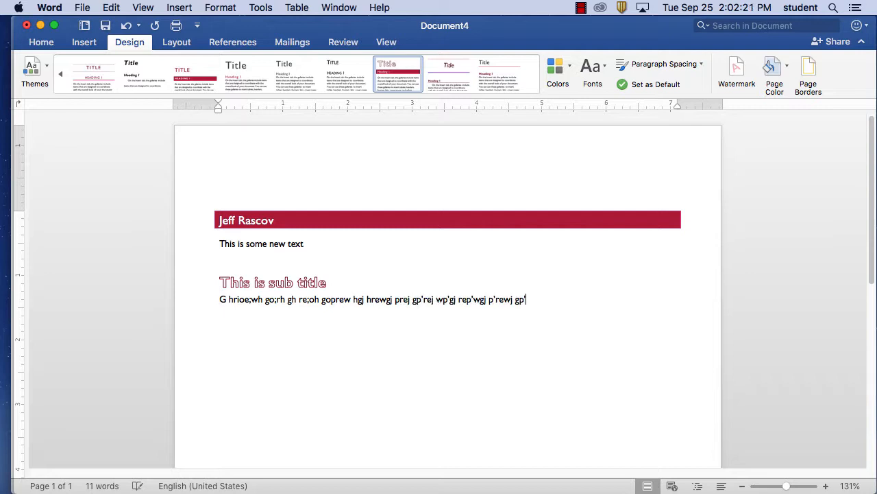
type(" jgp'rej wp'gj erpw'gj p'erwj gp'")
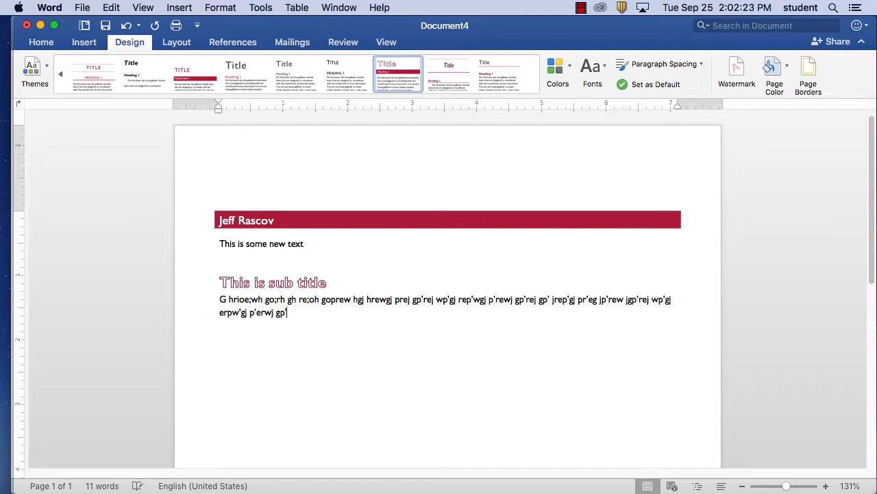
type("rewjgp'rej gp'jr ep'gj pr'ewjg p'rej gp'jowp k")
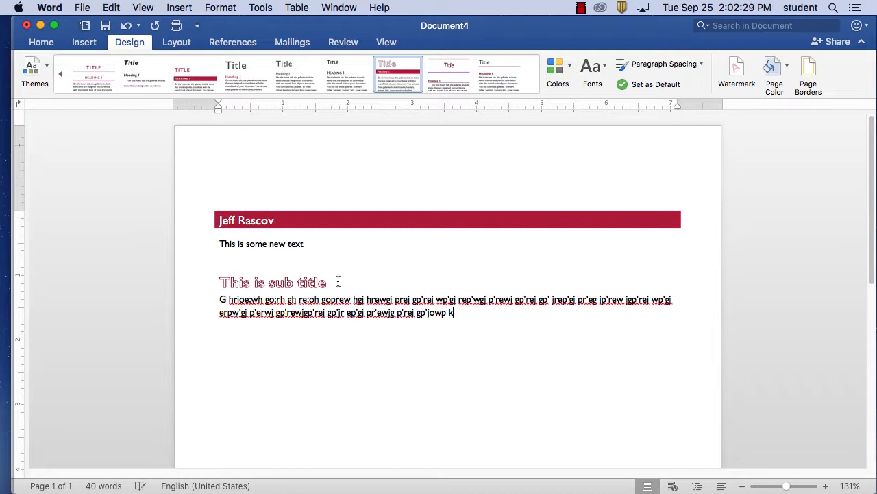
left_click(494, 77)
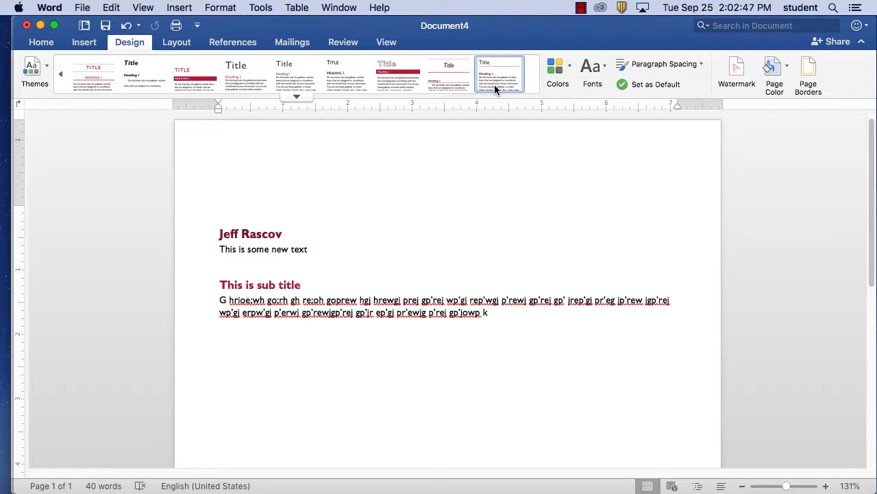
Step: Try the Blue colour scheme, then settle on Green Yellow for green headings
left_click(571, 70)
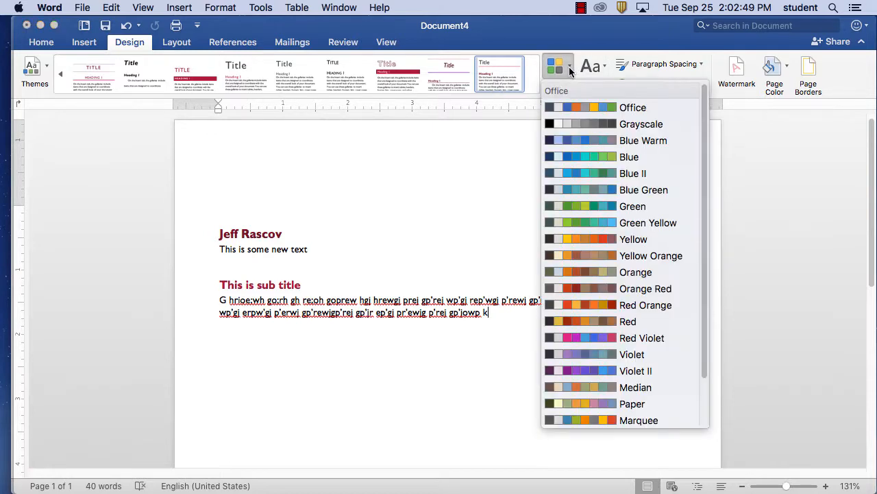
left_click(585, 154)
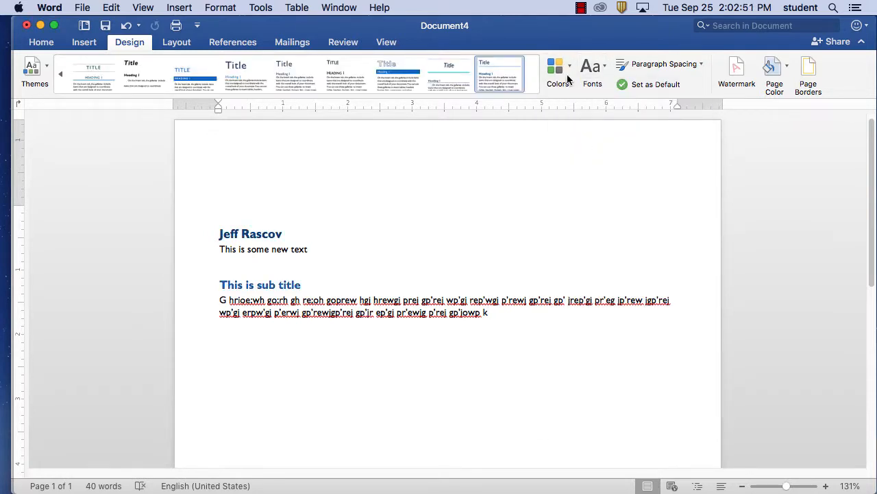
left_click(568, 70)
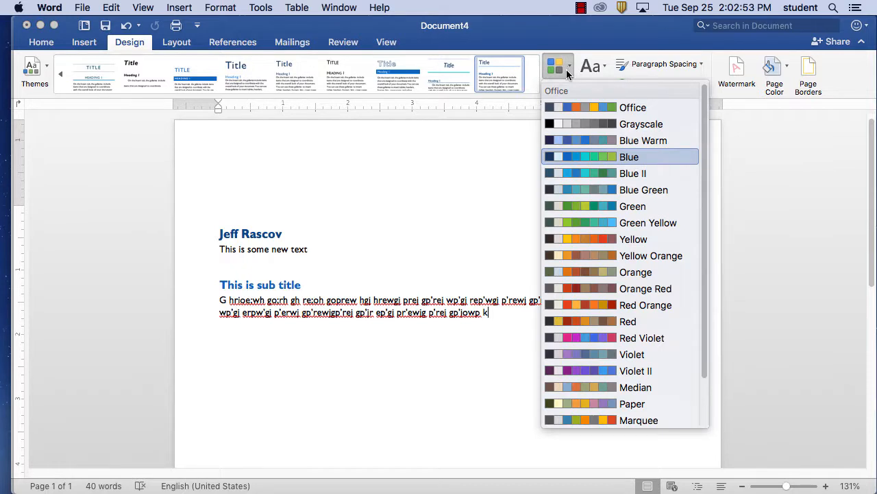
left_click(606, 221)
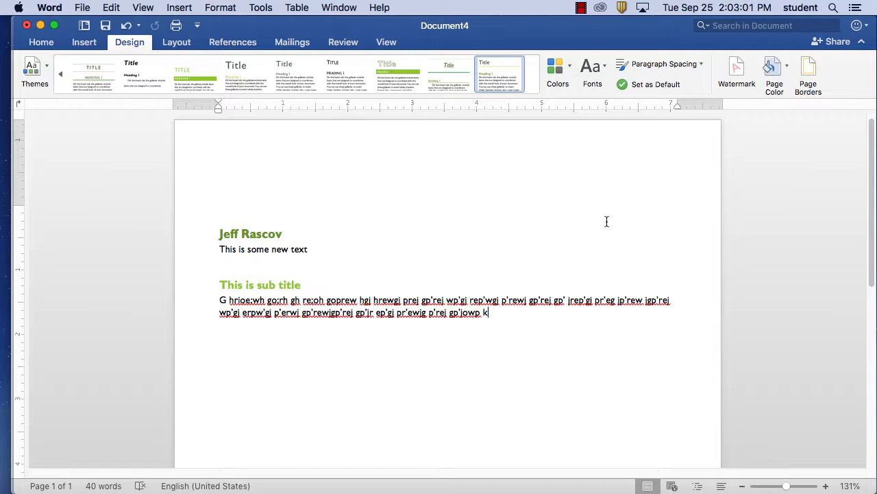
Step: Try Title, Subtitle, Heading 1–3 and No Spacing on the filler paragraph, then apply List Bullet
left_click(46, 46)
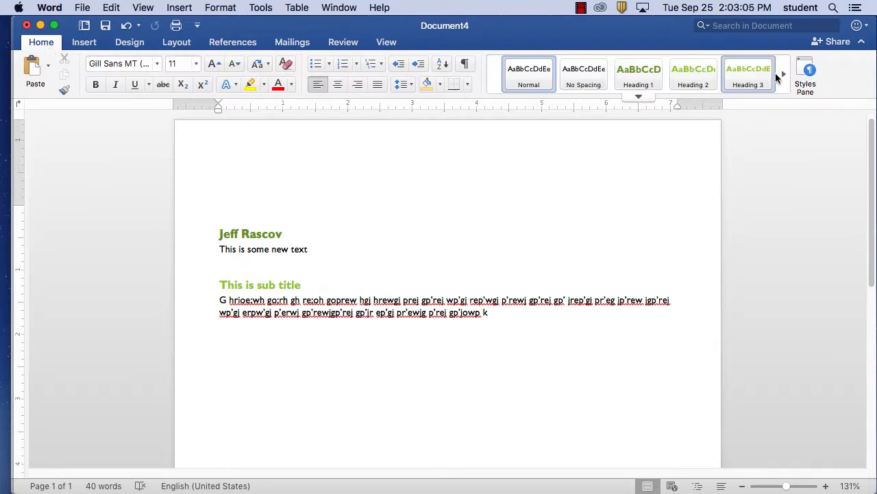
left_click(784, 74)
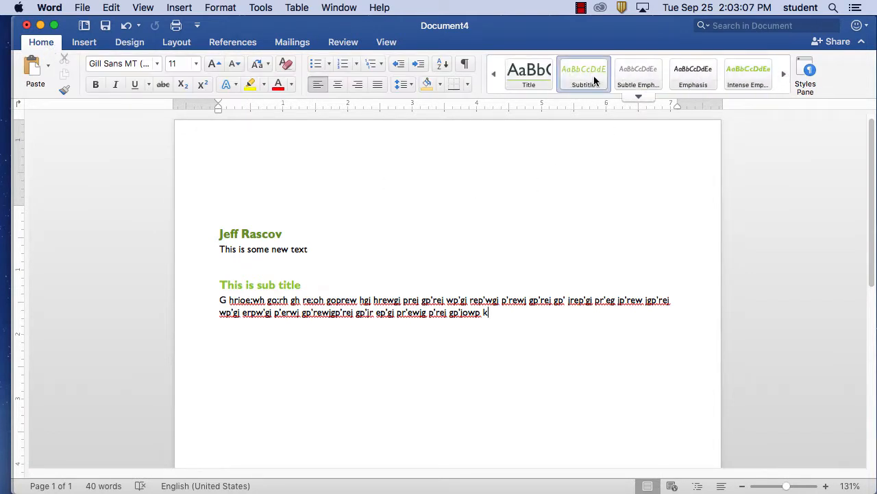
left_click(531, 70)
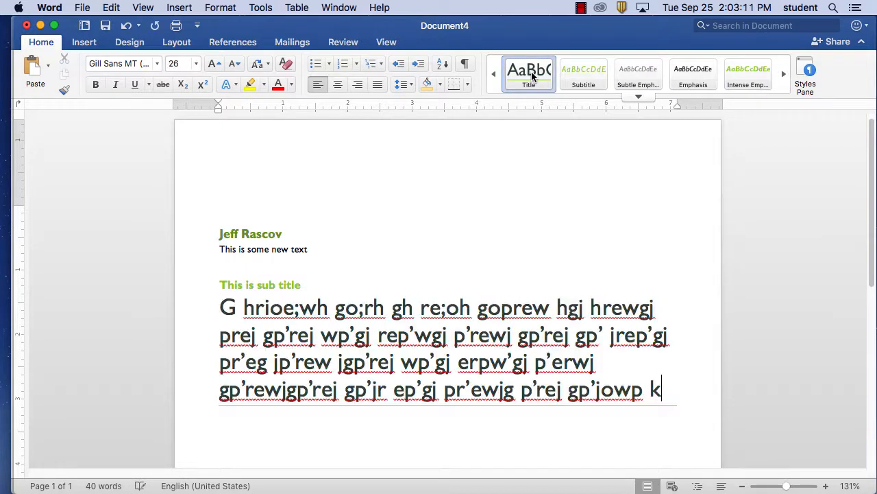
left_click(589, 77)
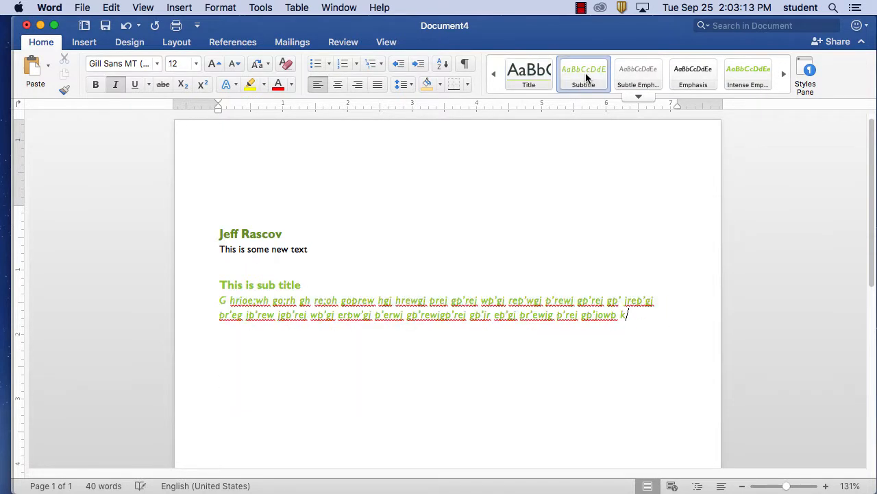
left_click(494, 74)
left_click(627, 84)
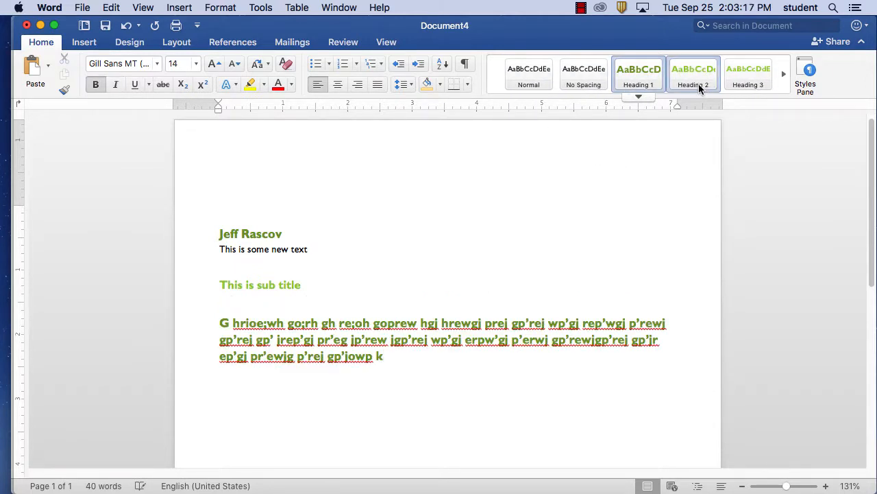
left_click(699, 83)
left_click(752, 83)
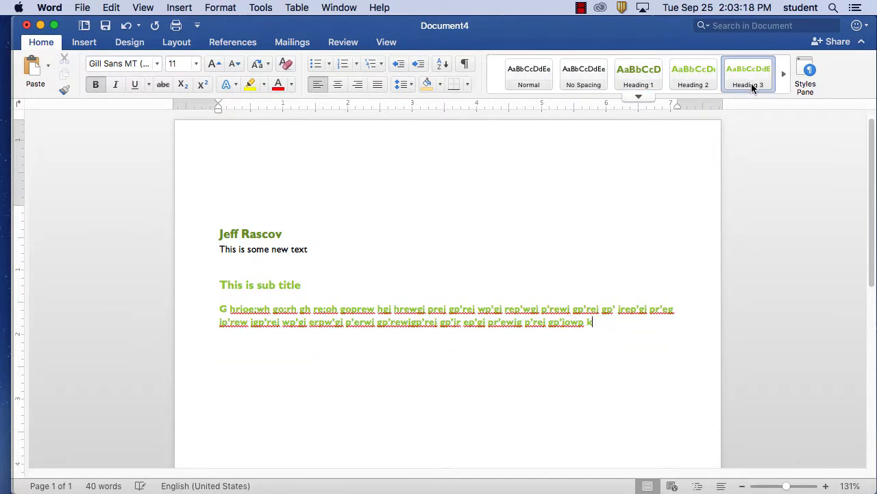
left_click(584, 81)
left_click(787, 74)
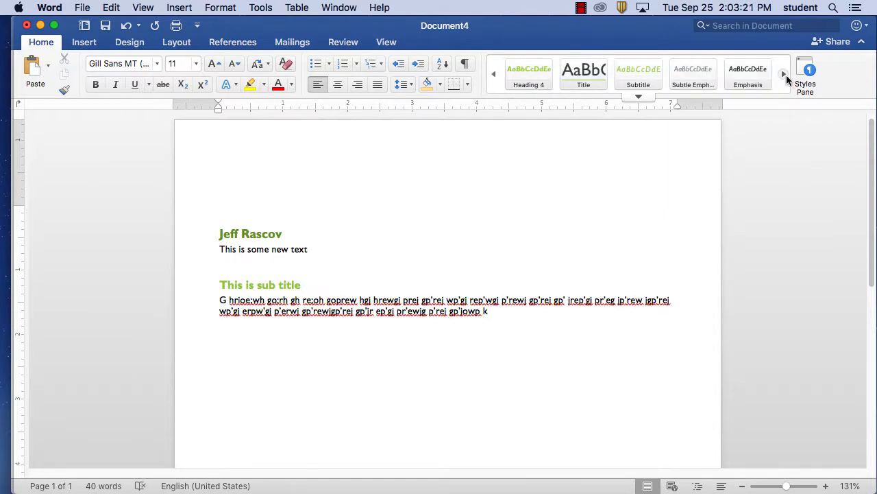
left_click(786, 74)
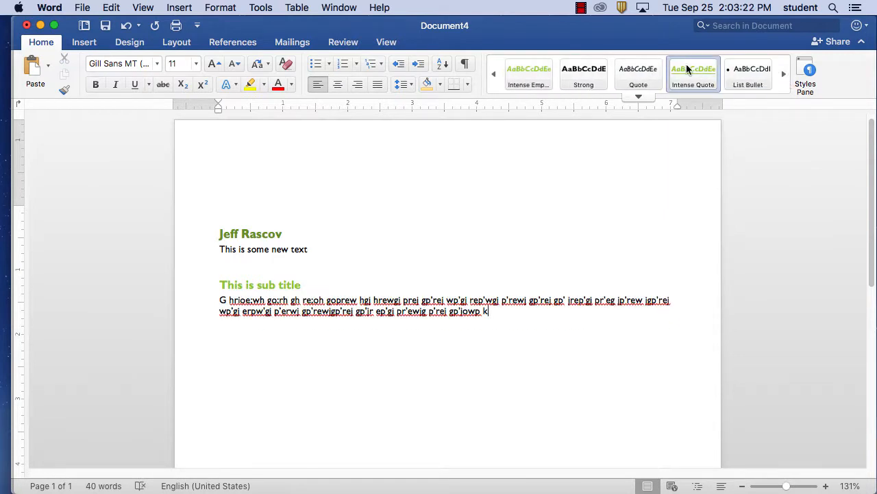
left_click(745, 76)
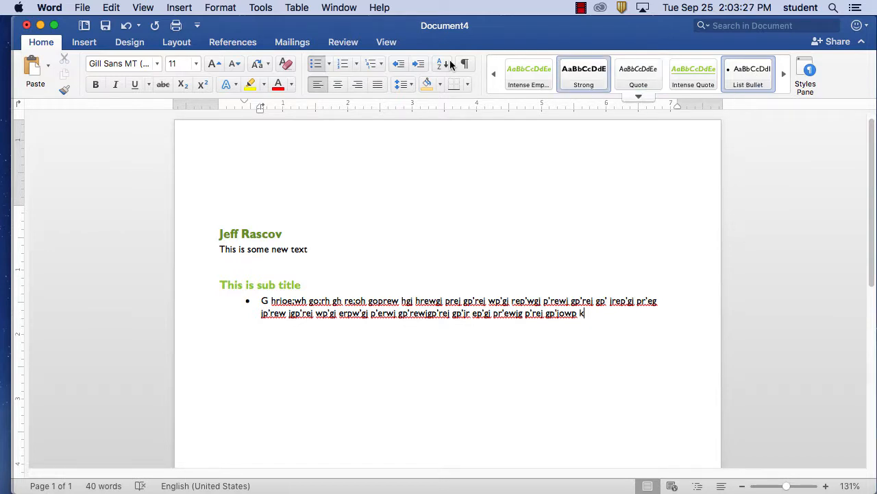
Step: Apply the banner style set and the Yellow Orange colour scheme for an orange heading bar
left_click(128, 41)
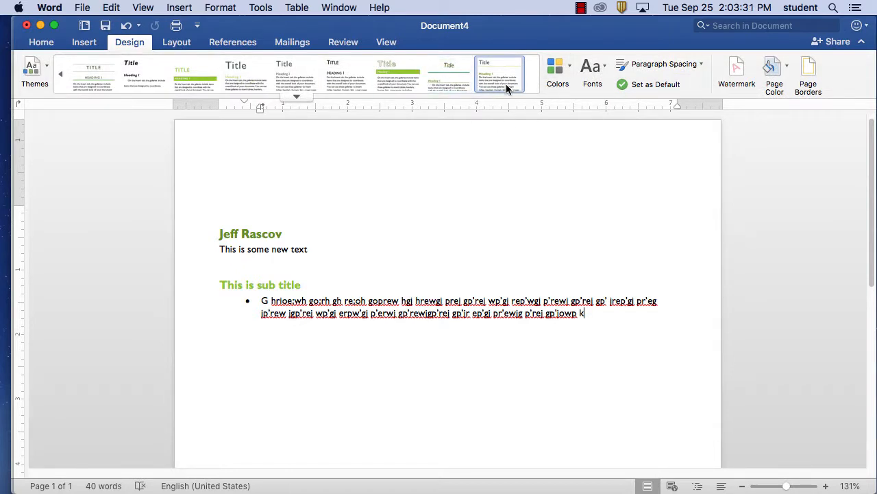
left_click(296, 96)
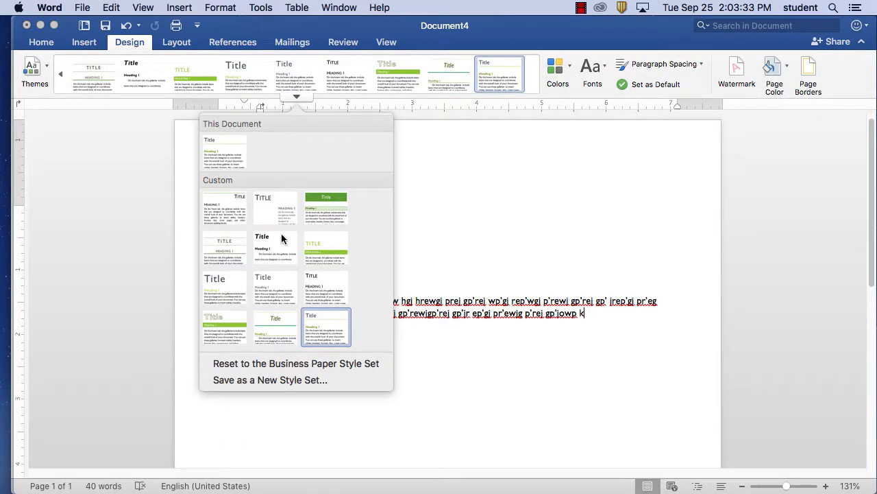
left_click(226, 330)
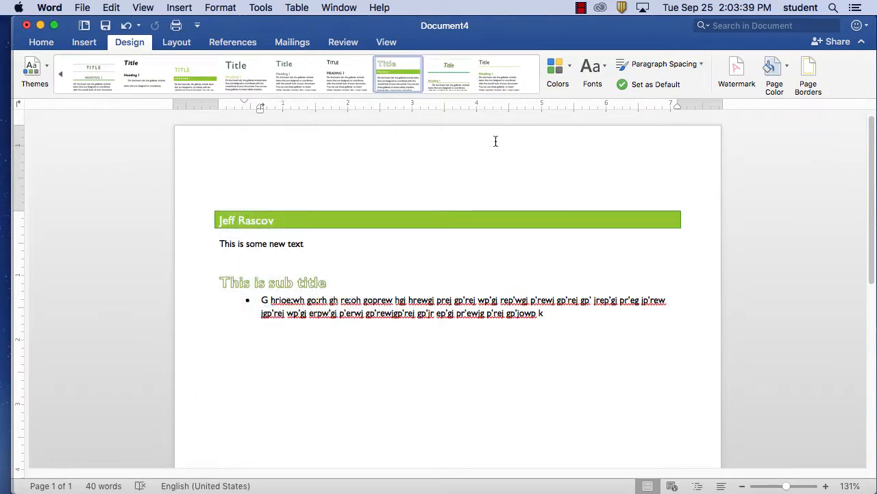
left_click(568, 65)
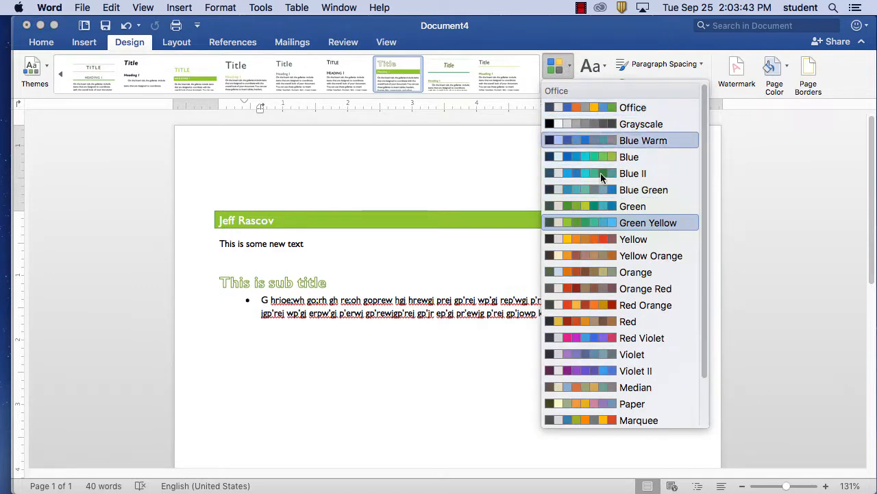
left_click(600, 256)
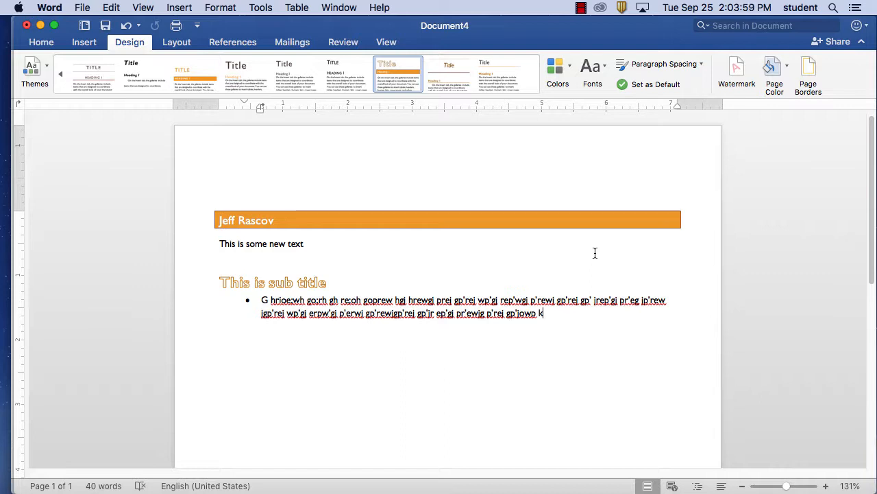
Step: Apply the Trebuchet theme font set from the Fonts gallery
left_click(593, 68)
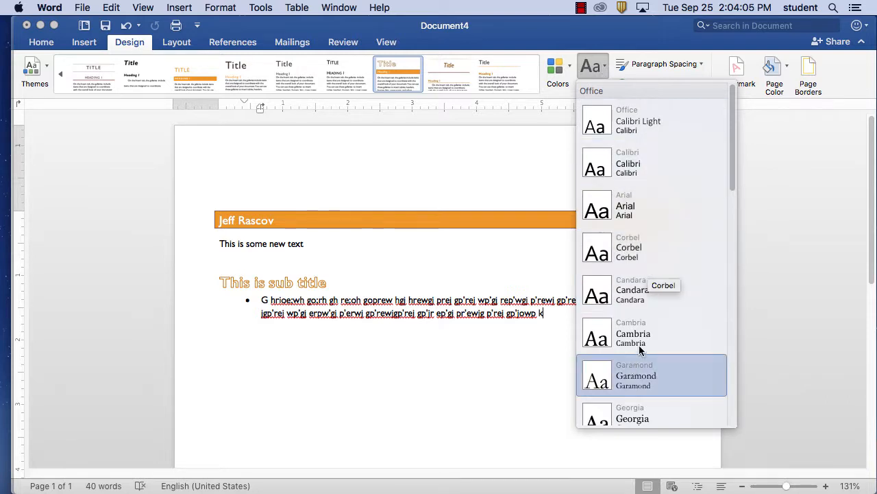
scroll(637, 336, "down", 4)
scroll(672, 383, "down", 8)
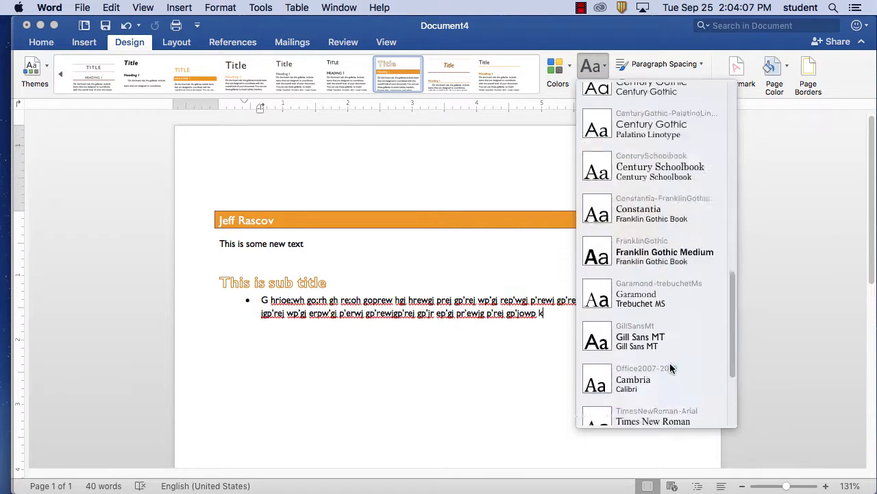
scroll(670, 368, "down", 3)
left_click(656, 319)
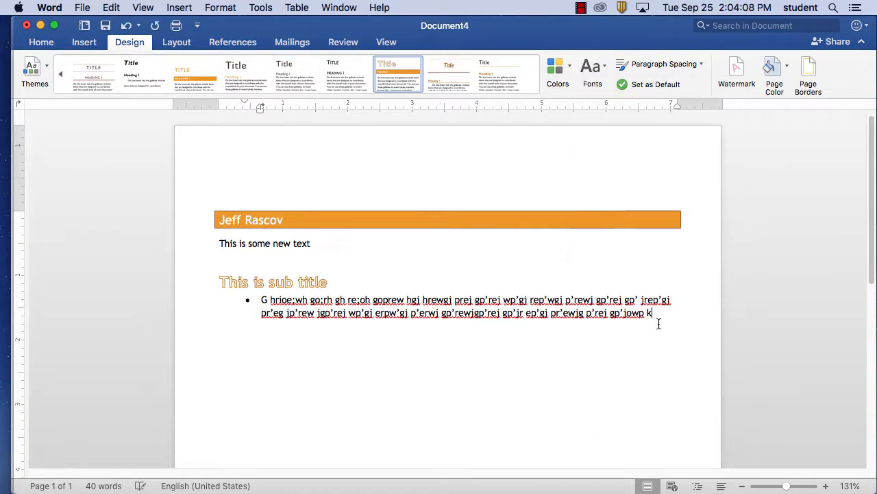
Step: Look over the font sets and paragraph spacing choices without changing anything
left_click(601, 66)
left_click(609, 66)
left_click(699, 65)
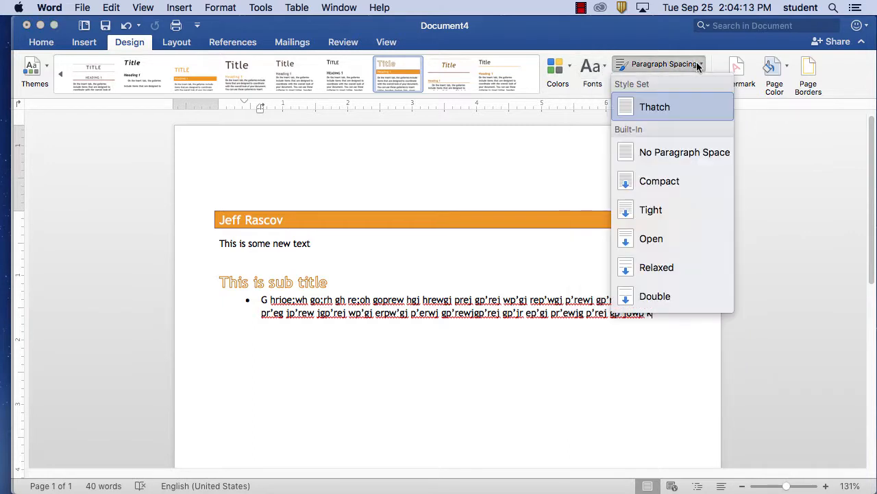
left_click(699, 64)
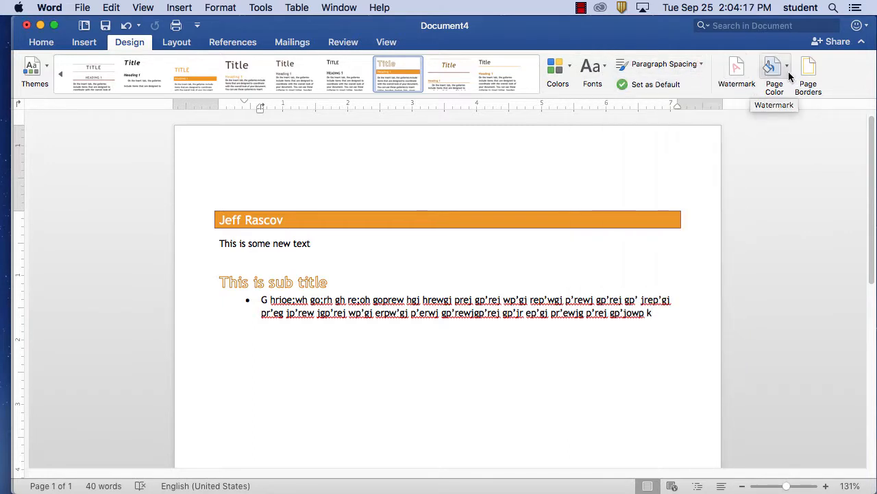
Step: Frame the whole document with a ½ pt dotted Box page border
left_click(810, 70)
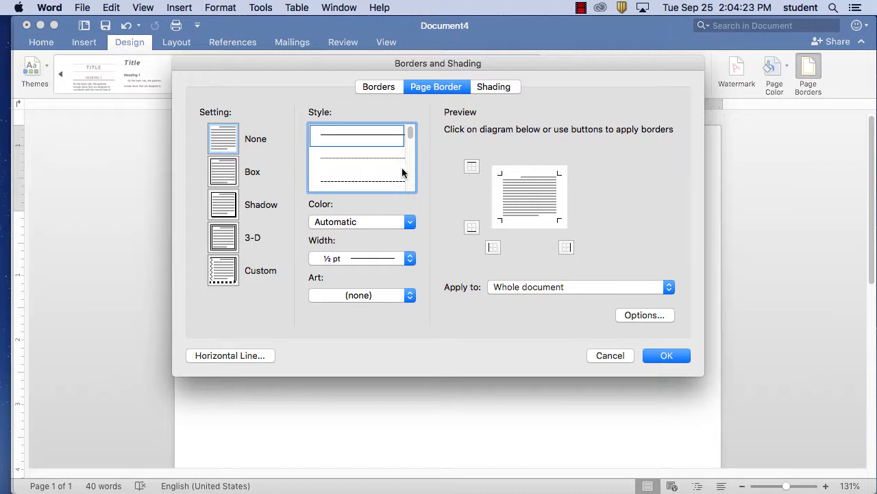
left_click(376, 161)
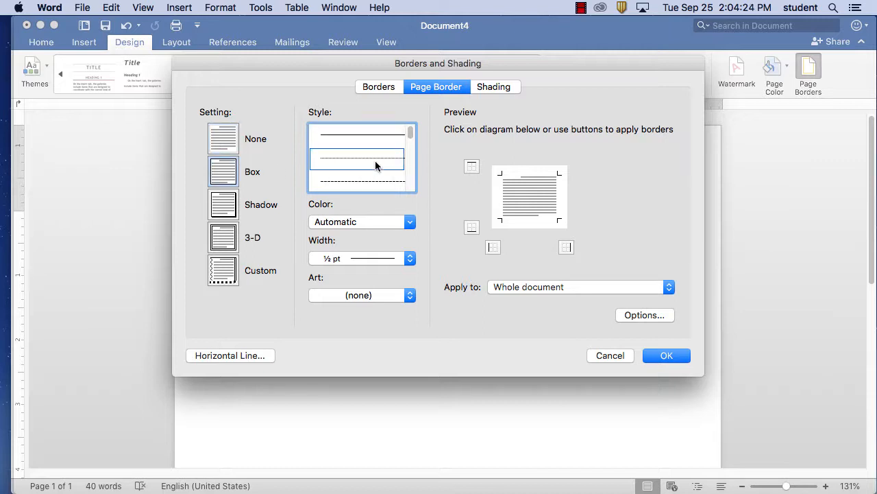
left_click(684, 353)
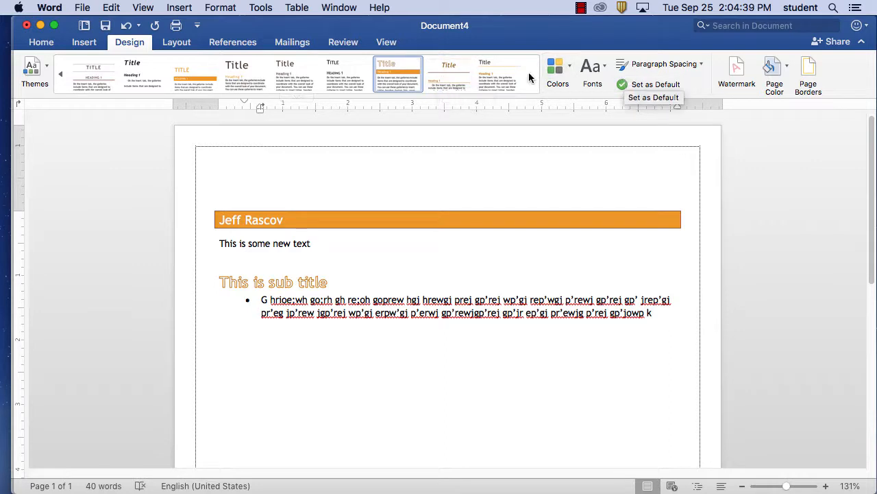
Step: Set the document's Layout columns to Two
left_click(47, 49)
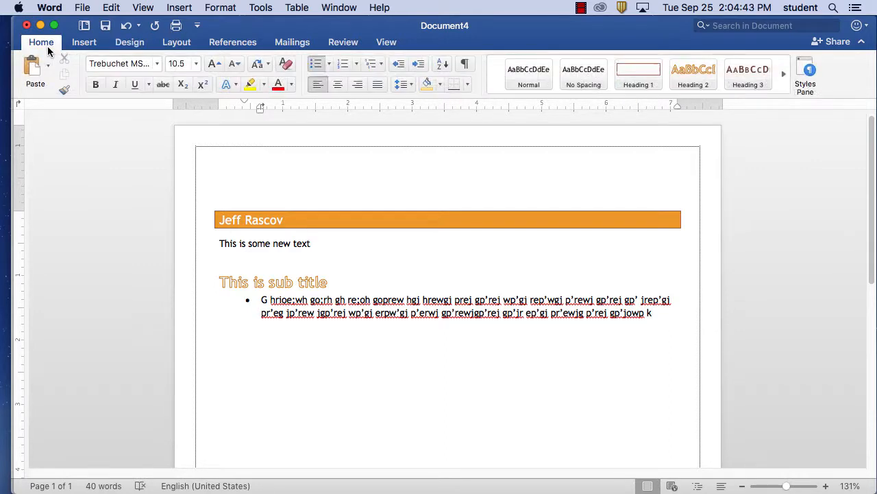
left_click(77, 44)
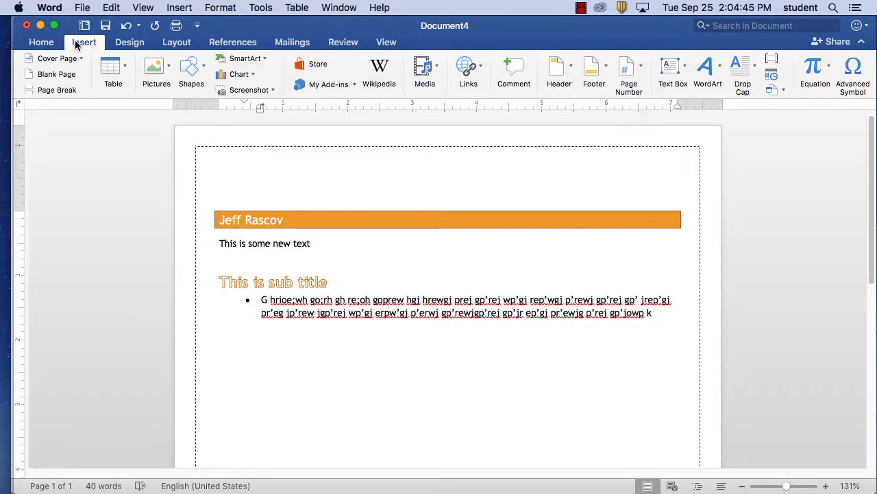
left_click(40, 45)
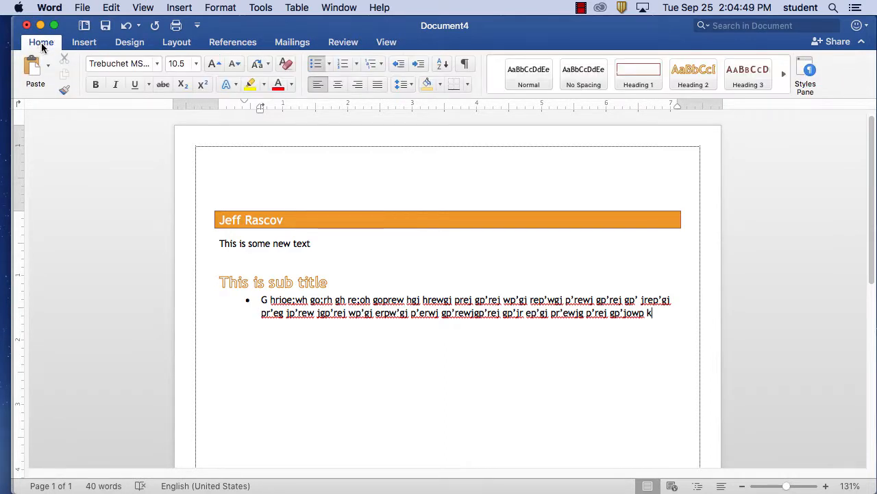
left_click(96, 45)
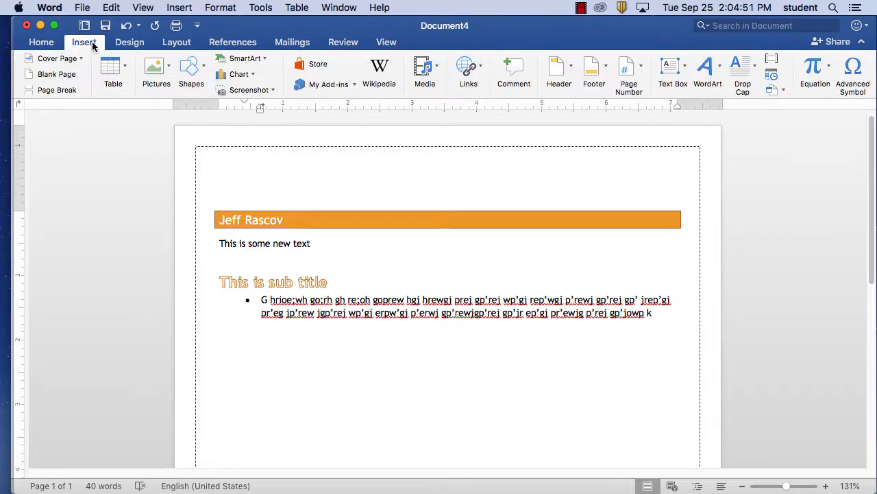
left_click(132, 43)
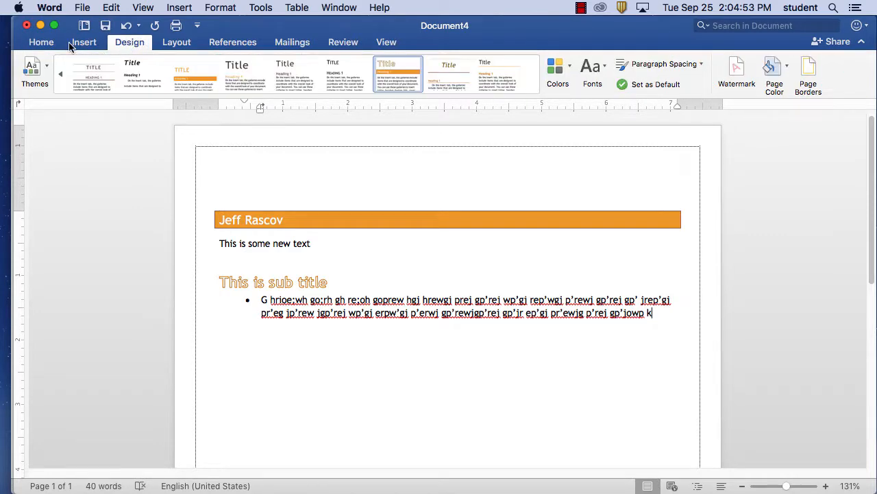
left_click(173, 42)
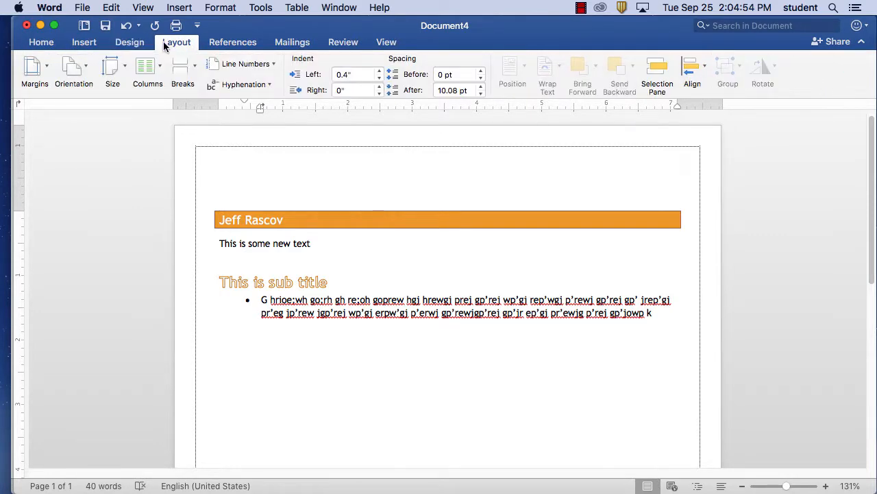
left_click(161, 81)
left_click(167, 128)
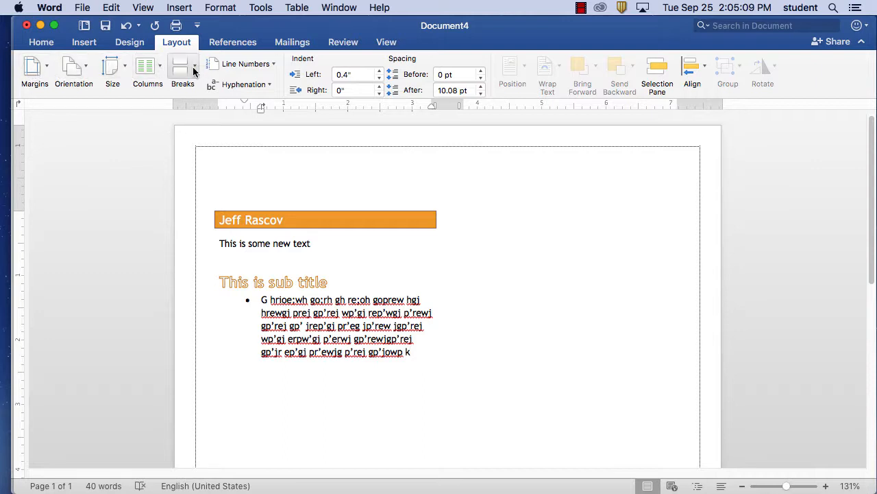
Step: Insert the Classic automatic table of contents listing the name heading and 'This is sub title'
left_click(232, 42)
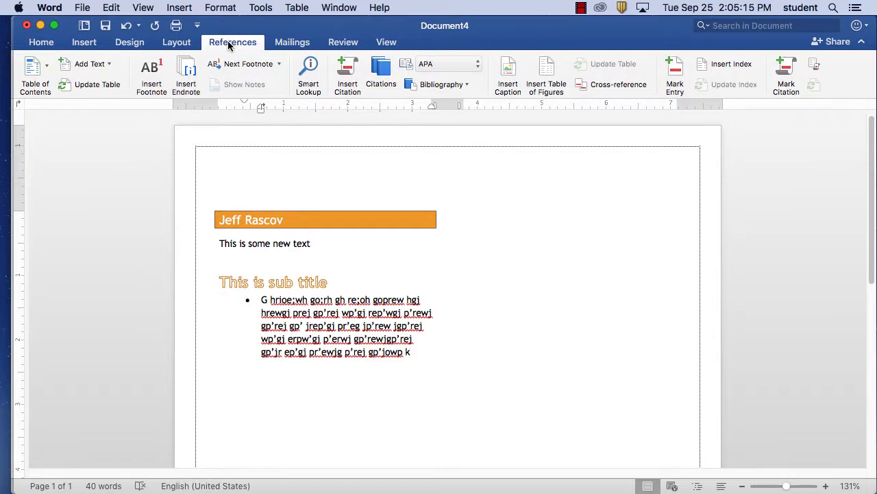
left_click(92, 67)
left_click(92, 67)
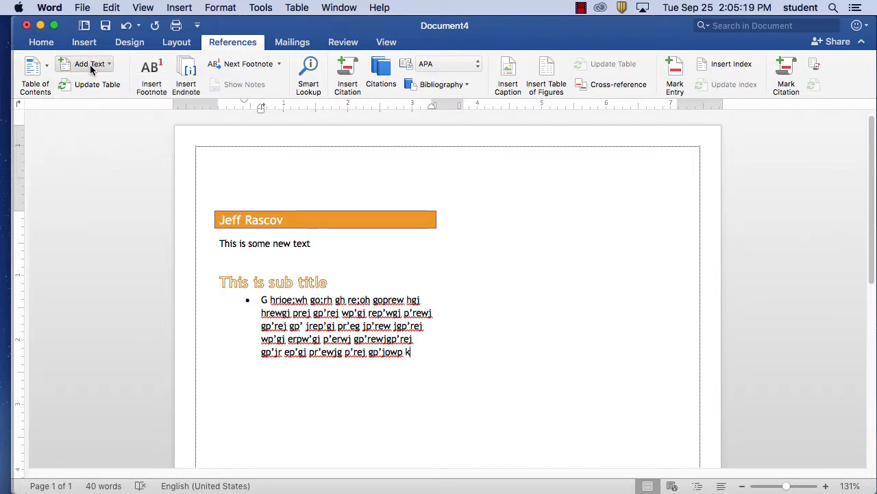
left_click(46, 73)
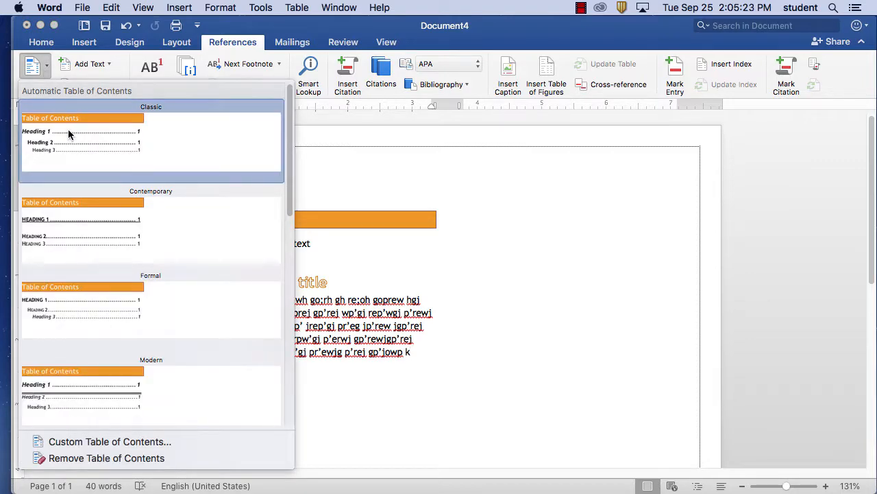
left_click(68, 129)
scroll(291, 202, "up", 5)
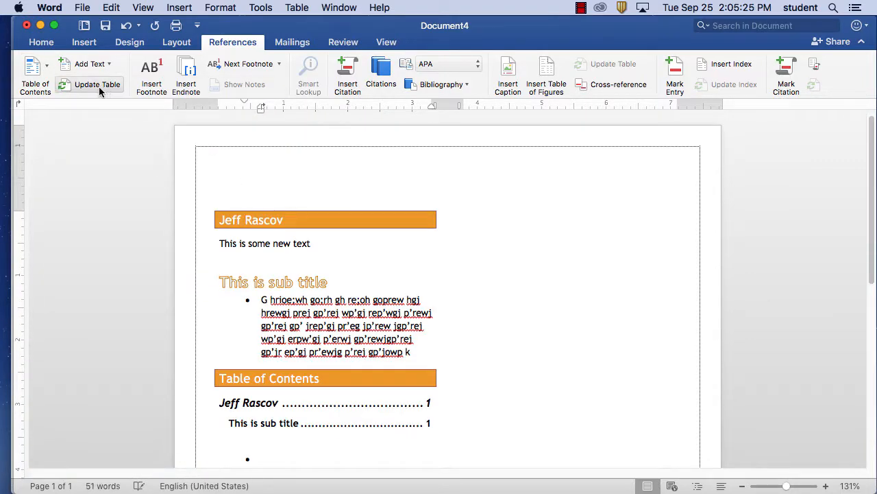
left_click(46, 74)
left_click(46, 73)
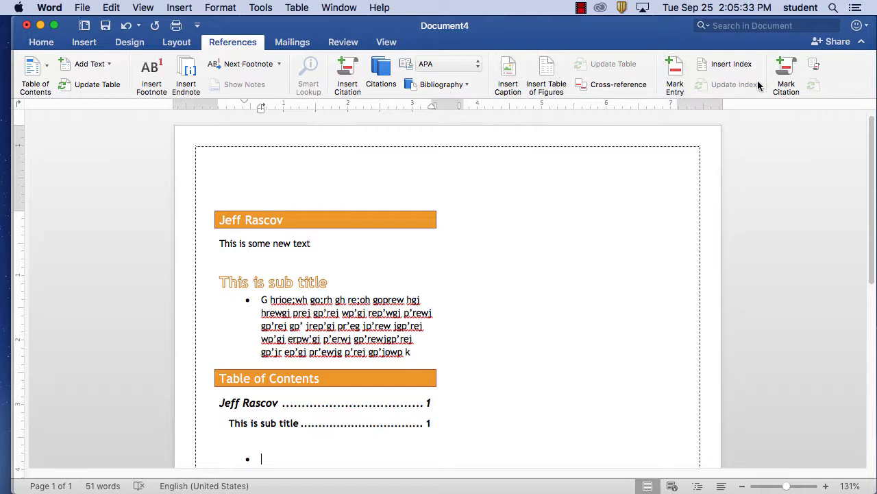
Step: Move through the Mailings and Review tabs to reach the View tab's layout, ruler and zoom settings
left_click(291, 44)
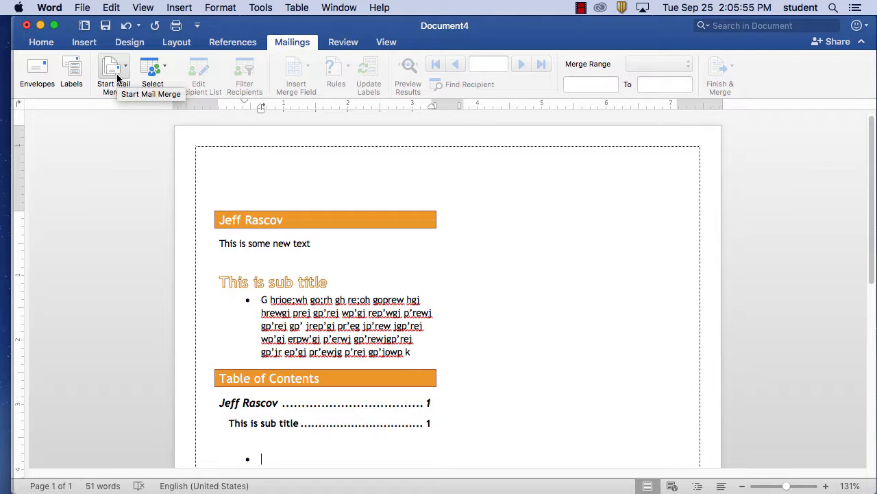
left_click(336, 42)
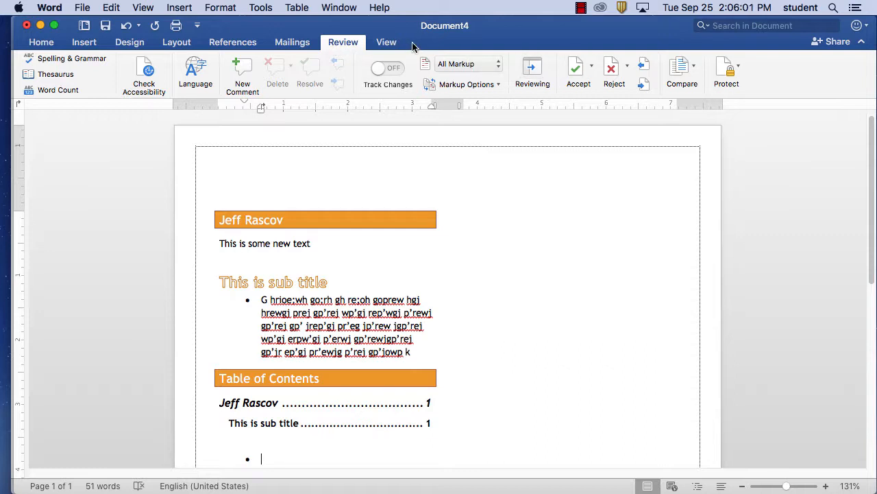
left_click(384, 44)
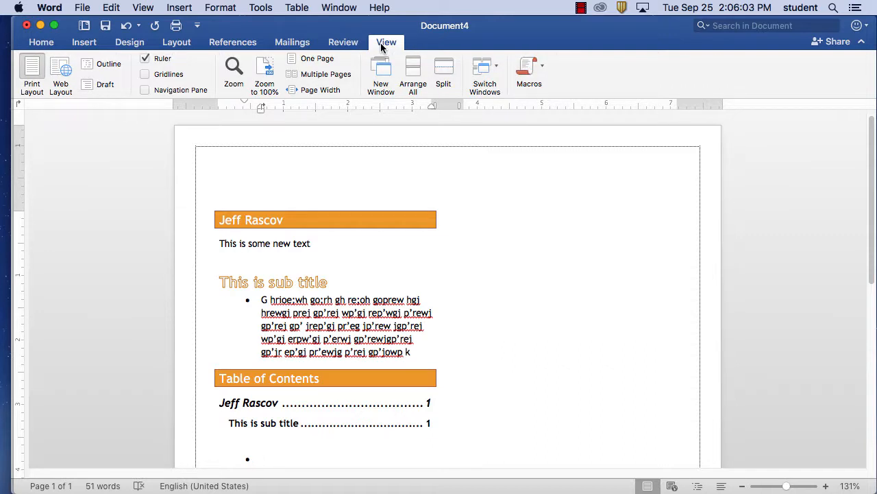